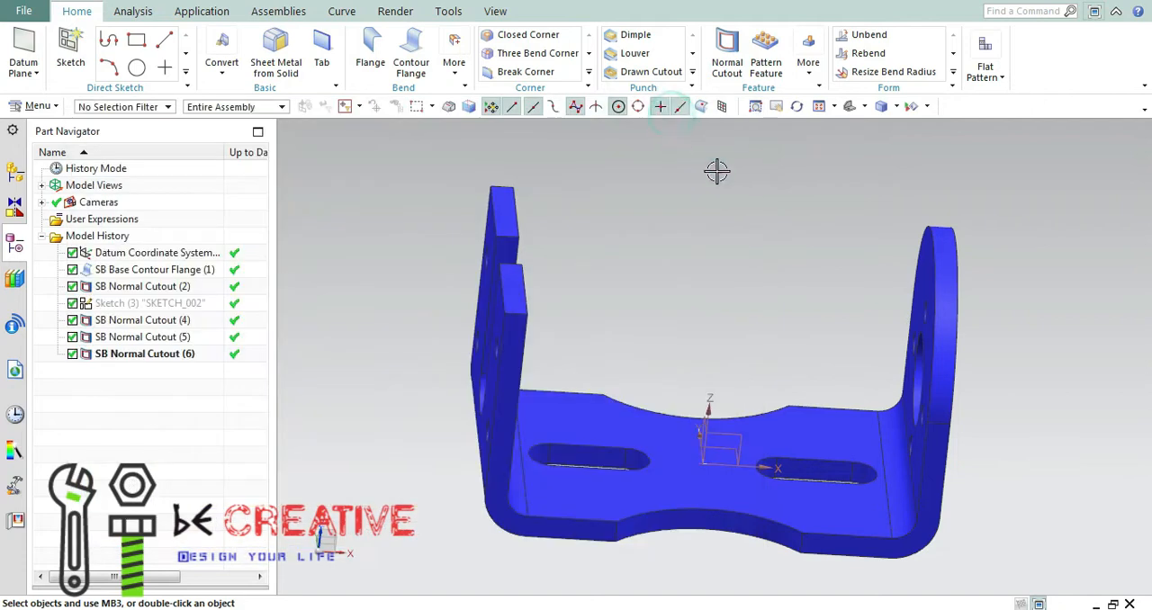
Inspect the finished bracket model from several angles with its datum coordinate system hidden.
mouse_move(799, 323)
middle_down()
mouse_move(754, 302)
mouse_move(790, 289)
middle_up()
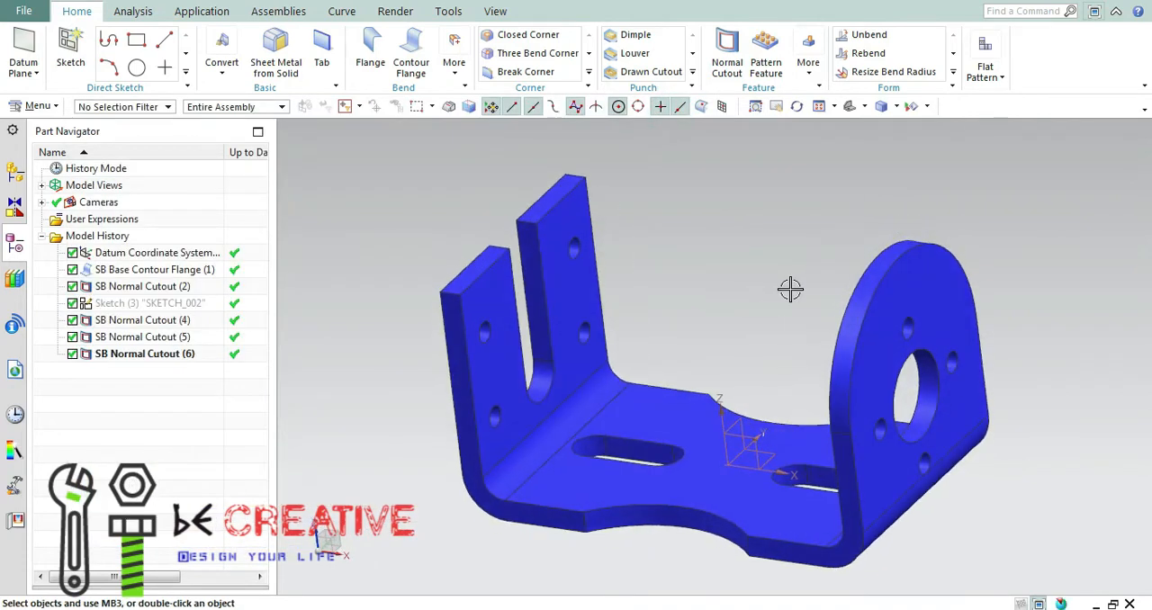
click(848, 108)
middle_drag(857, 264, 584, 270)
click(927, 106)
click(936, 127)
click(846, 109)
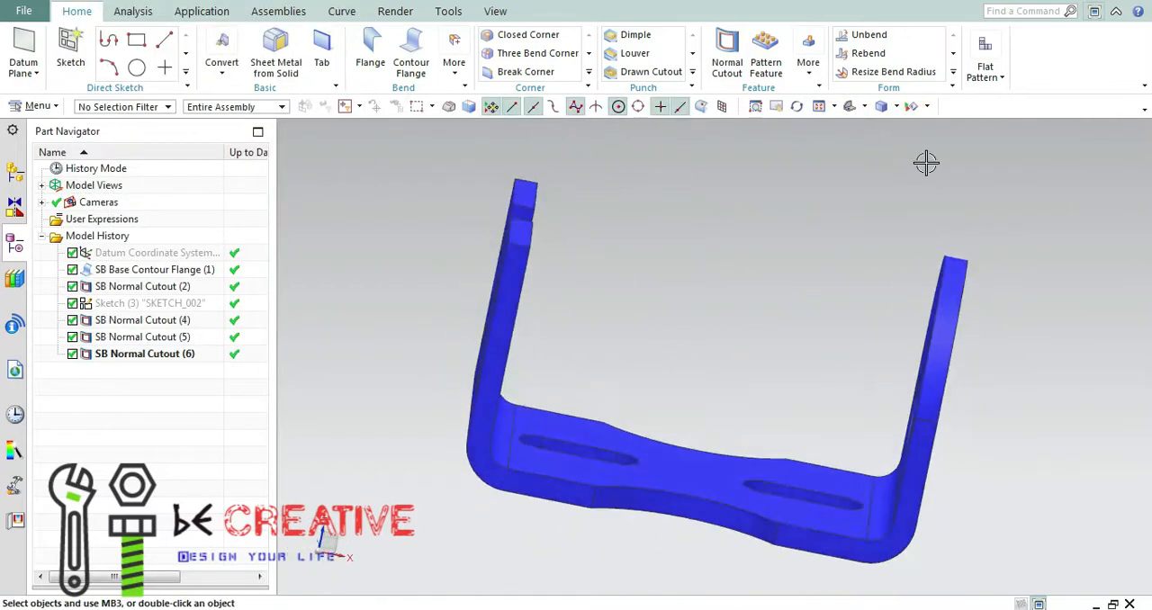
middle_drag(908, 287, 792, 280)
click(849, 107)
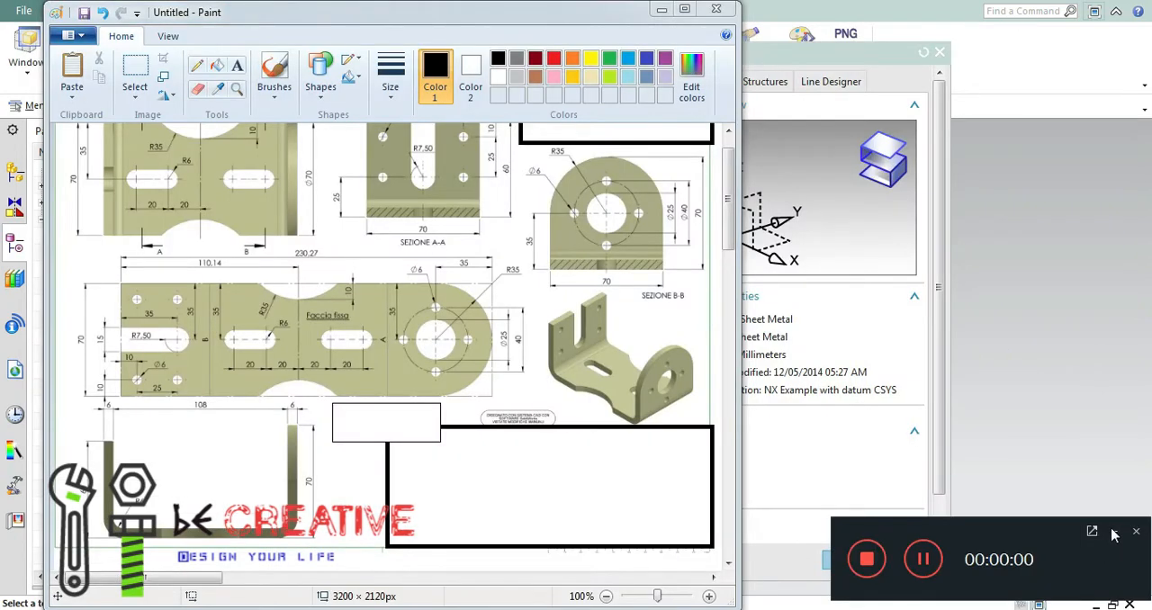
Review the bracket drawing in Paint and create a new Sheet Metal part in millimetres.
click(1113, 533)
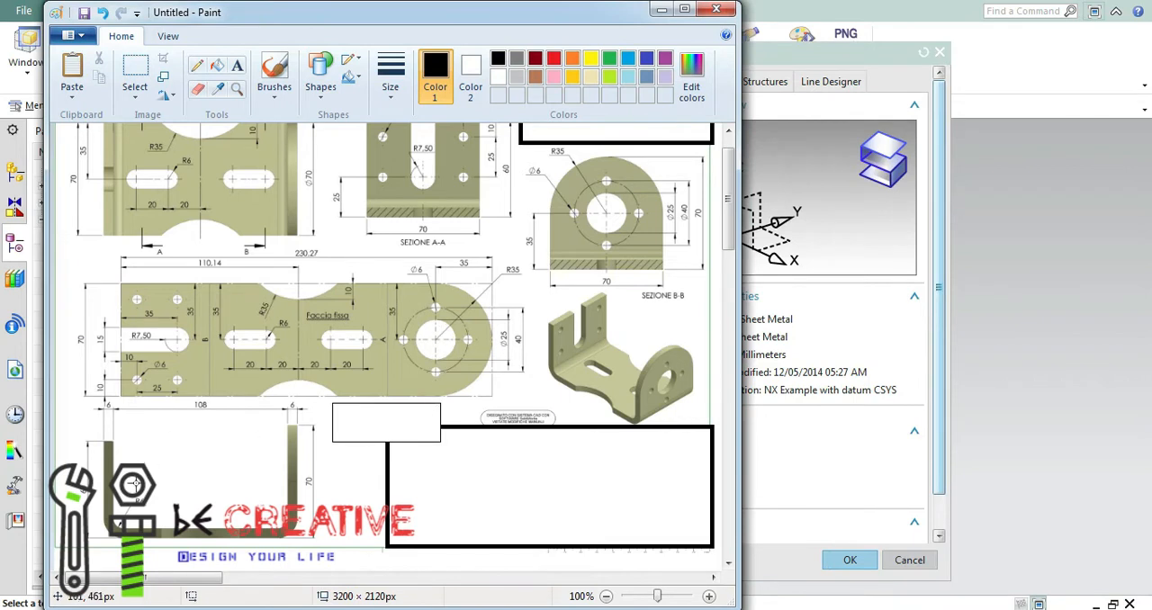
mouse_move(728, 213)
mouse_down()
mouse_move(729, 187)
mouse_move(727, 212)
mouse_move(726, 202)
mouse_up()
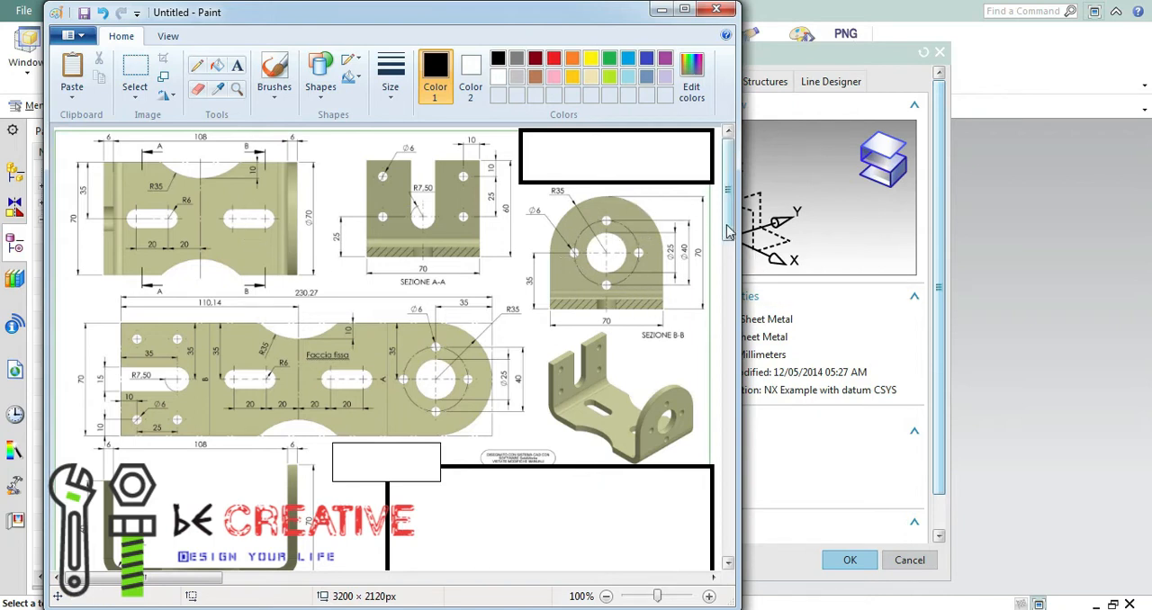
drag(729, 222, 730, 232)
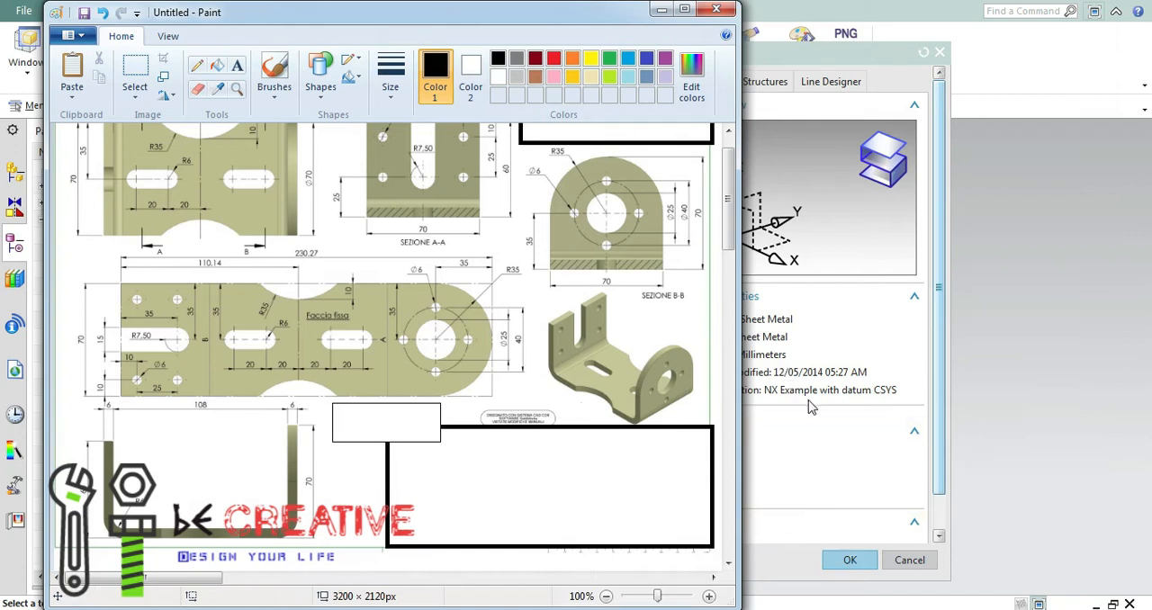
click(850, 560)
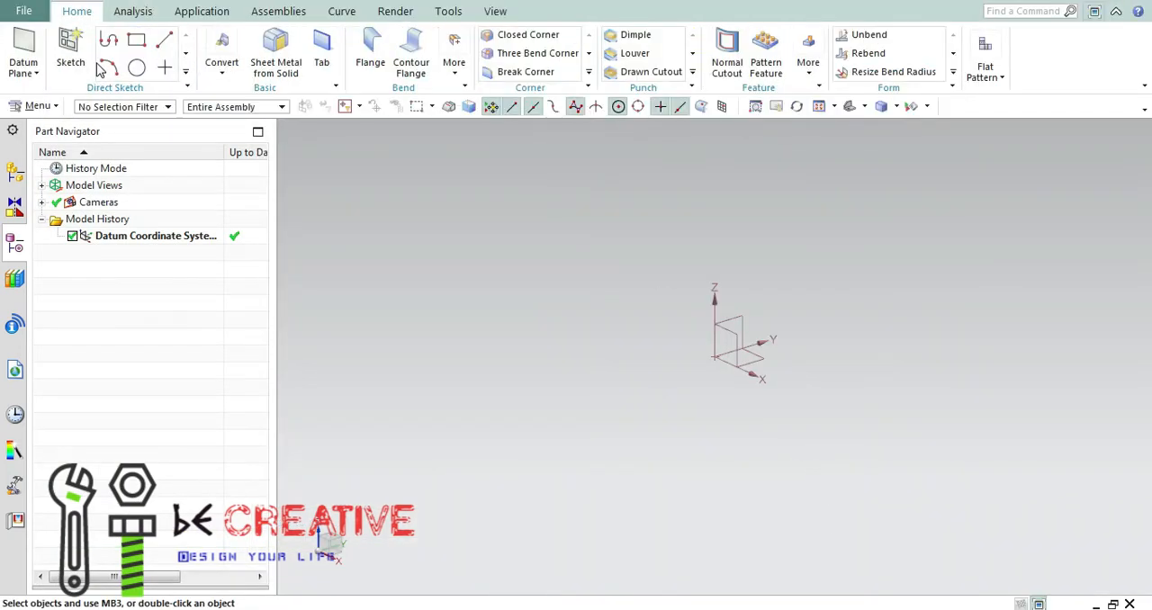
Start a base Contour Flange and override its thickness with a local value of 6 mm.
click(420, 72)
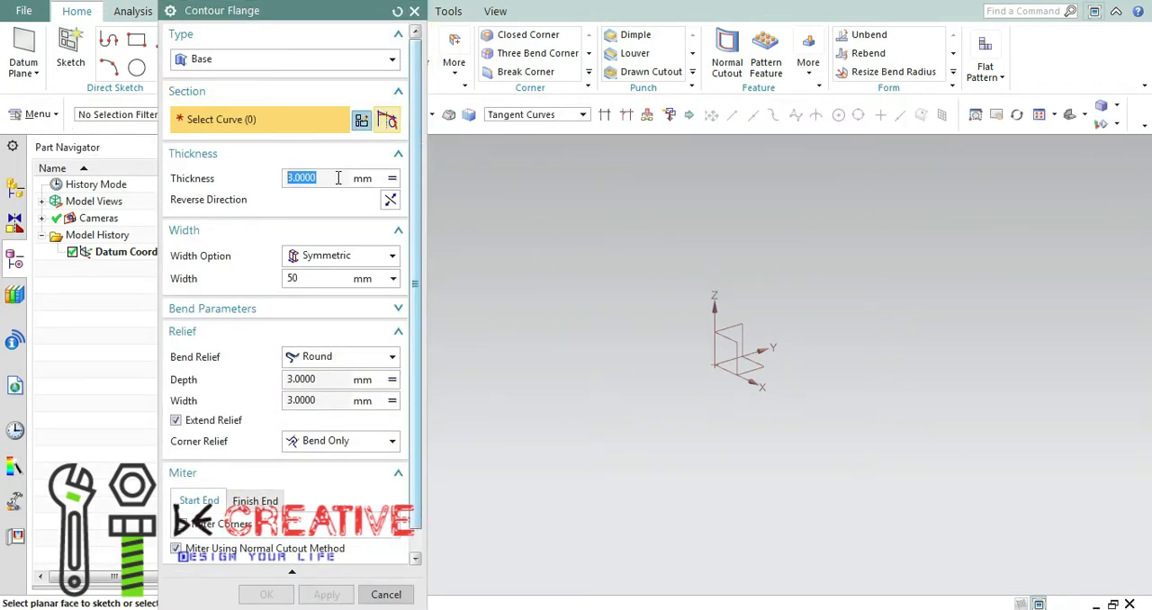
click(392, 180)
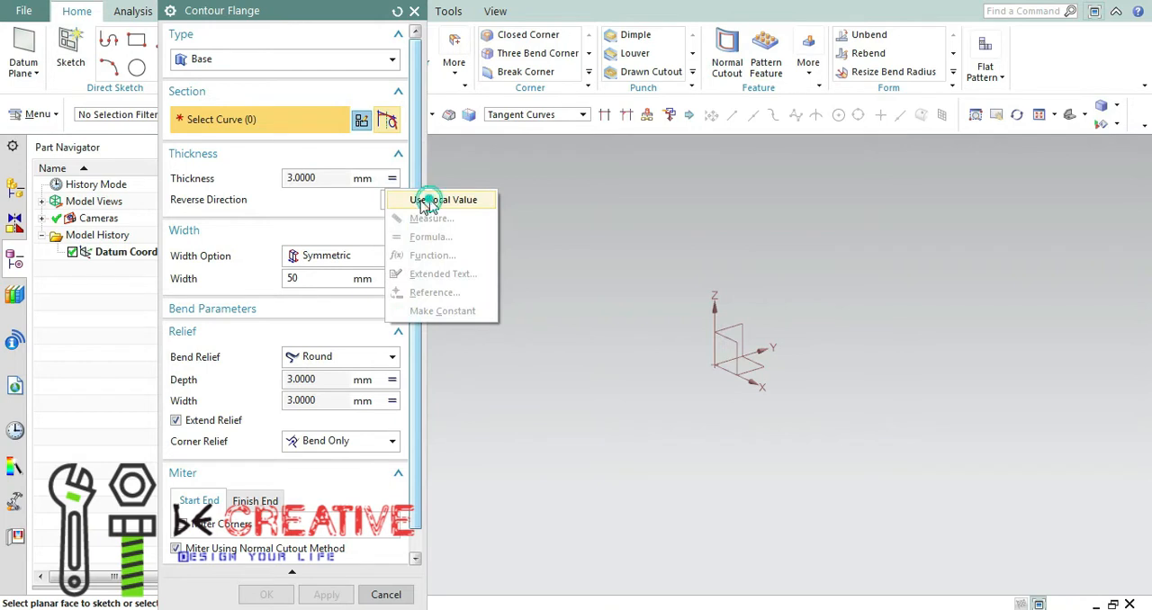
click(429, 200)
double_click(318, 180)
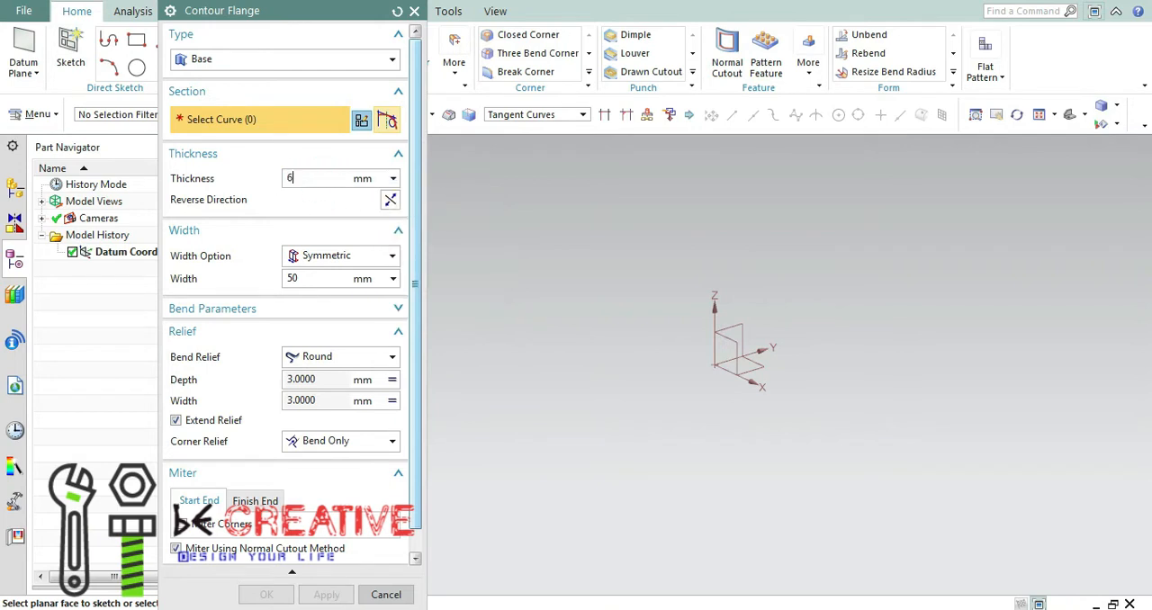
text(6)
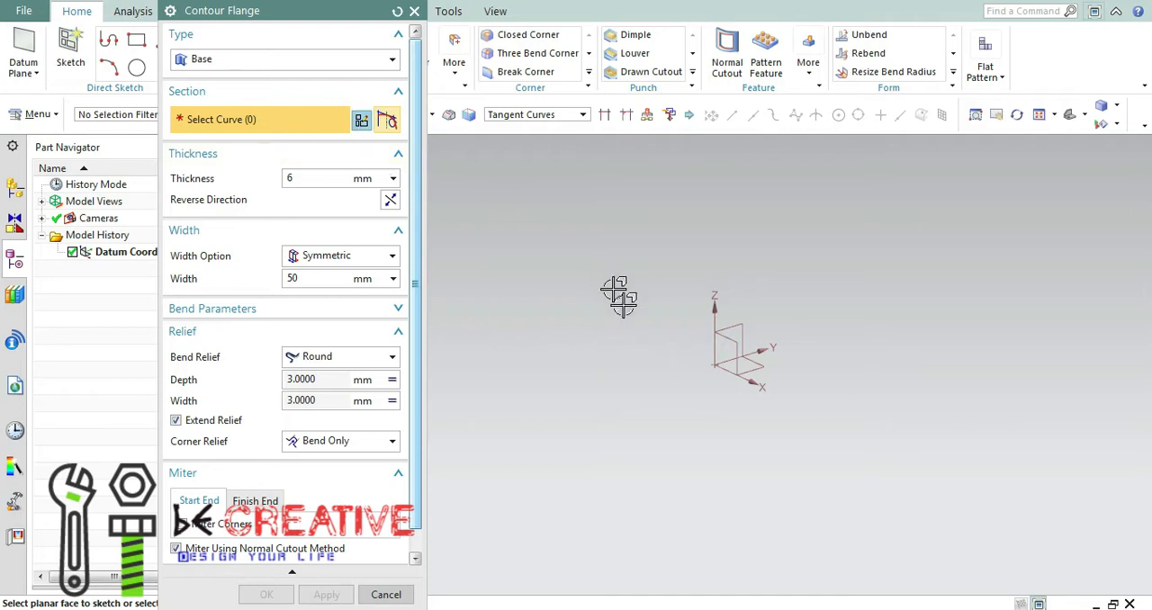
Sketch a U-shaped profile on the XZ plane with a left leg about 81 mm, base about 146 mm and right leg about 102 mm.
click(733, 343)
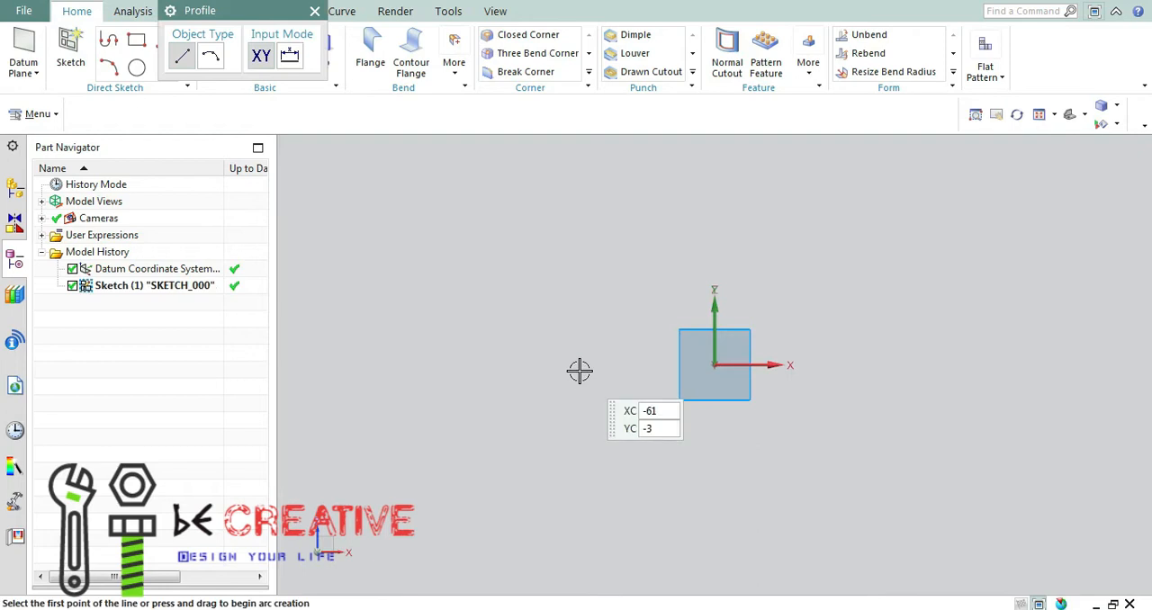
drag(239, 13, 171, 251)
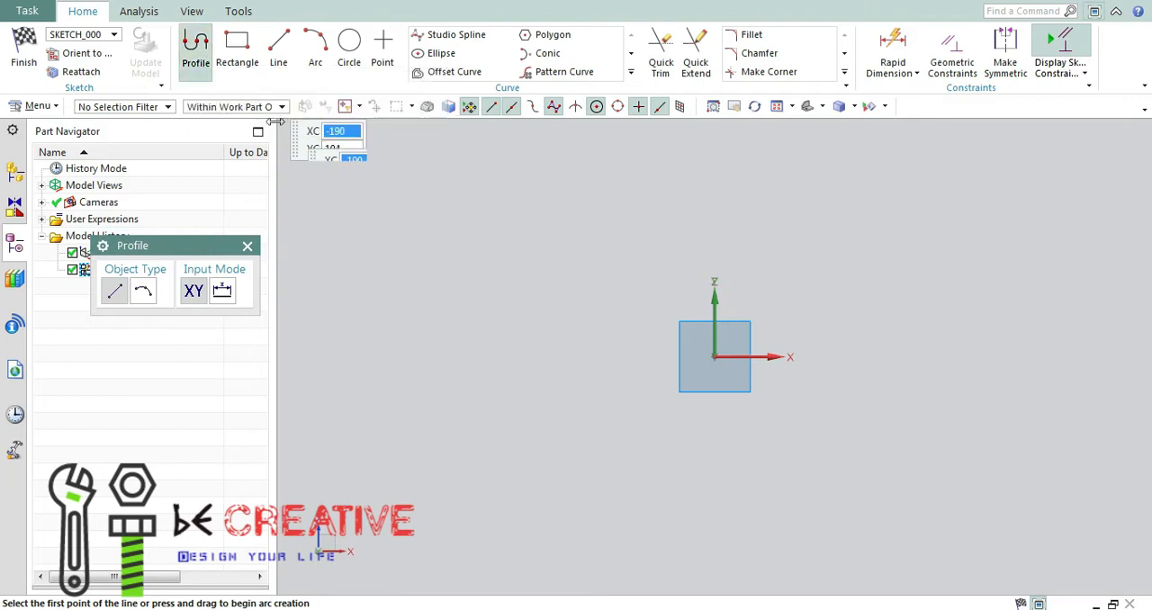
click(550, 182)
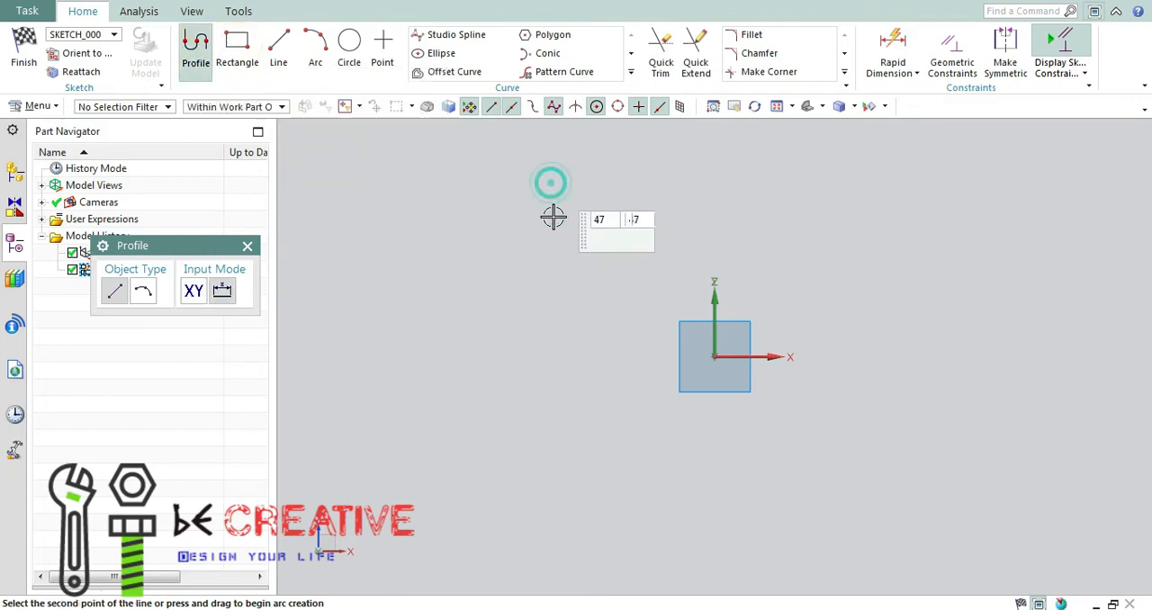
click(549, 367)
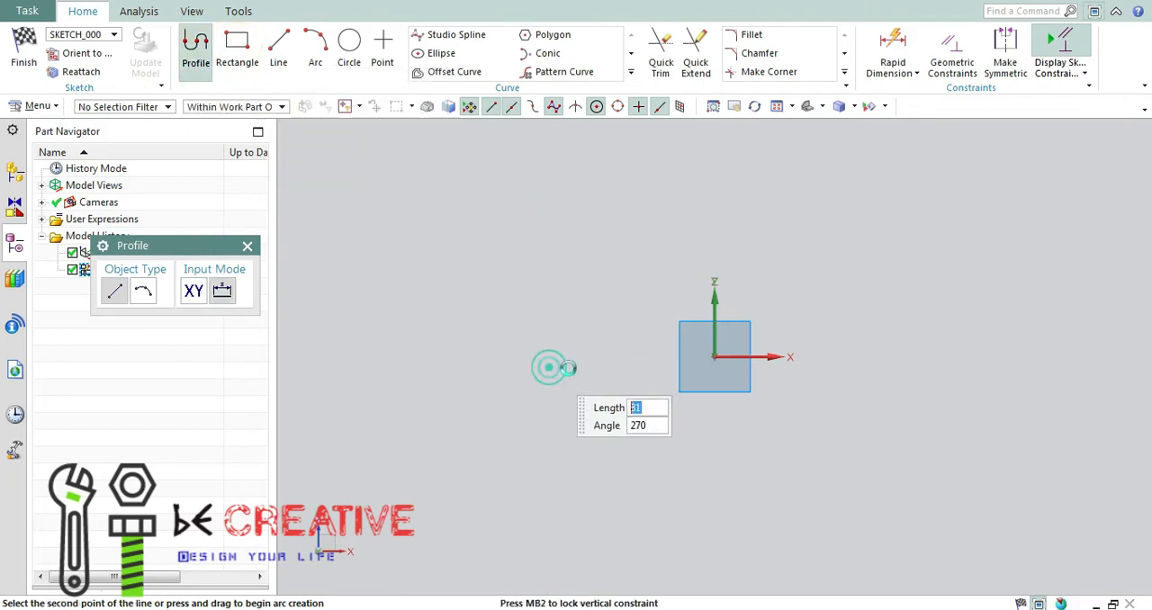
click(882, 366)
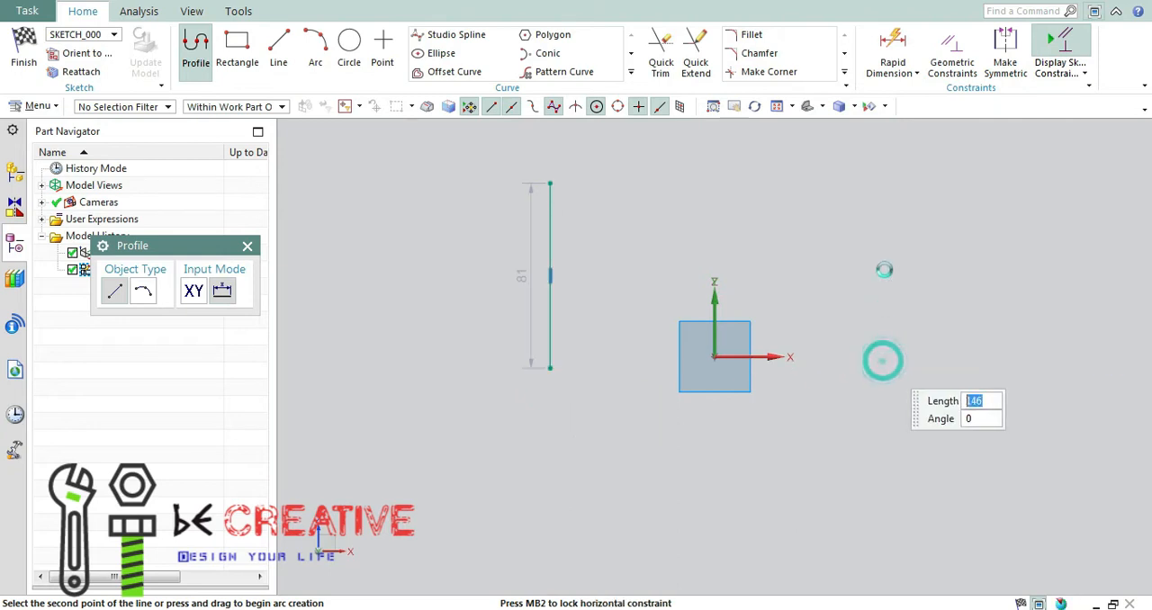
click(882, 136)
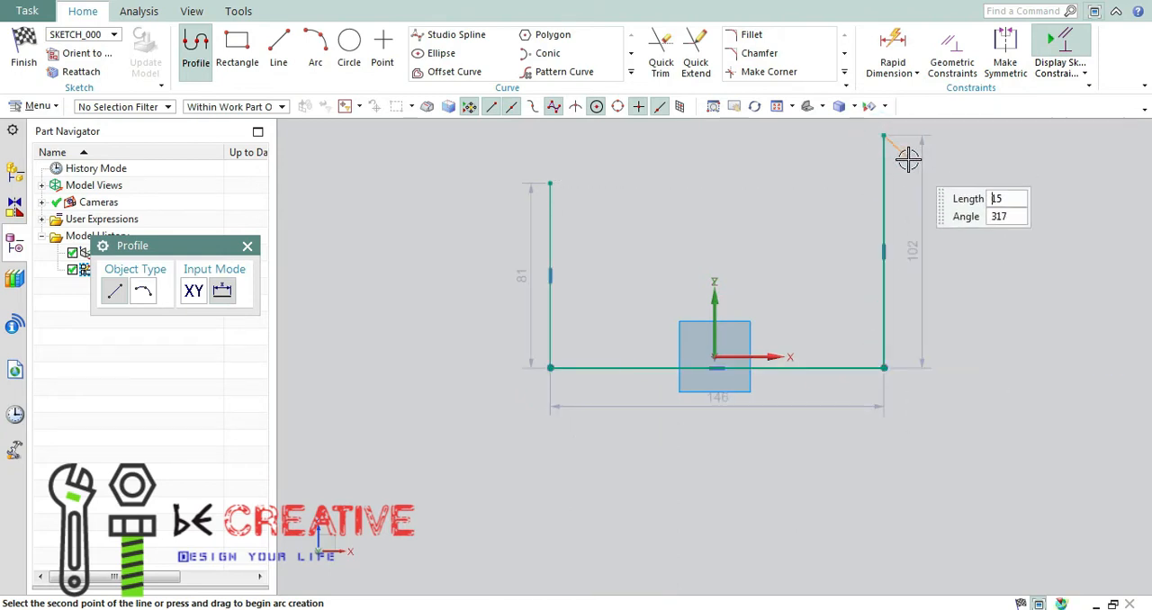
middle_click(898, 171)
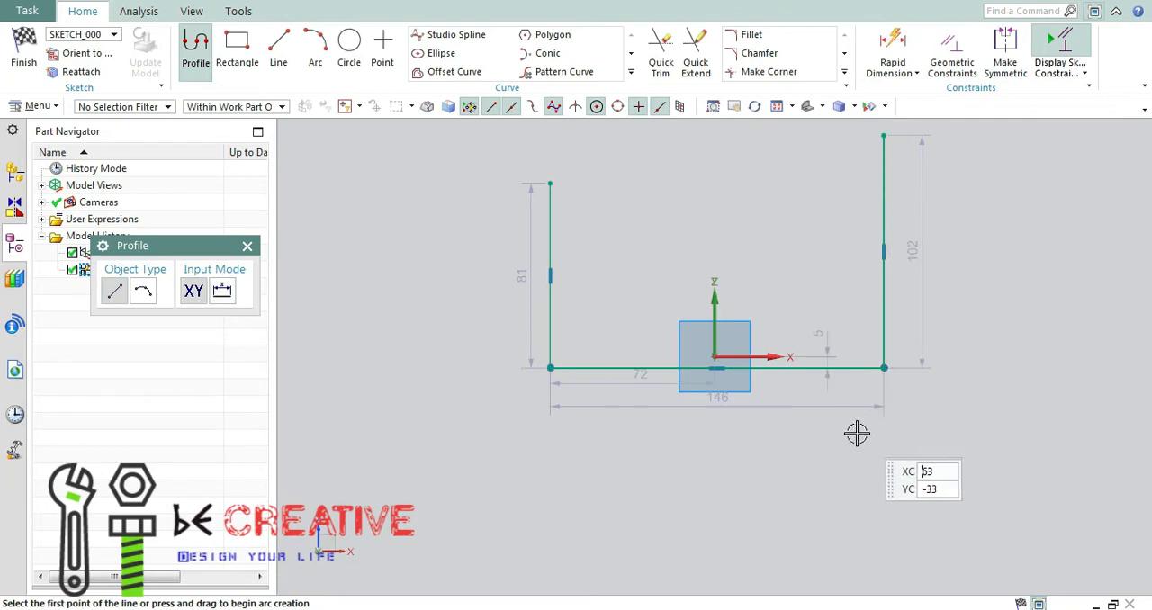
click(247, 245)
Constrain the datum origin onto the profile's base line with a Point On Curve constraint.
key(c)
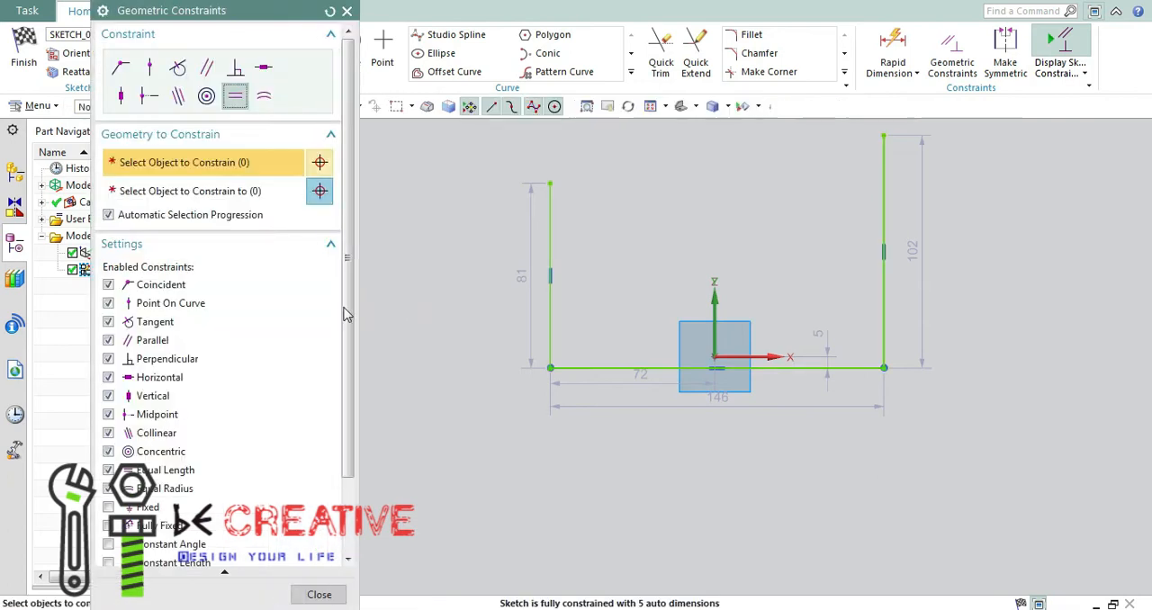
click(150, 72)
click(738, 356)
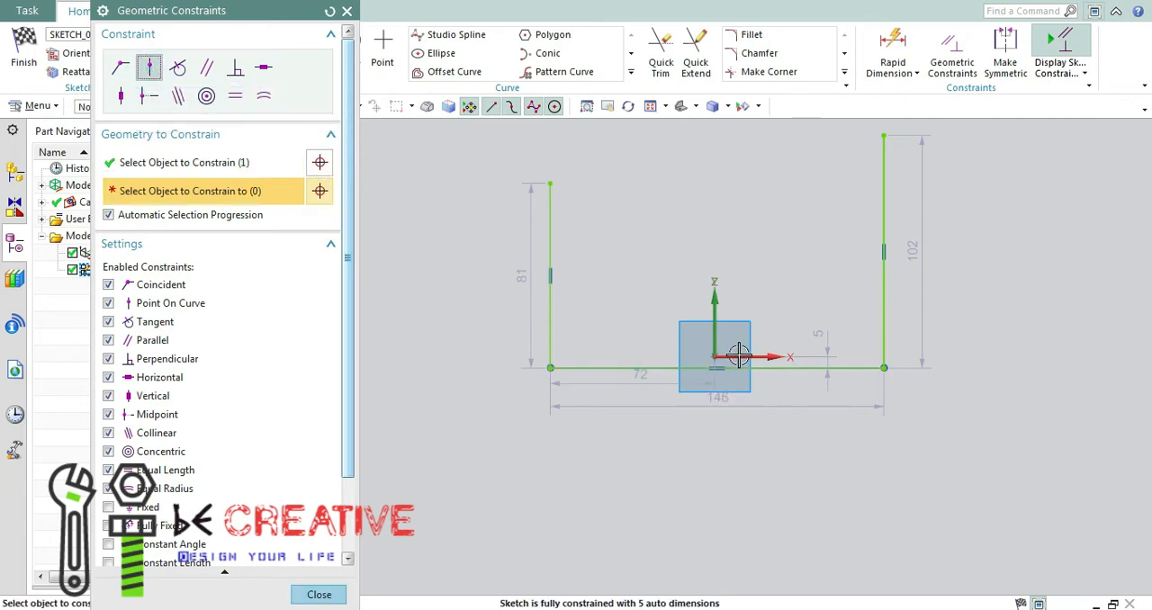
click(718, 356)
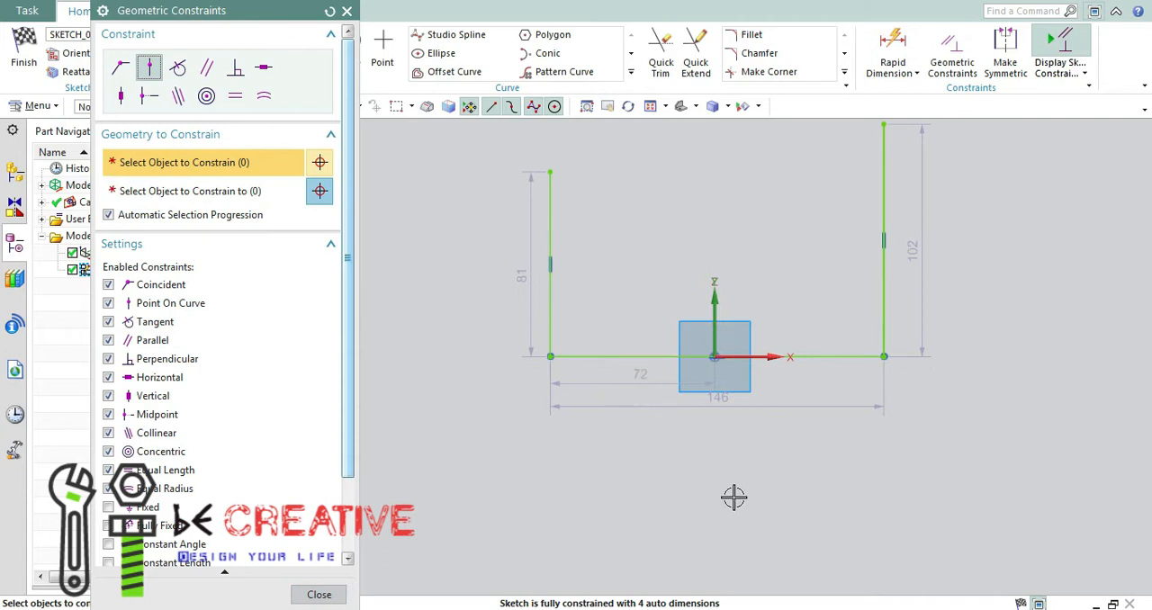
click(347, 11)
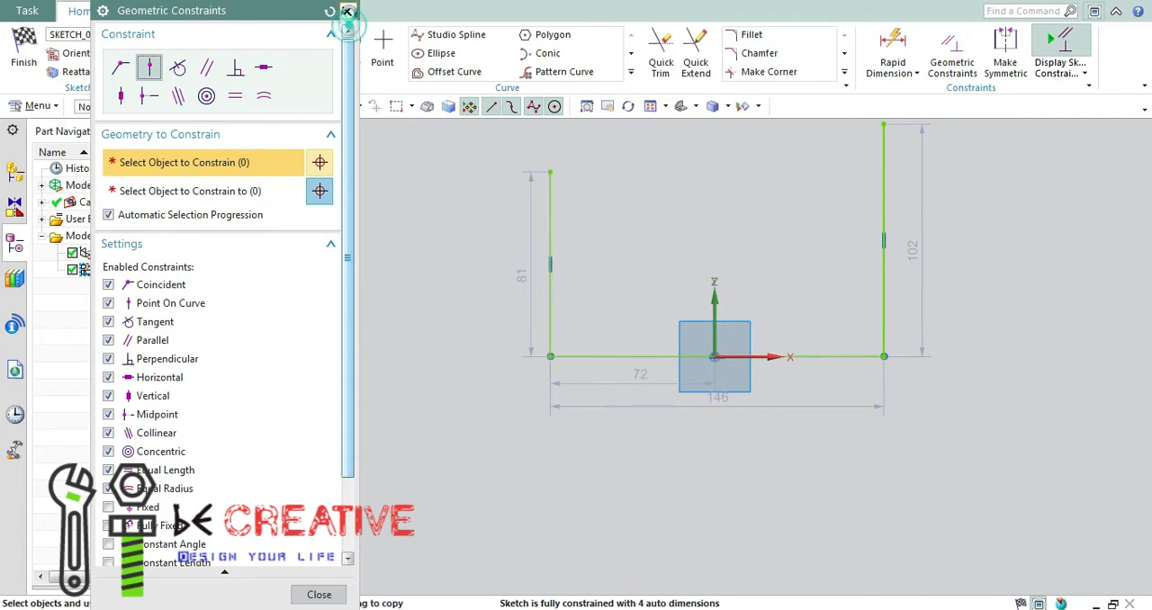
Make the two vertical legs of the profile symmetric about the Z axis.
click(1004, 54)
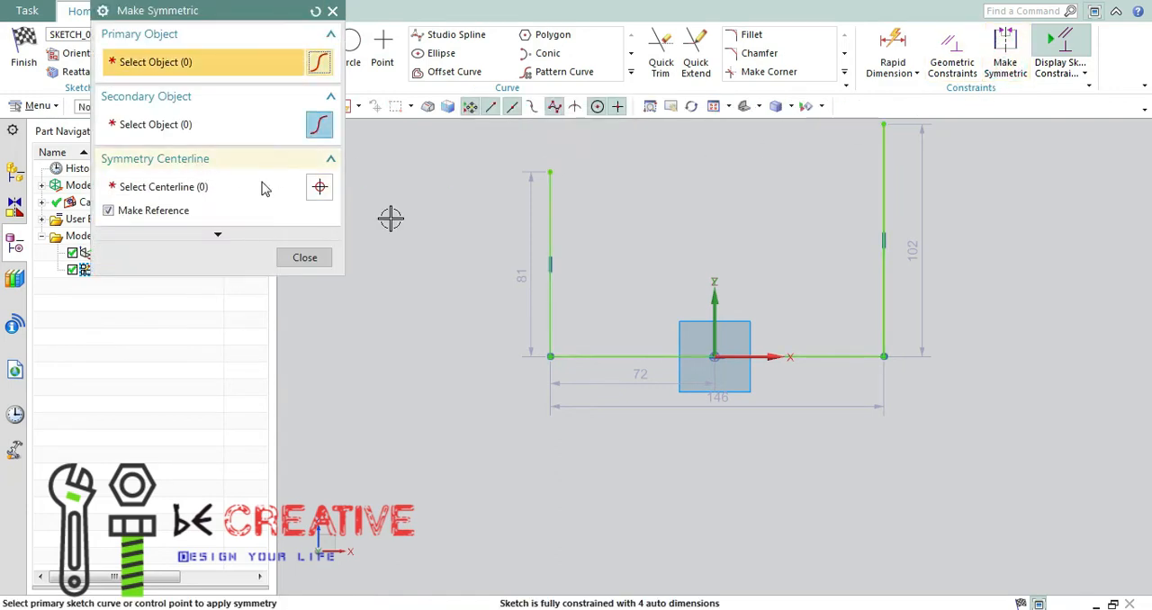
click(548, 319)
click(882, 308)
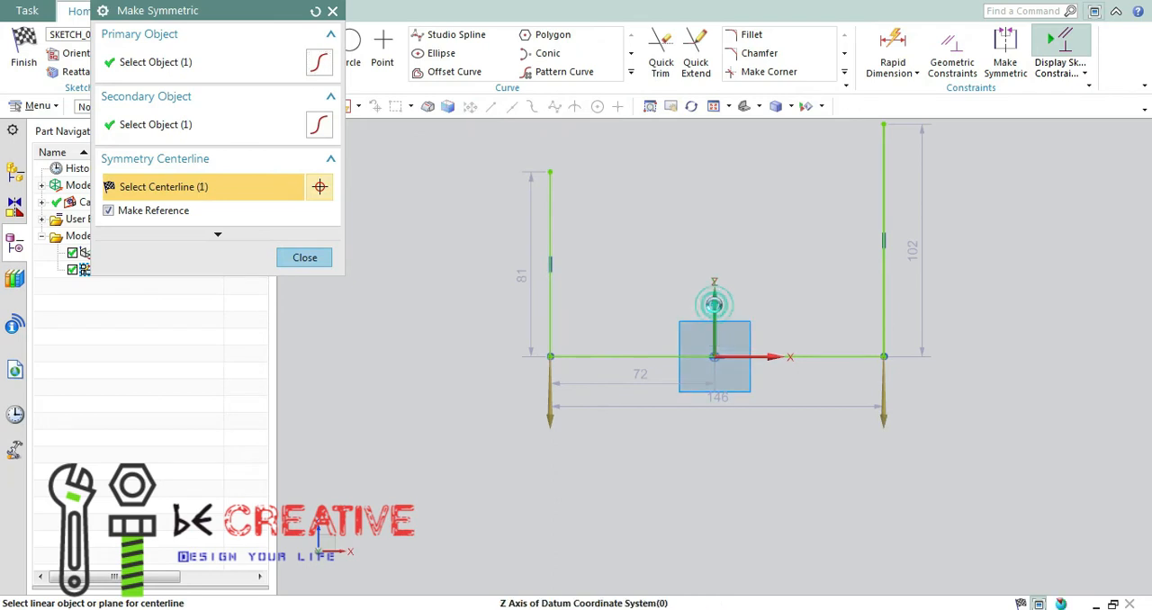
click(714, 306)
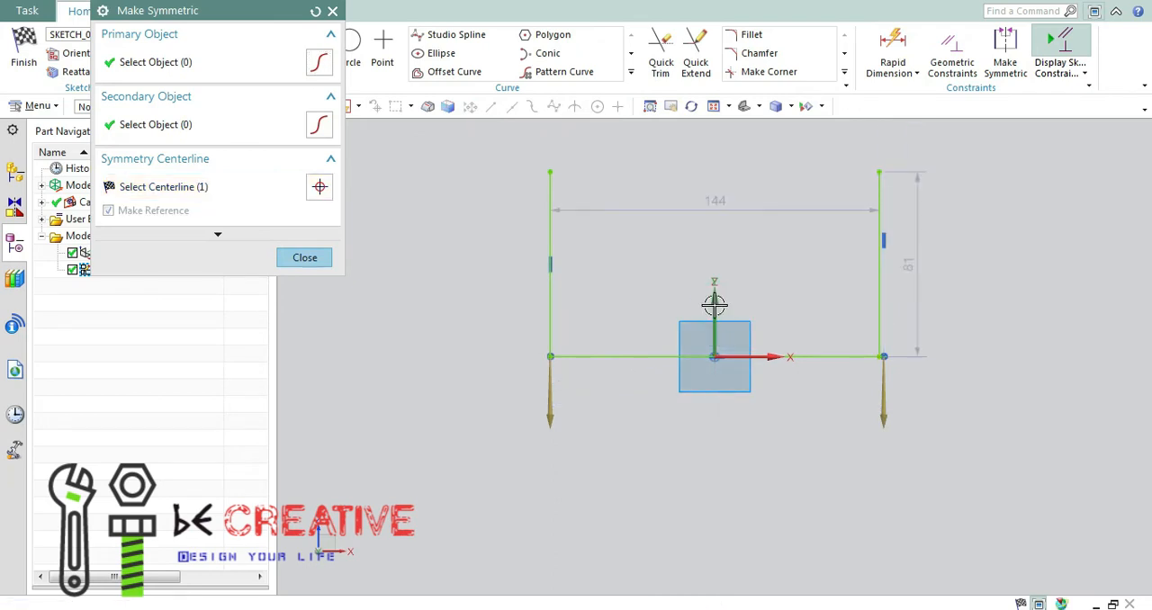
click(305, 258)
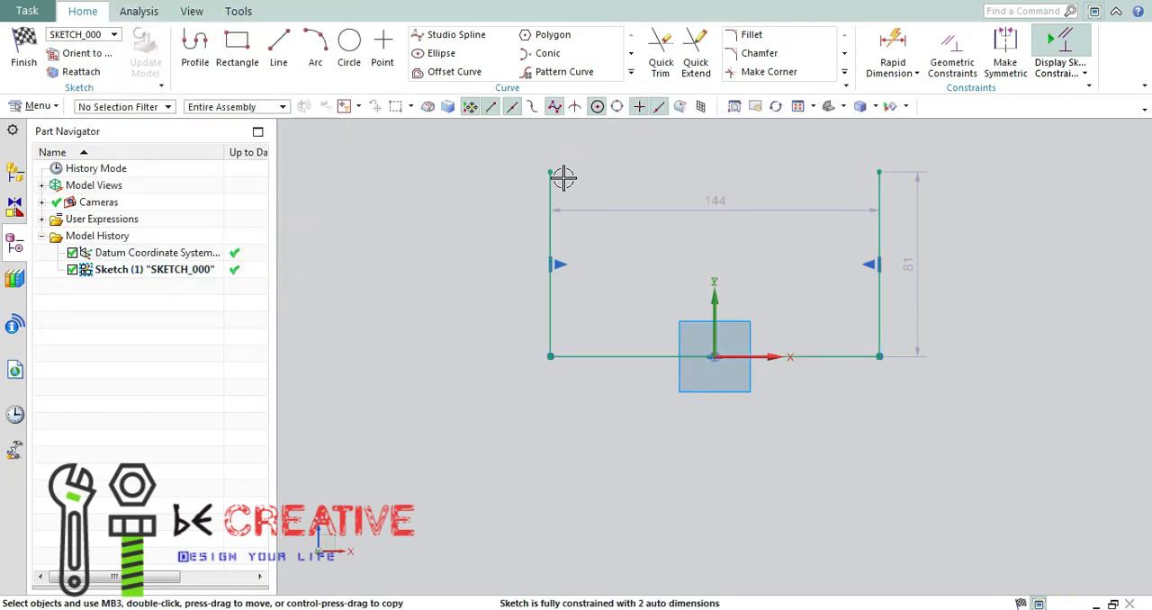
Shorten the legs to about 62 mm by moving the left leg's upper endpoint.
drag(548, 173, 548, 216)
click(554, 284)
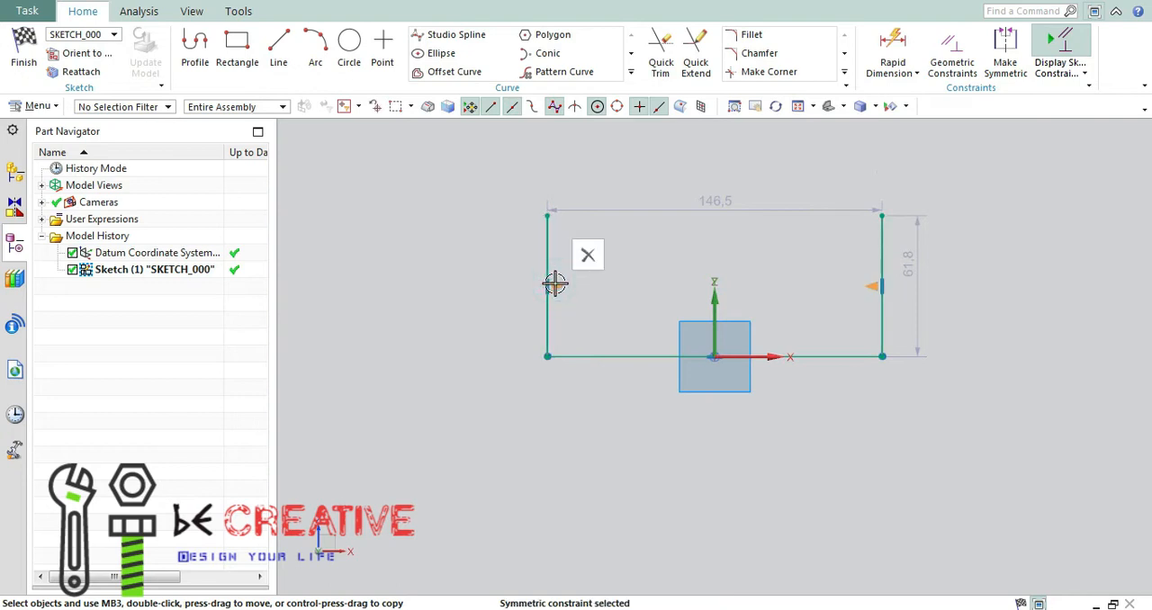
click(545, 283)
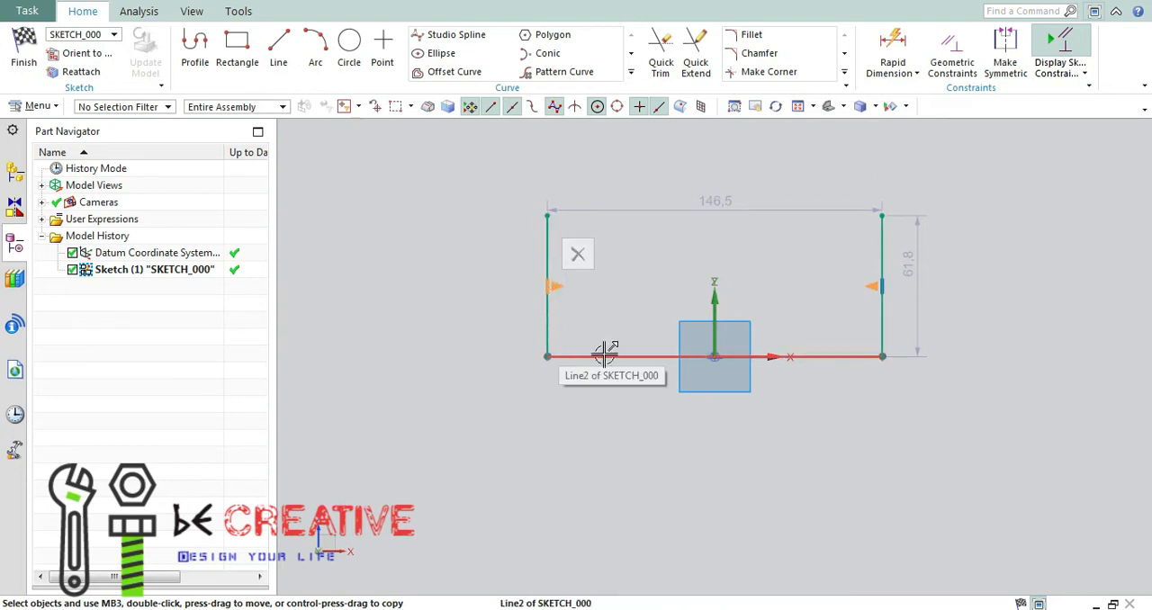
click(688, 449)
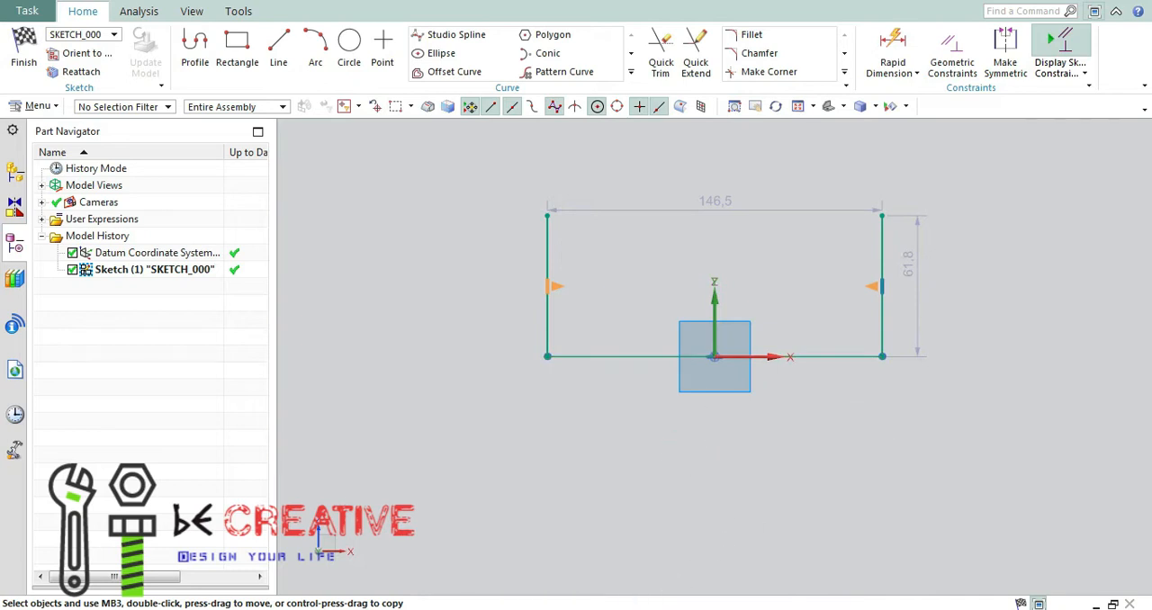
Check the bracket drawing in Paint and set the right leg's height to 70 mm in the sketch.
key(alt+Tab)
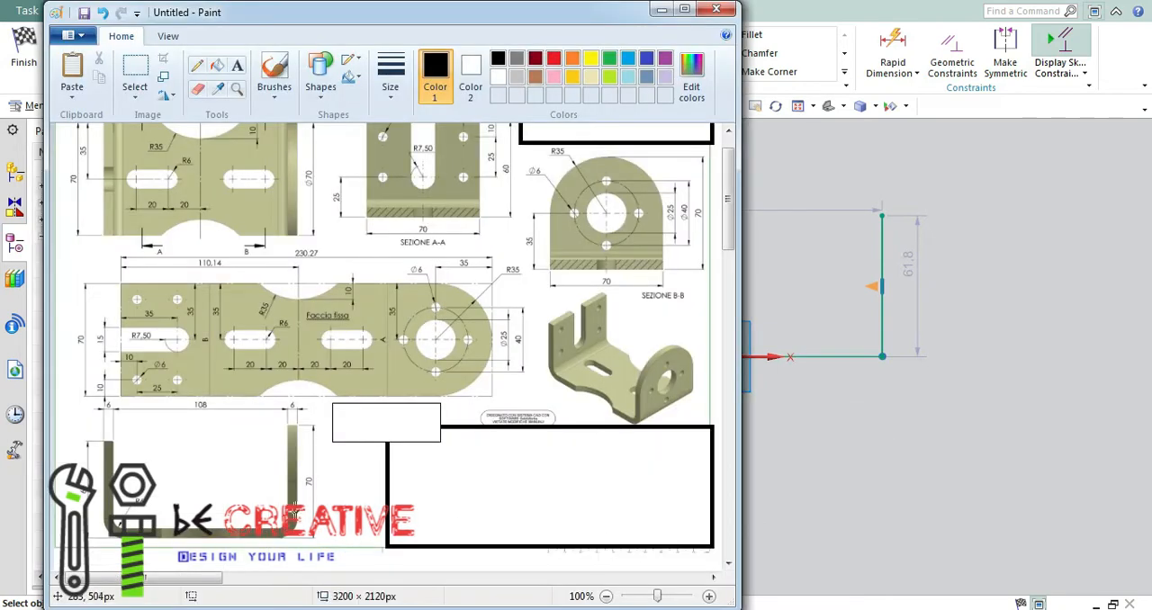
click(661, 10)
double_click(905, 266)
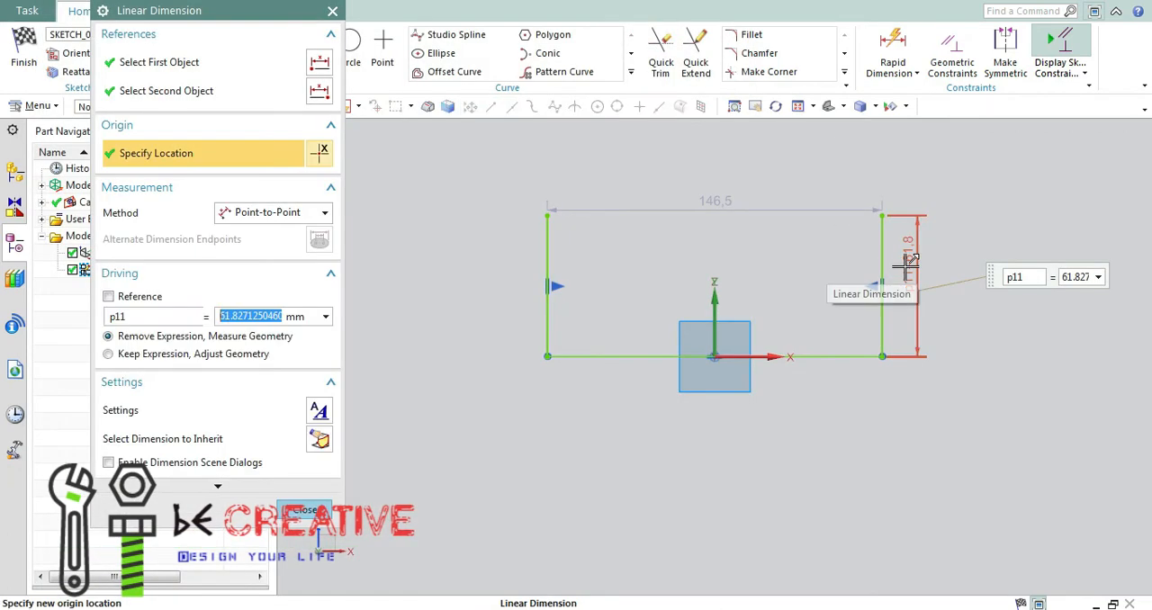
text(709)
key(Return)
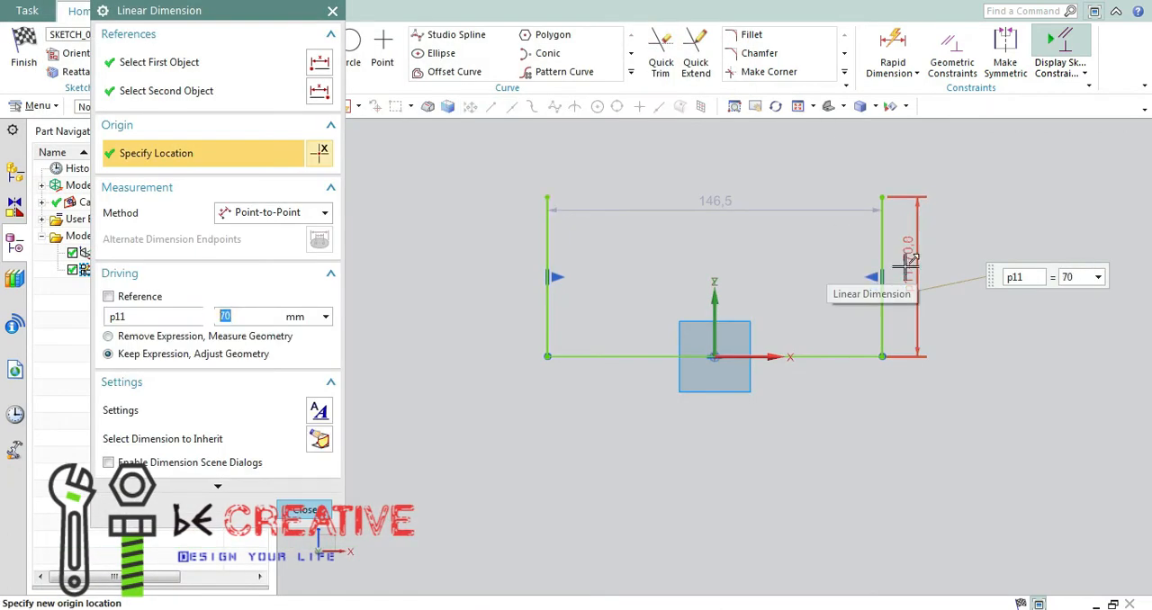
click(305, 510)
Dimension the left leg's height as 60 mm and delete the symmetric constraint between the two legs.
key(d)
click(550, 242)
click(488, 256)
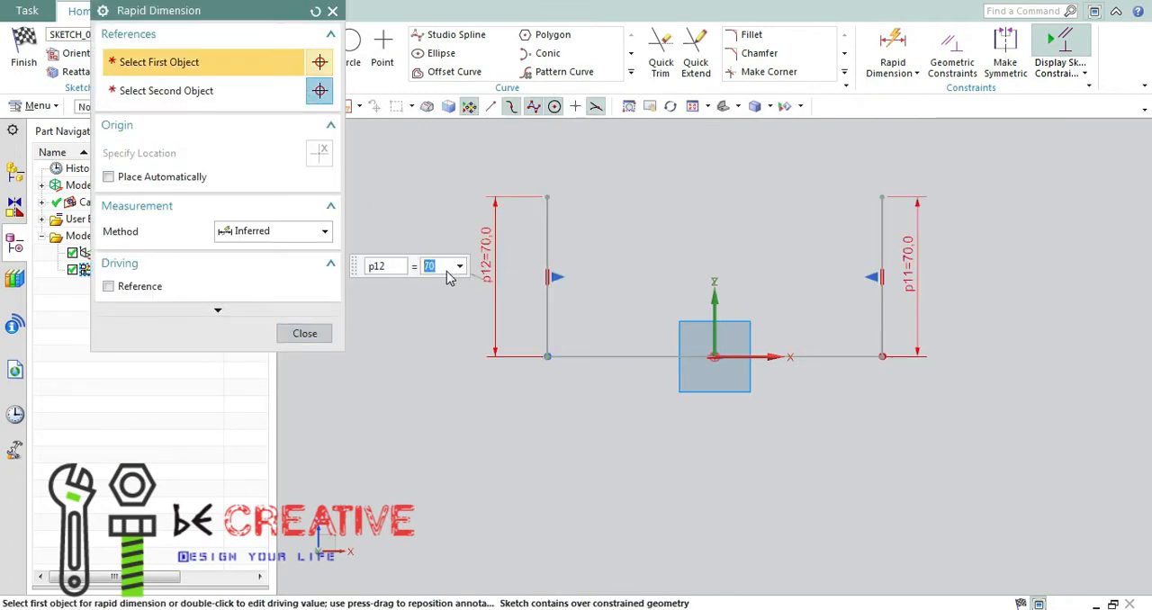
text(60)
click(304, 332)
click(559, 276)
click(590, 251)
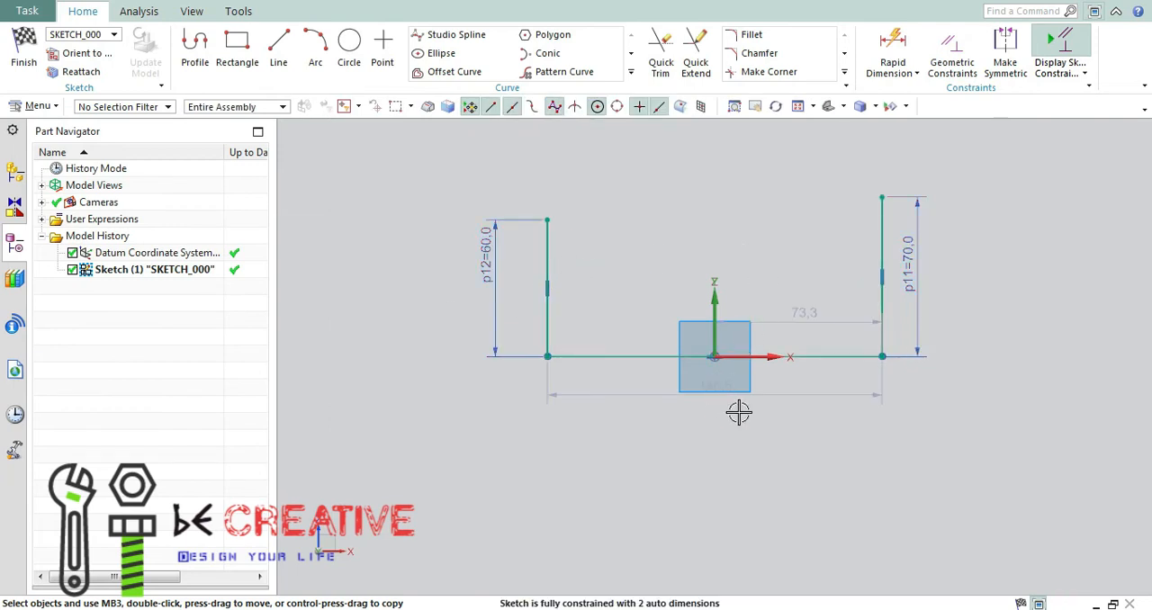
Set the width between the two legs of the U-profile to 120 mm.
double_click(707, 392)
text(1146.5)
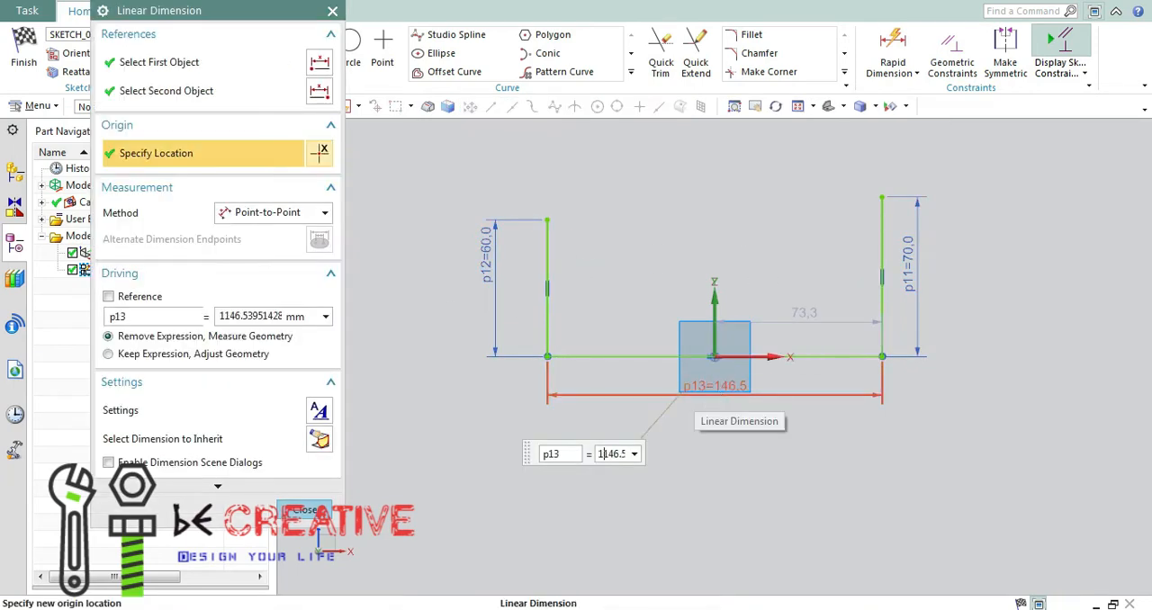
key(BackSpace)
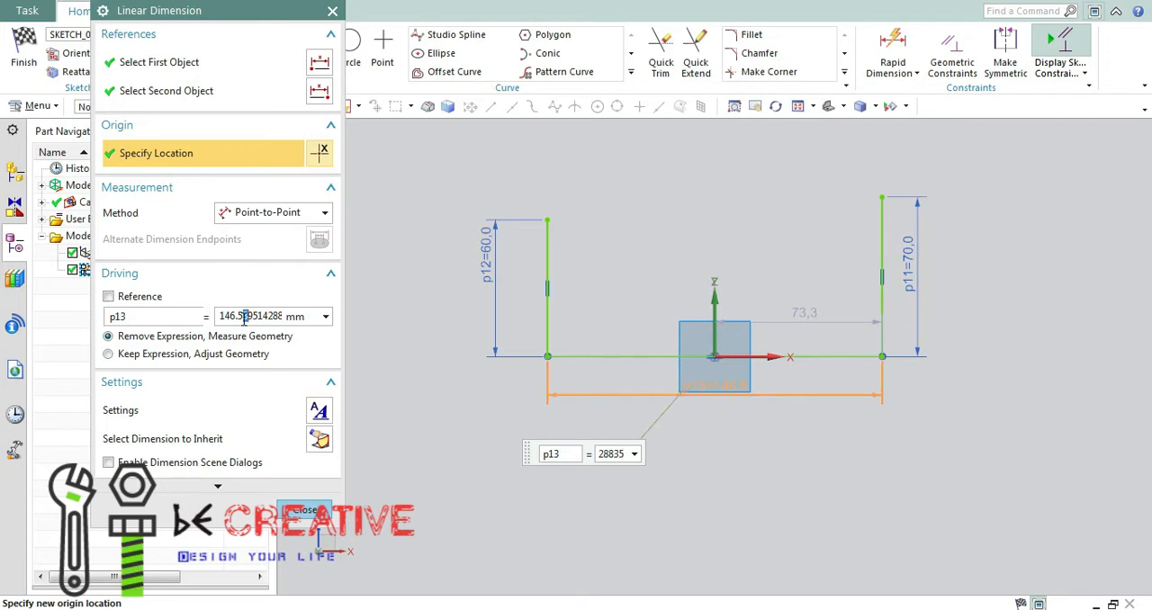
drag(245, 320, 185, 334)
key(BackSpace)
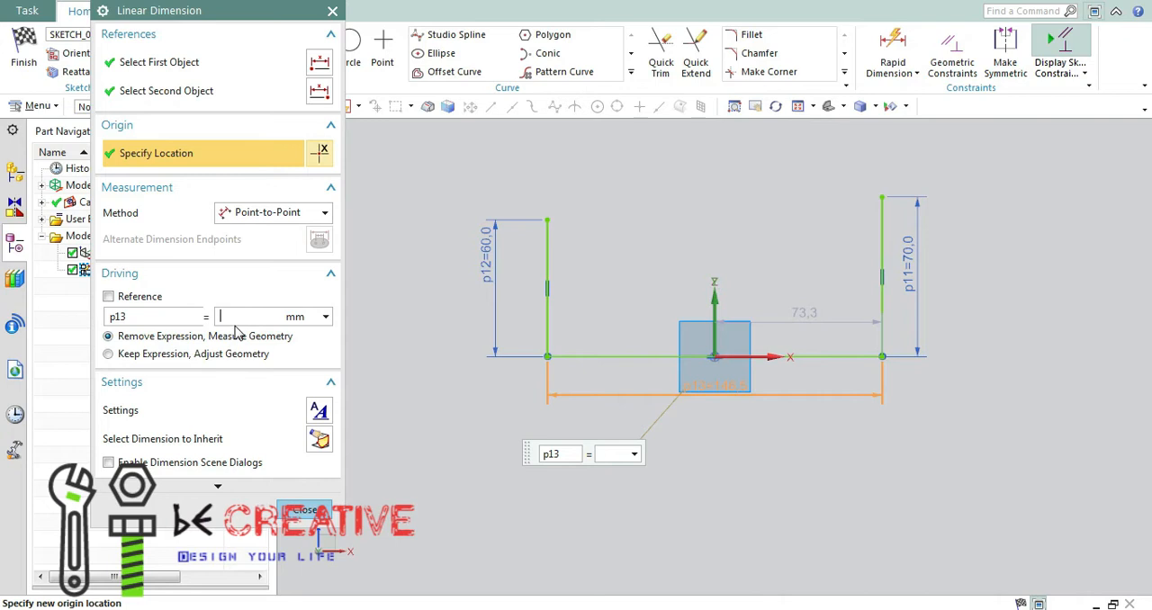
text(120)
key(Return)
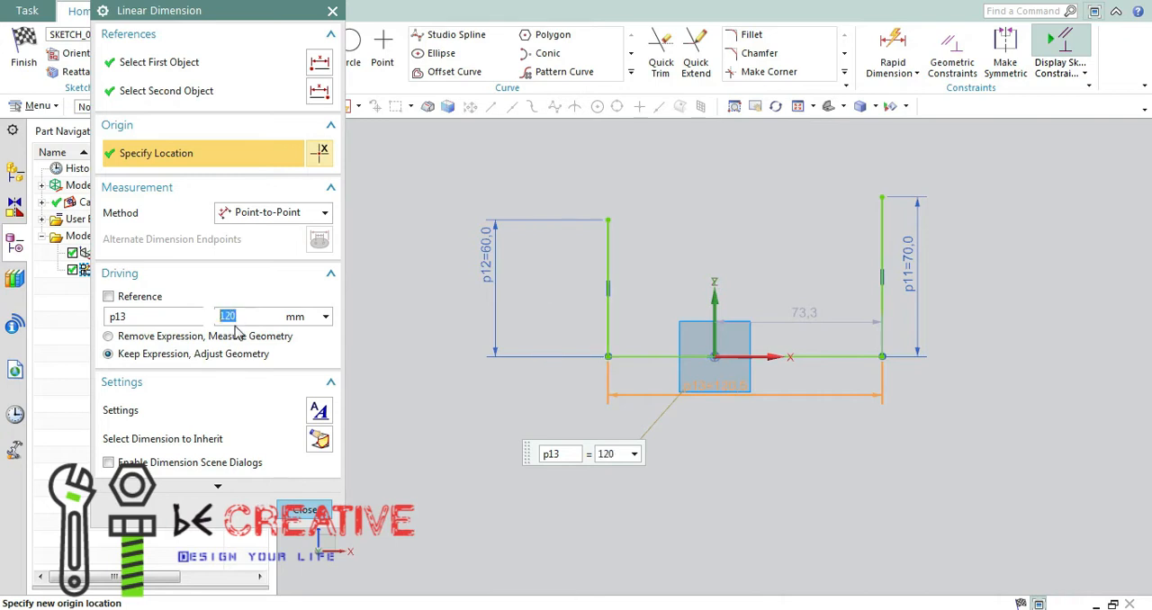
click(304, 511)
Check the inner width in the Paint reference drawing and set the distance between the two legs to 108 mm.
click(305, 609)
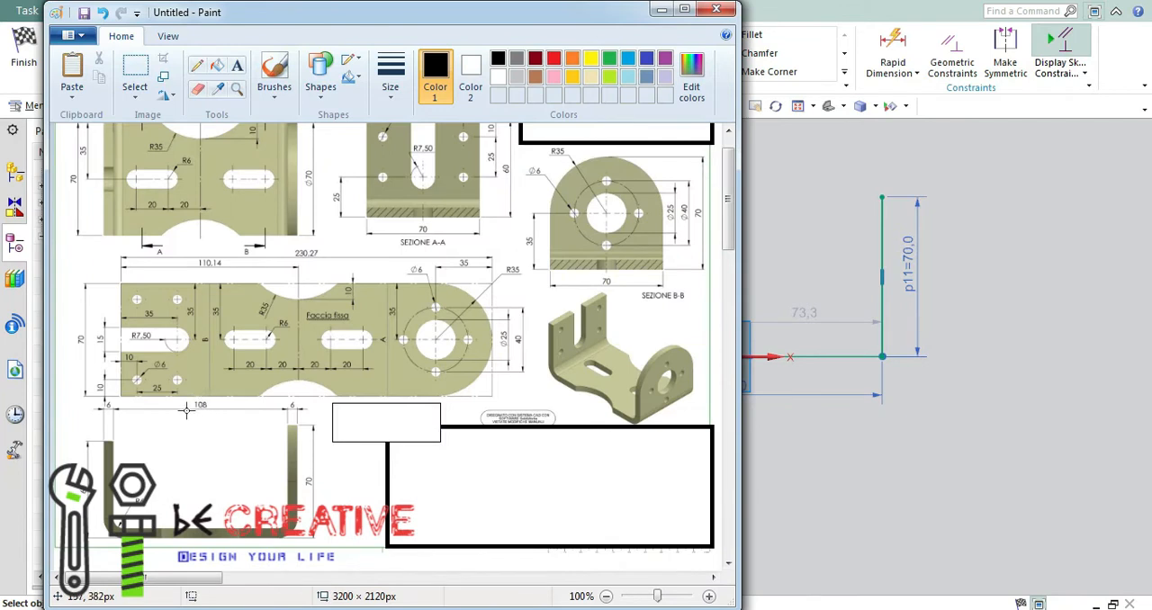
click(661, 10)
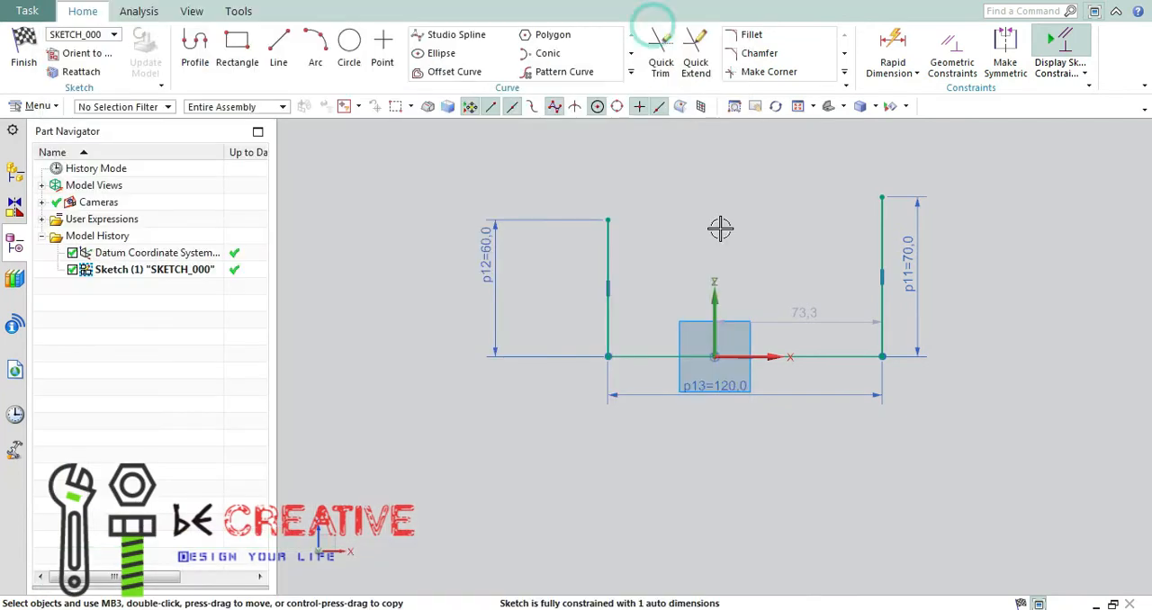
double_click(729, 396)
text(108)
click(304, 510)
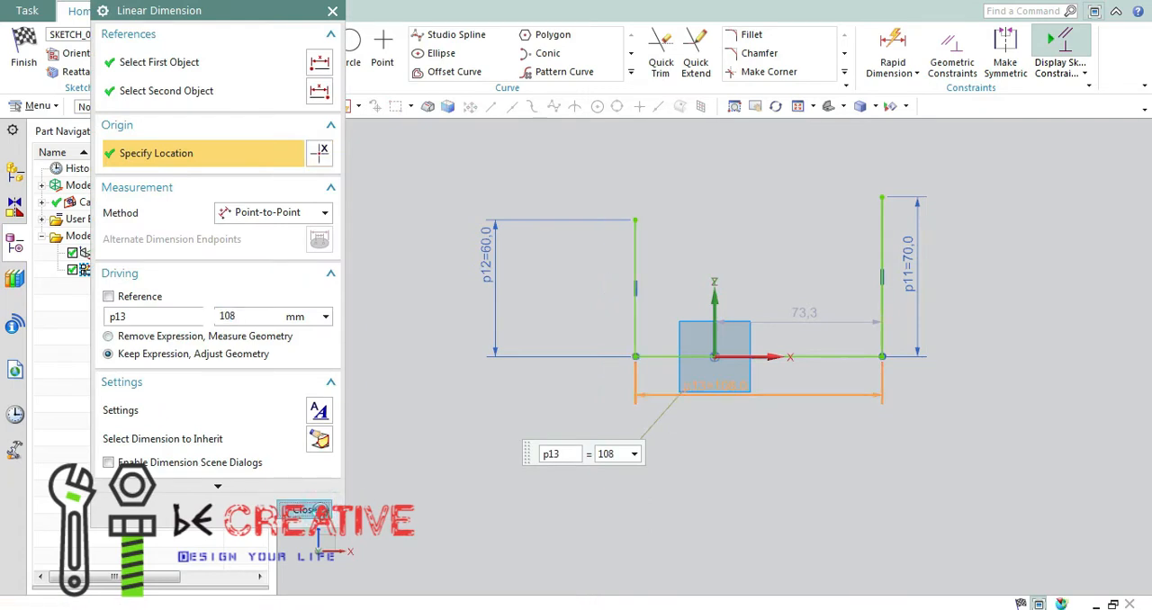
Try to centre the profile's base line on the sketch origin with a Midpoint constraint.
key(c)
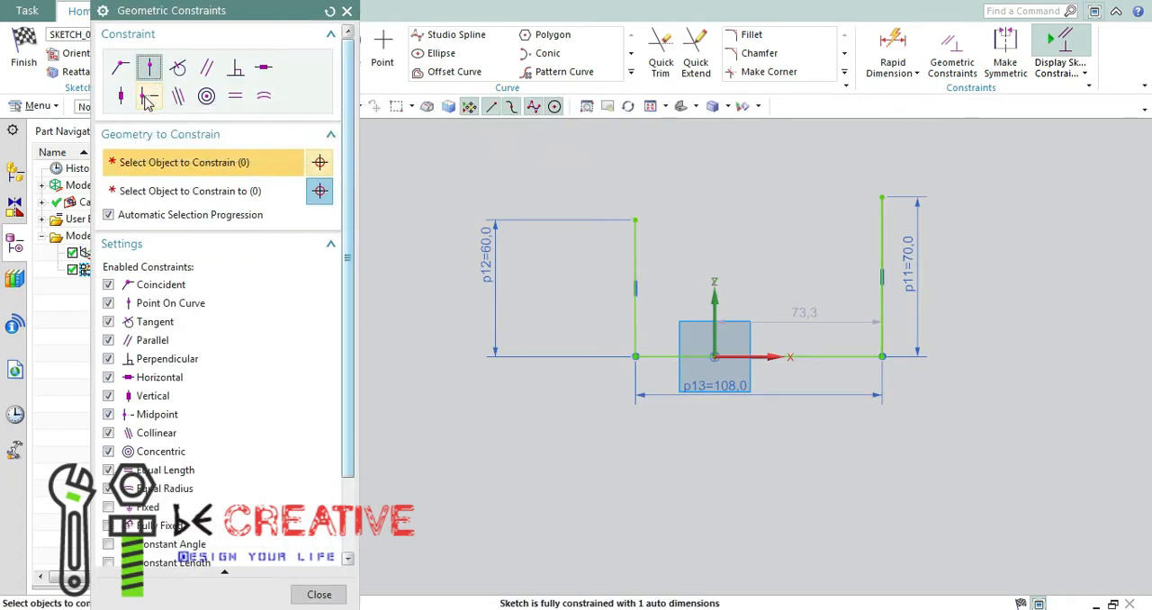
click(147, 95)
click(820, 358)
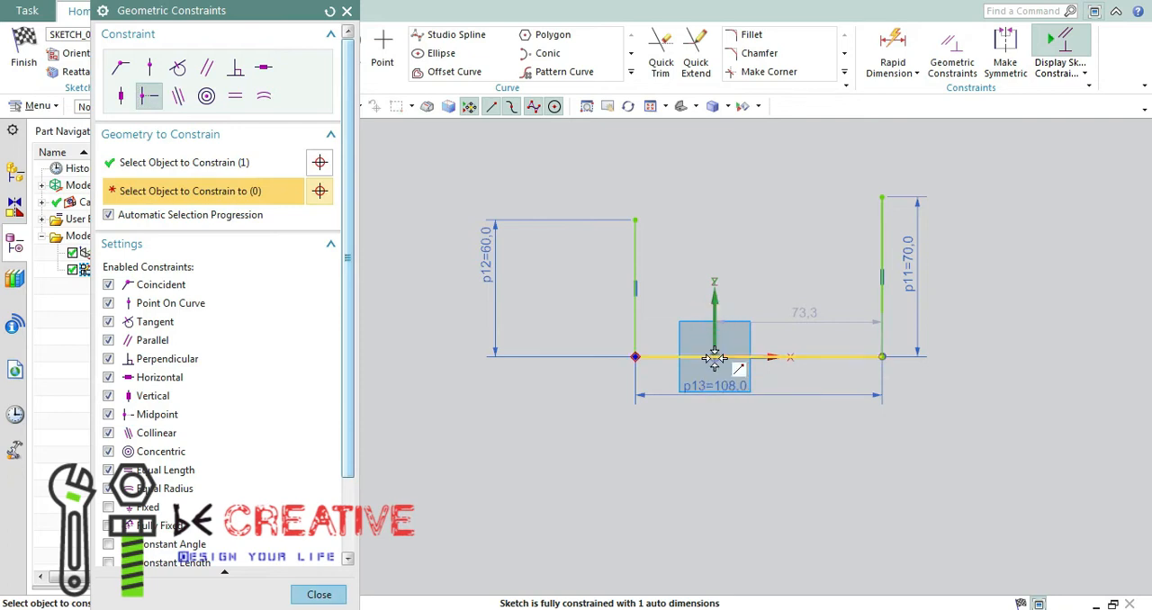
click(714, 357)
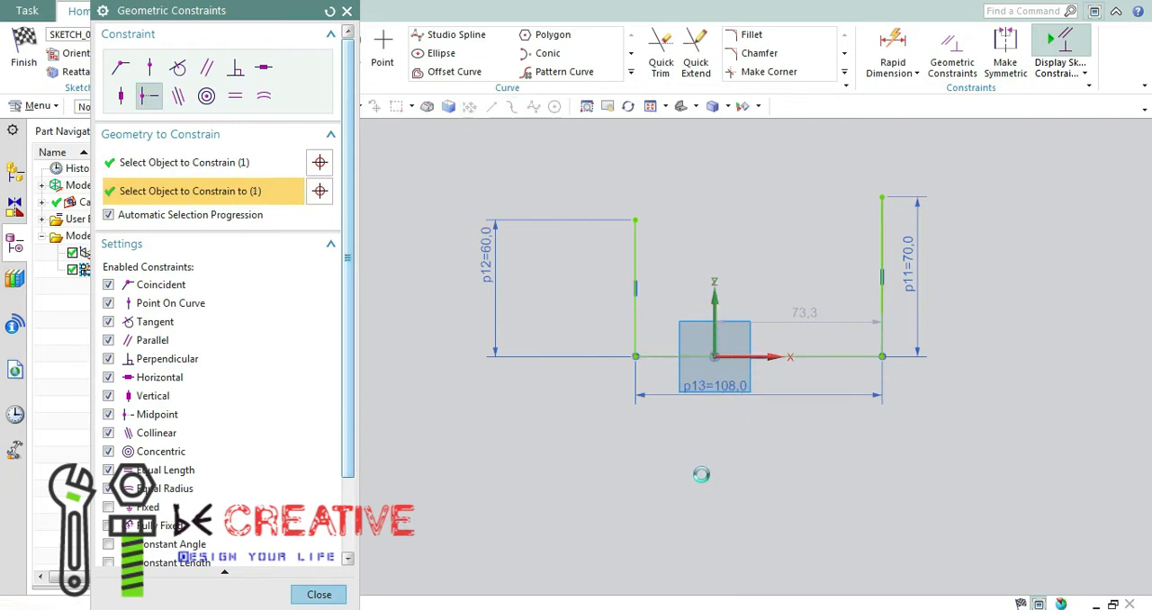
click(575, 336)
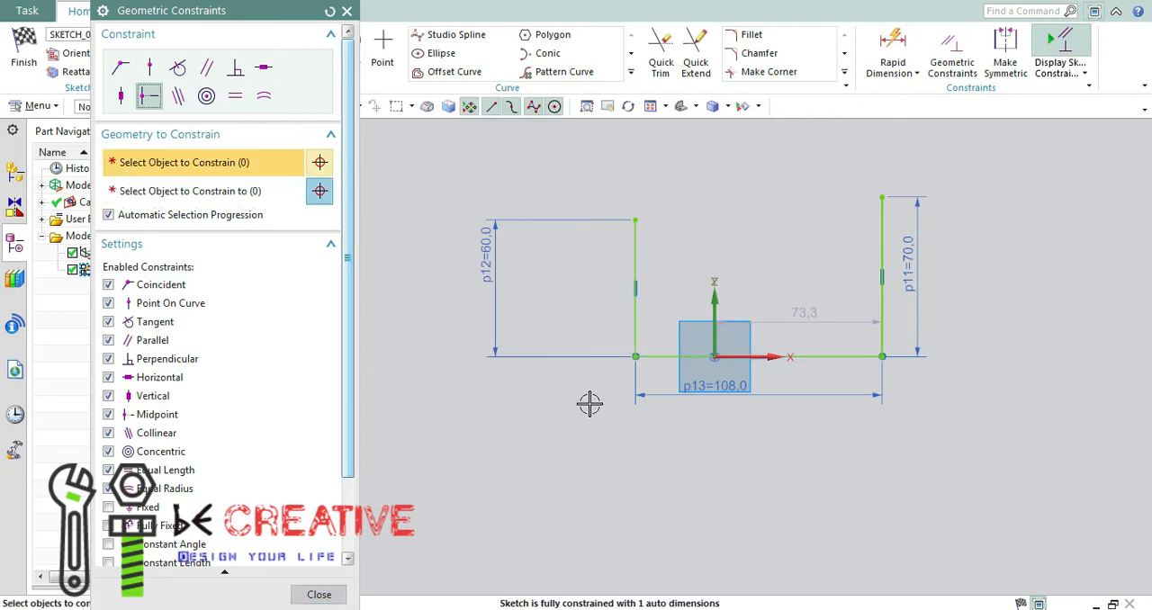
click(346, 11)
Try to make the two vertical legs symmetric about the Z axis, and undo the constraint.
click(1005, 54)
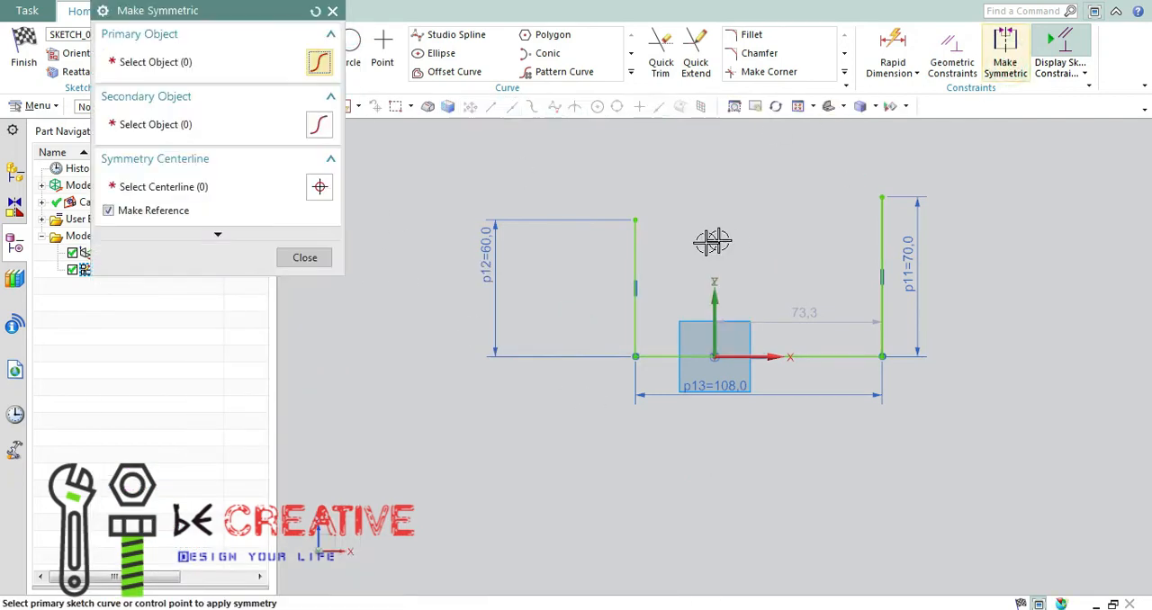
click(637, 253)
click(883, 241)
click(717, 299)
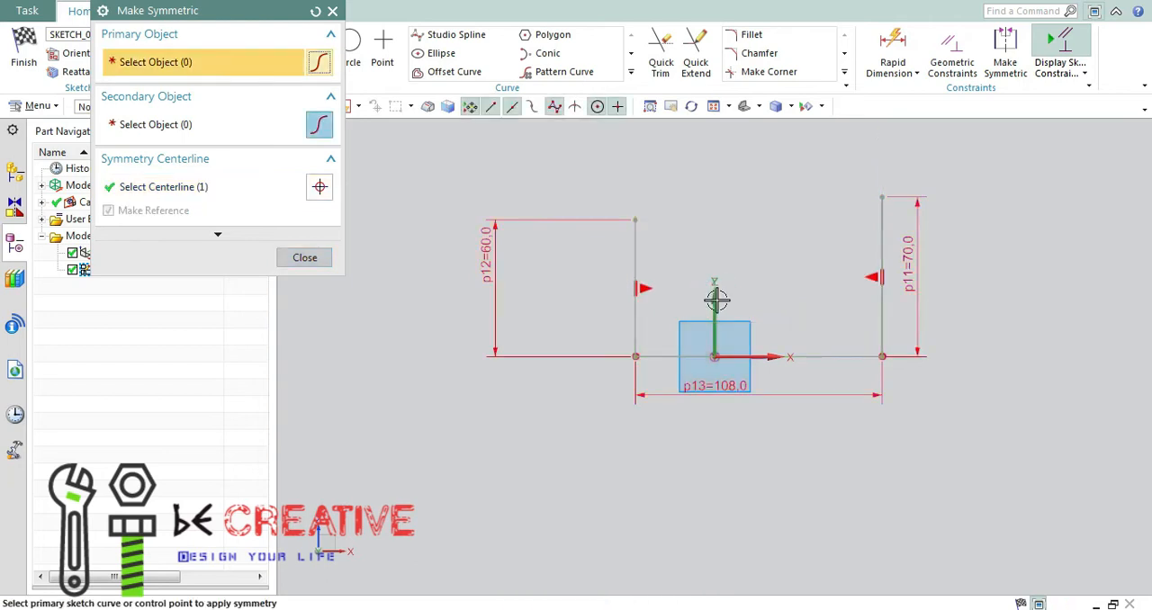
key(ctrl+z)
Set the distance from the Z axis to the right leg to 108/2 mm.
double_click(813, 312)
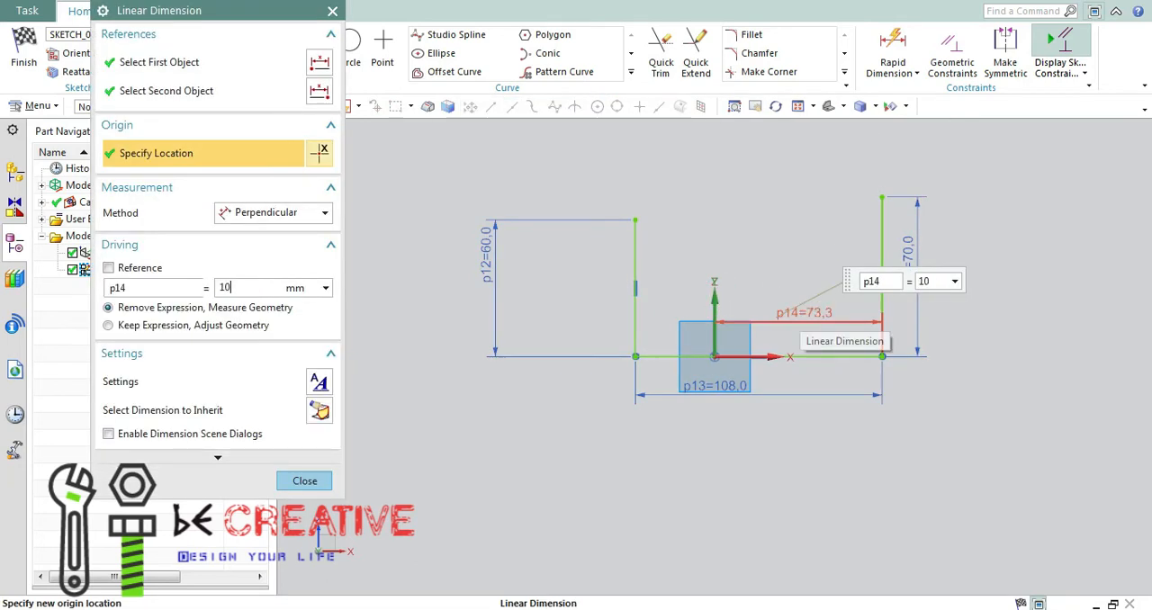
key(Return)
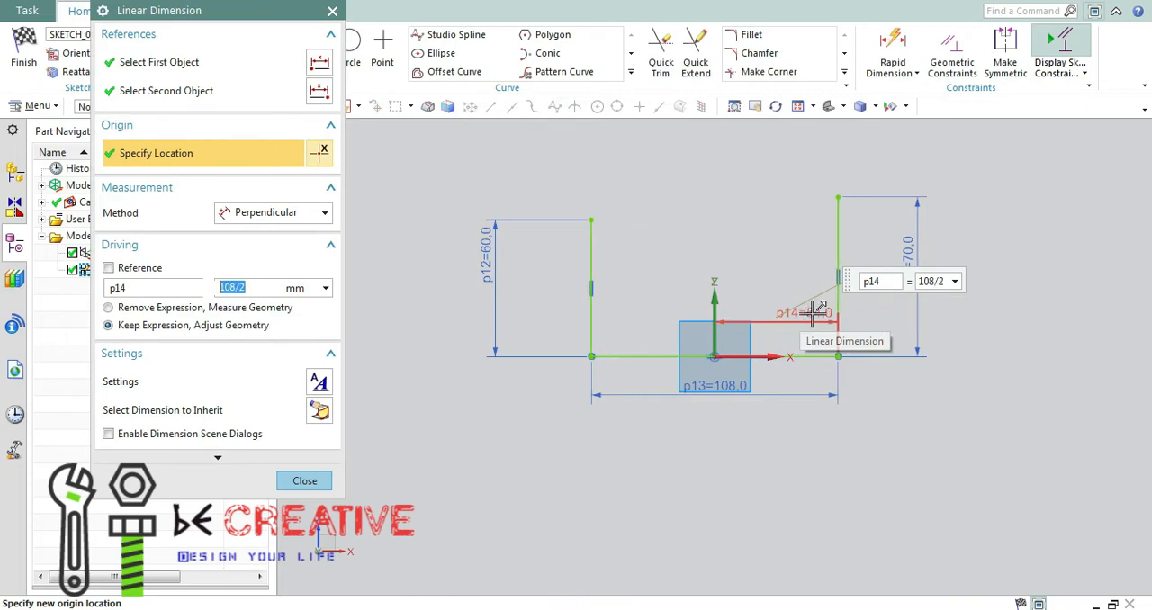
click(310, 483)
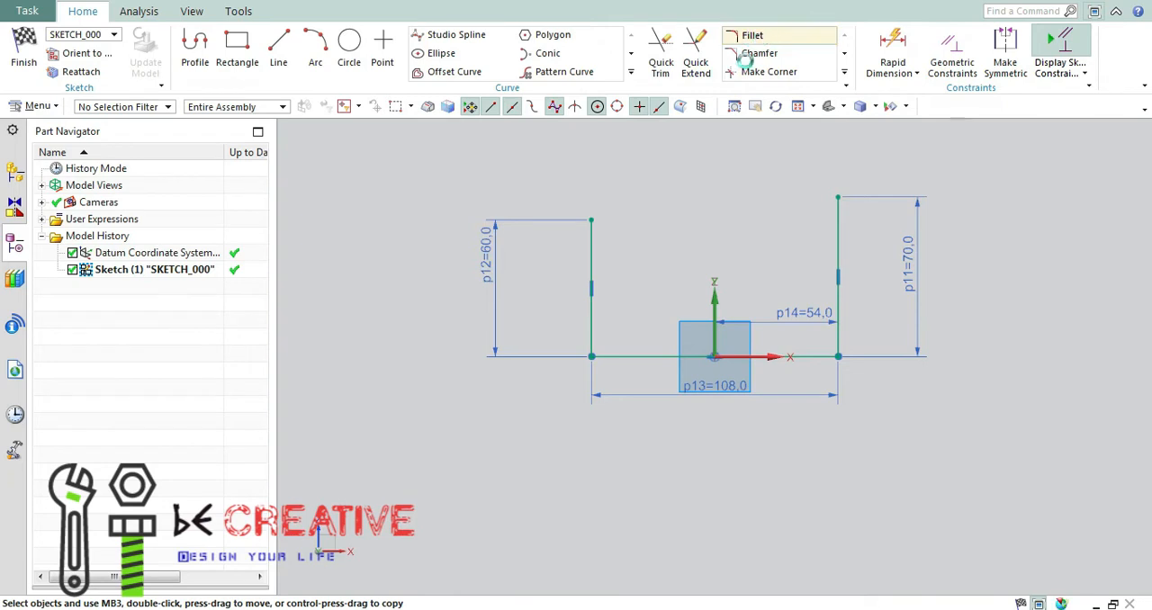
Round both lower corners of the U-profile with 6 mm radius fillets.
click(752, 36)
click(589, 356)
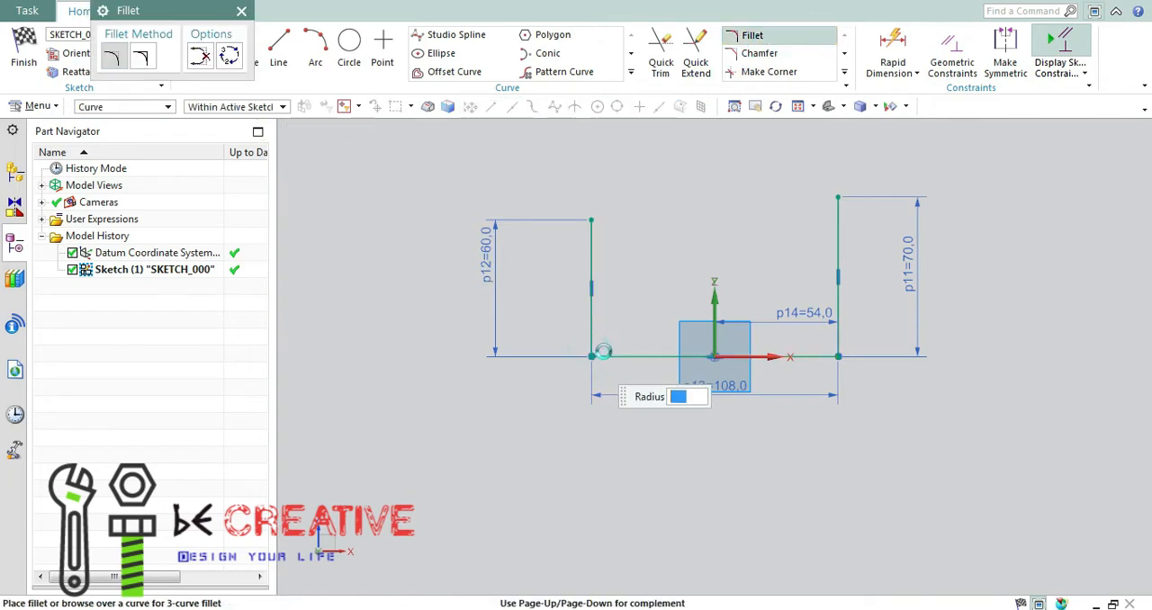
text(6)
key(Return)
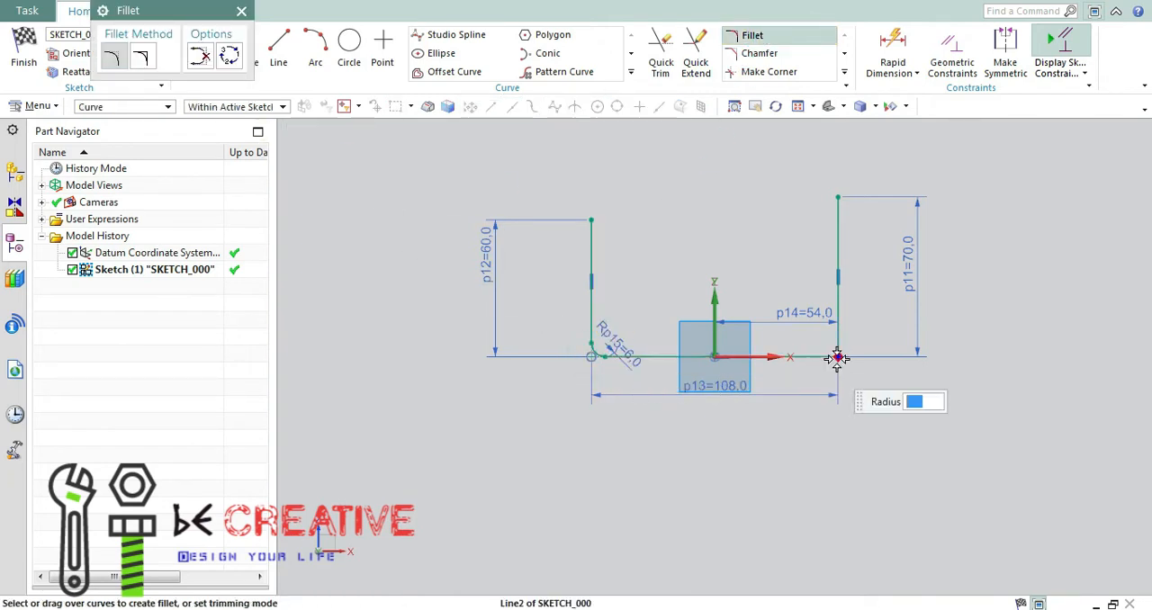
click(830, 349)
key(Return)
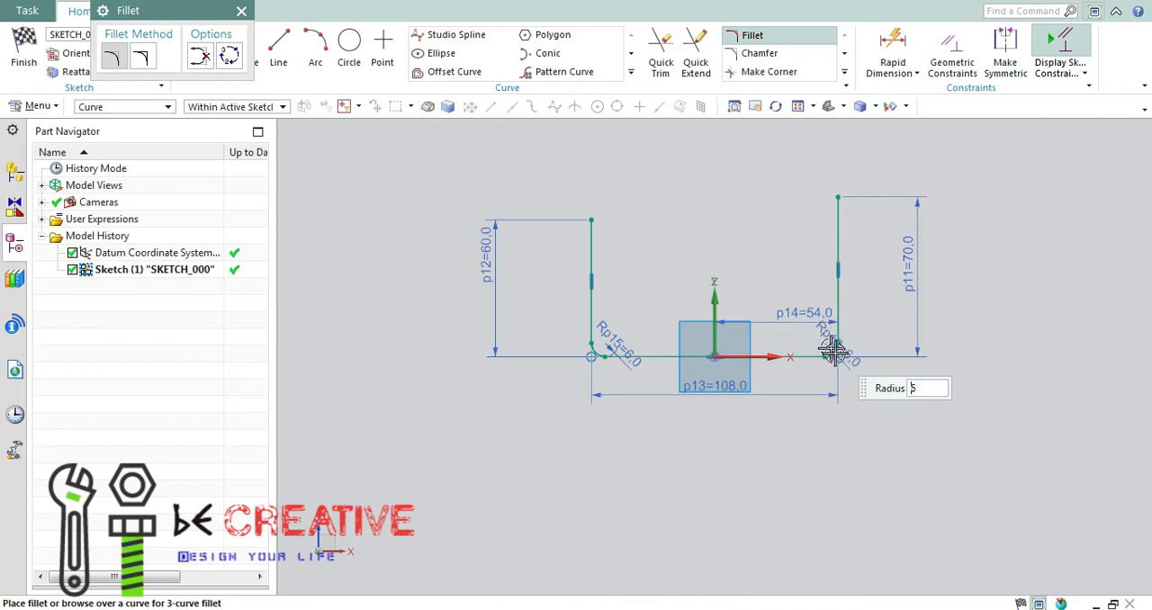
Check the profile against the reference drawing in Paint and finish the sketch.
key(alt+Tab)
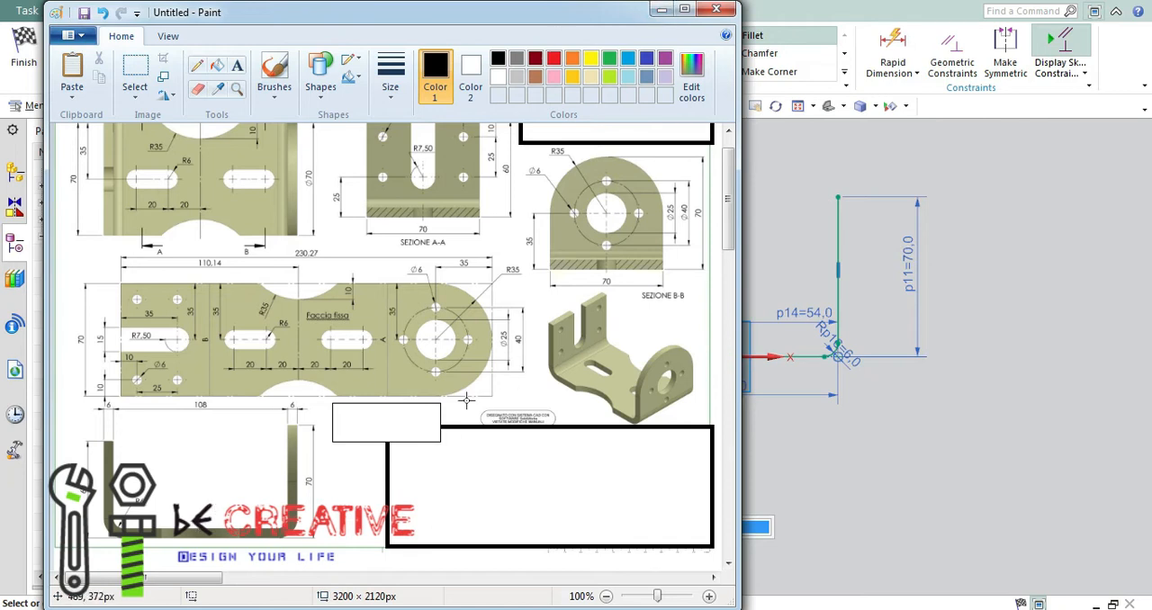
scroll(466, 401, up, 1)
click(659, 9)
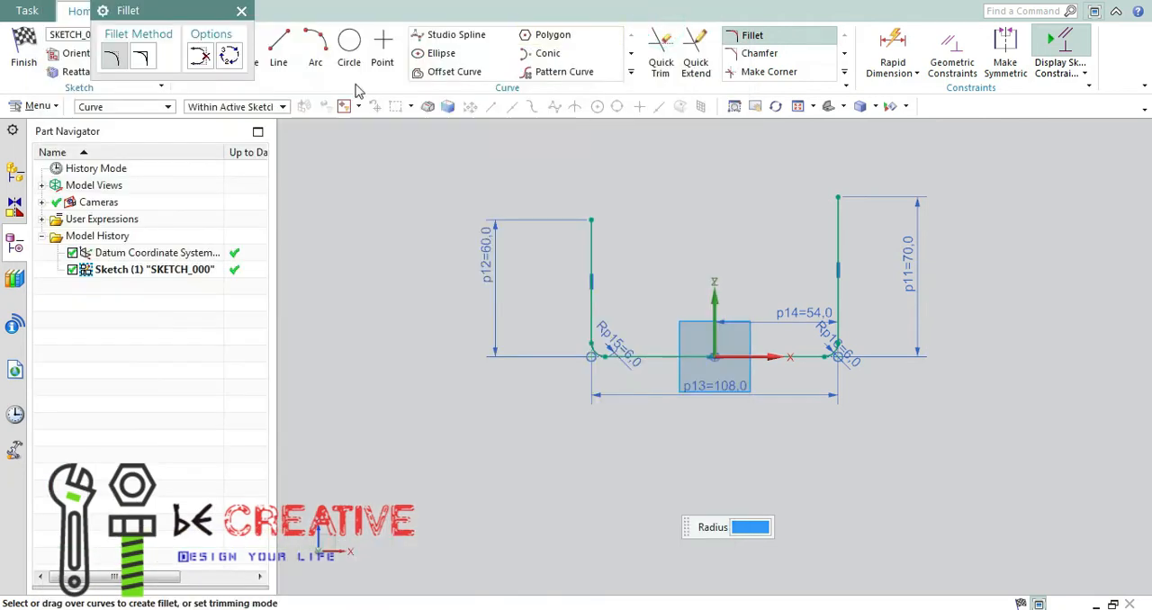
click(241, 12)
click(23, 51)
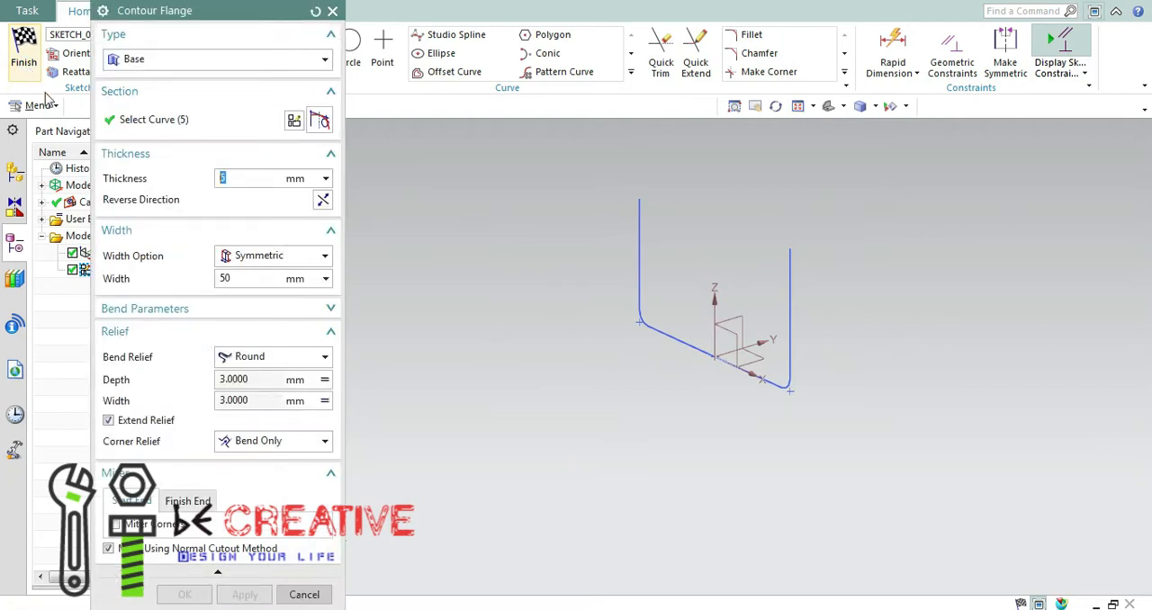
Create the 6 mm thick base contour flange with a symmetric width of 70 mm, keeping the relief settings.
double_click(219, 278)
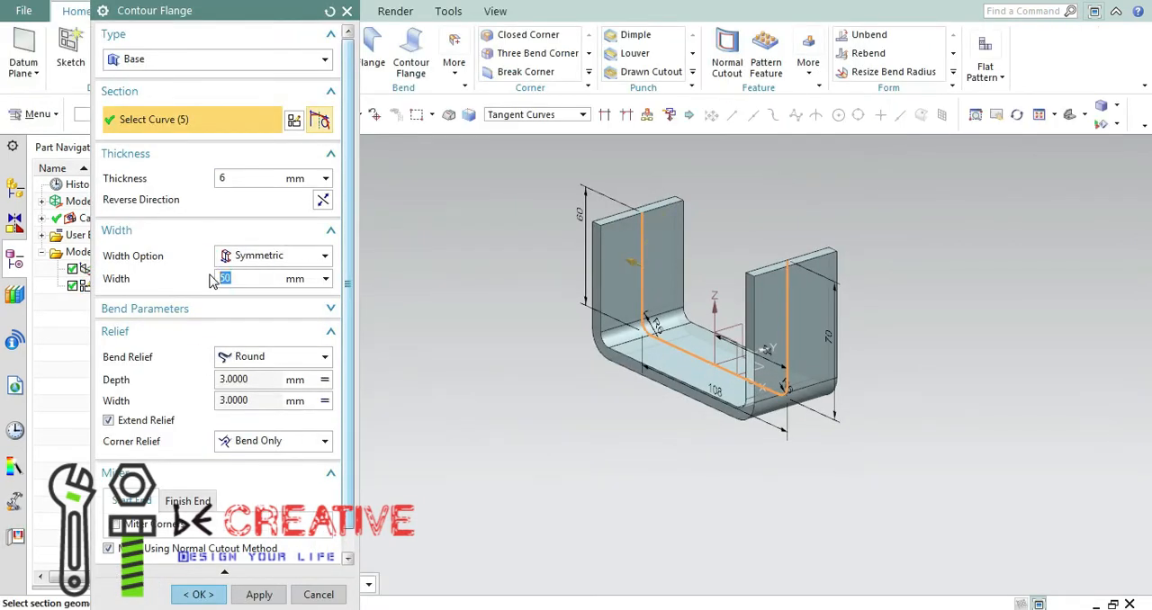
text(70)
key(Return)
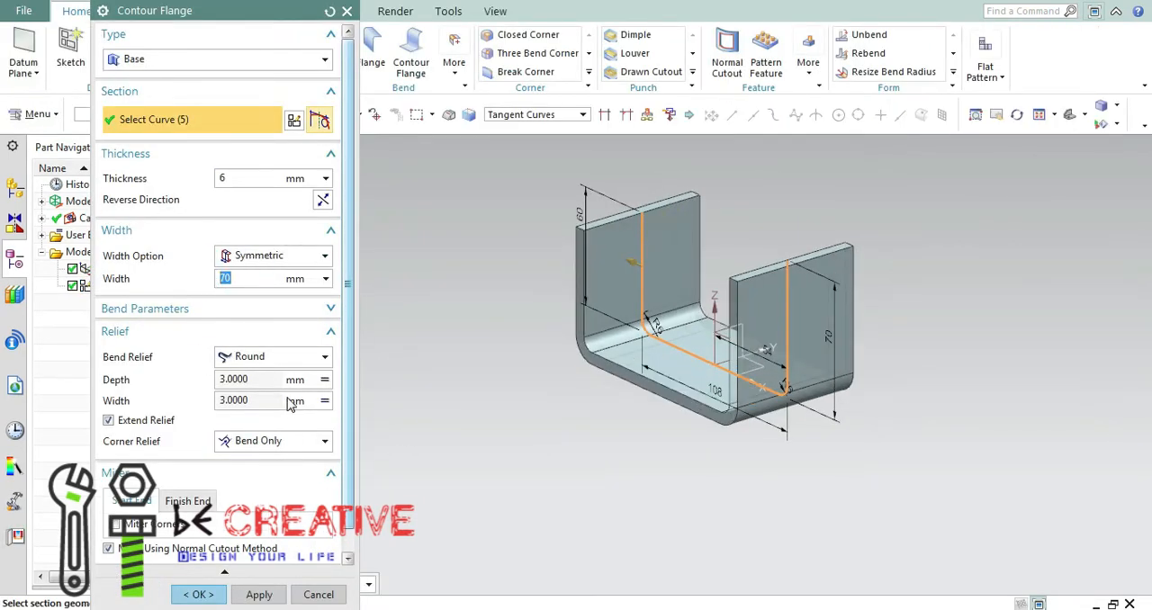
double_click(232, 379)
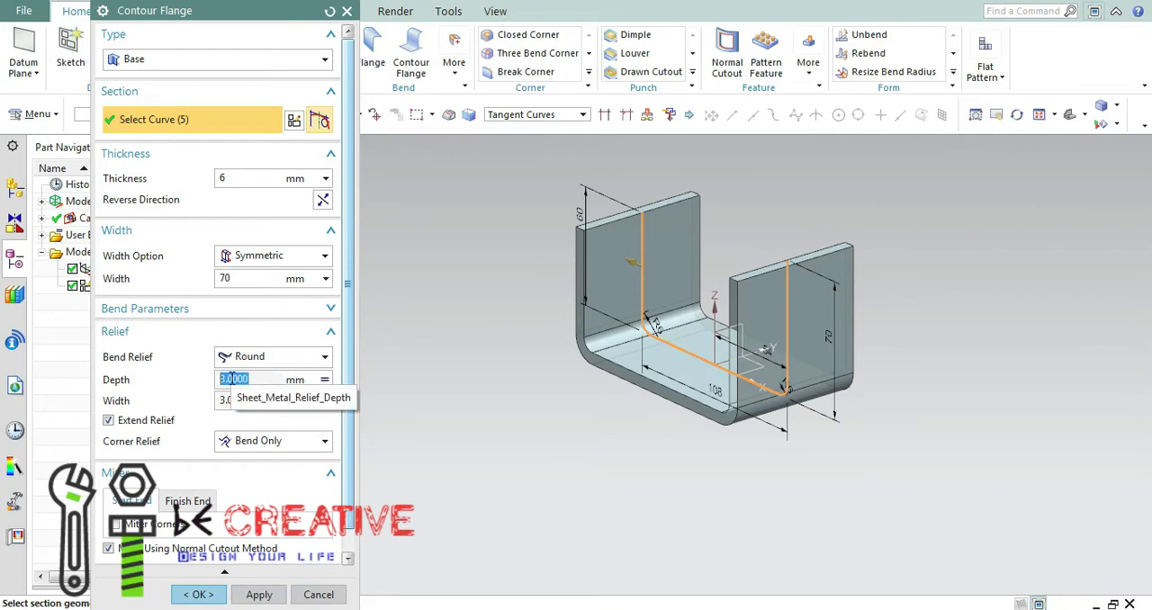
click(324, 379)
click(391, 354)
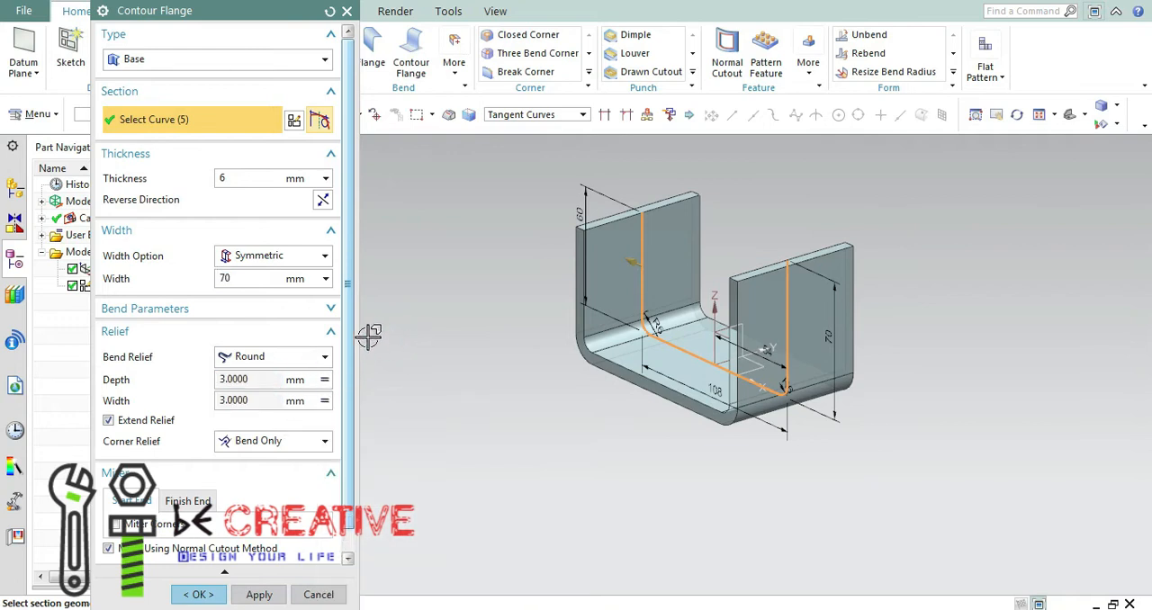
scroll(350, 314, down, 1)
click(198, 594)
Inspect the bracket model and study the reference drawing in Paint for its holes, slots and rounded cutouts.
middle_drag(504, 394, 585, 416)
click(849, 107)
scroll(830, 225, down, 2)
mouse_move(830, 227)
middle_down()
mouse_move(869, 226)
mouse_move(710, 477)
middle_up()
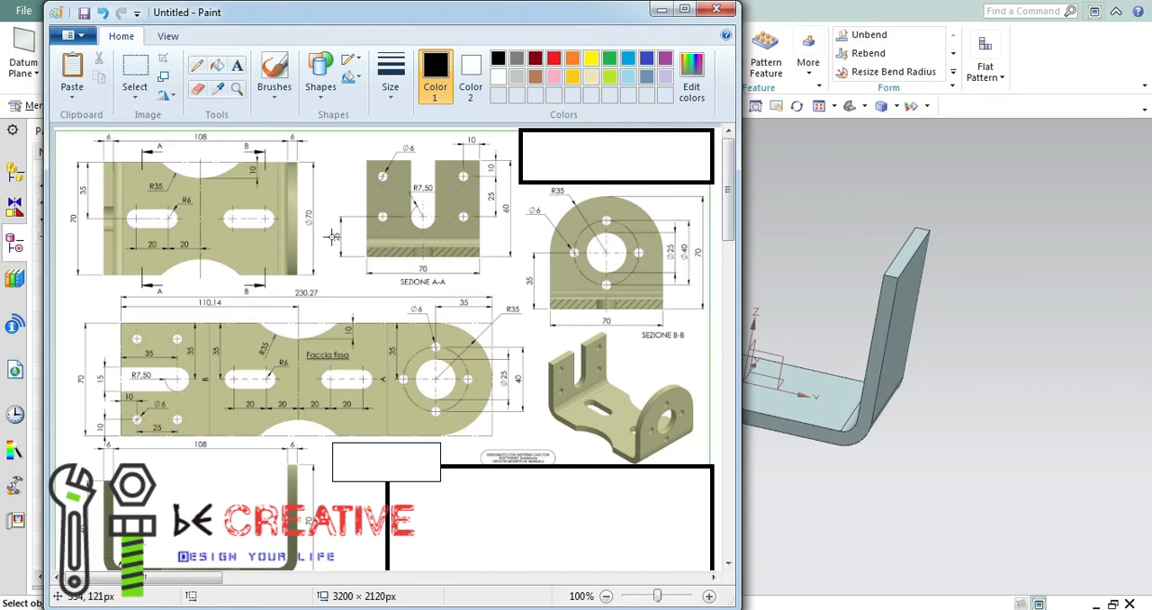
click(729, 565)
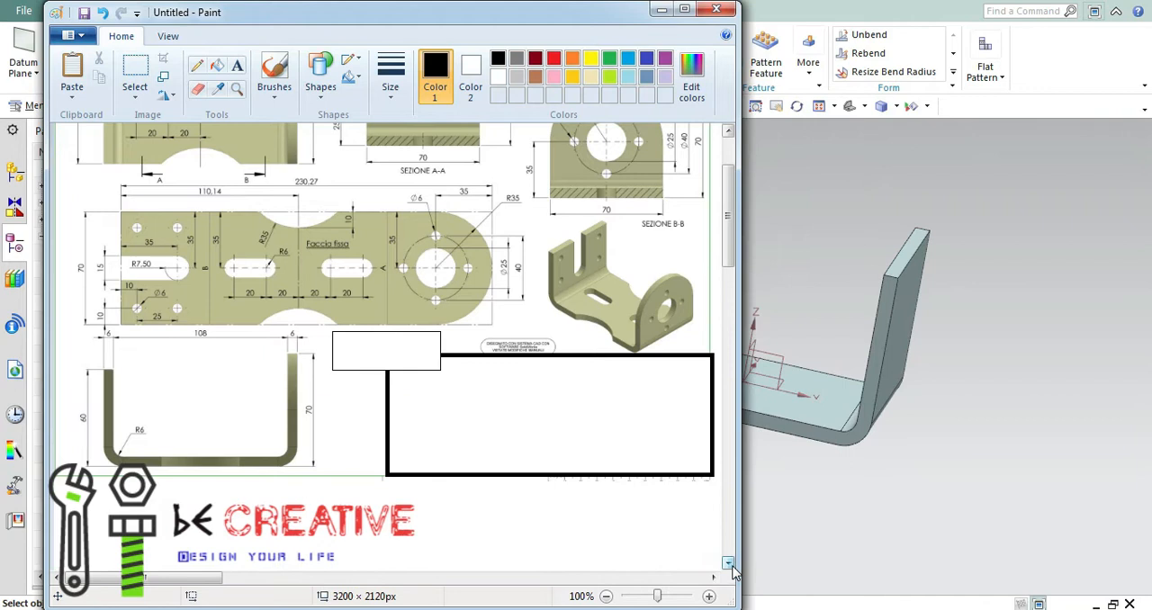
click(728, 132)
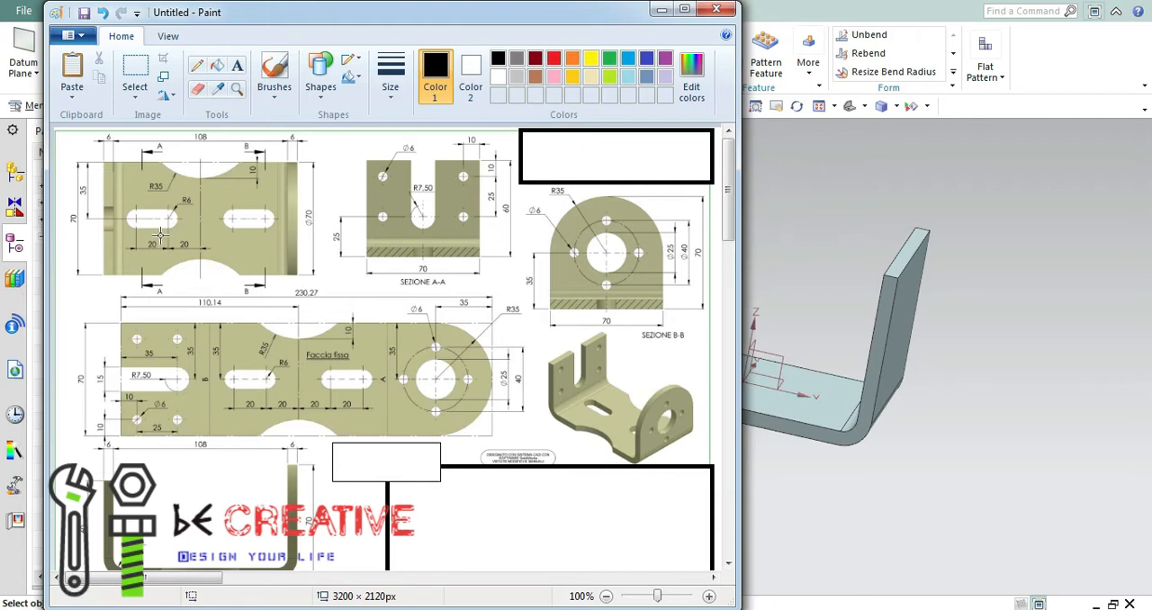
click(661, 12)
middle_drag(783, 244, 702, 199)
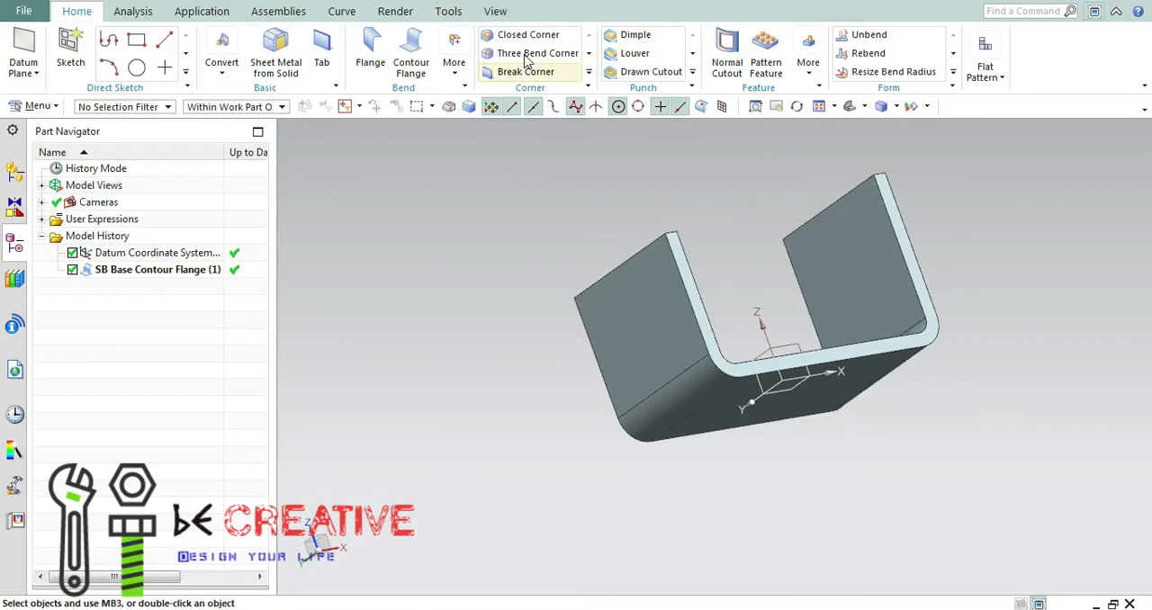
click(727, 50)
click(293, 119)
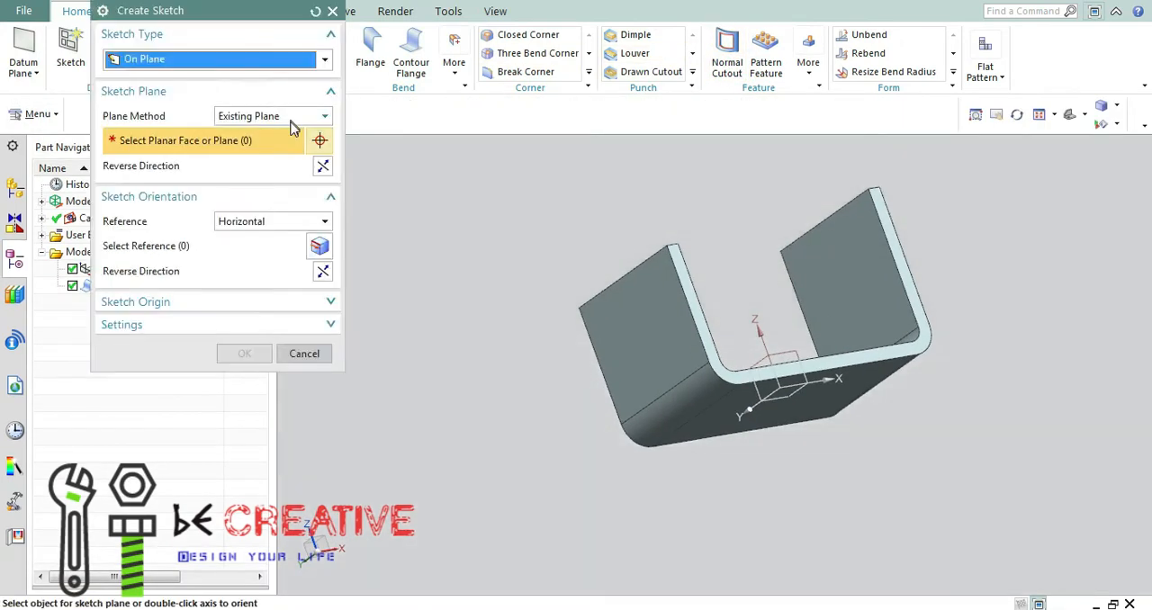
click(639, 315)
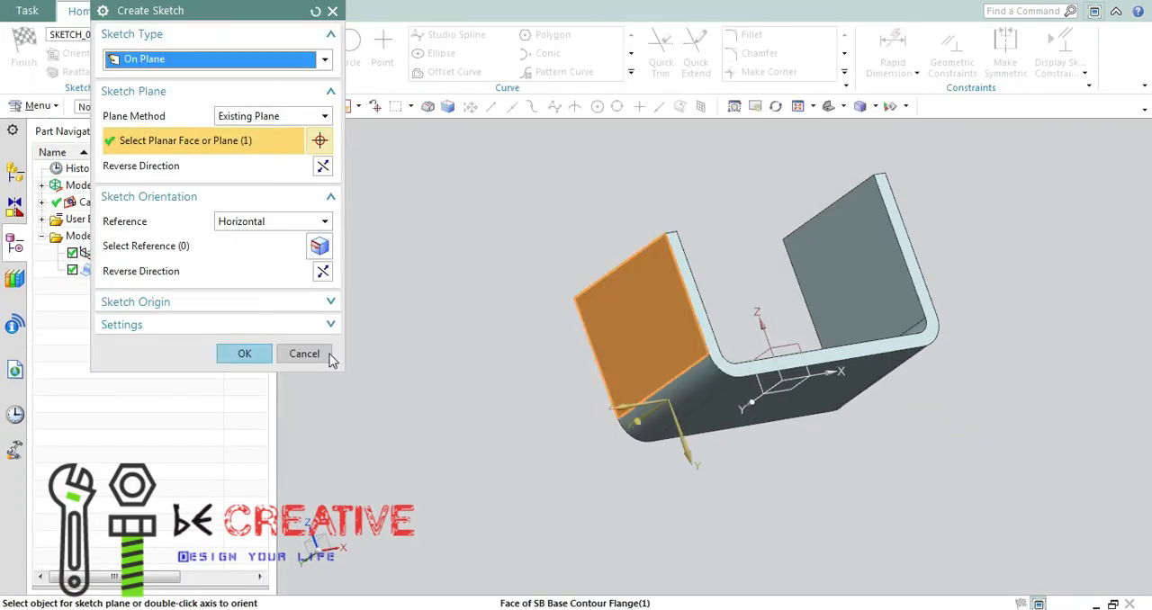
click(324, 221)
click(275, 252)
click(245, 353)
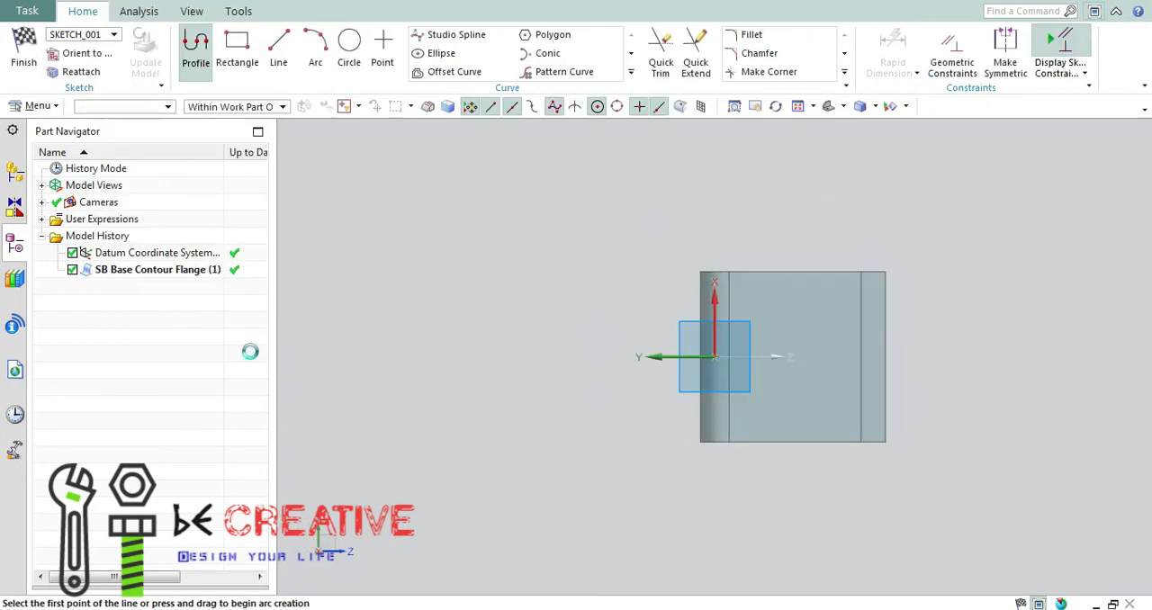
click(249, 11)
click(23, 50)
click(460, 339)
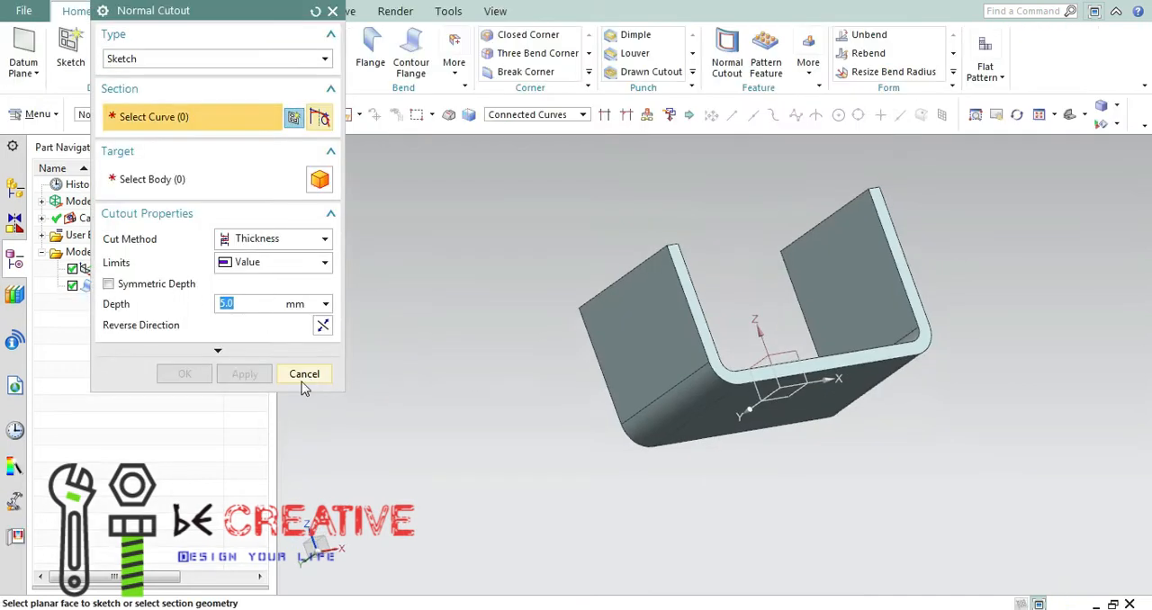
click(303, 373)
middle_drag(730, 245, 689, 256)
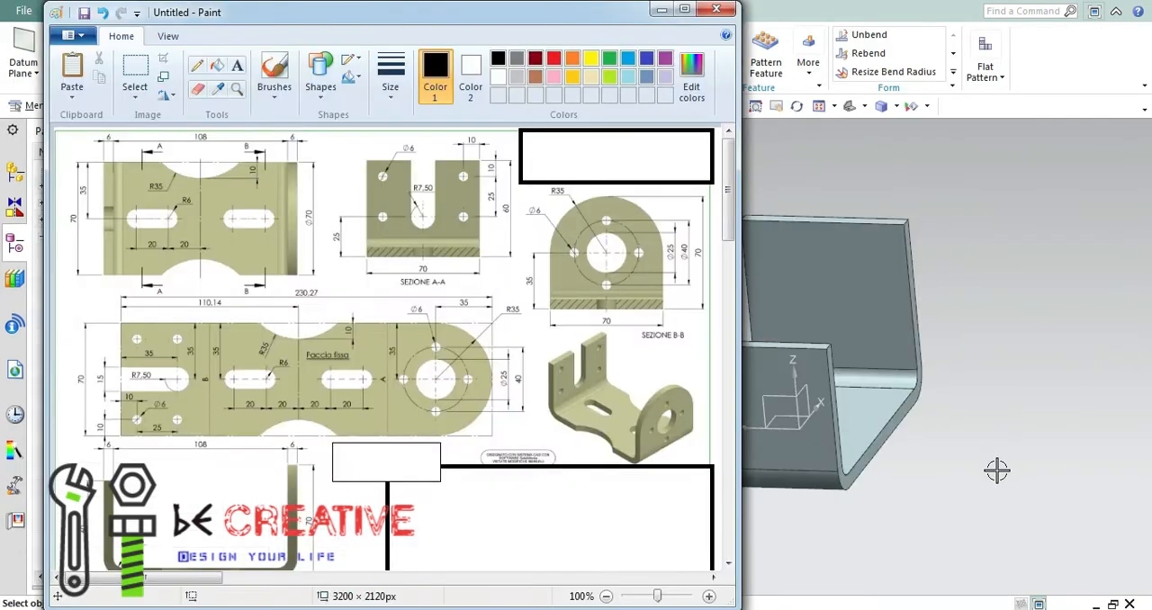
Start a Normal Cutout and create its sketch on the front wall's outer face, using a horizontal reference with reversed direction.
mouse_move(620, 22)
mouse_down()
mouse_move(438, 175)
mouse_move(516, 140)
mouse_move(515, 200)
mouse_up()
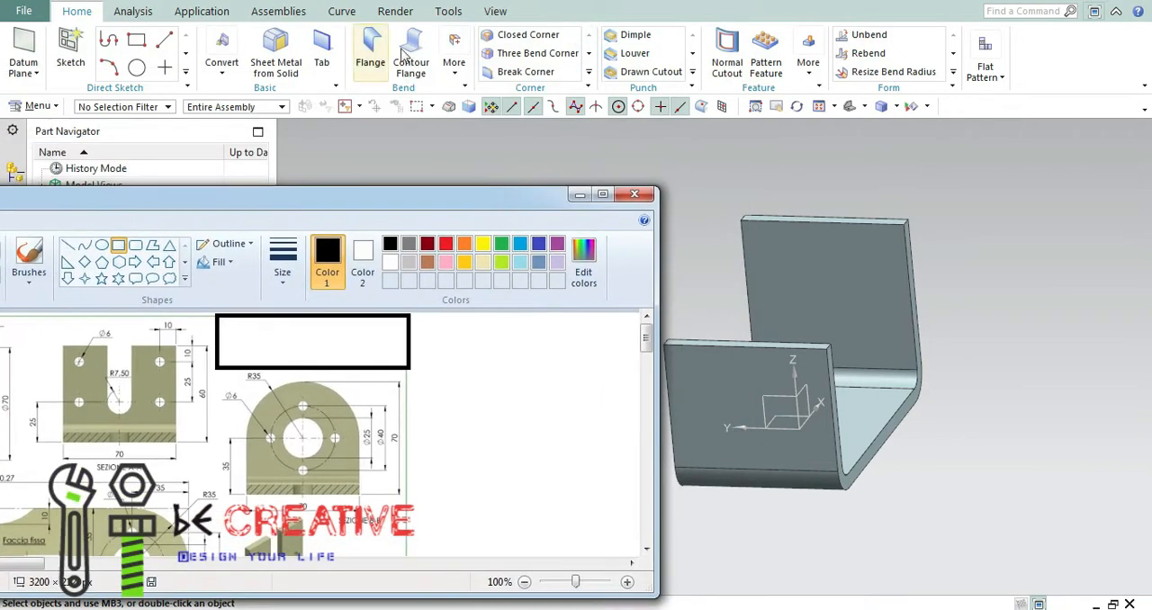
click(726, 49)
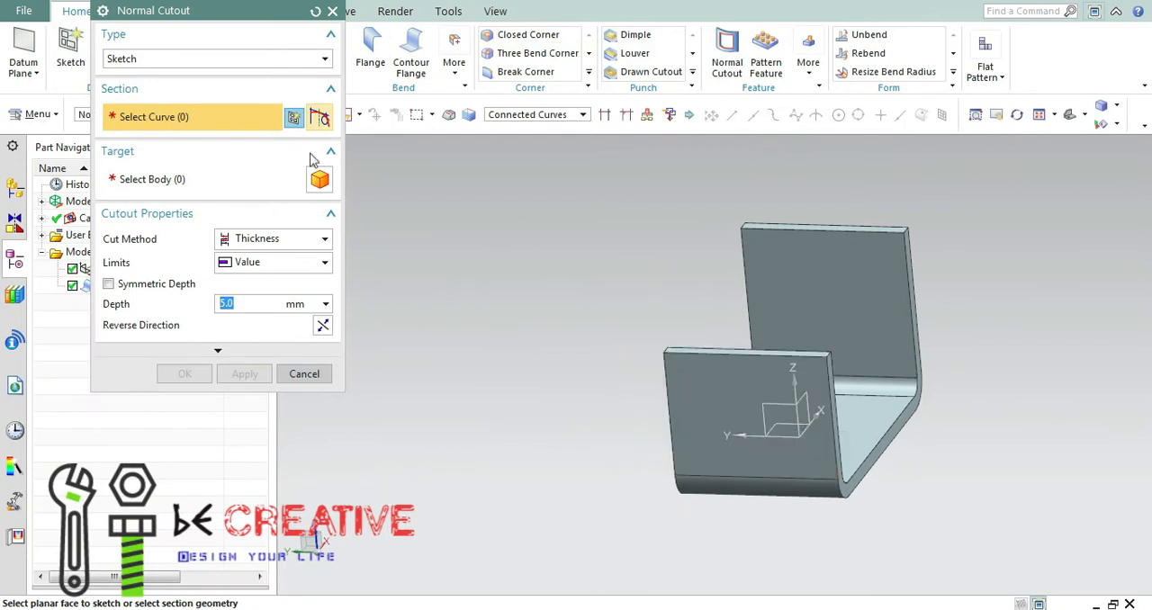
click(294, 117)
click(739, 395)
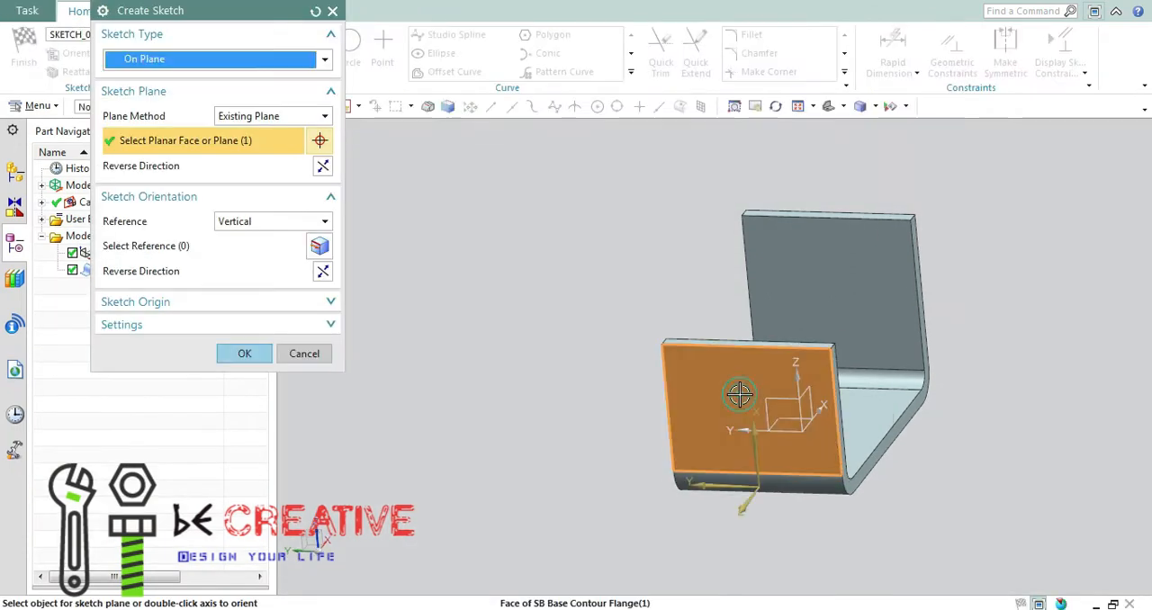
click(261, 221)
click(244, 236)
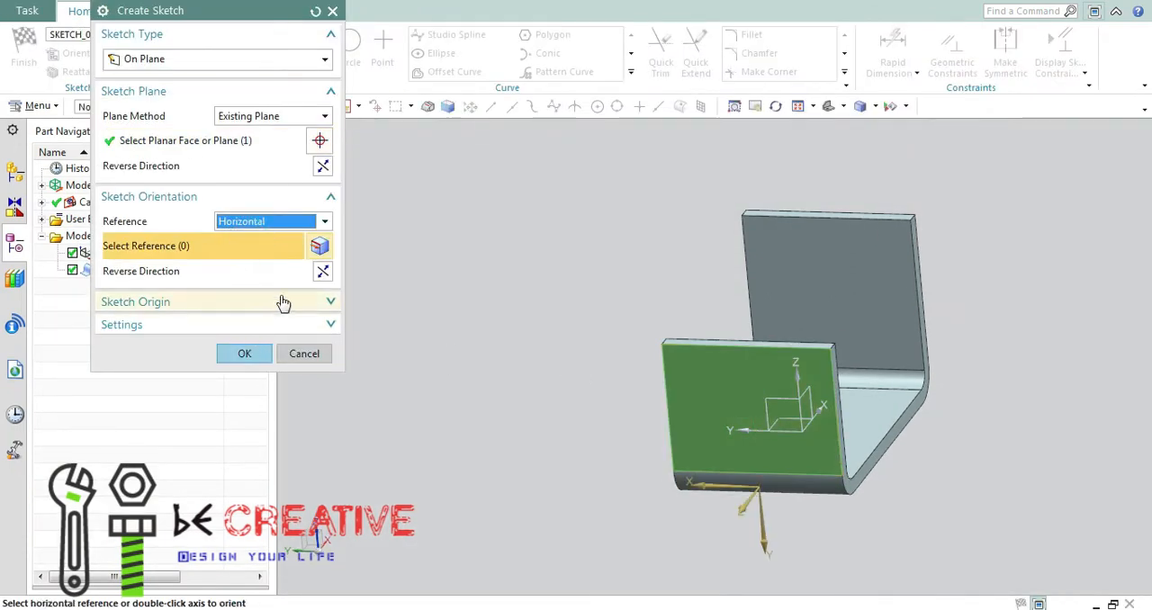
click(323, 270)
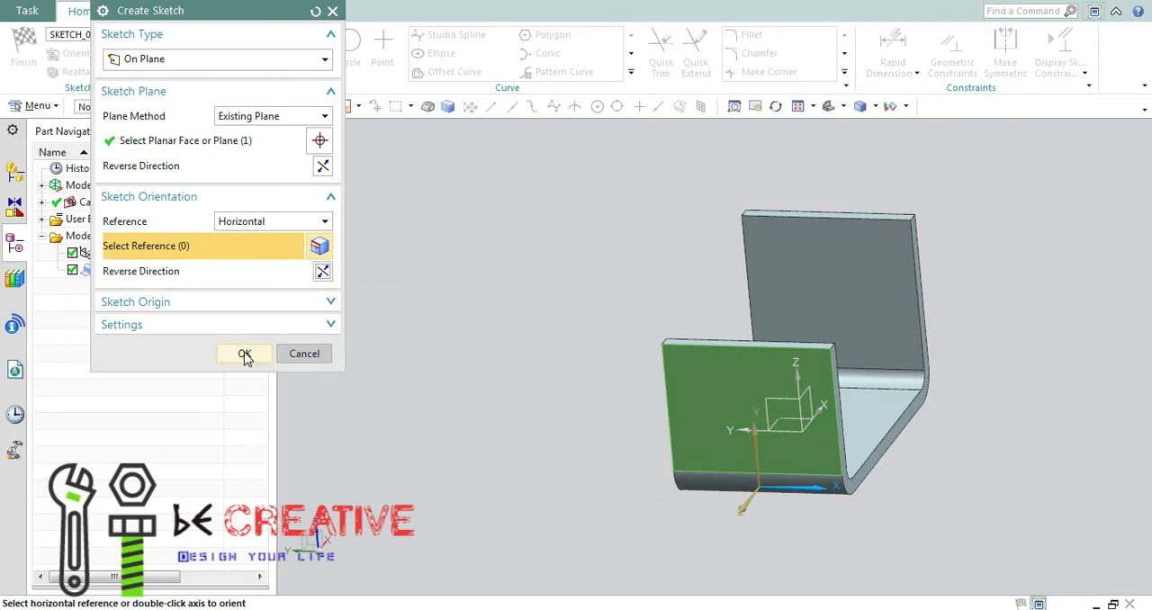
click(244, 354)
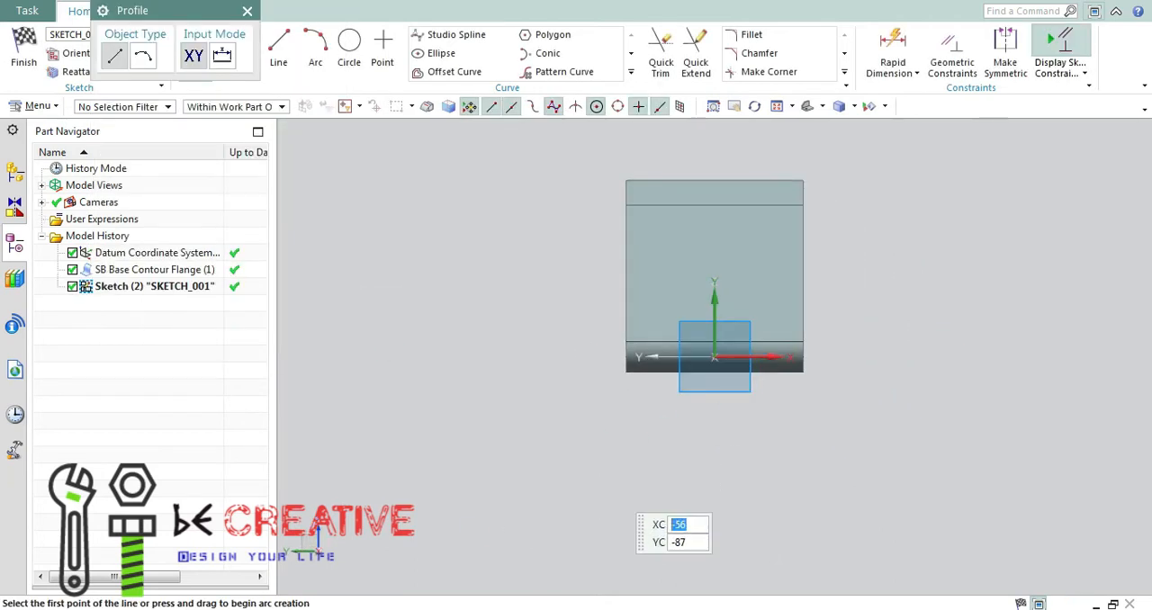
Check the hole pattern in the Paint drawing and sketch four circles in a two-by-two layout on the front wall.
click(650, 609)
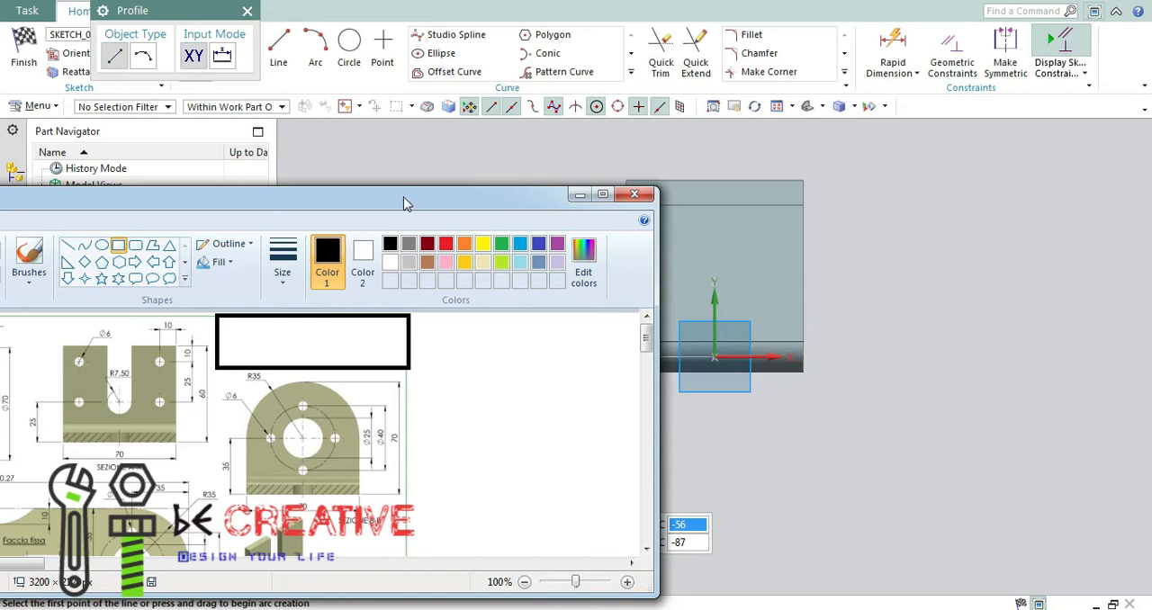
mouse_move(400, 207)
mouse_down()
mouse_move(538, 201)
mouse_move(566, 185)
mouse_move(526, 189)
mouse_up()
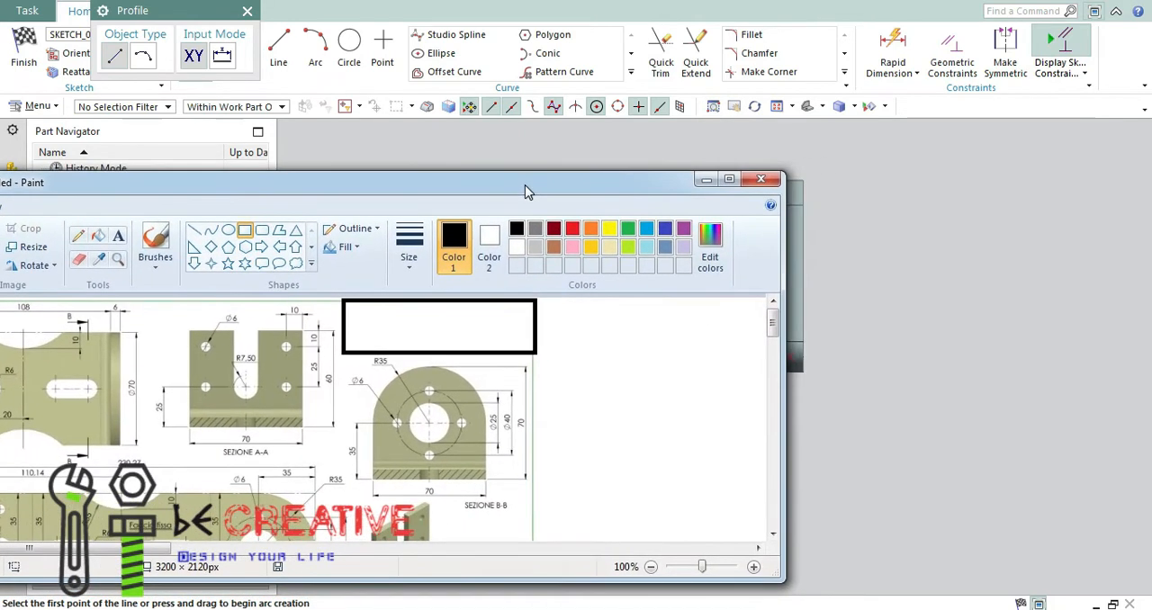
click(706, 179)
click(349, 50)
click(654, 239)
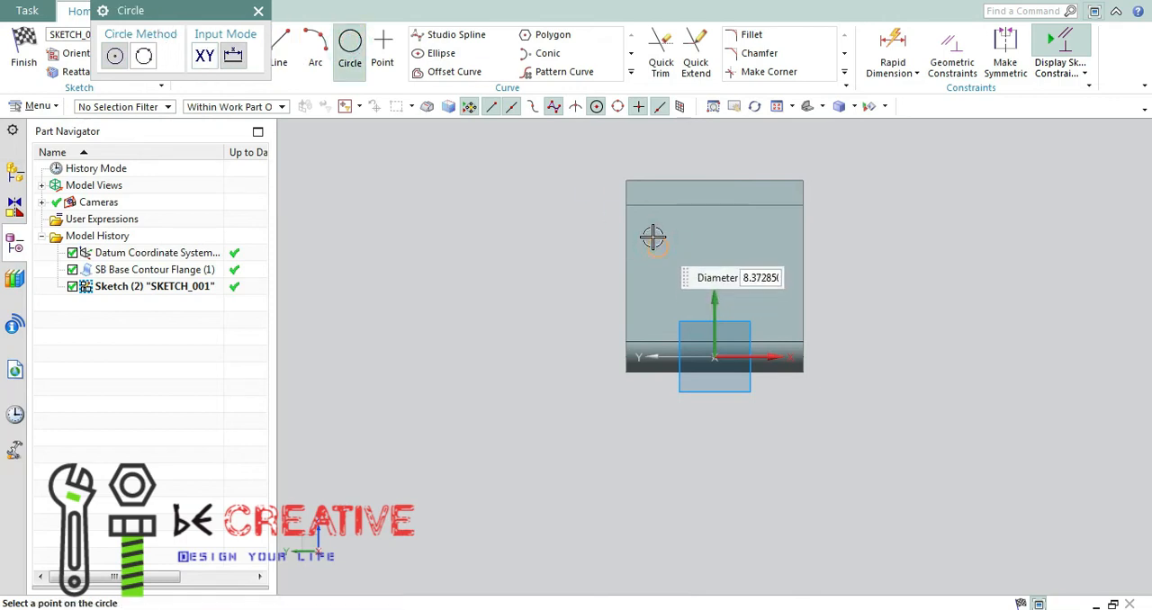
click(772, 247)
click(768, 233)
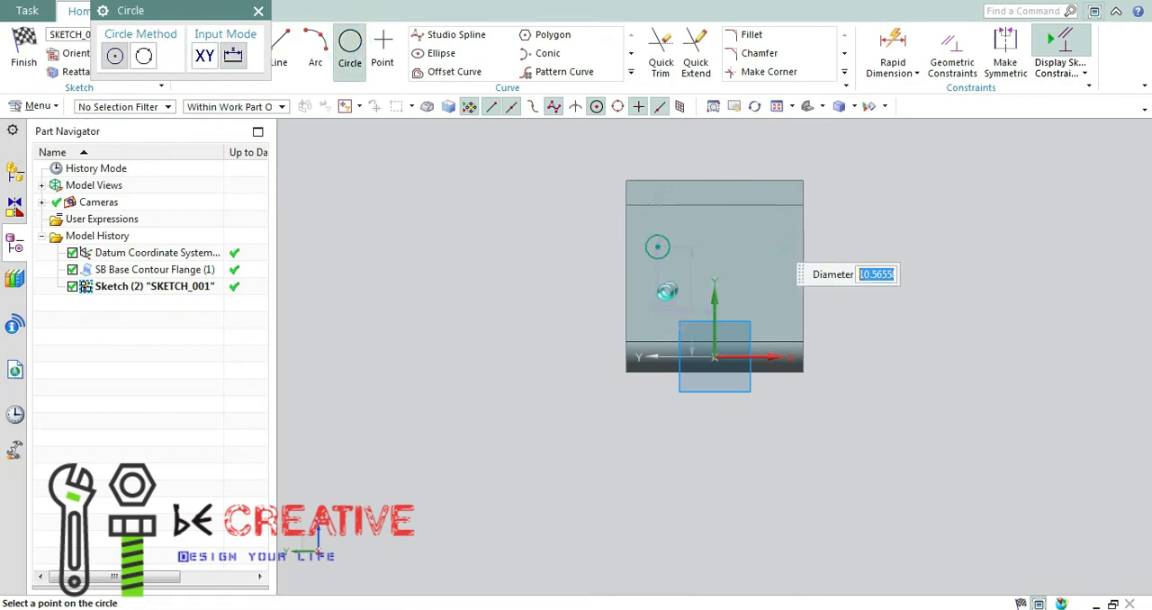
click(658, 308)
click(647, 300)
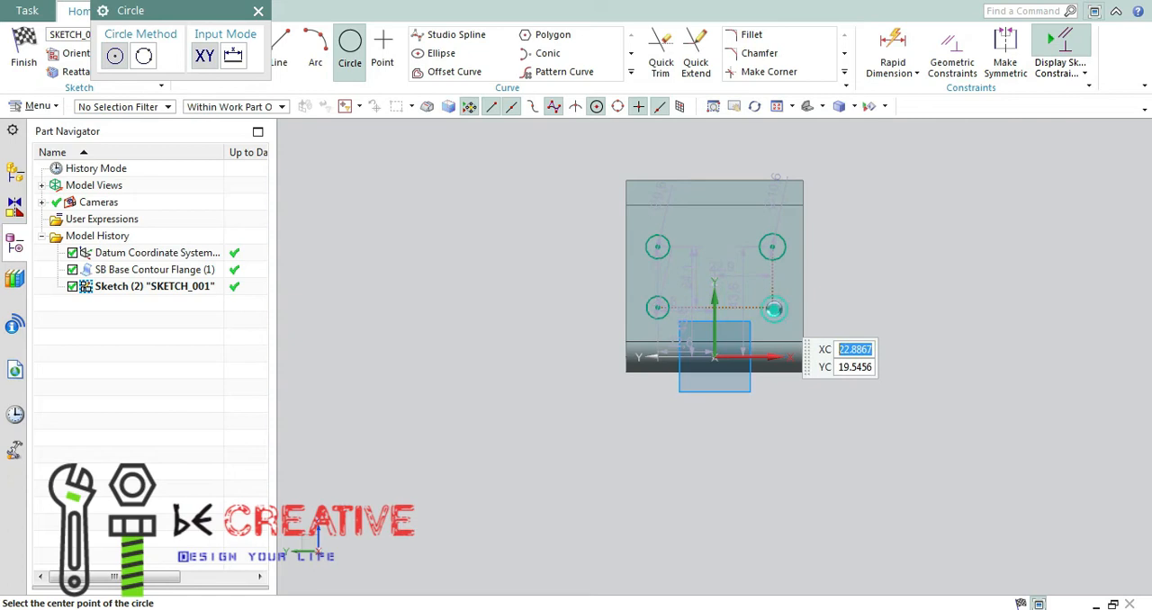
click(769, 301)
click(768, 299)
key(Escape)
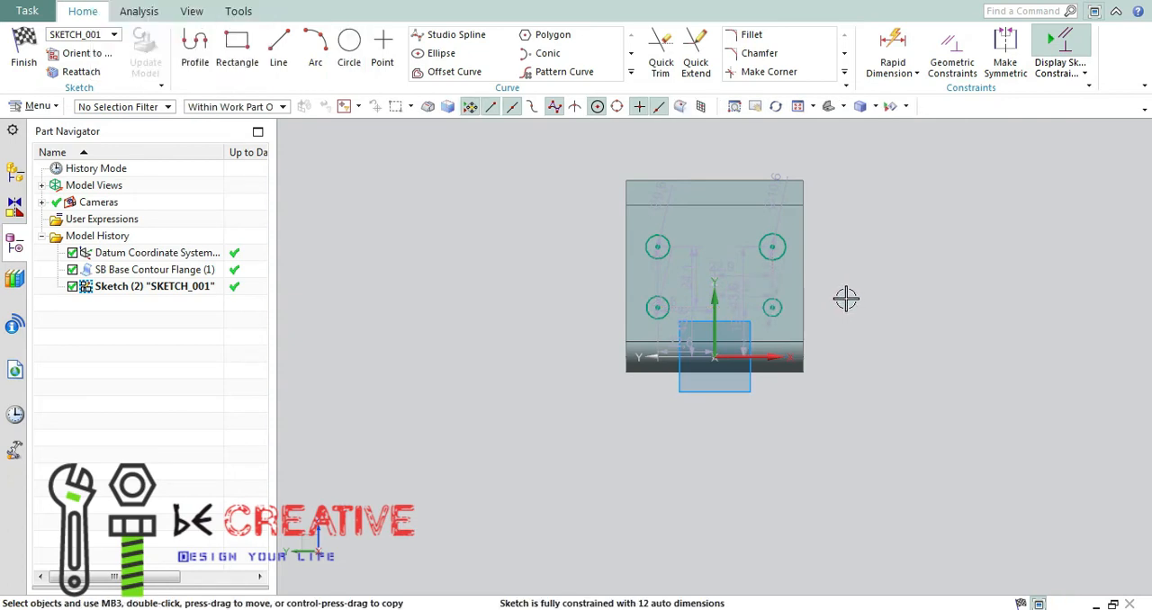
Apply equal radius constraints so that all four circles share one size.
key(c)
click(263, 96)
click(670, 243)
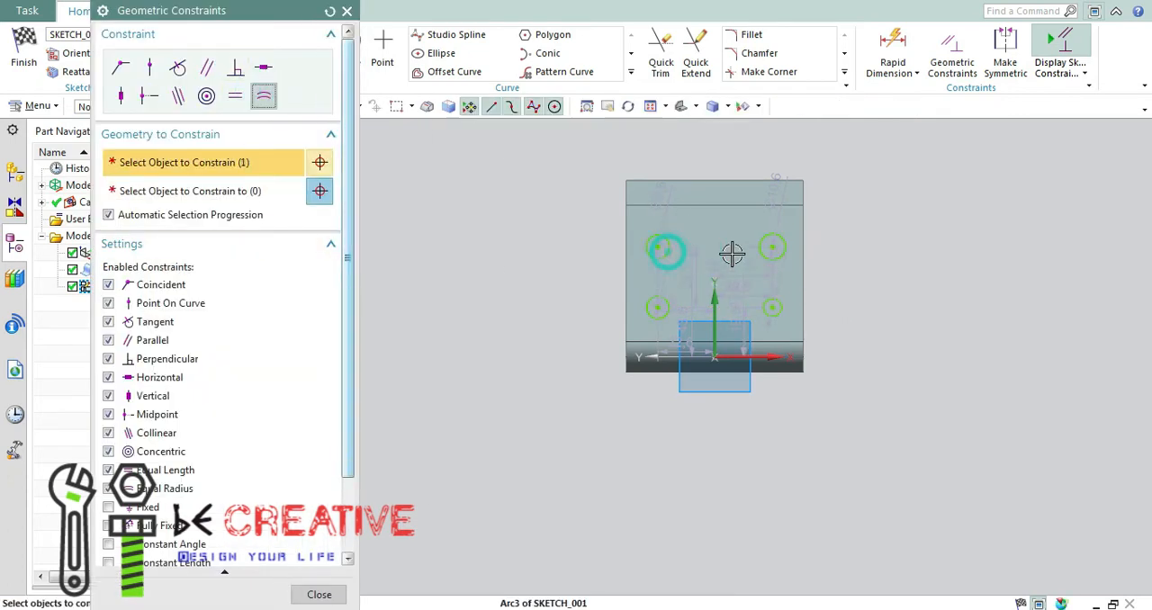
click(785, 258)
click(667, 299)
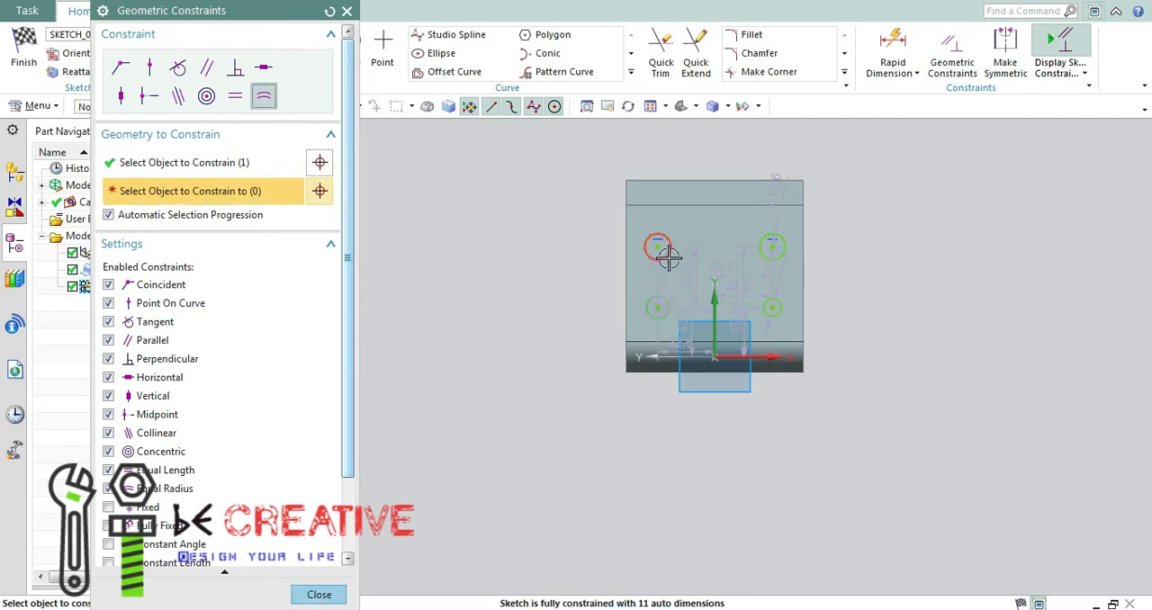
click(774, 296)
click(705, 310)
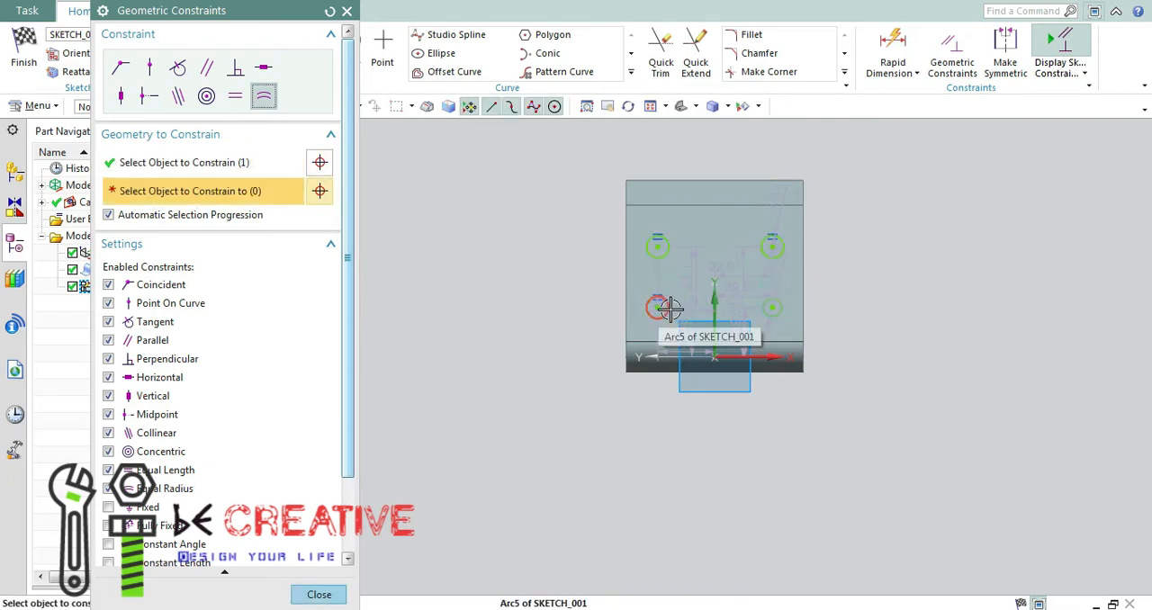
click(743, 334)
click(318, 594)
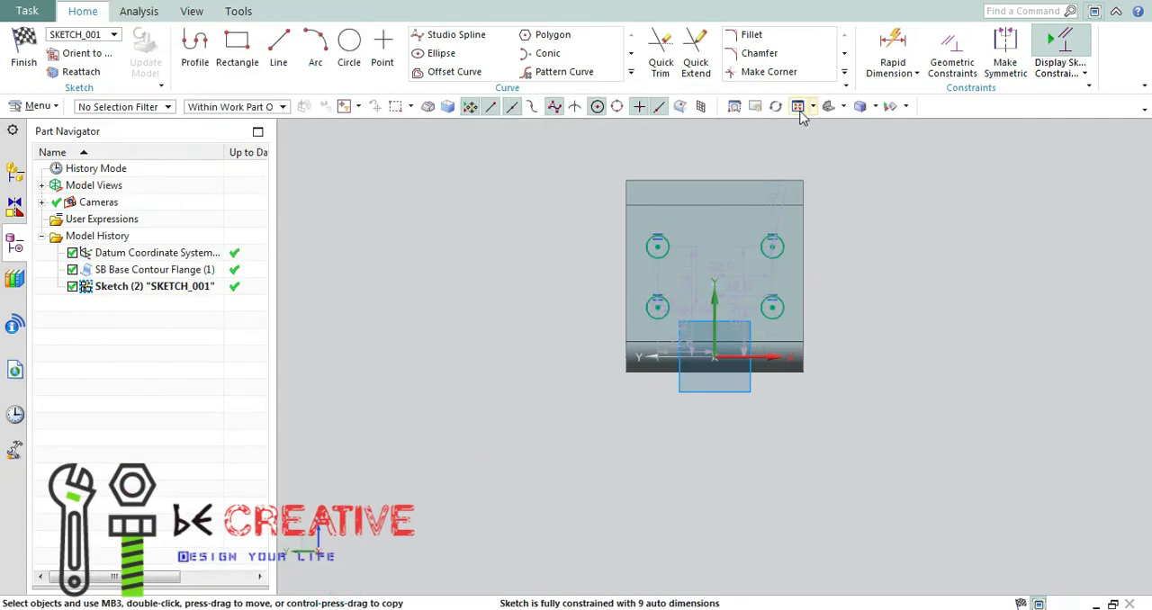
Dimension the upper-left circle's diameter as 6 mm.
click(798, 106)
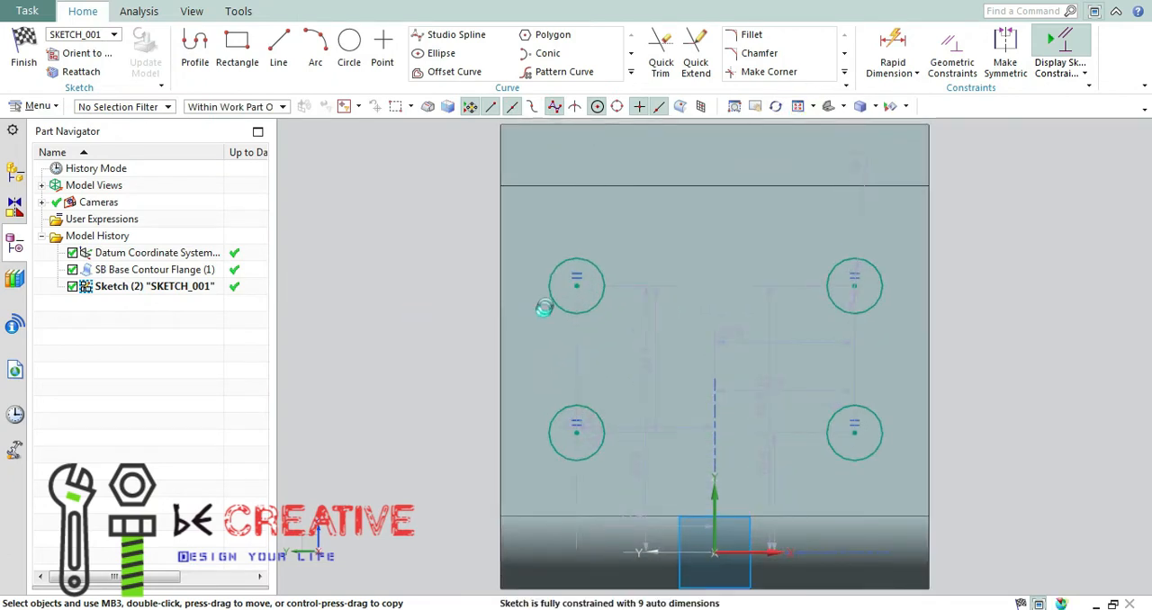
key(d)
click(548, 286)
click(429, 207)
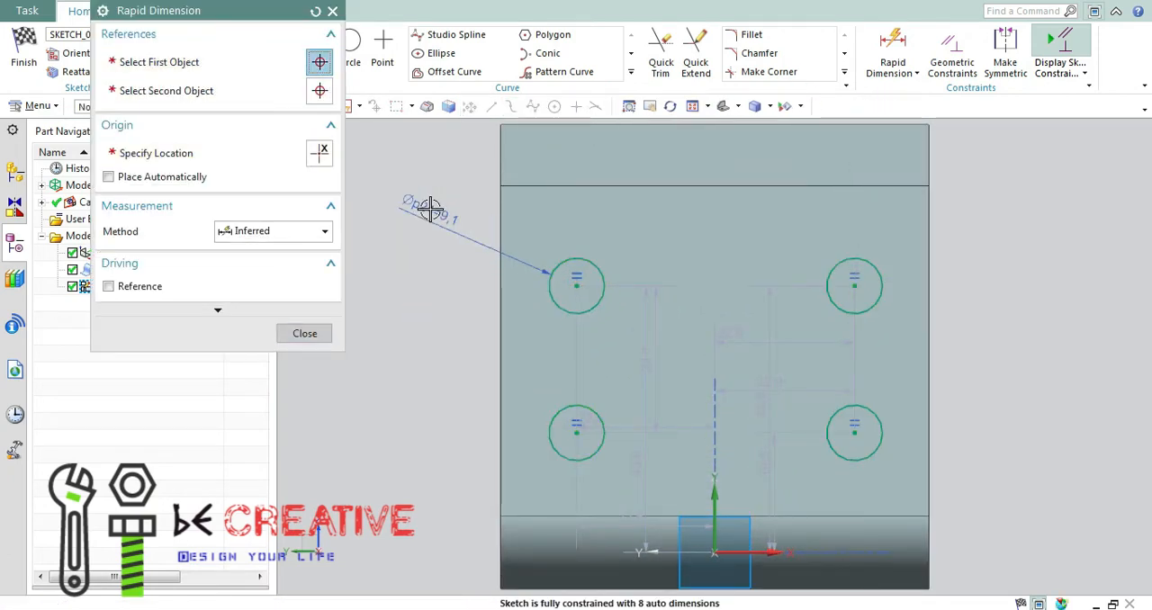
click(314, 336)
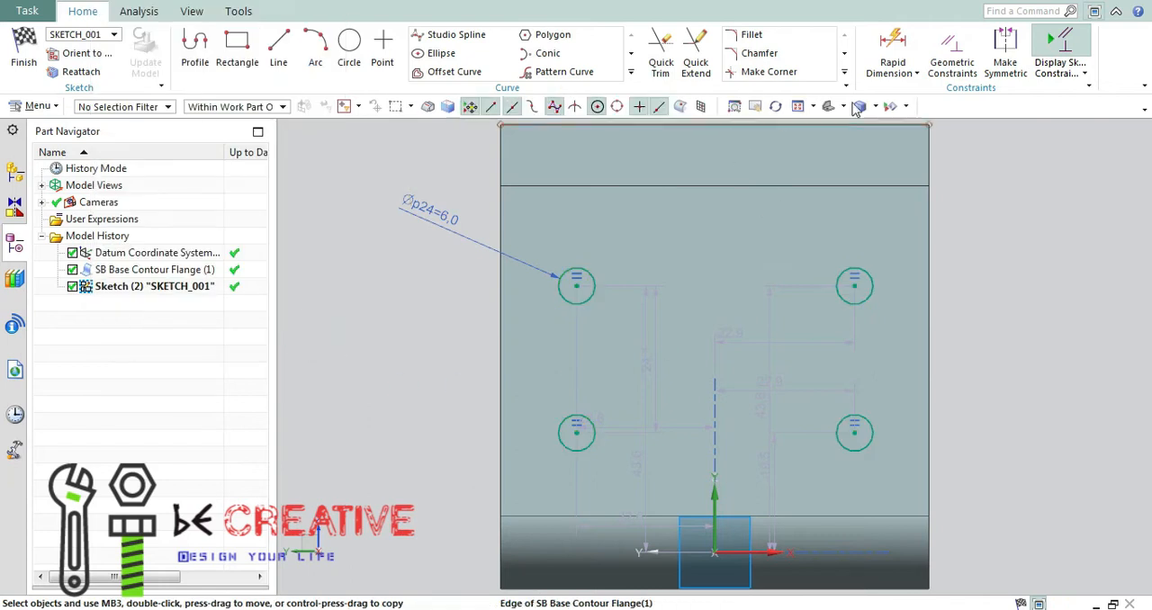
Display the model as wireframe with hidden edges and check the hole positions in the Paint drawing.
click(873, 106)
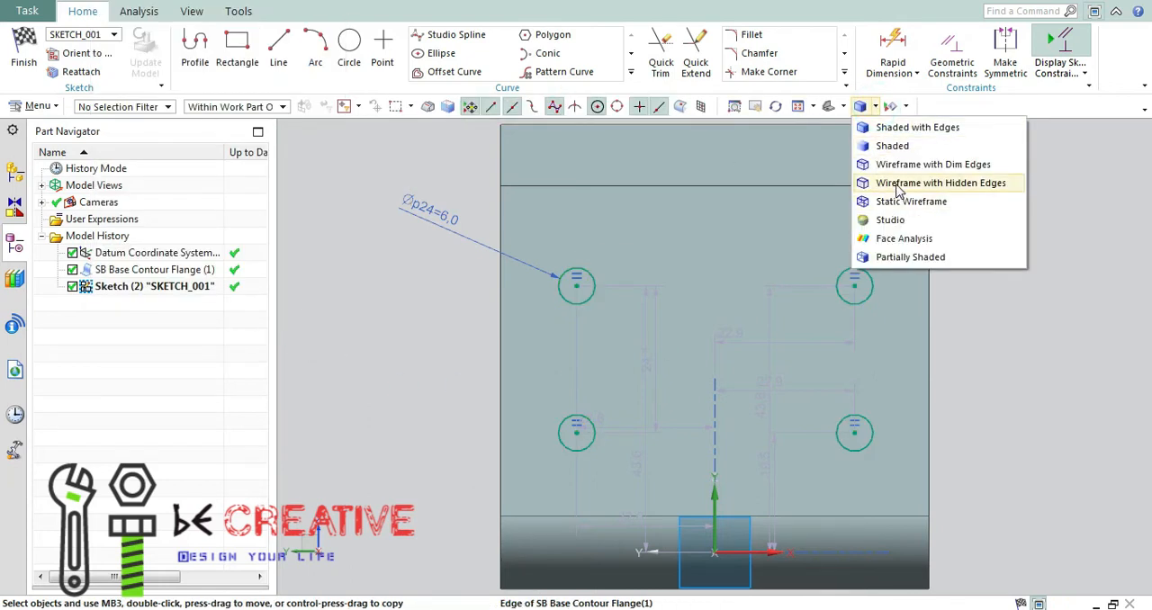
click(898, 185)
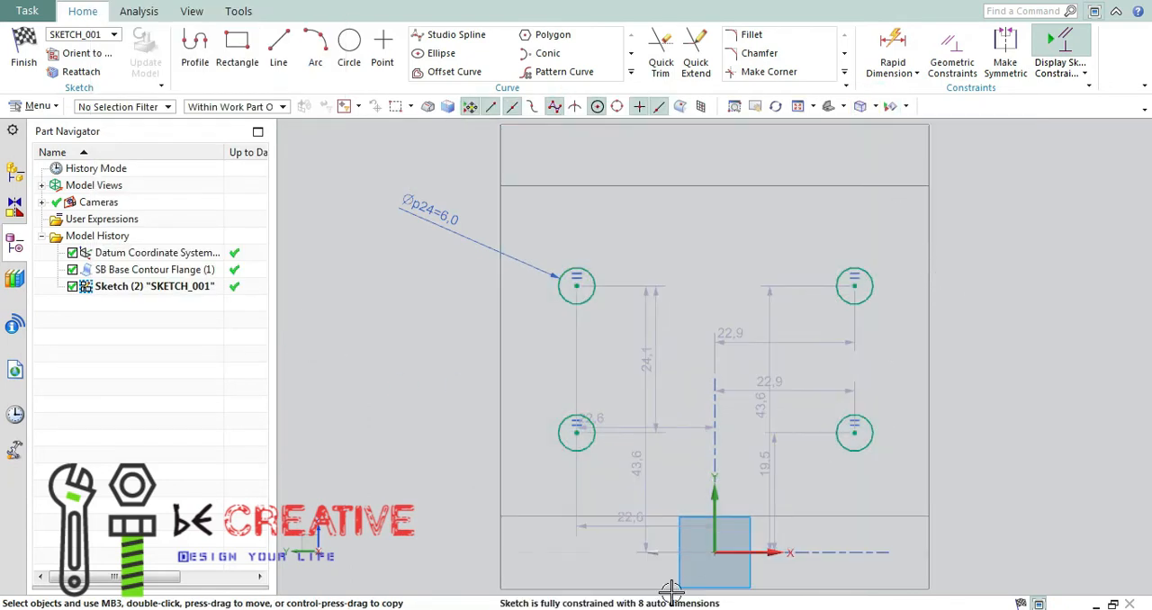
click(666, 609)
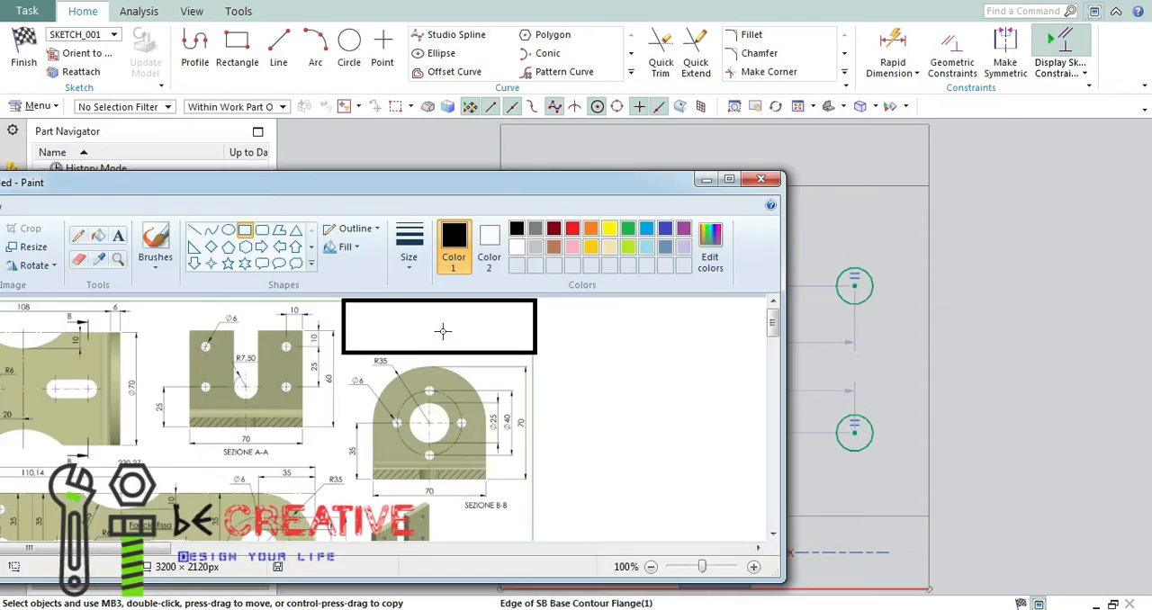
click(704, 180)
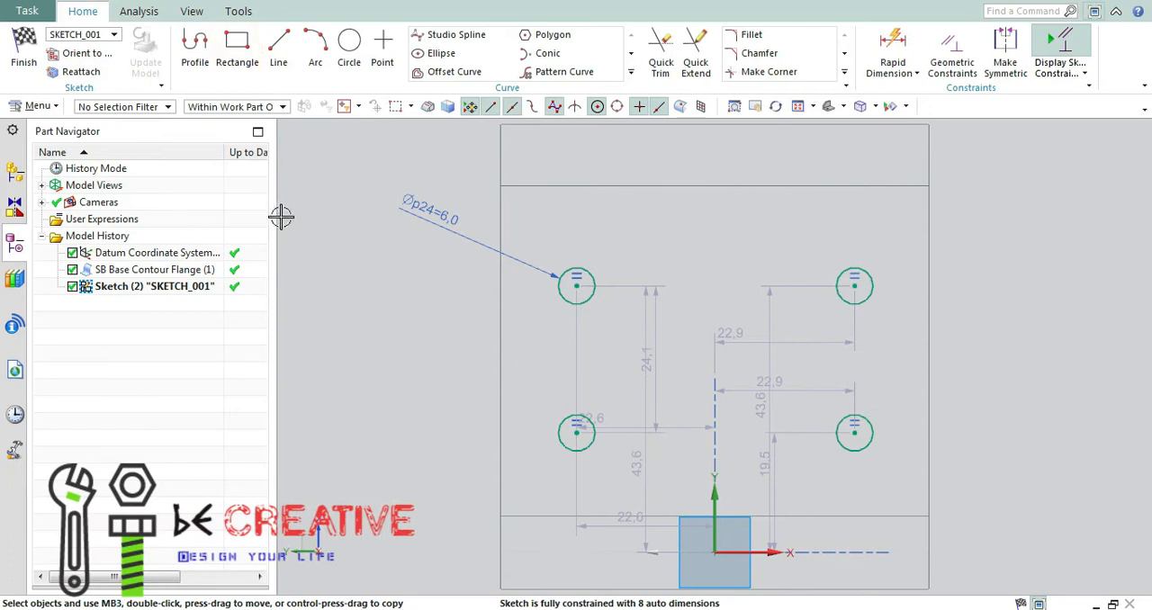
Dimension the lower-left circle's centre 25 mm above the flange's bottom edge.
key(d)
click(577, 433)
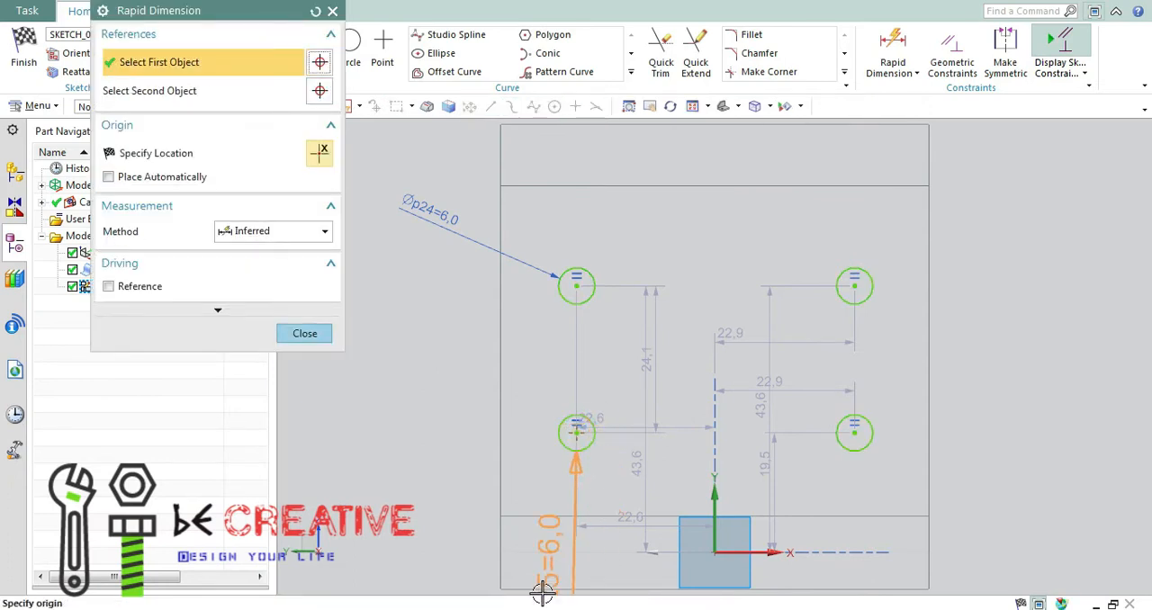
click(518, 590)
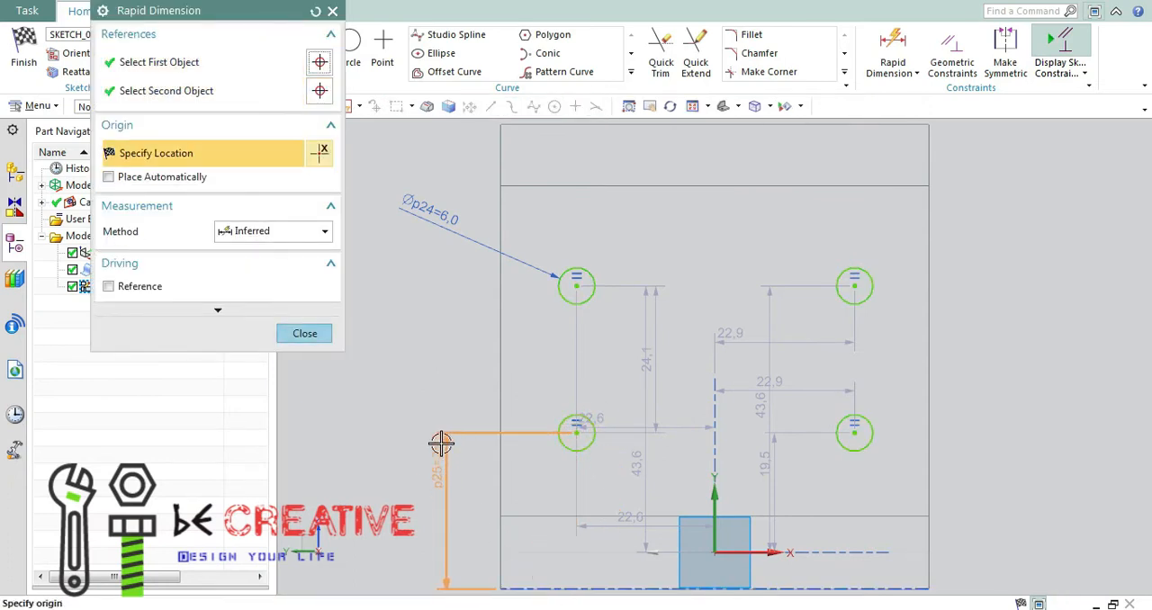
click(450, 495)
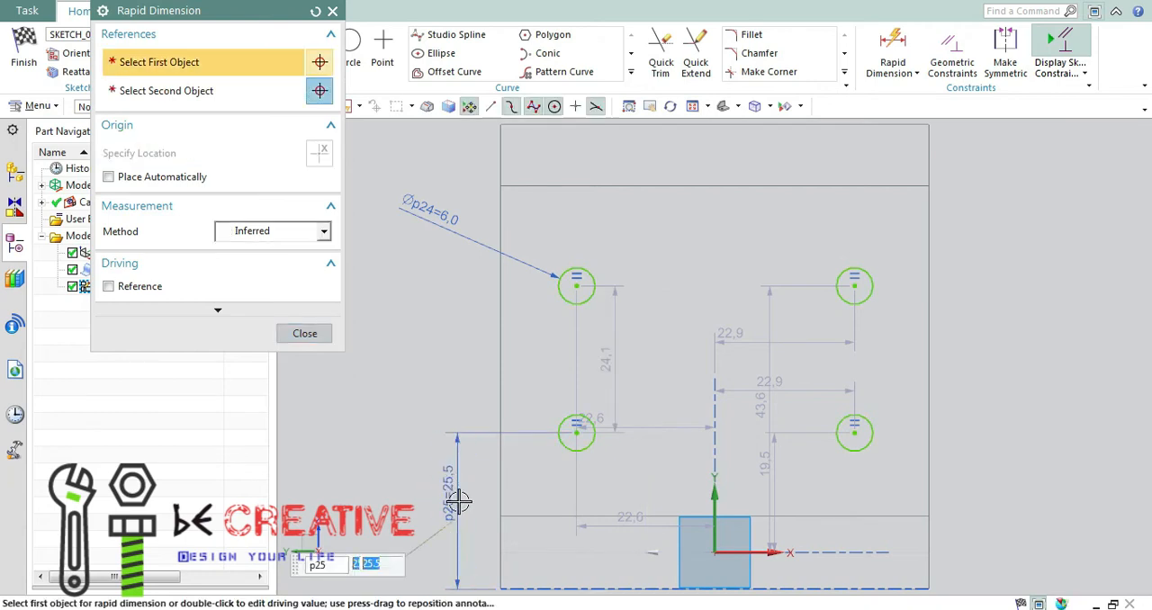
key(Return)
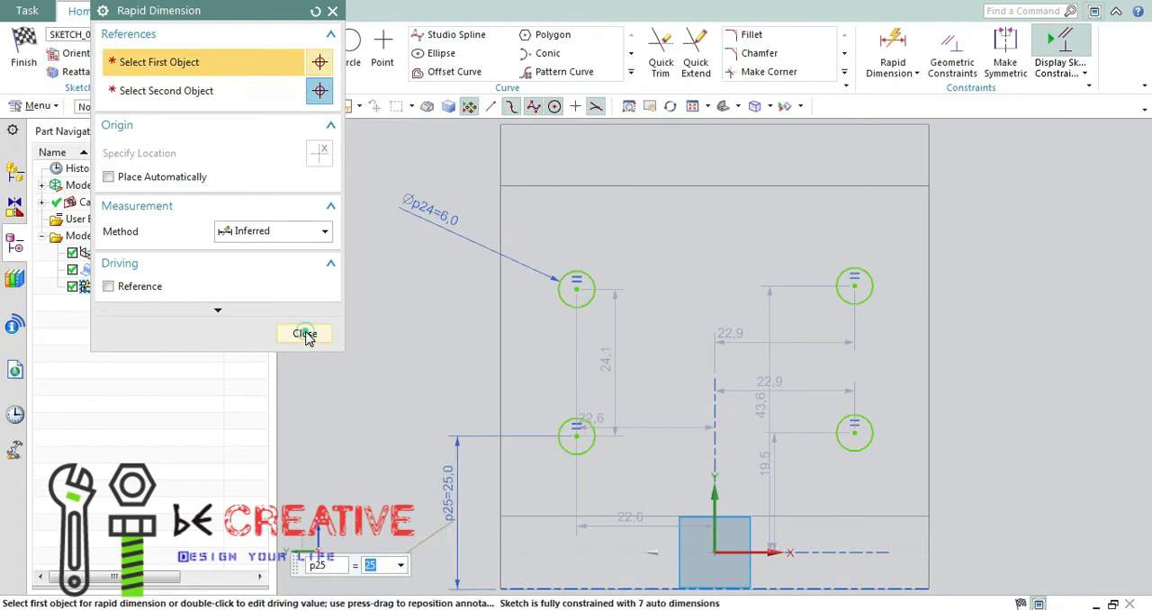
click(306, 333)
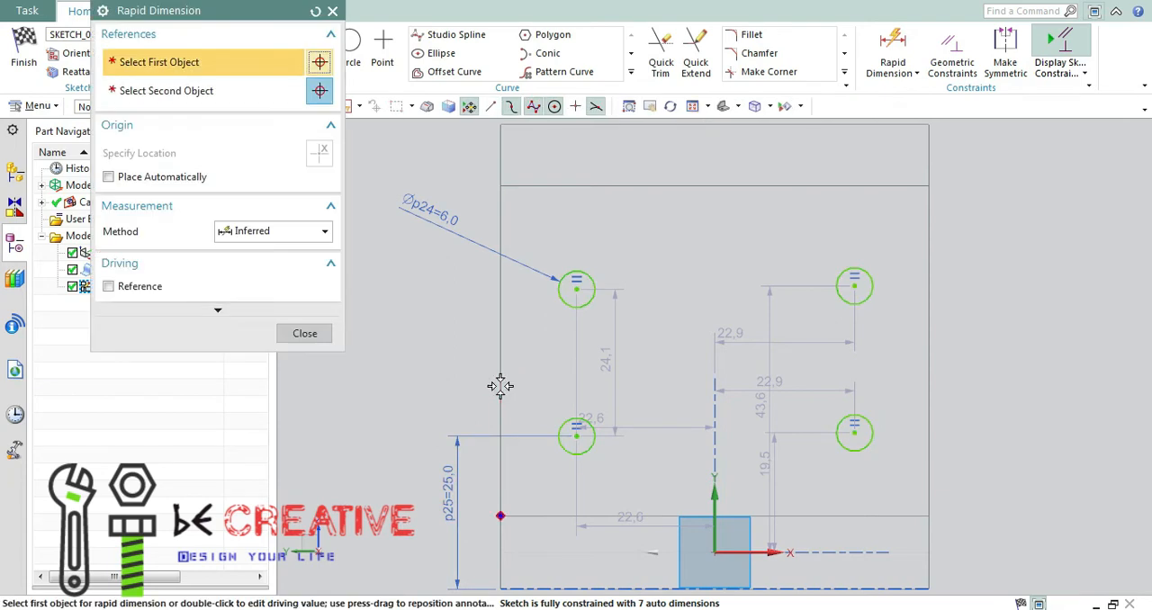
Dimension the lower-left circle's centre 10 mm from the wall's left edge.
key(d)
click(500, 385)
click(576, 436)
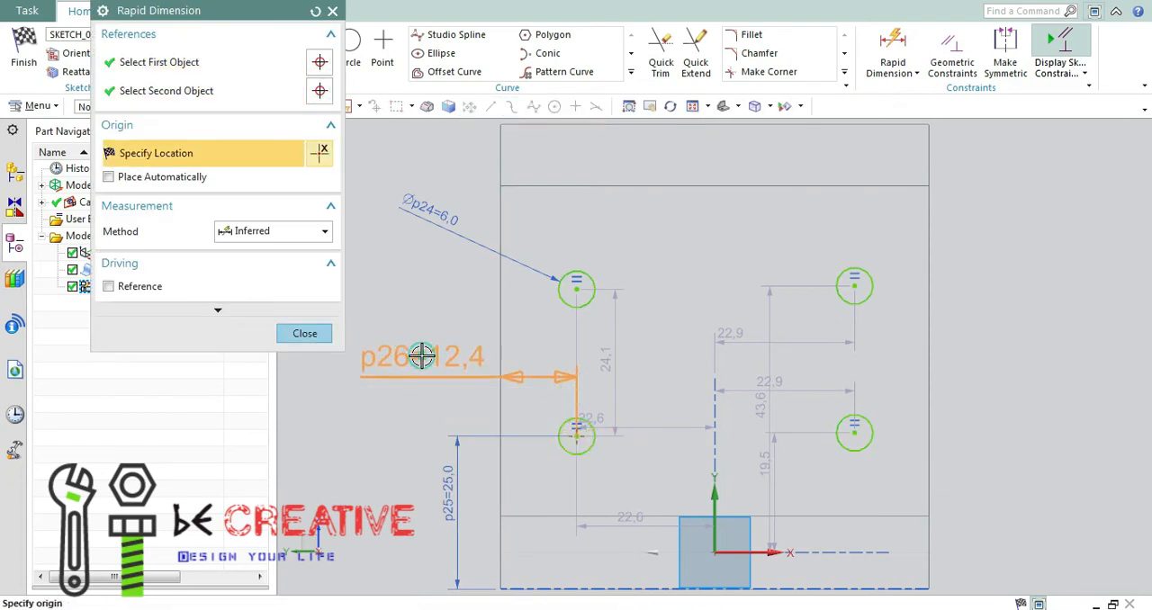
click(419, 354)
text(10)
key(Return)
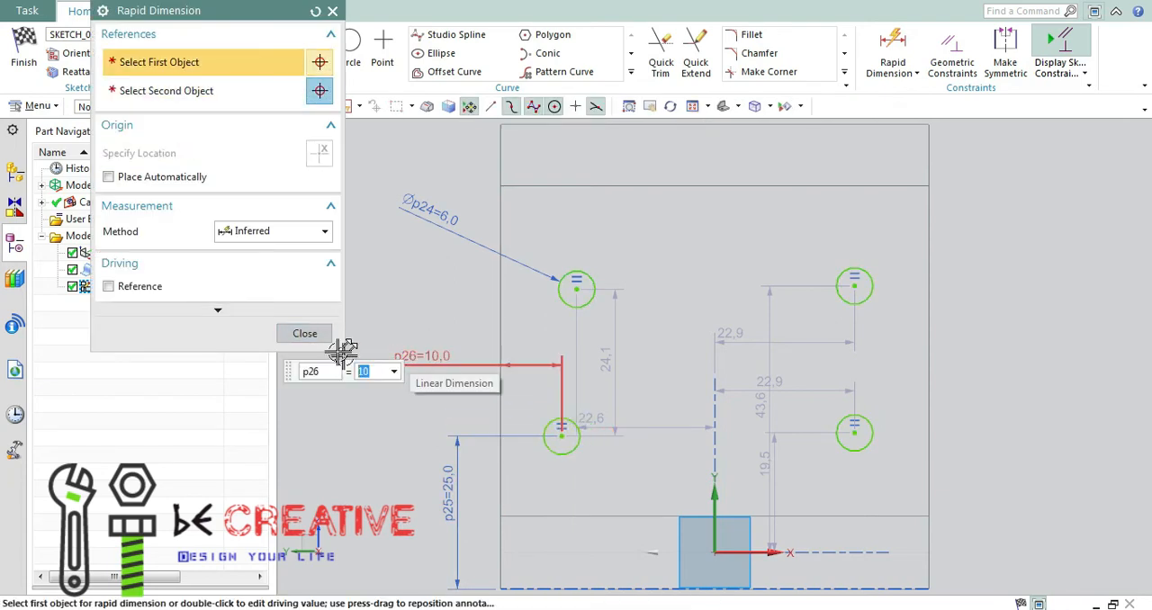
click(304, 334)
Try a Point on Curve constraint between the lower-left circle's centre and the upper-left circle, and undo it.
key(c)
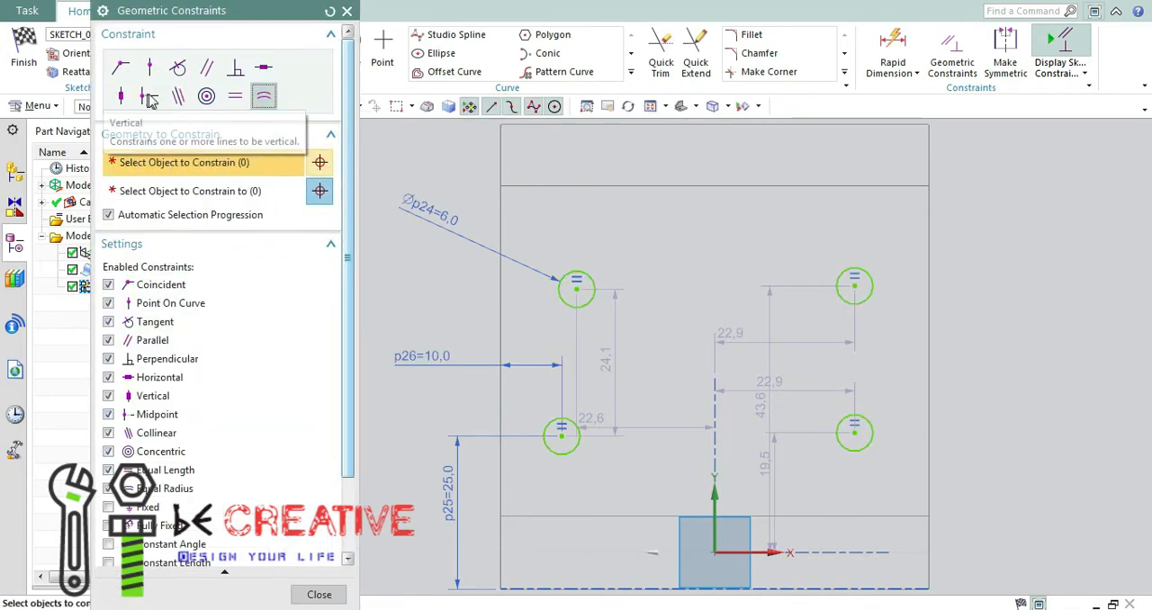
click(150, 68)
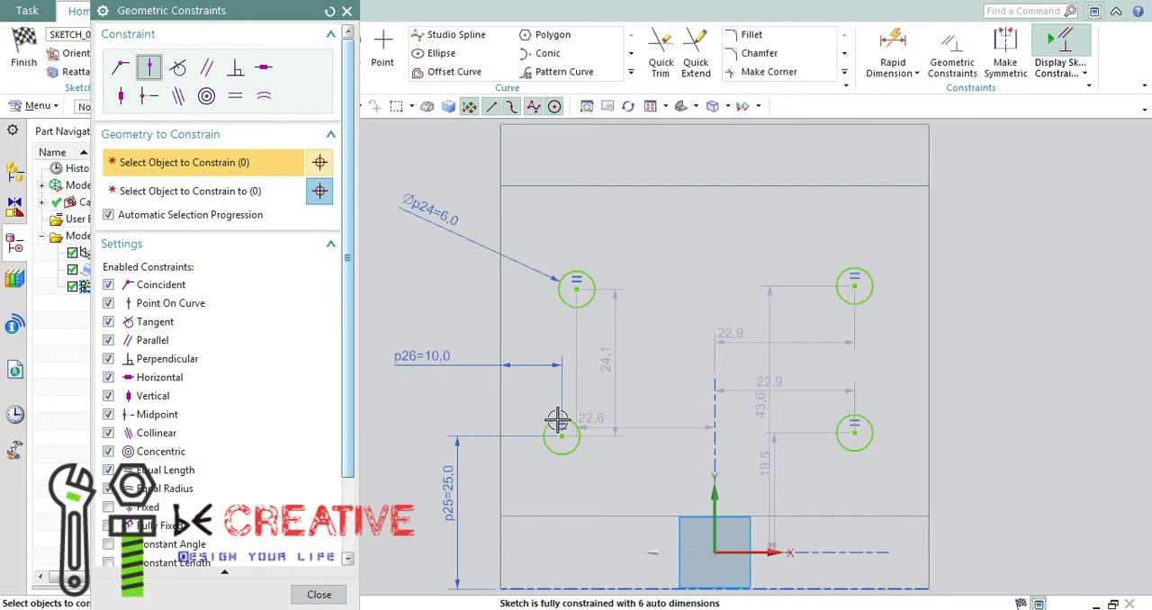
click(561, 435)
click(586, 282)
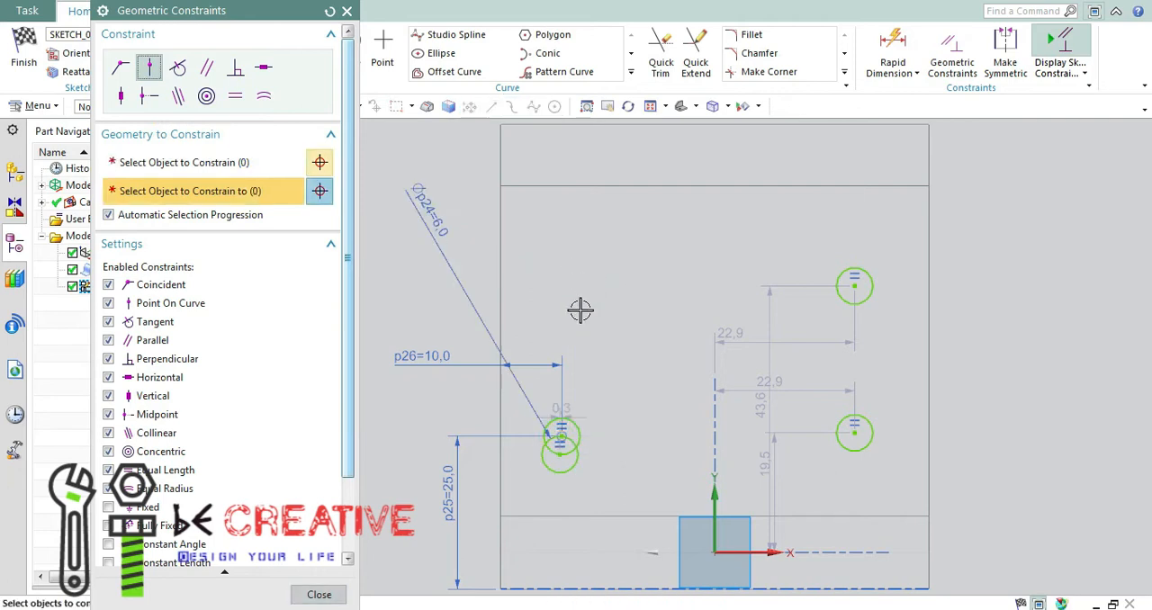
key(ctrl+z)
key(Escape)
key(c)
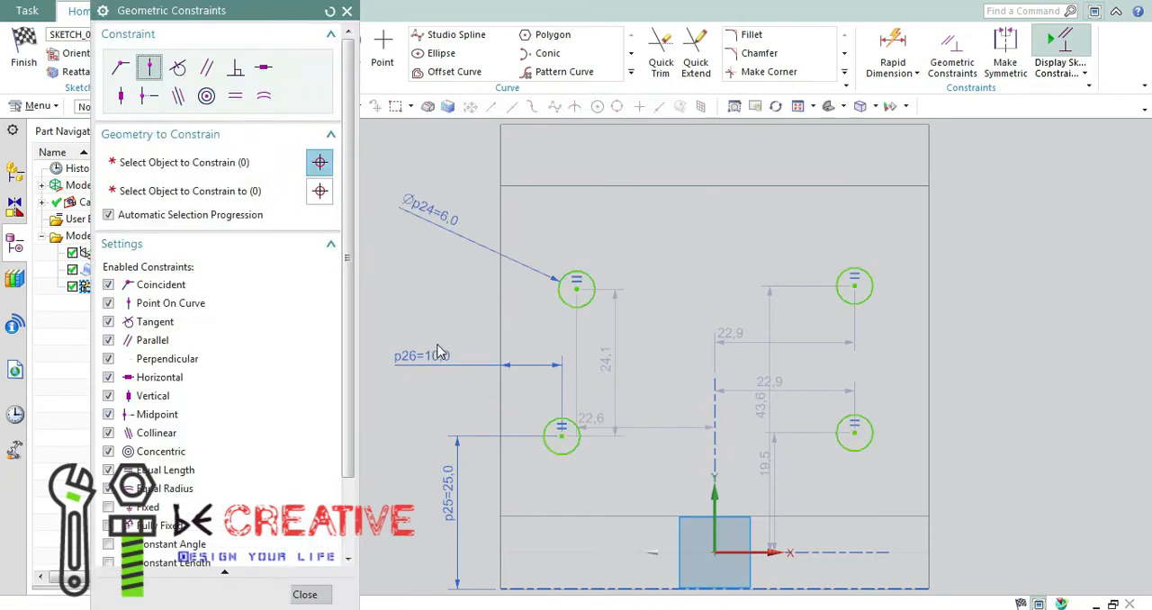
click(561, 435)
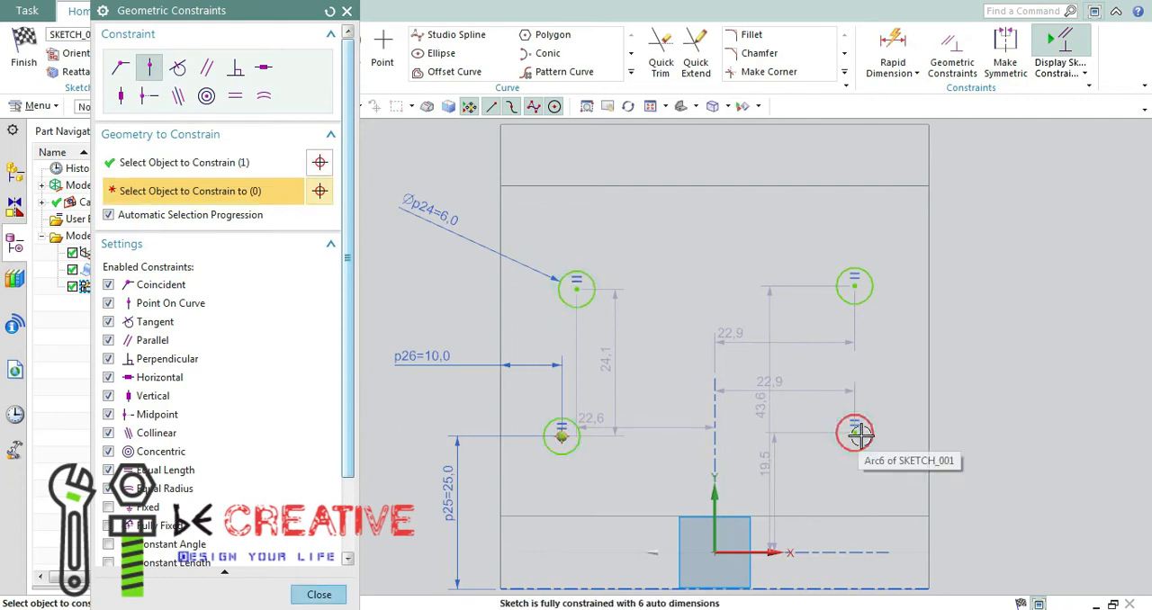
key(Escape)
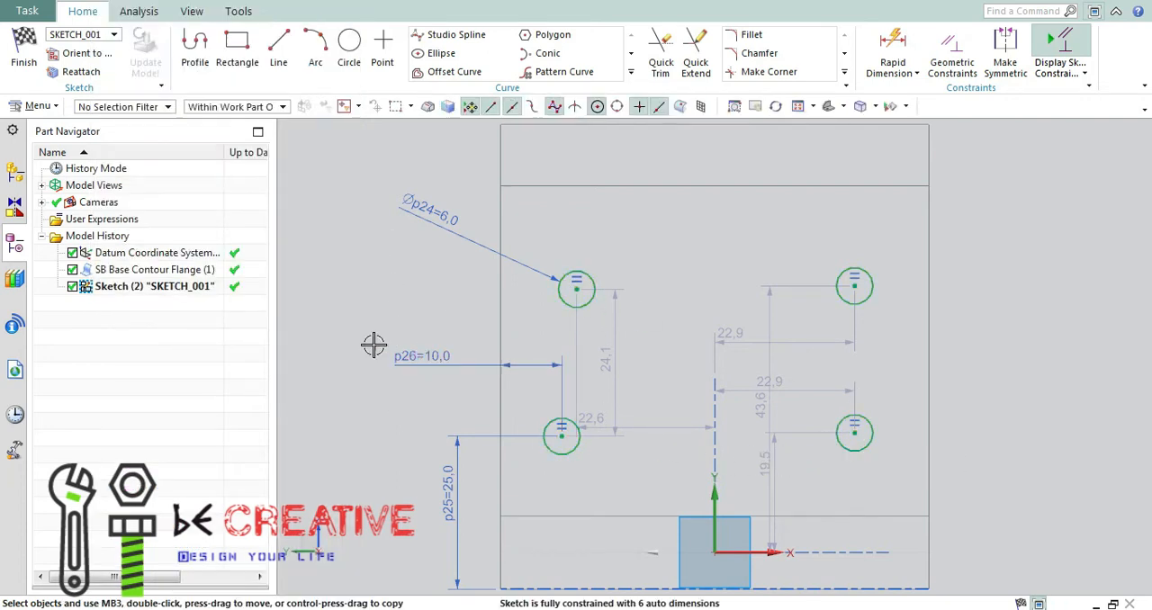
Dimension the upper-left circle's centre 10 mm from the wall's left edge.
key(d)
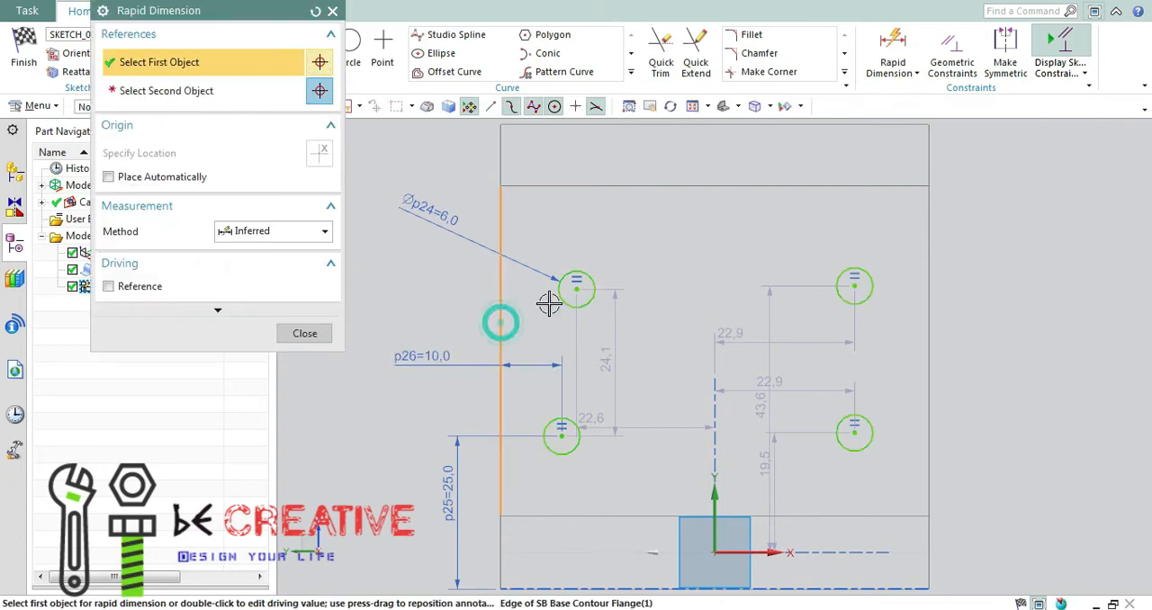
click(577, 289)
click(577, 290)
click(448, 296)
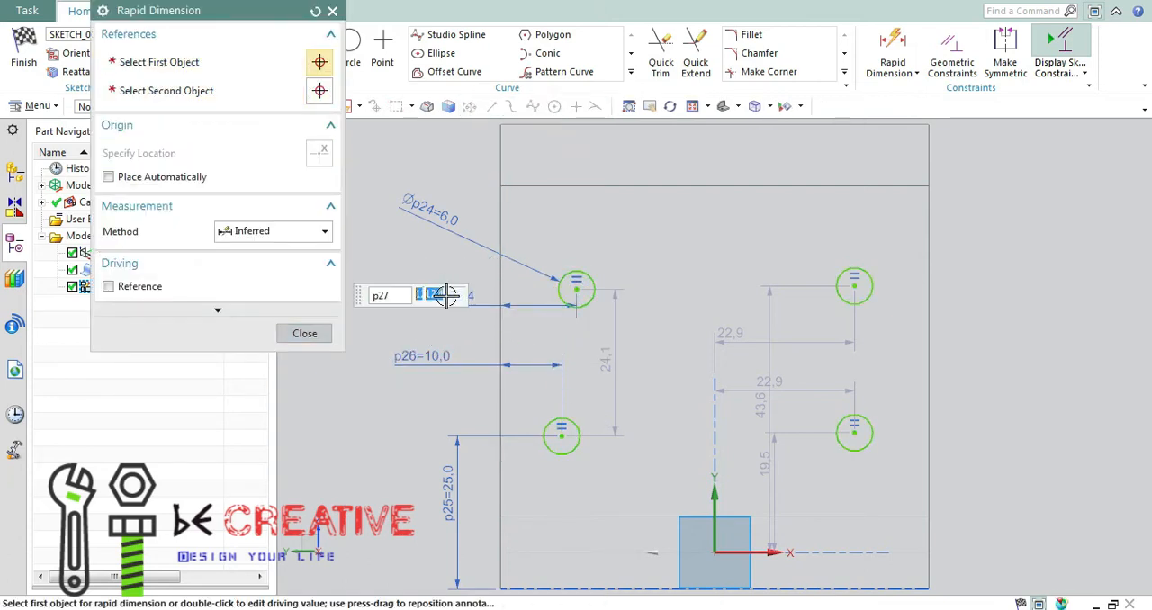
text(10)
key(Return)
Dimension the lower-right circle's centre 10 mm from the wall's right edge.
click(856, 434)
click(929, 402)
click(993, 362)
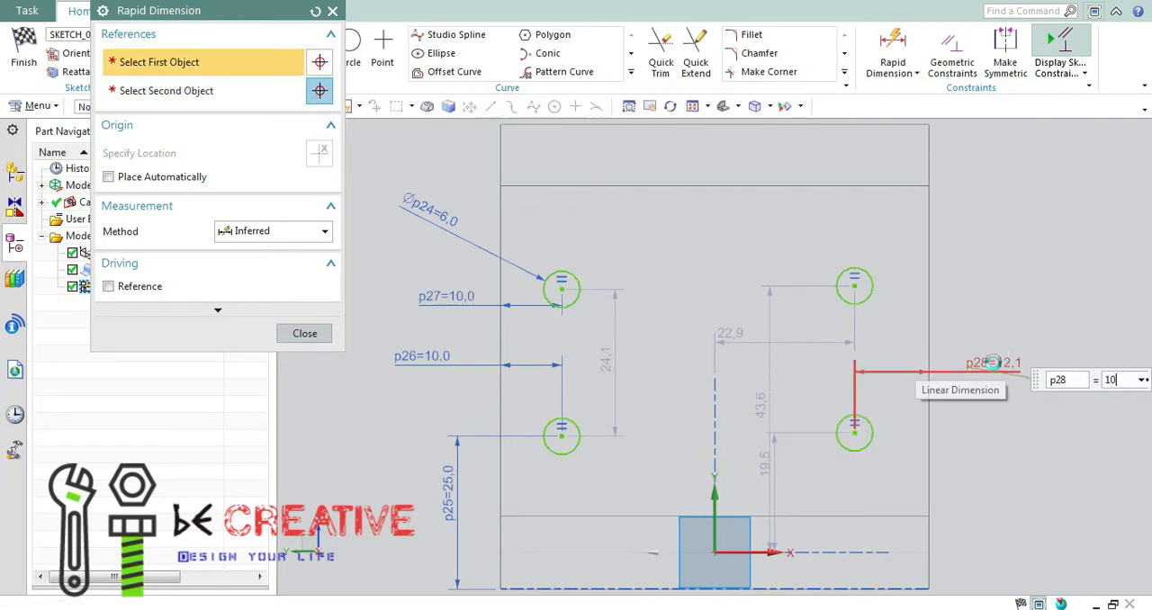
text(10)
key(Return)
Dimension the upper-right circle's centre 10 mm from the wall's right edge and close Rapid Dimension.
click(867, 295)
click(930, 281)
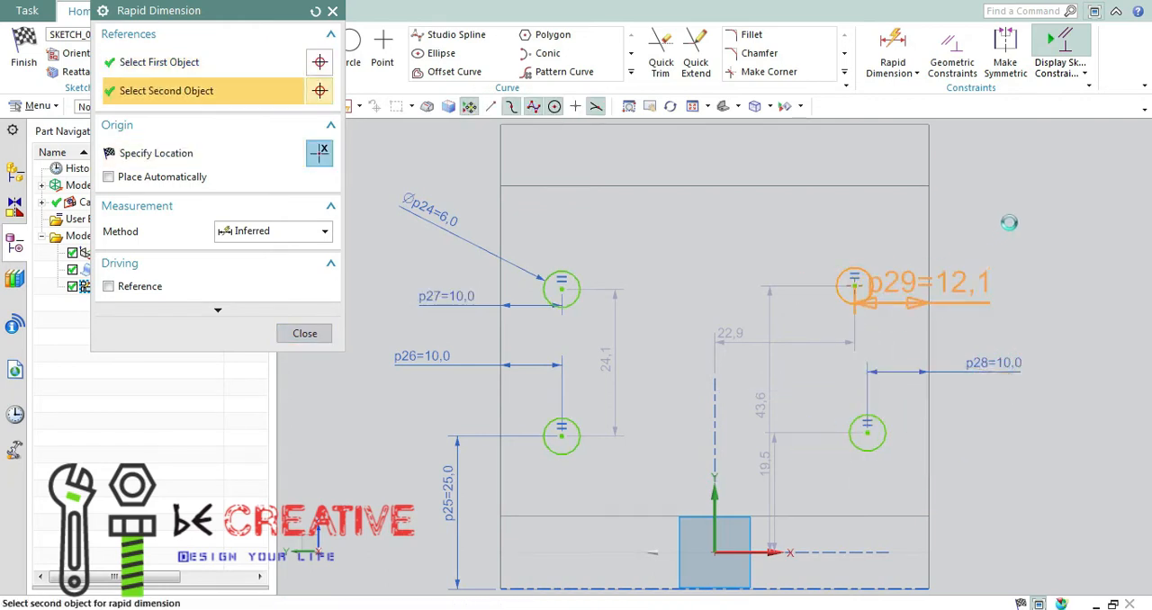
click(1015, 219)
text(10)
key(Return)
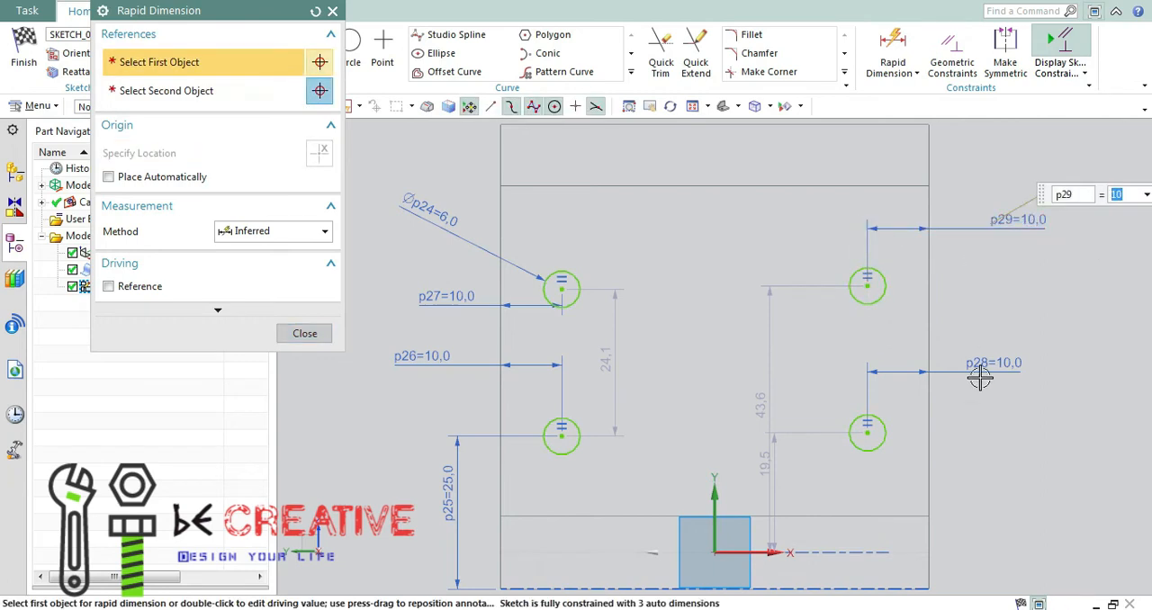
click(311, 337)
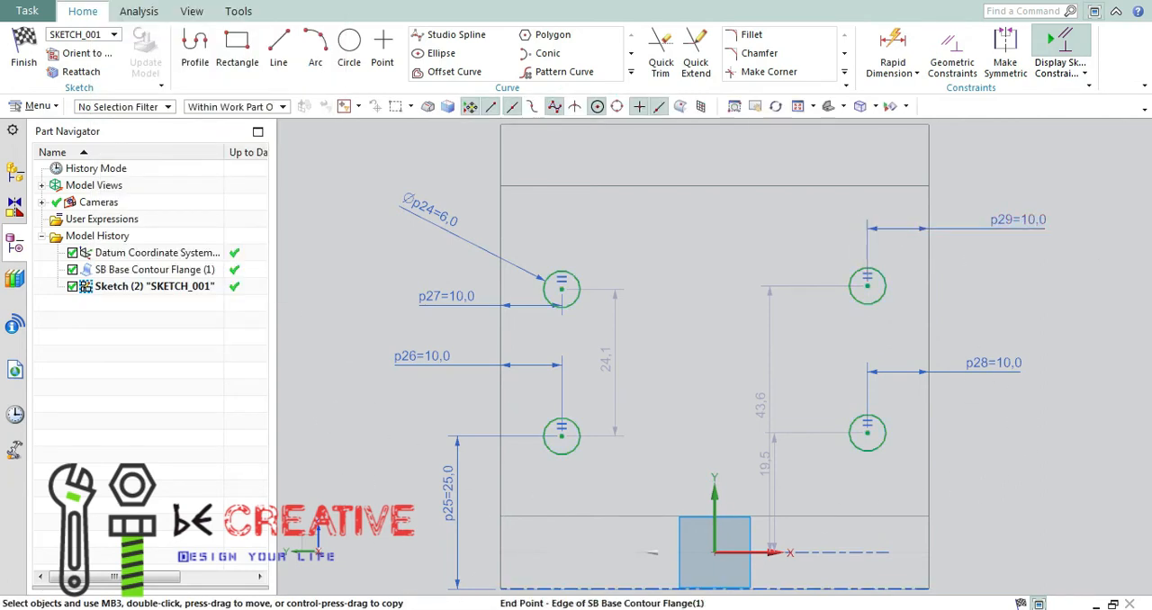
Check the hole spacing in the Paint drawing and set the vertical distance between the two left circles to 25 mm.
key(alt+Tab)
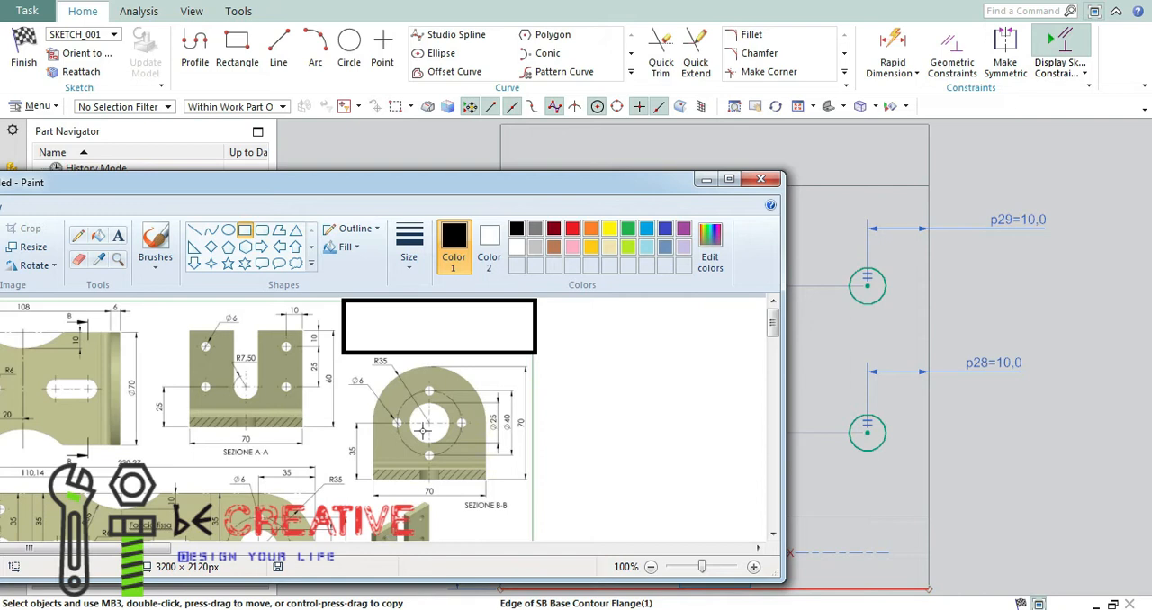
click(703, 179)
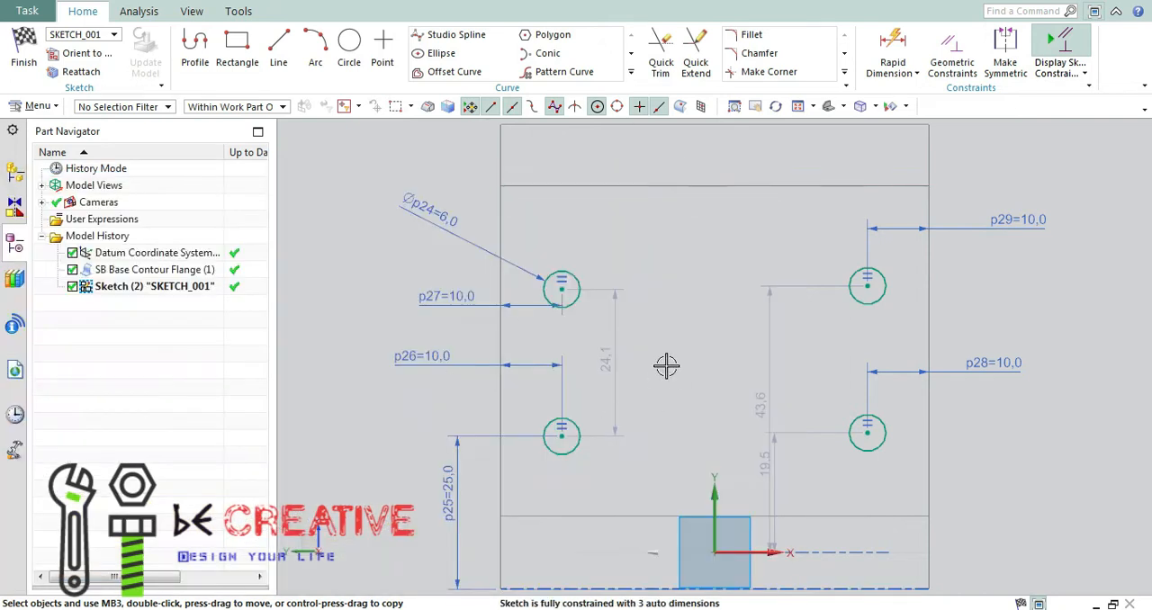
double_click(615, 360)
text(2)
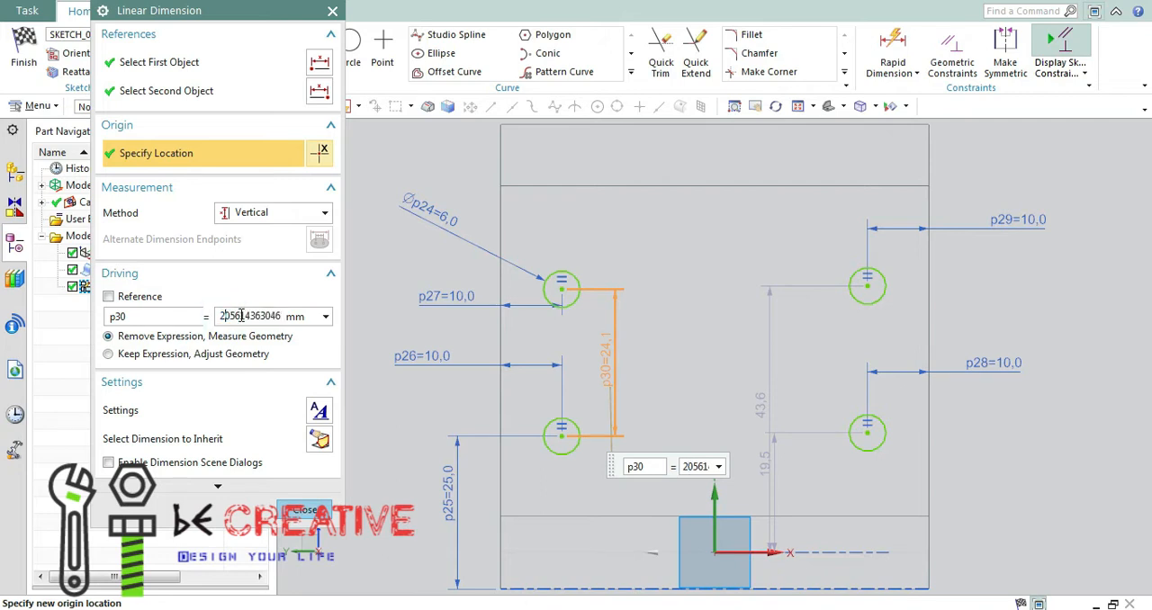
text(5)
key(Return)
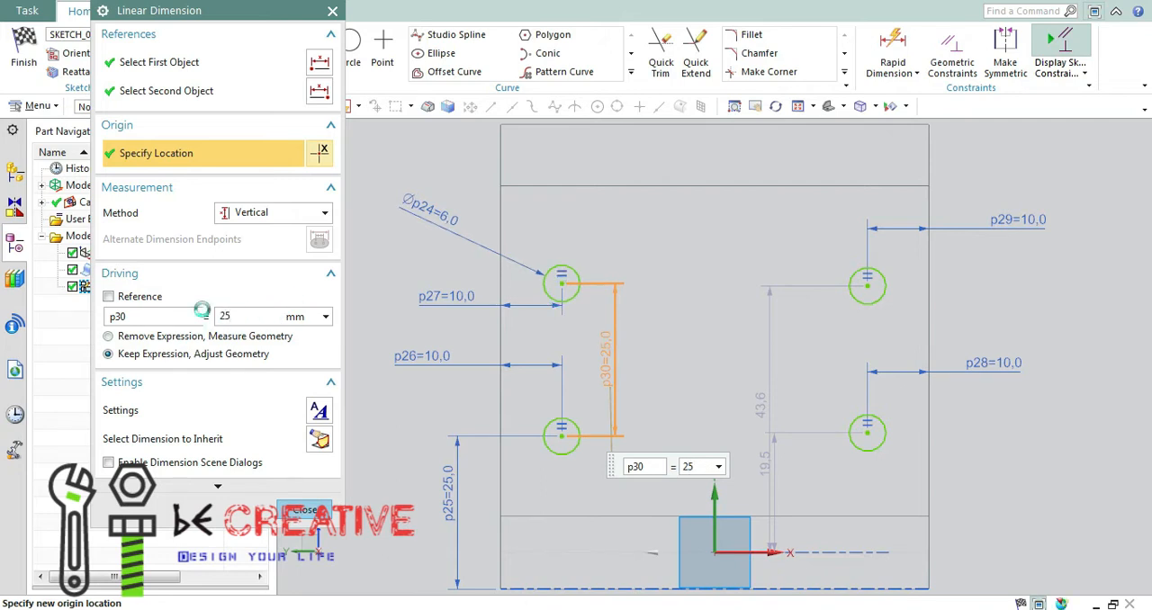
click(299, 510)
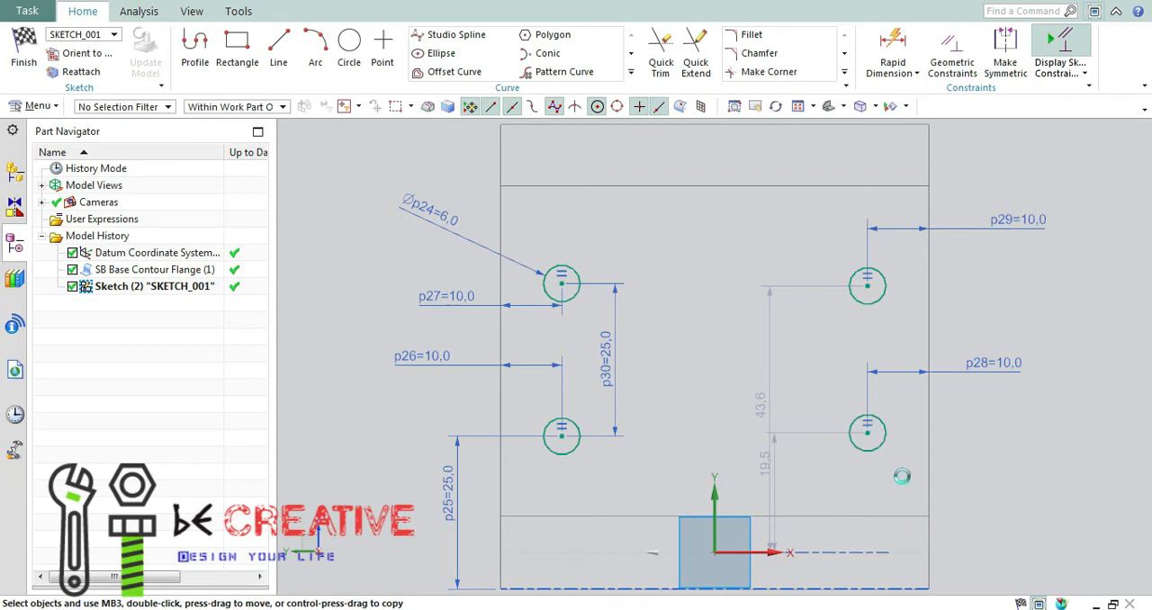
Dimension the lower-right circle's centre 25 mm above the flange's bottom edge.
key(d)
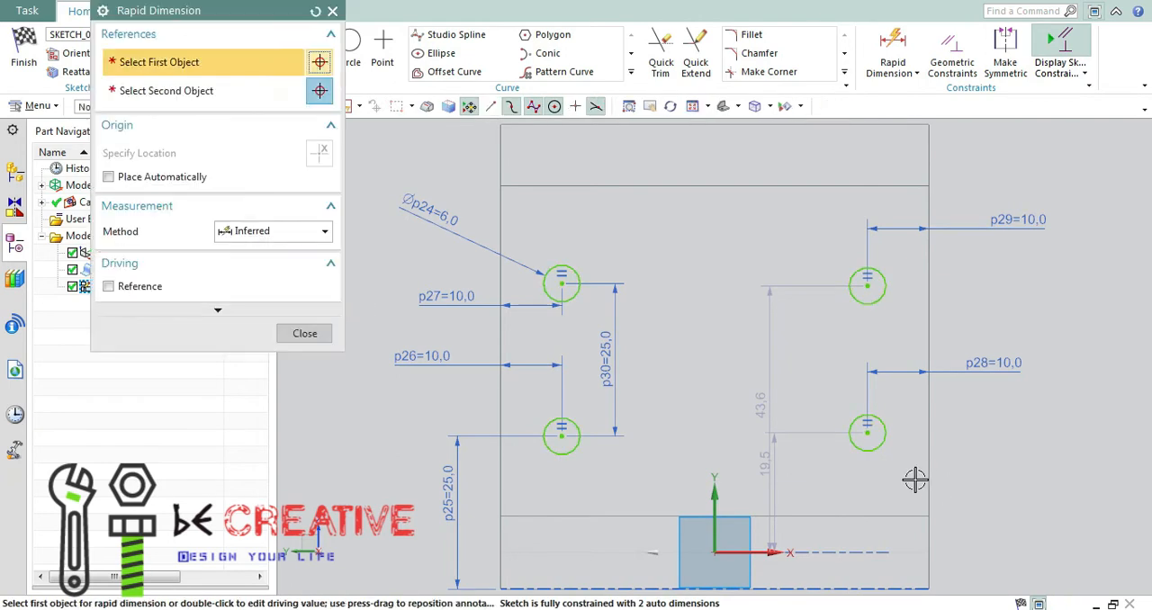
click(866, 433)
click(869, 587)
click(985, 499)
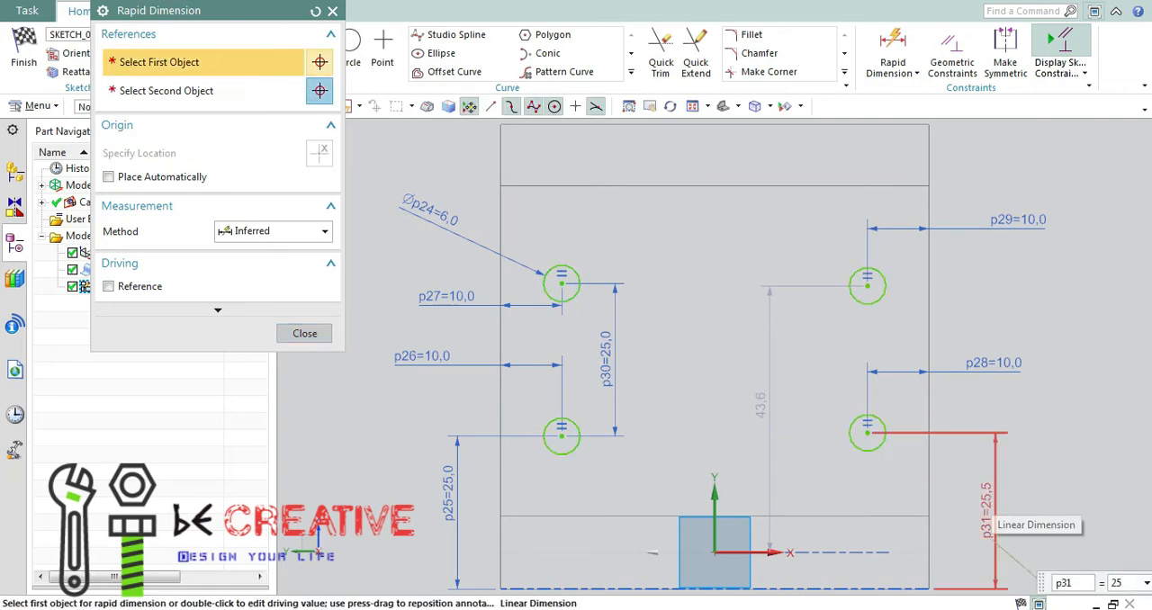
text(25)
key(Return)
Dimension the vertical distance between the two right circles' centres as 25 mm and close Rapid Dimension.
click(869, 436)
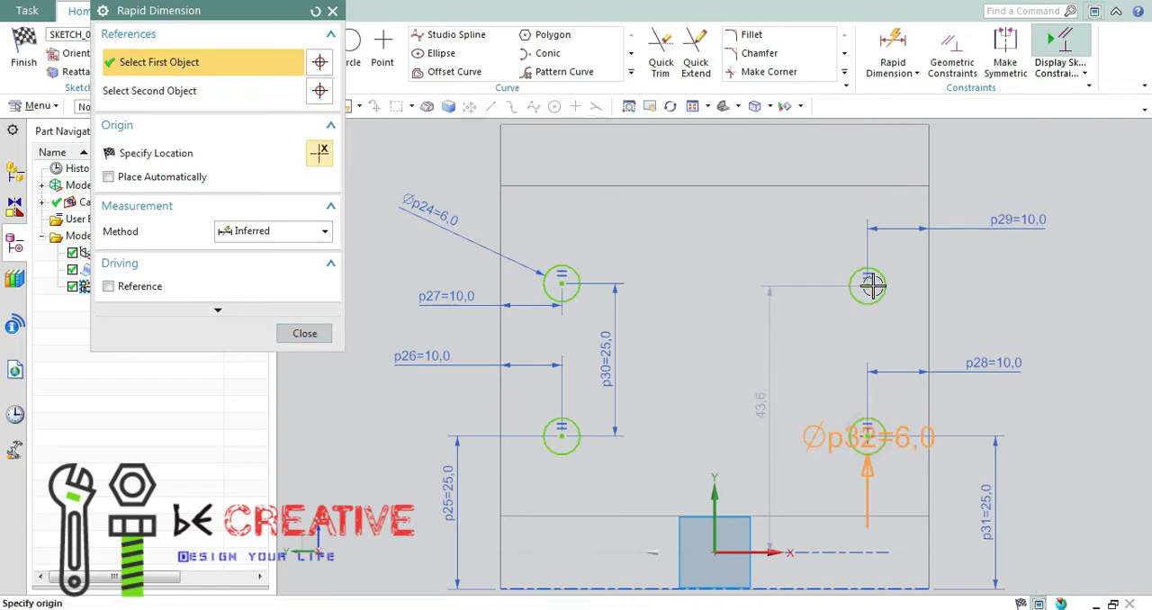
click(867, 286)
click(1085, 361)
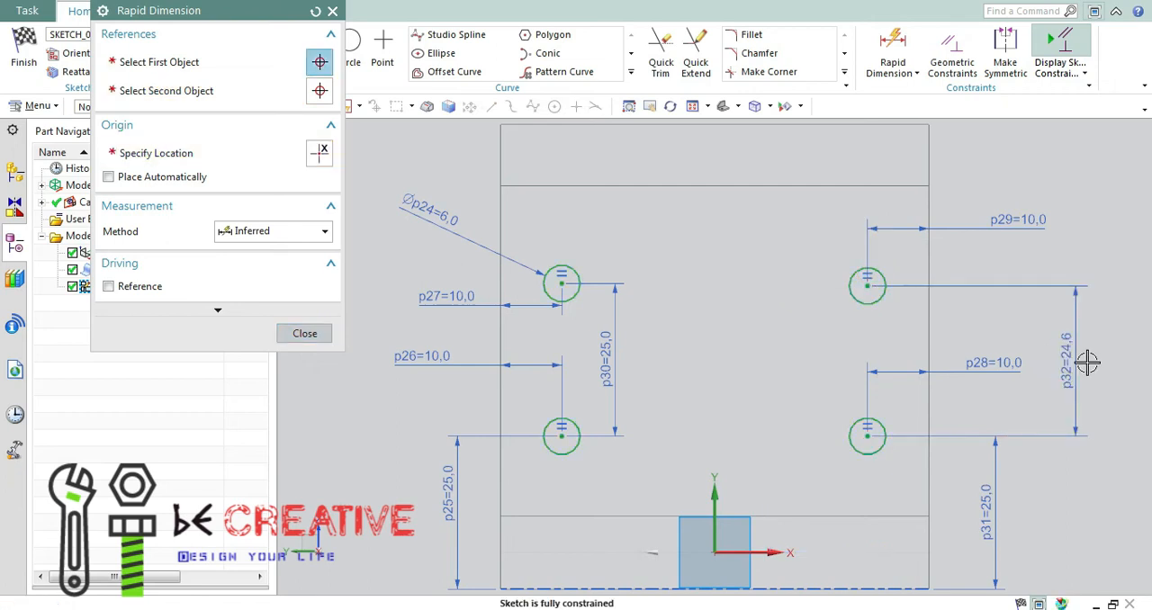
text(25)
key(Return)
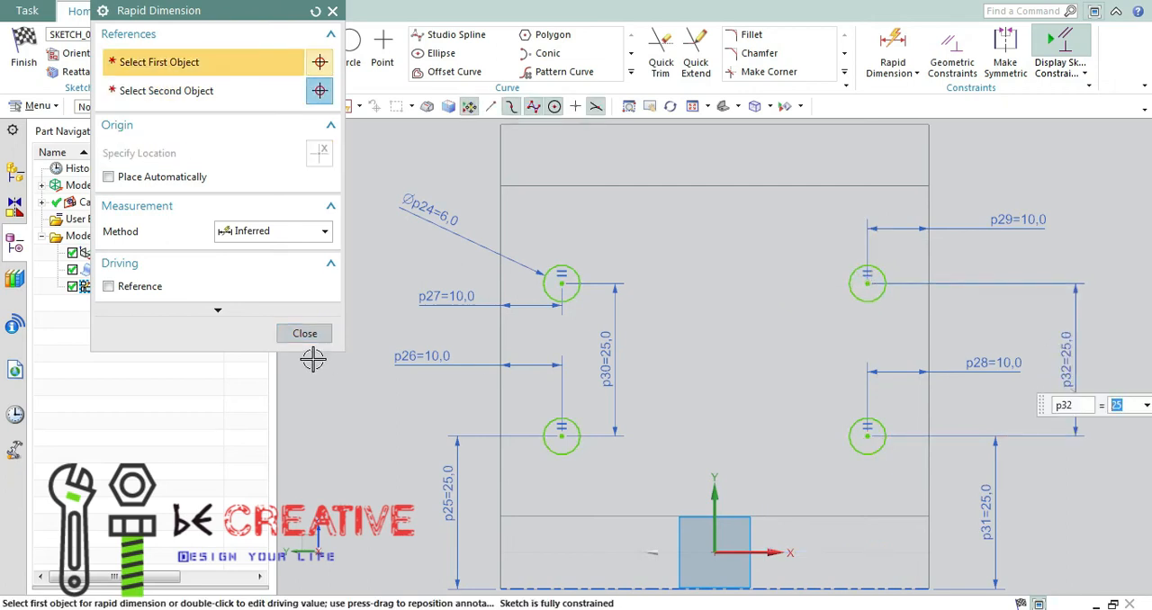
click(304, 333)
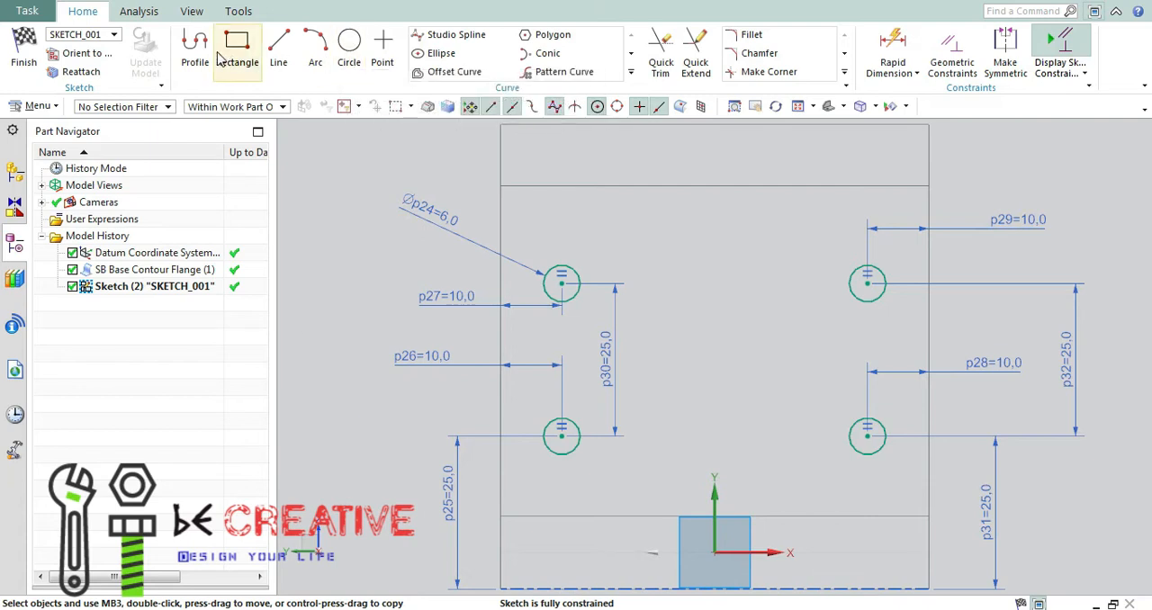
Draw a circle about 6.3 mm in diameter near the vertical axis, level with the two lower holes.
click(349, 52)
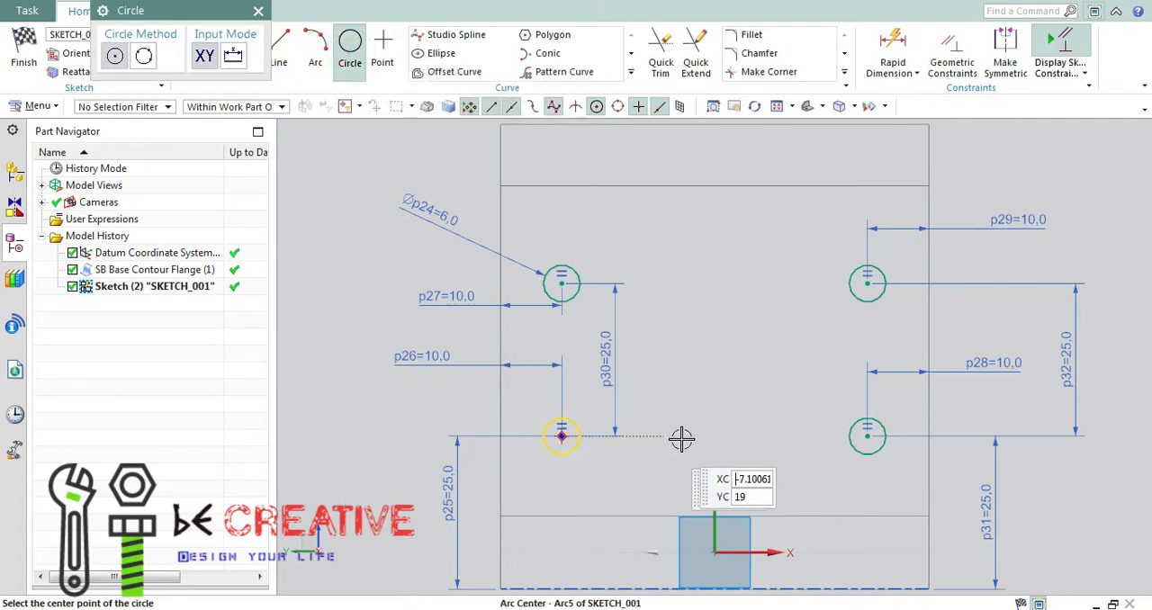
click(707, 436)
click(716, 419)
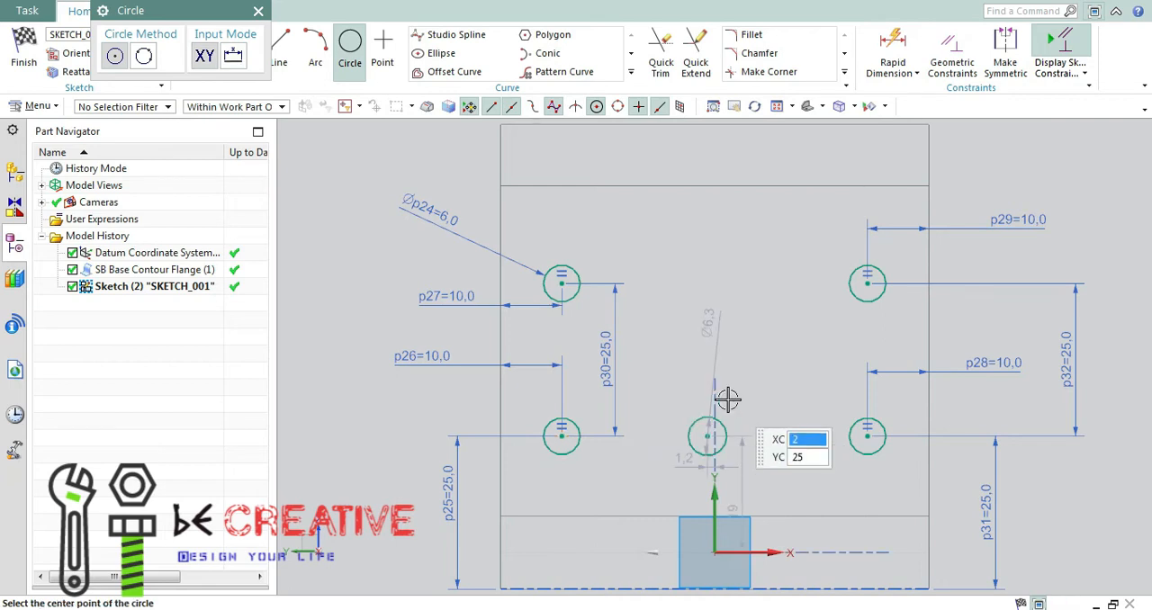
key(Escape)
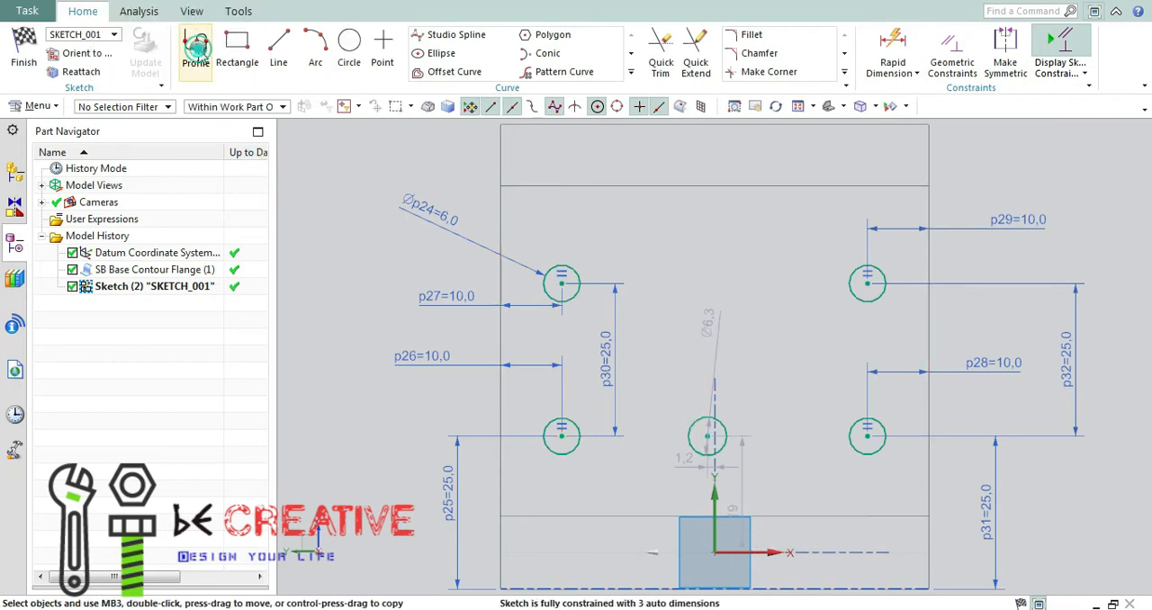
Draw two vertical Profile lines about 41 mm long from the middle circle's left and right sides up to the wall's upper edge line.
click(196, 46)
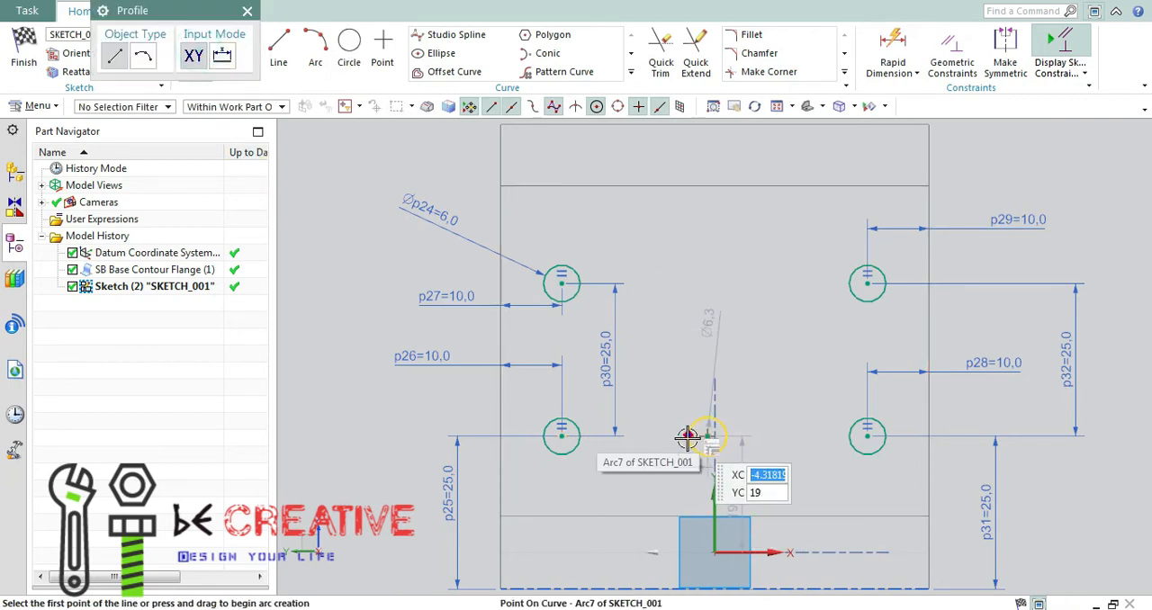
click(687, 436)
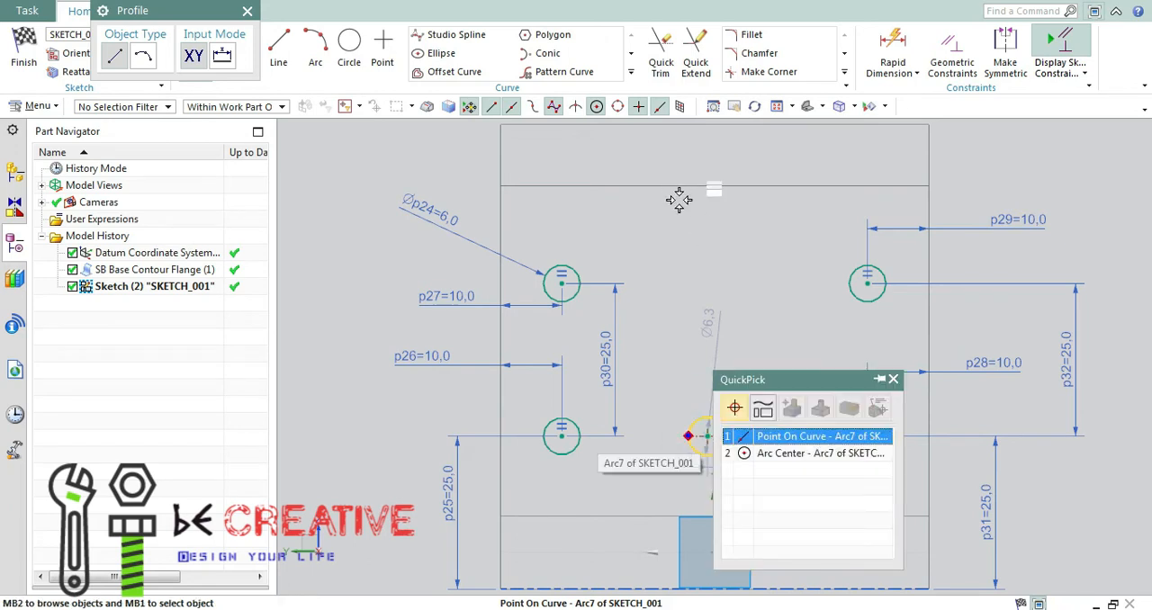
click(790, 438)
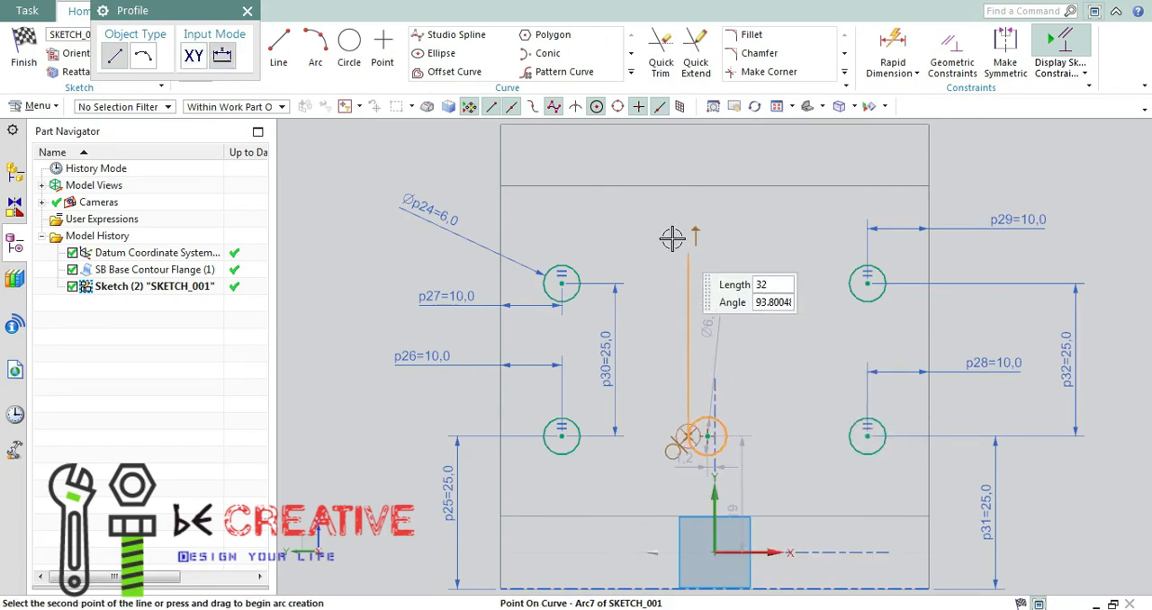
click(687, 186)
click(763, 193)
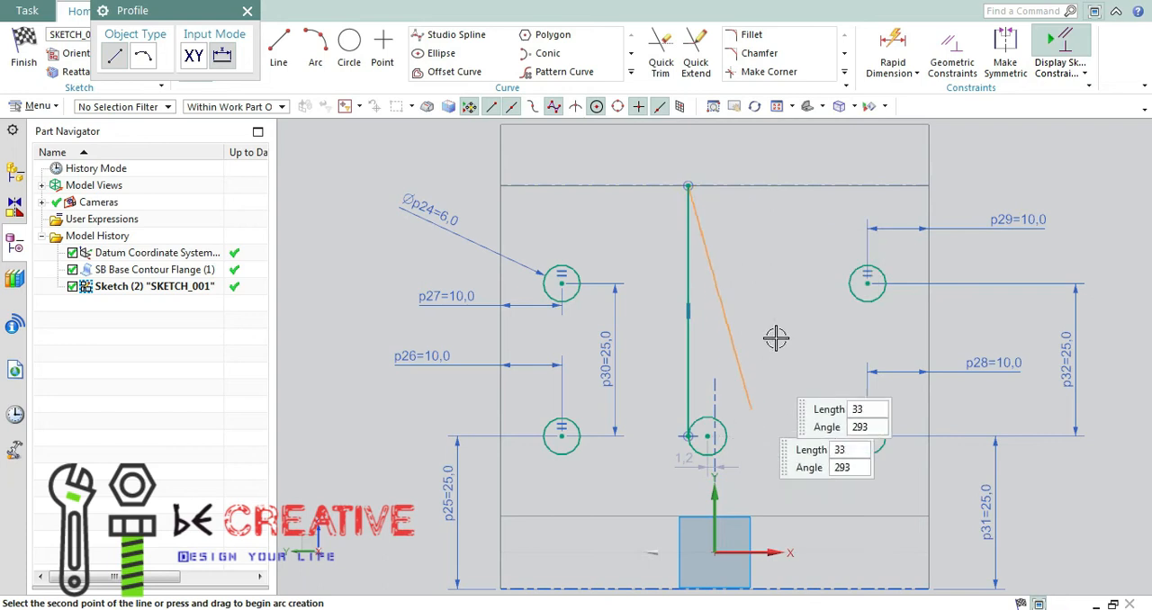
click(729, 436)
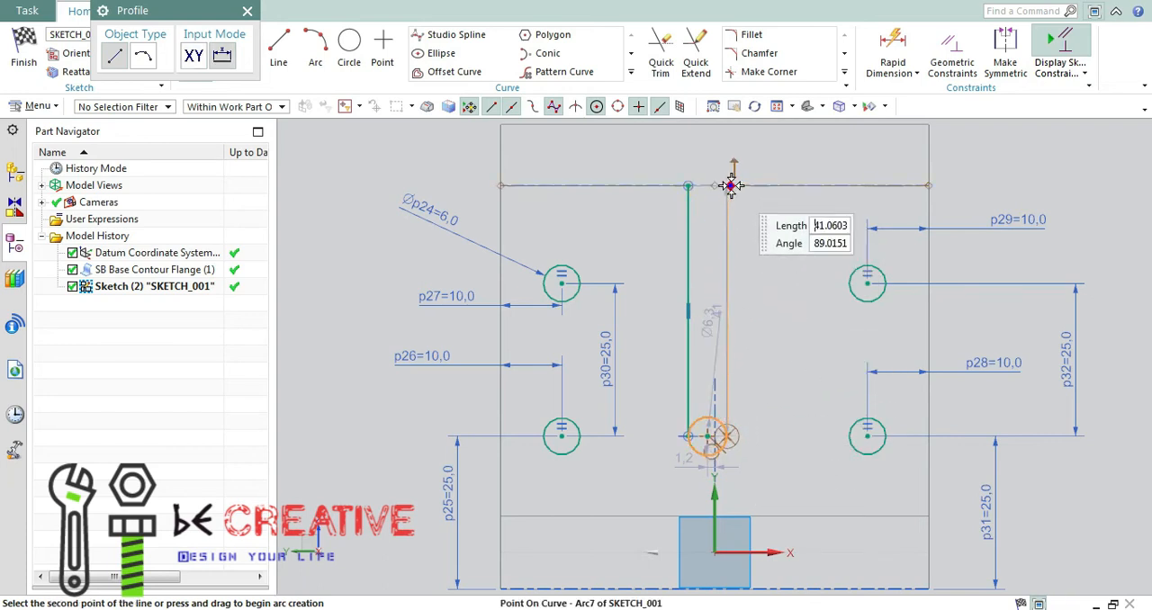
click(730, 186)
click(781, 197)
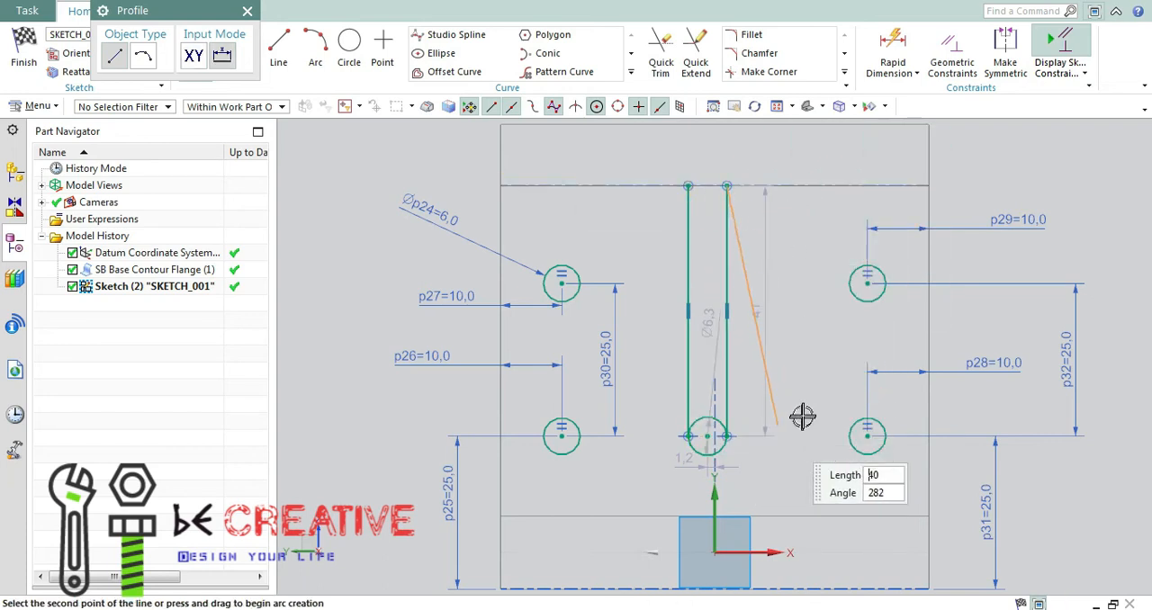
key(Escape)
Constrain the middle circle's centre onto the sketch's vertical axis with Point on Curve, and check the slot dimensions in the Paint drawing.
scroll(706, 459, up, 1)
scroll(707, 460, up, 2)
scroll(751, 429, down, 2)
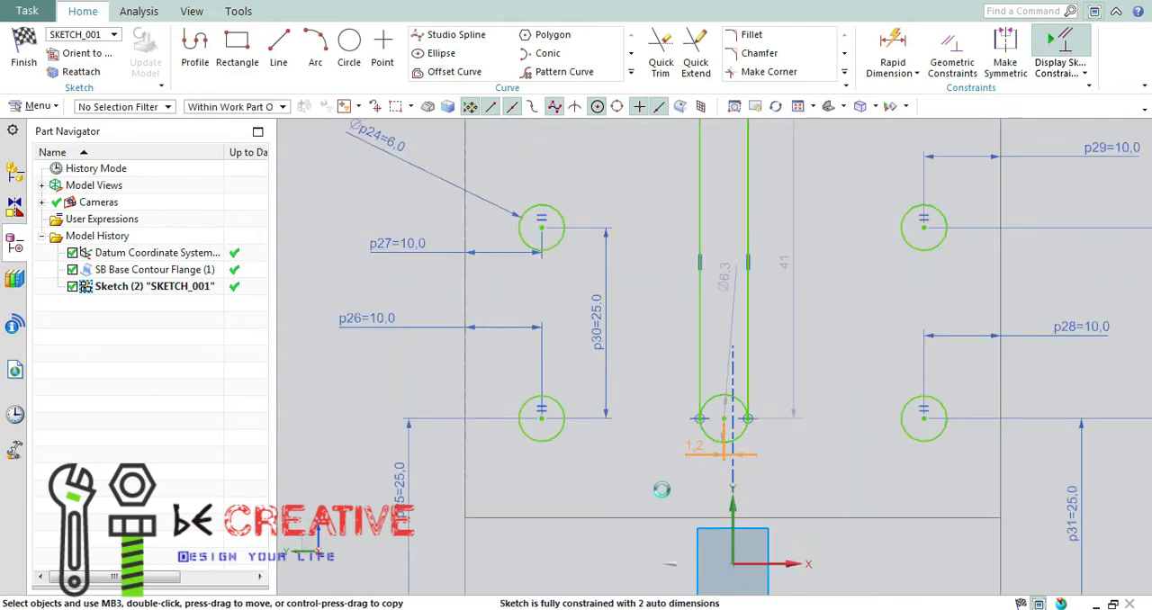
key(Escape)
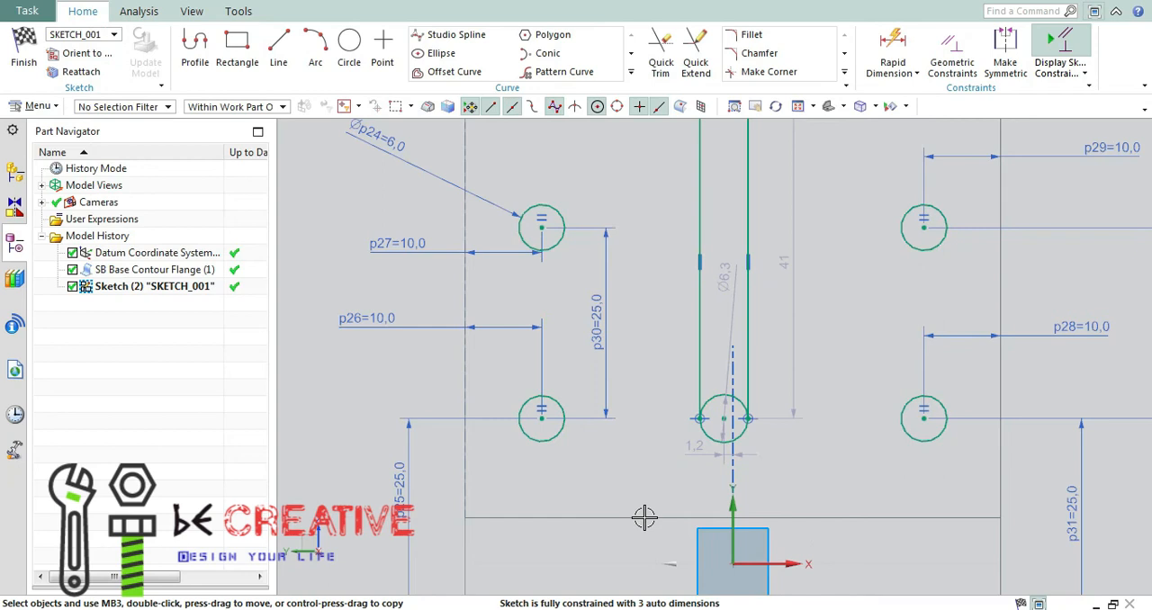
key(c)
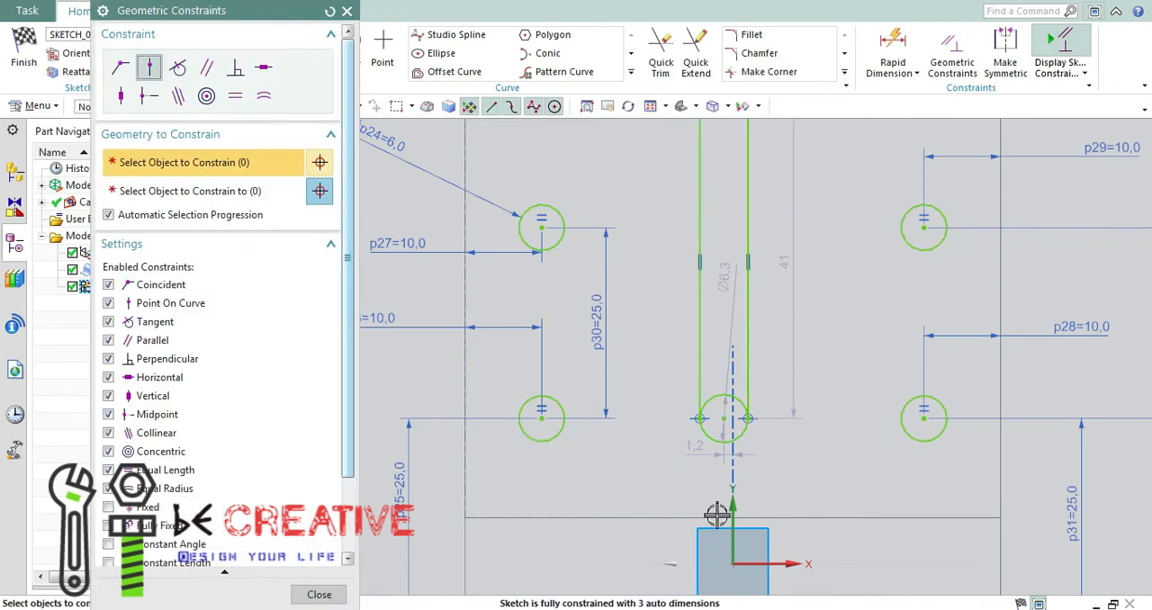
click(733, 506)
click(726, 419)
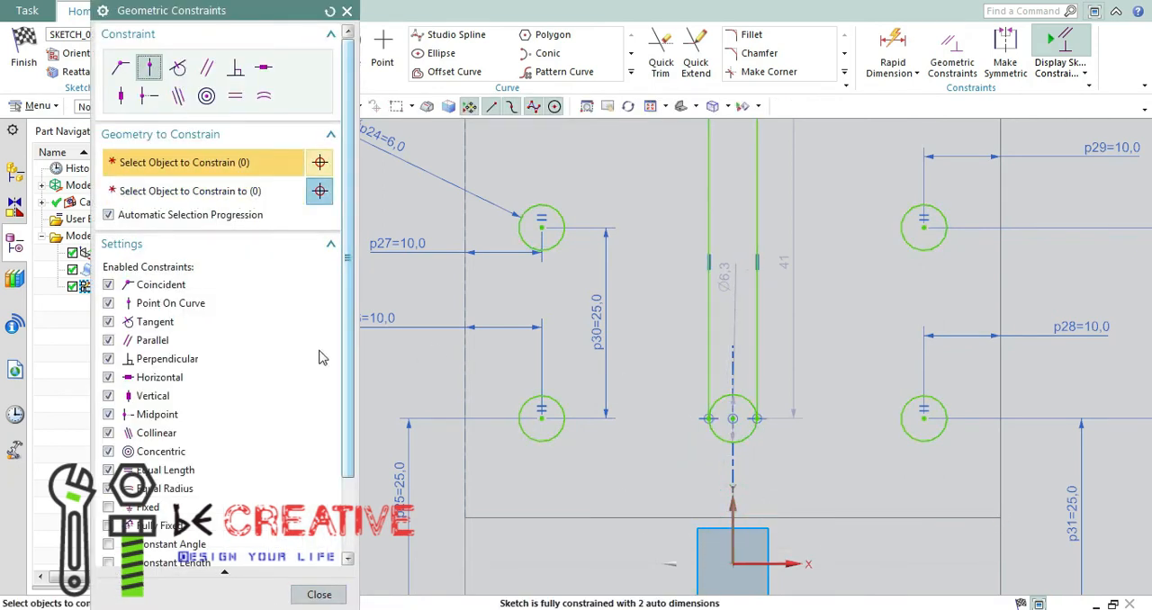
click(319, 593)
key(alt+Tab)
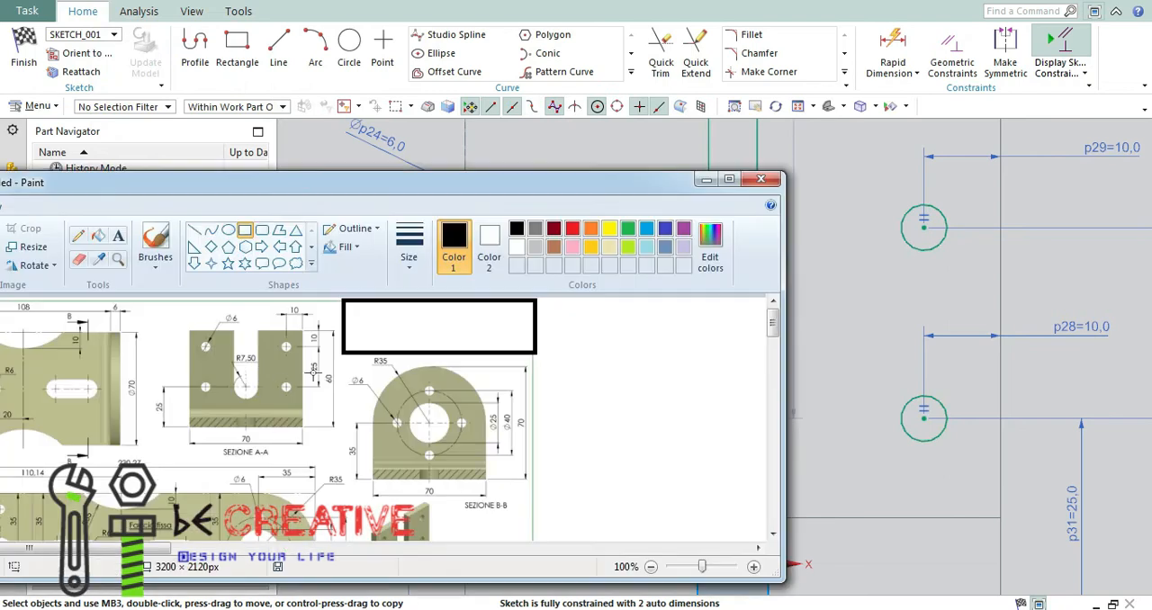
click(704, 182)
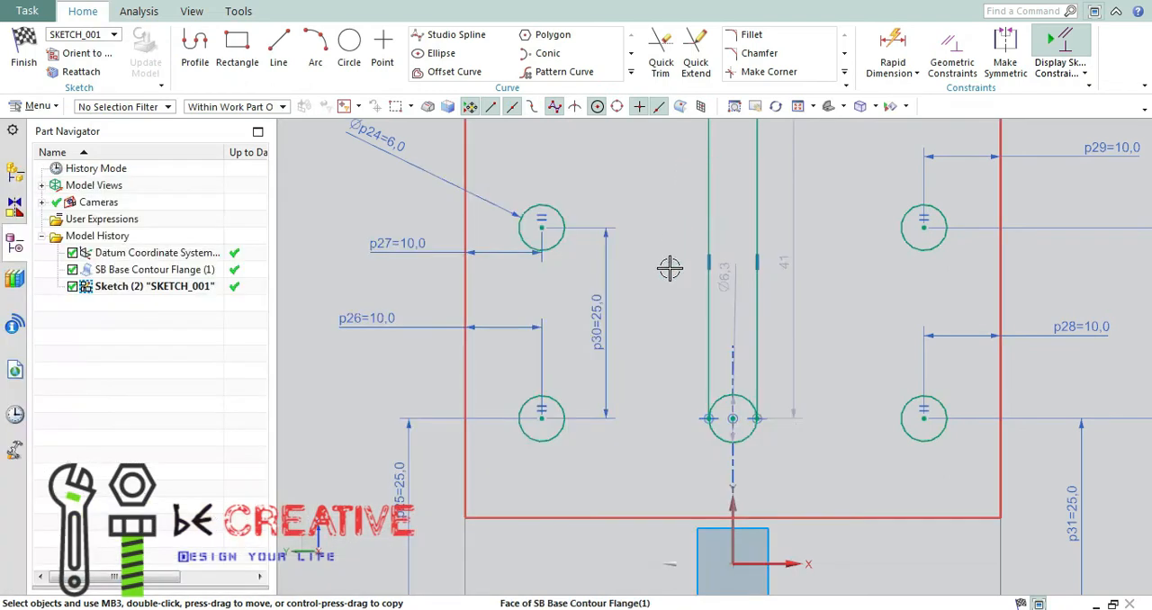
Set the middle circle's diameter to 7.5 mm.
double_click(733, 274)
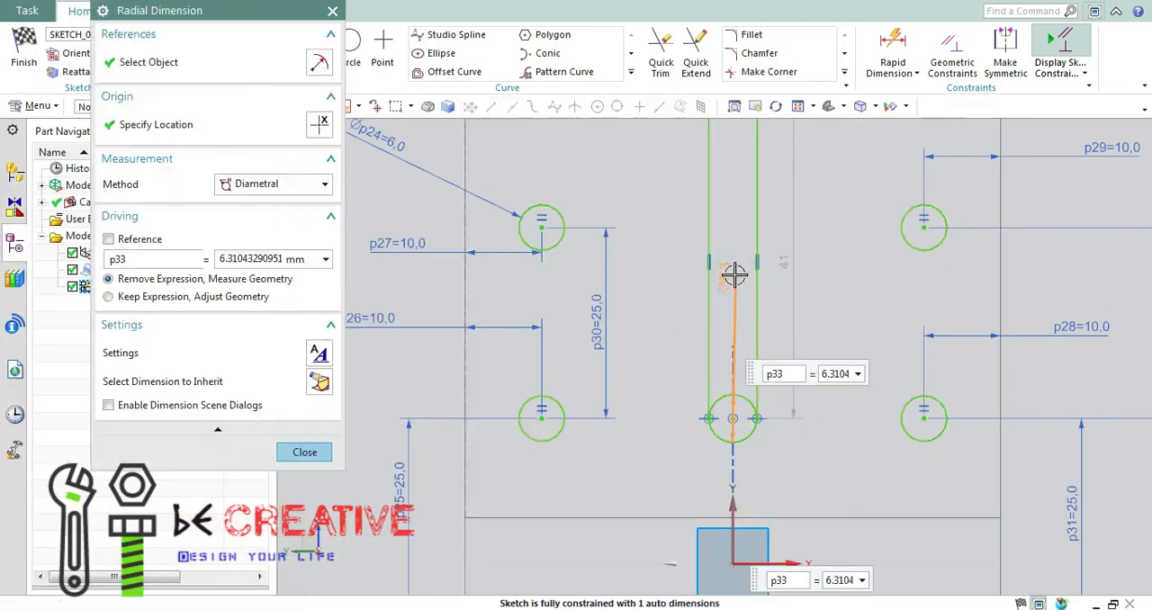
text(7.5)
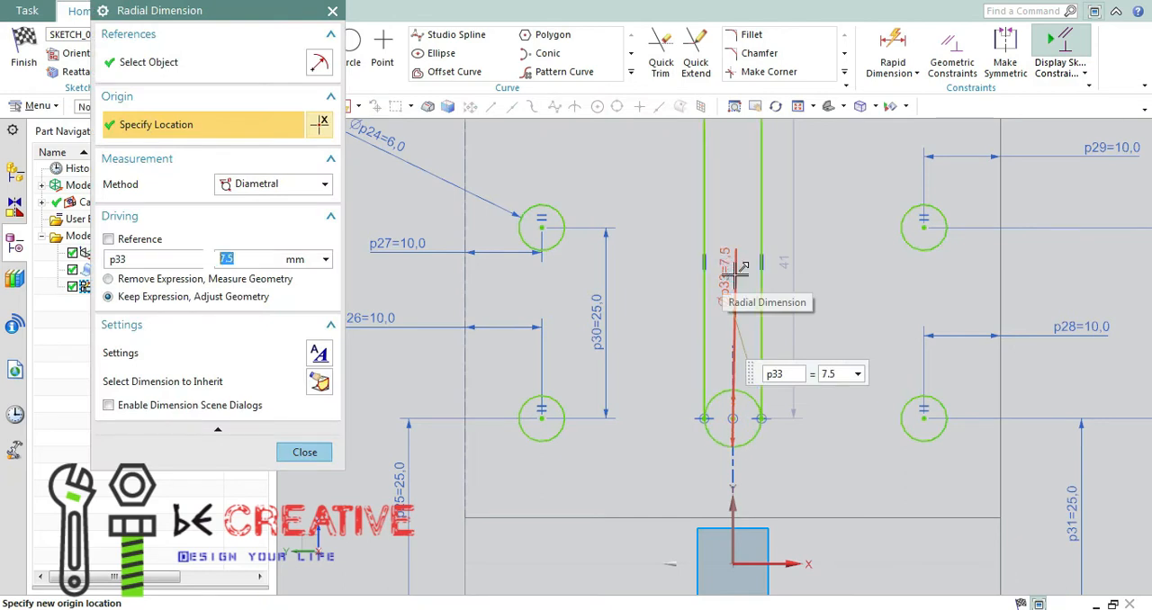
click(304, 451)
scroll(733, 413, down, 3)
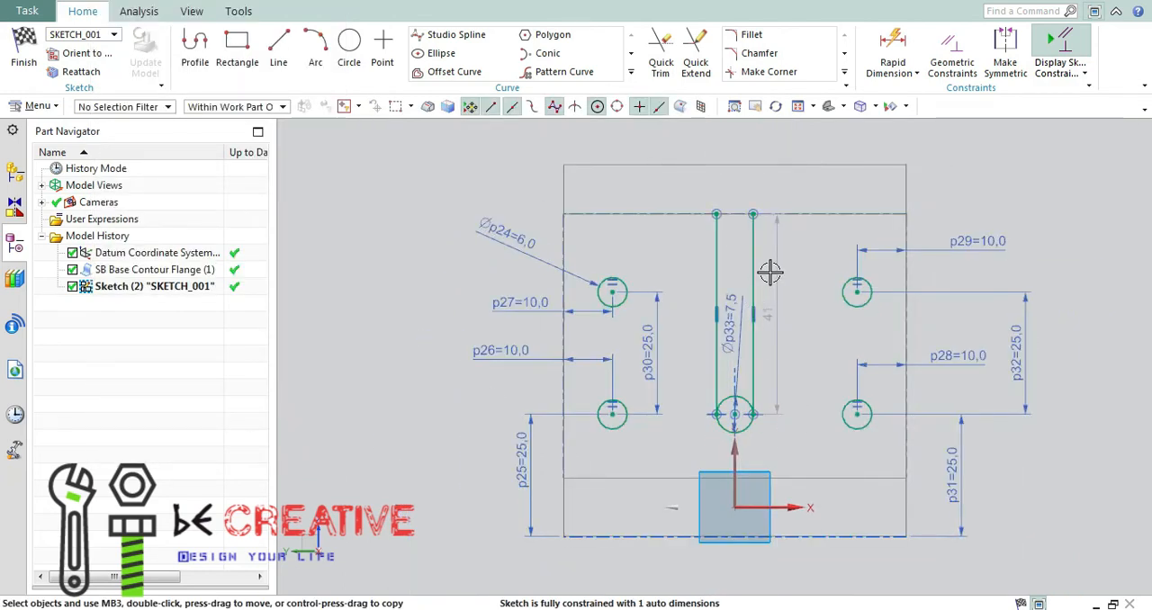
Trim away the middle circle's upper half between the two vertical slot lines with Quick Trim.
scroll(769, 272, up, 2)
scroll(761, 331, down, 1)
click(661, 54)
scroll(727, 427, up, 3)
scroll(734, 430, down, 1)
scroll(741, 471, up, 2)
scroll(727, 354, down, 4)
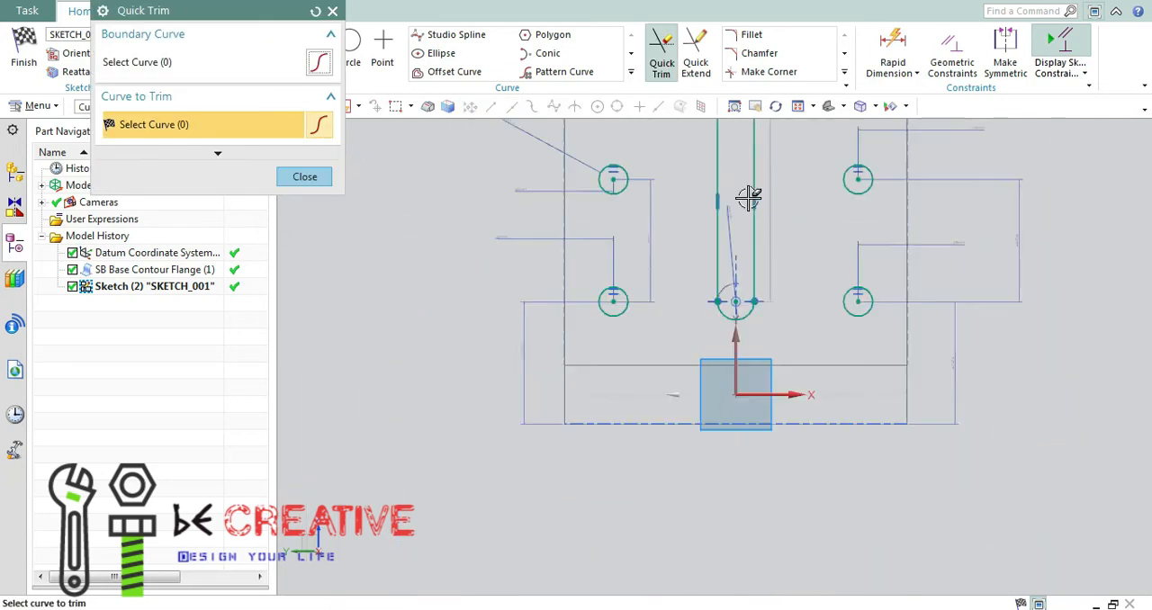
click(807, 107)
click(304, 176)
Close the slot's upper end with a horizontal line joining the two vertical lines, and finish the sketch.
key(l)
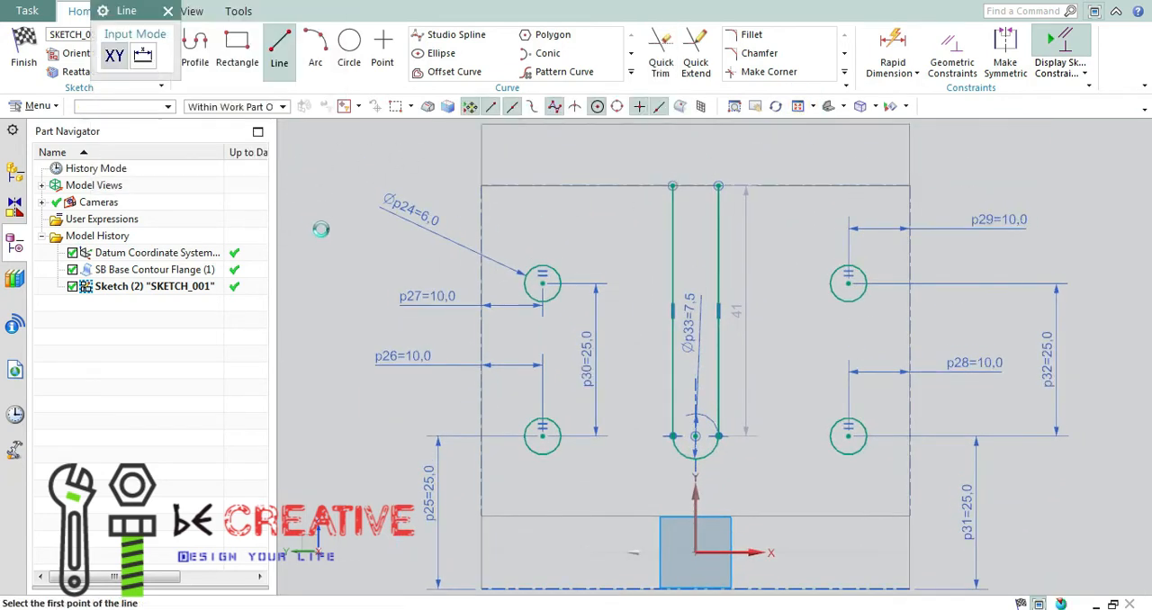
click(673, 186)
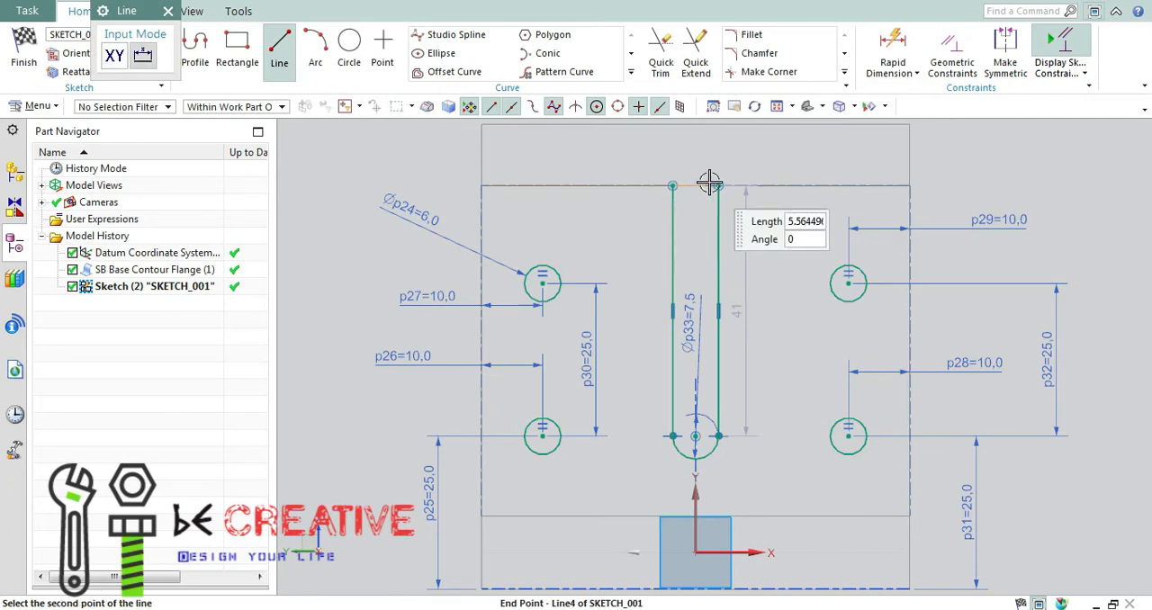
click(717, 185)
key(Escape)
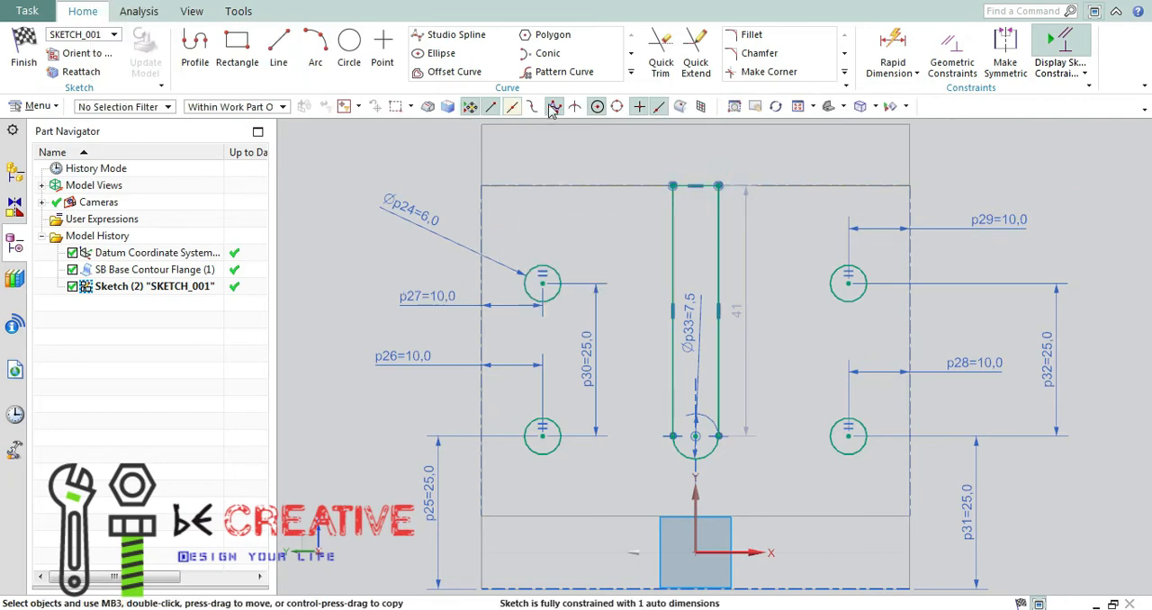
click(24, 47)
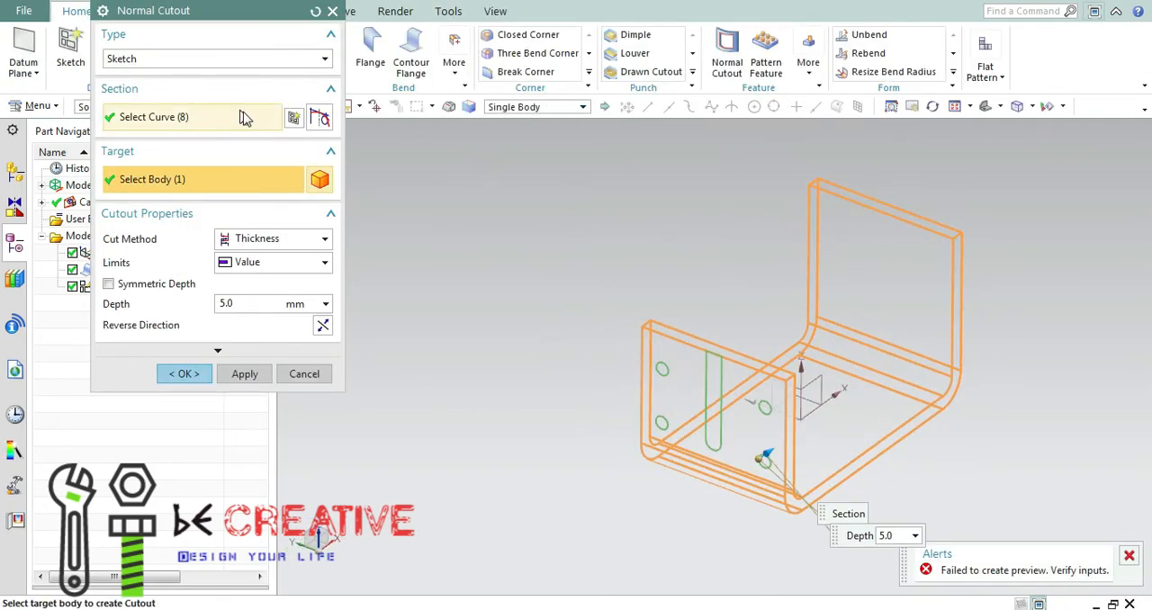
Set the Normal Cutout depth to 6 mm and create the cutout of the holes and slot.
click(322, 305)
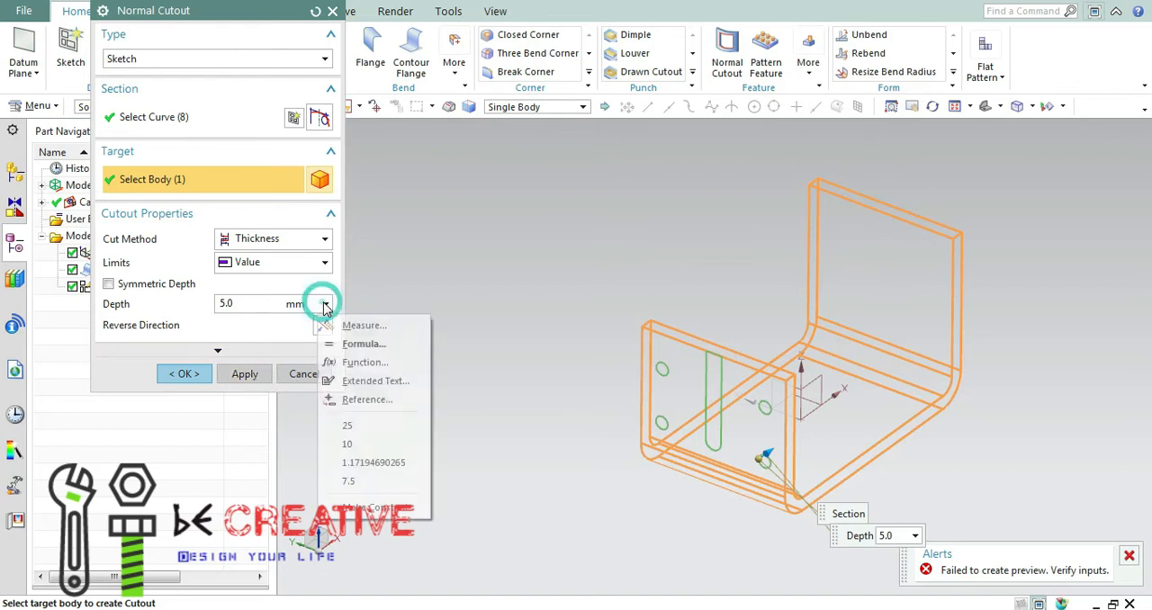
click(269, 303)
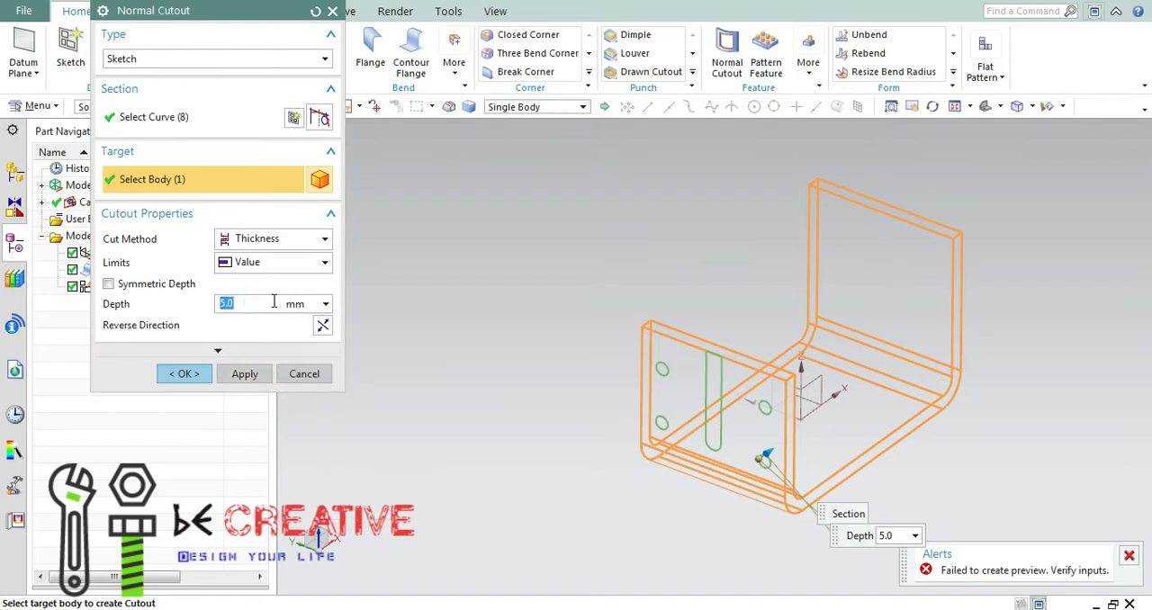
text(6)
middle_drag(518, 447, 268, 427)
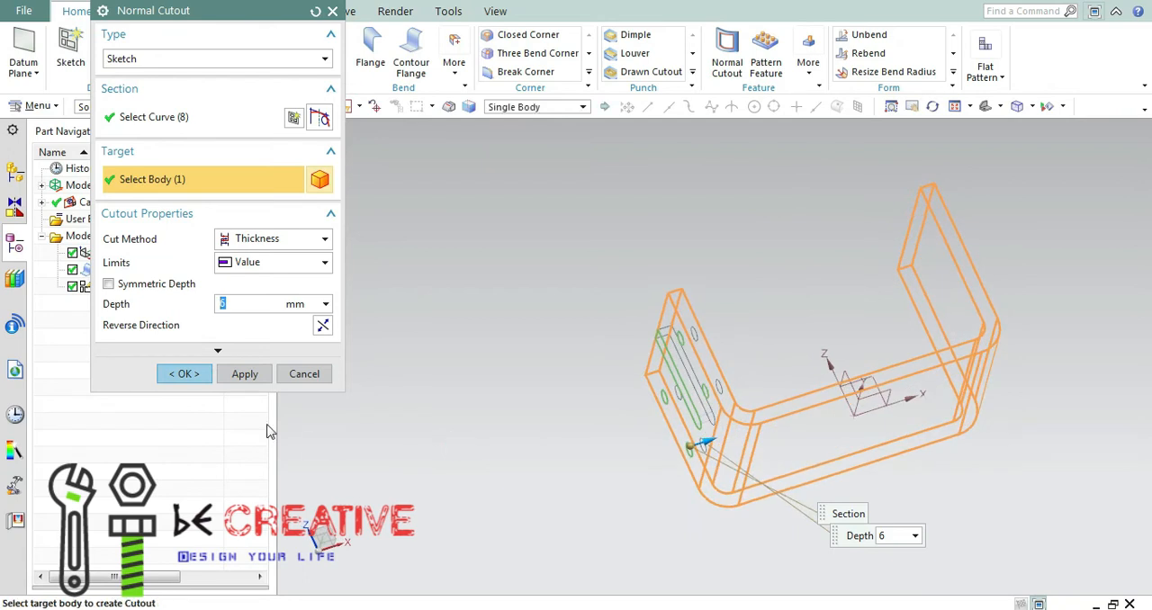
click(184, 374)
Switch the model to a shaded display and compare the slot with section A-A in the Paint drawing.
click(895, 106)
click(887, 147)
mouse_move(789, 288)
middle_down()
mouse_move(882, 275)
mouse_move(798, 295)
mouse_move(831, 276)
mouse_move(869, 283)
middle_up()
key(alt+Tab)
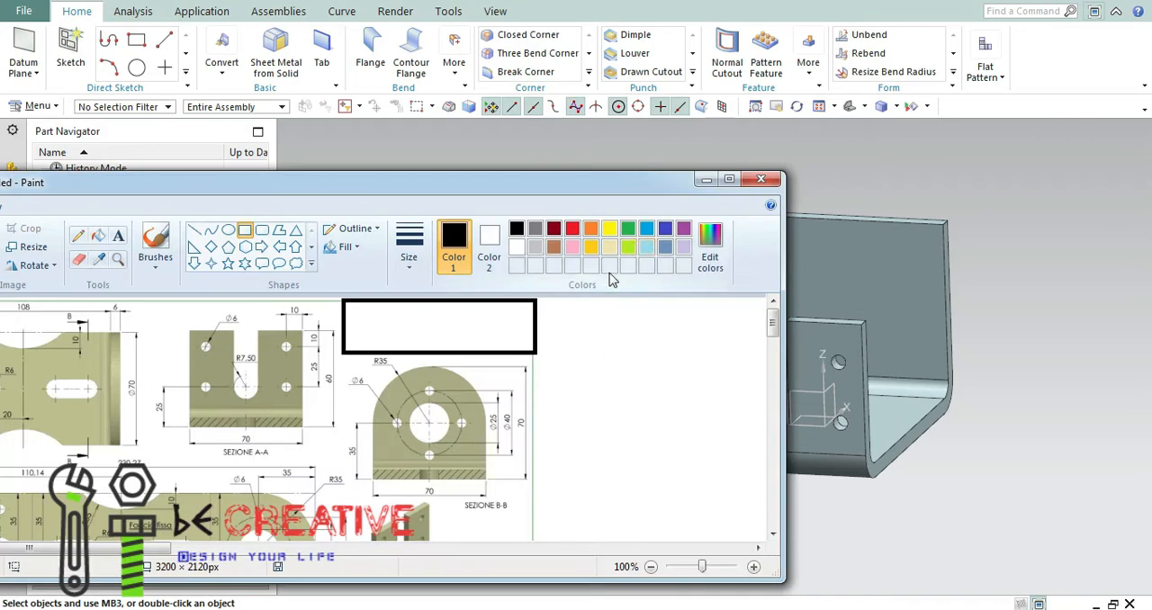
click(706, 180)
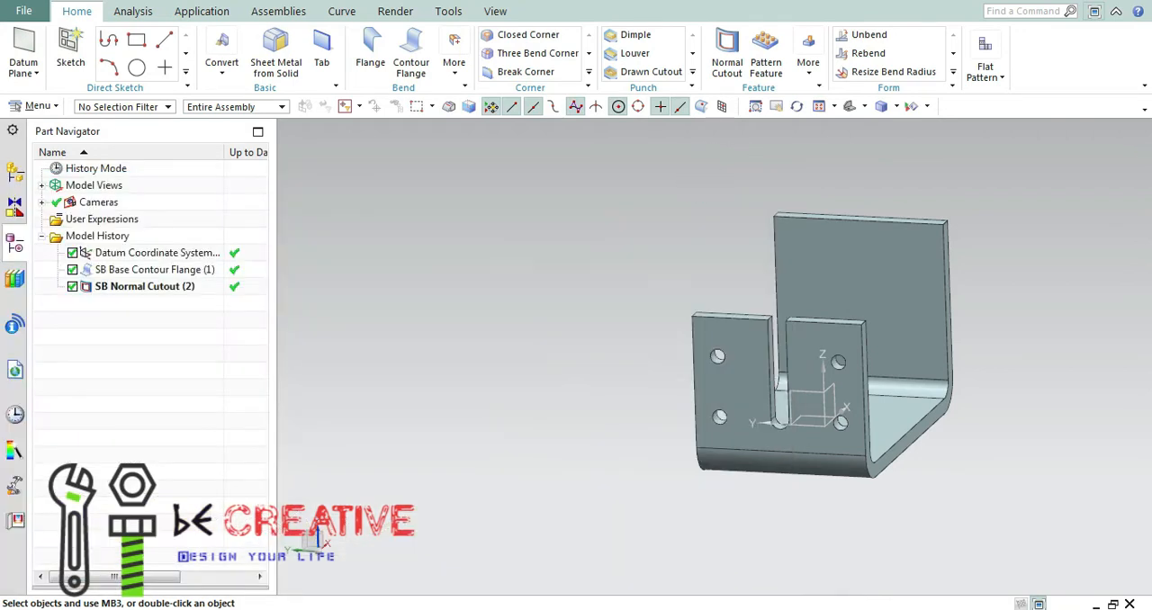
key(alt+Tab)
click(705, 180)
right_click(157, 287)
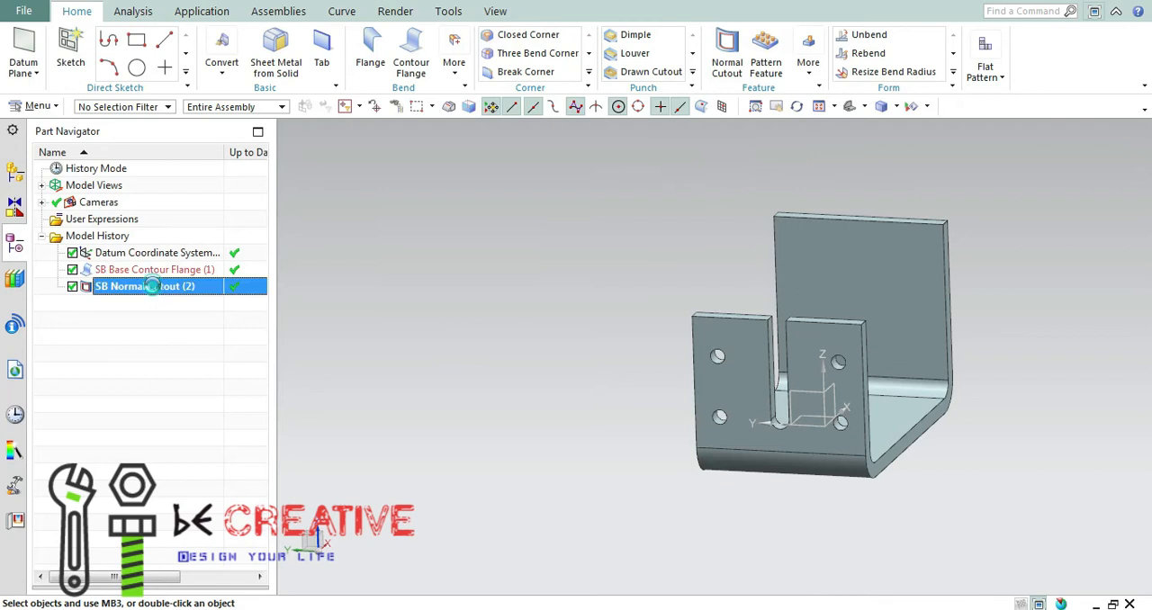
click(209, 246)
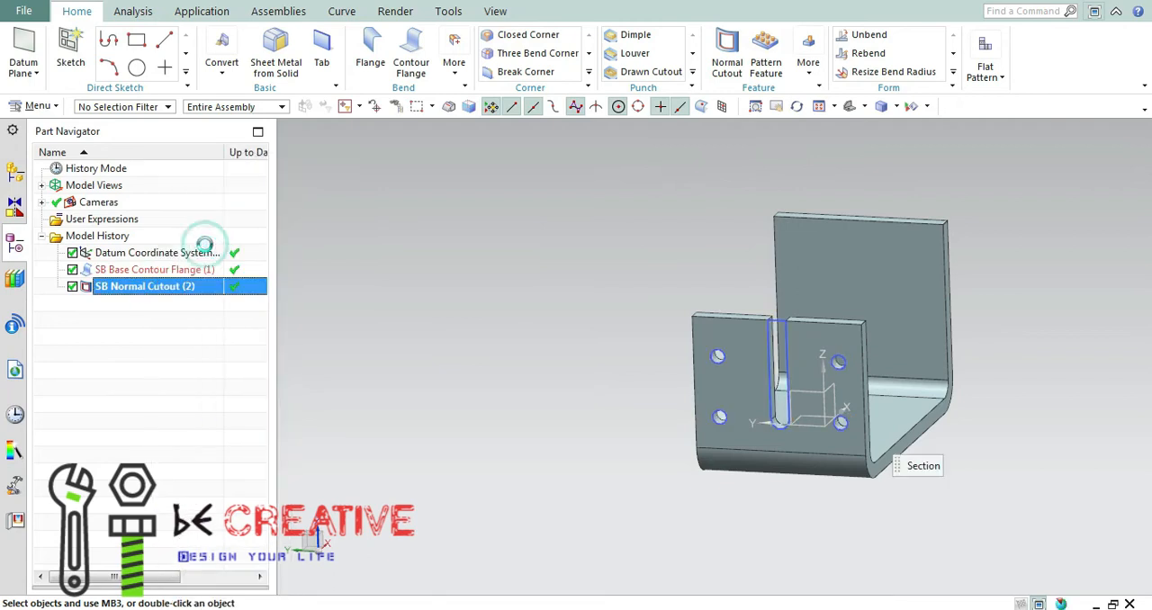
click(317, 378)
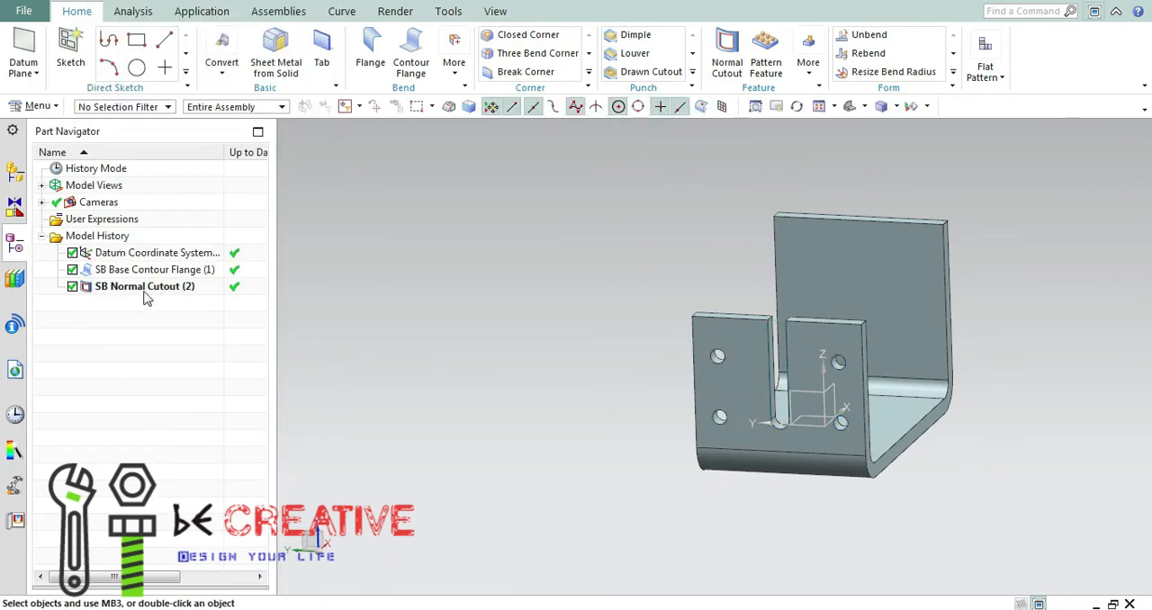
Reopen the normal cutout's sketch, set the slot arc's diameter to 15 mm, and finish the sketch.
right_click(126, 287)
click(175, 373)
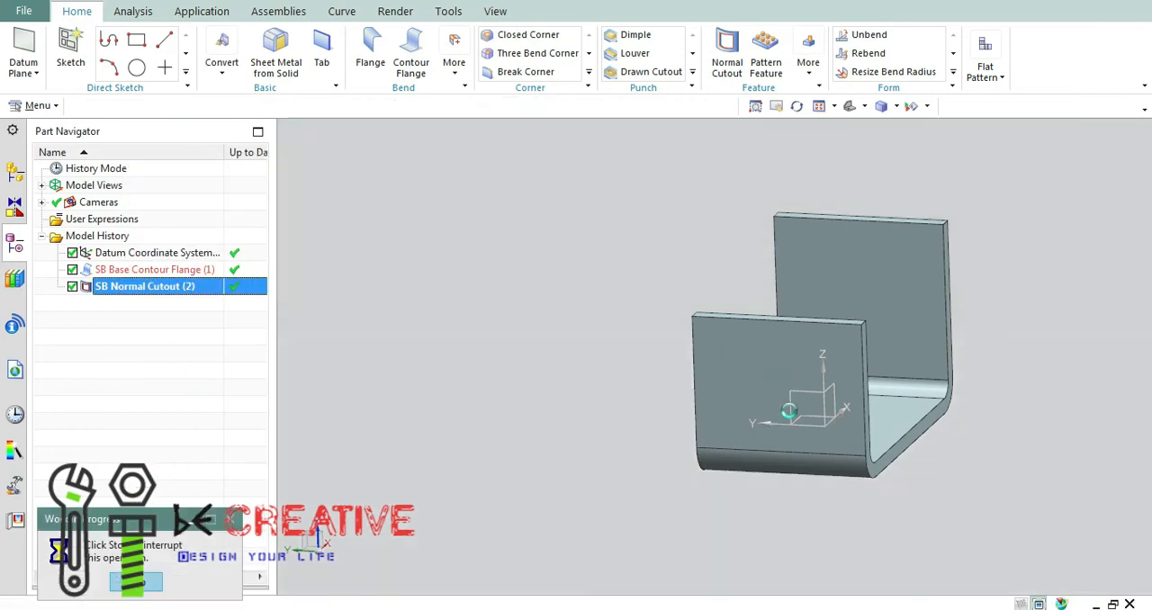
double_click(697, 289)
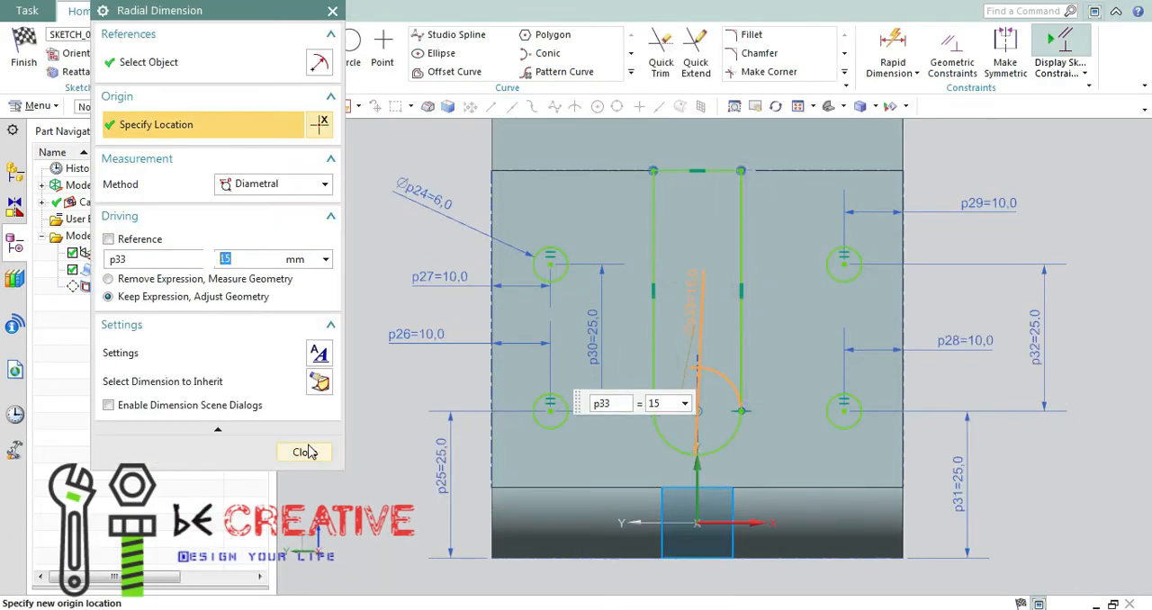
click(305, 452)
click(31, 68)
mouse_move(465, 231)
middle_down()
mouse_move(586, 300)
mouse_move(560, 332)
mouse_move(478, 339)
mouse_move(535, 441)
middle_up()
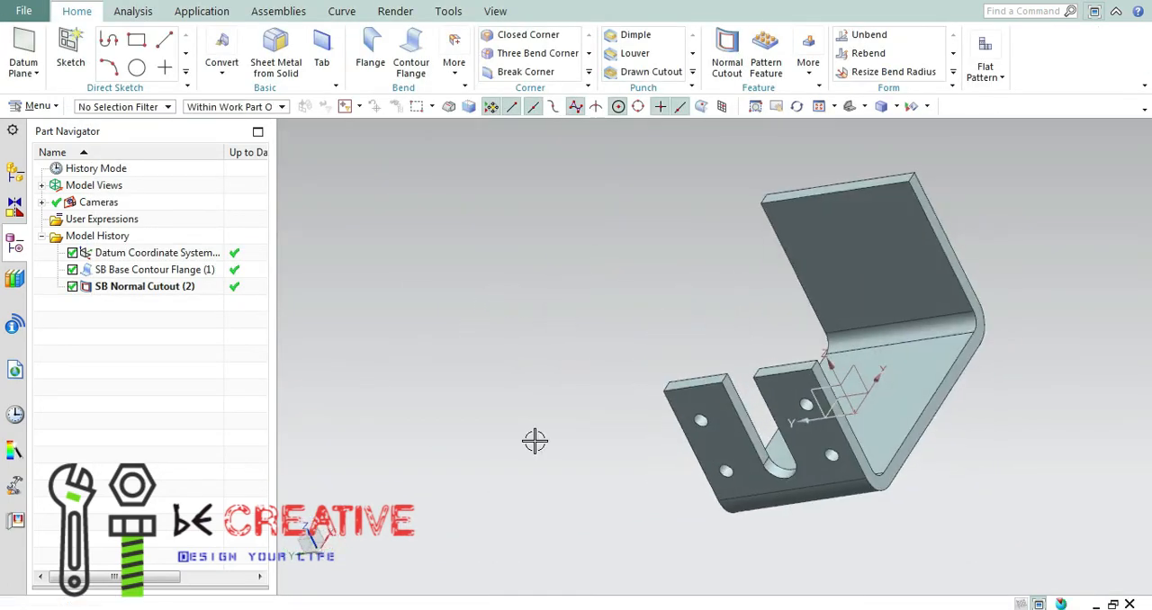
Check the Paint drawing, start a new Normal Cutout and create its sketch on the outer face of the wall without holes.
key(alt+Tab)
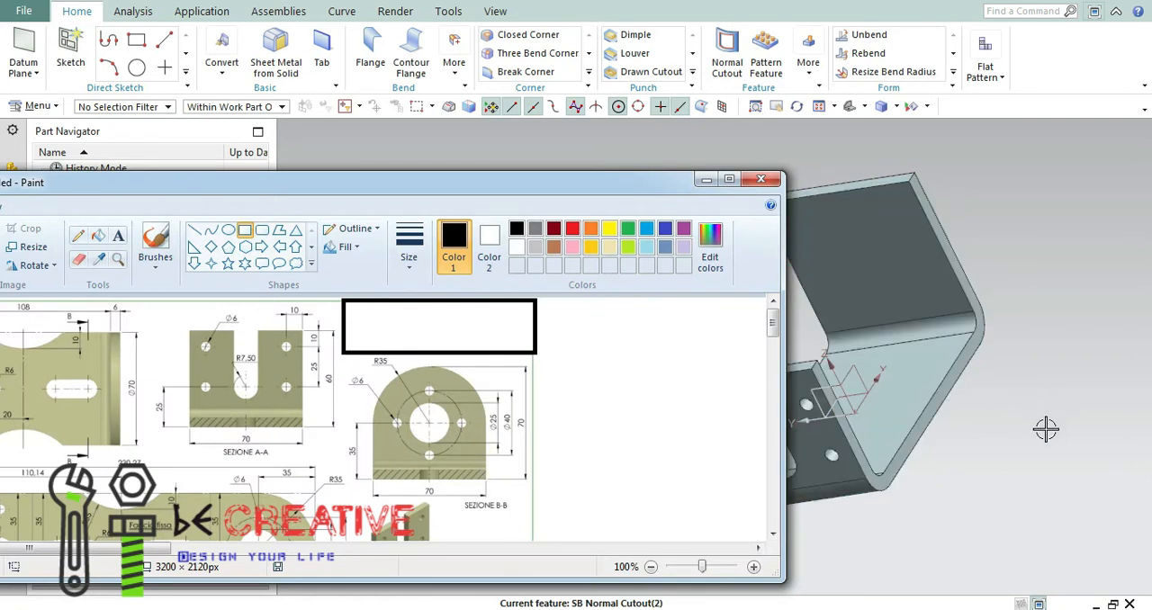
mouse_move(990, 314)
middle_down()
mouse_move(930, 443)
mouse_move(887, 450)
middle_up()
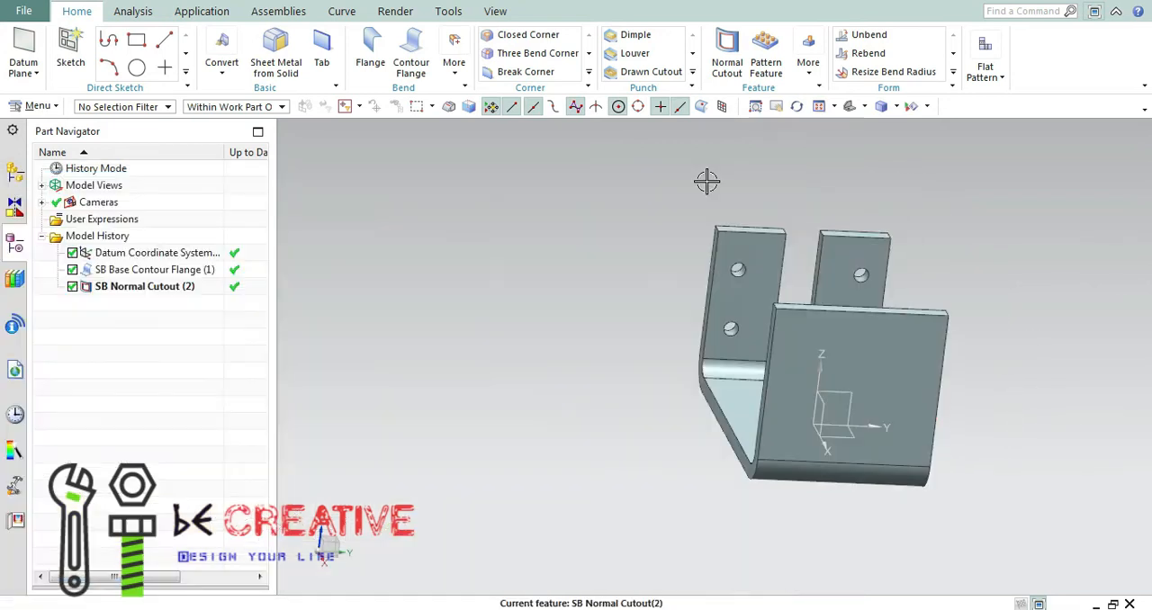
click(725, 72)
click(900, 395)
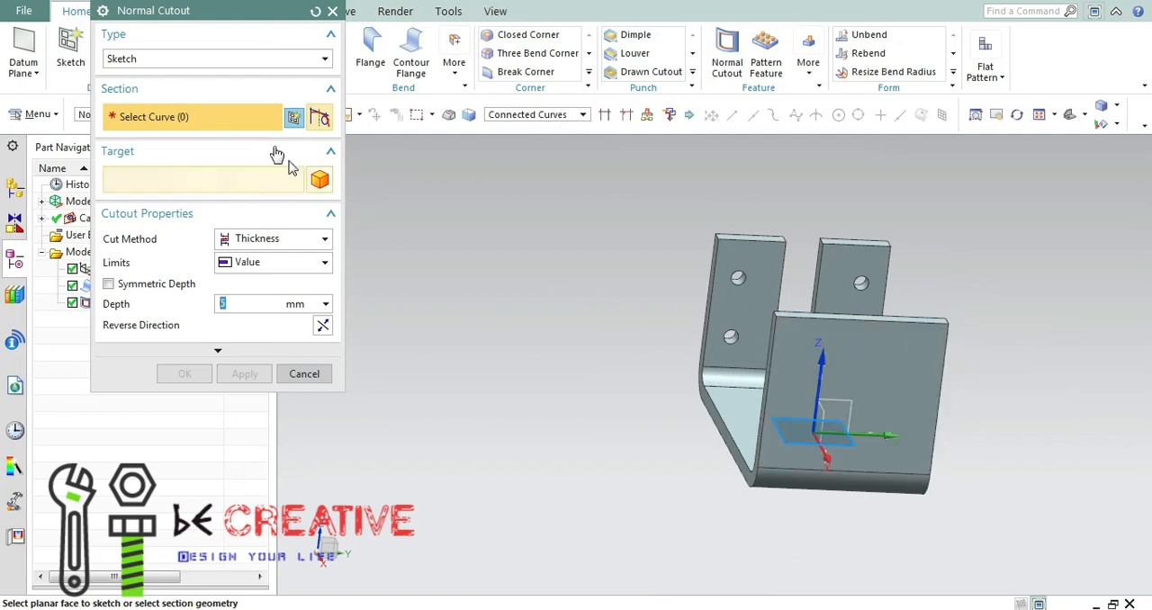
click(293, 117)
click(899, 389)
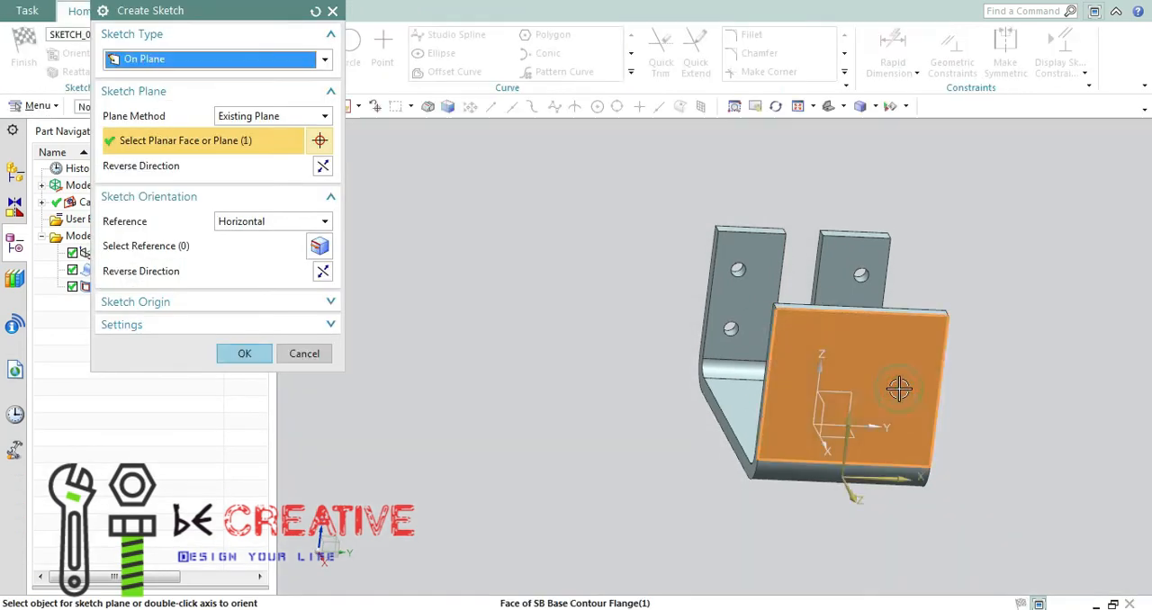
click(252, 358)
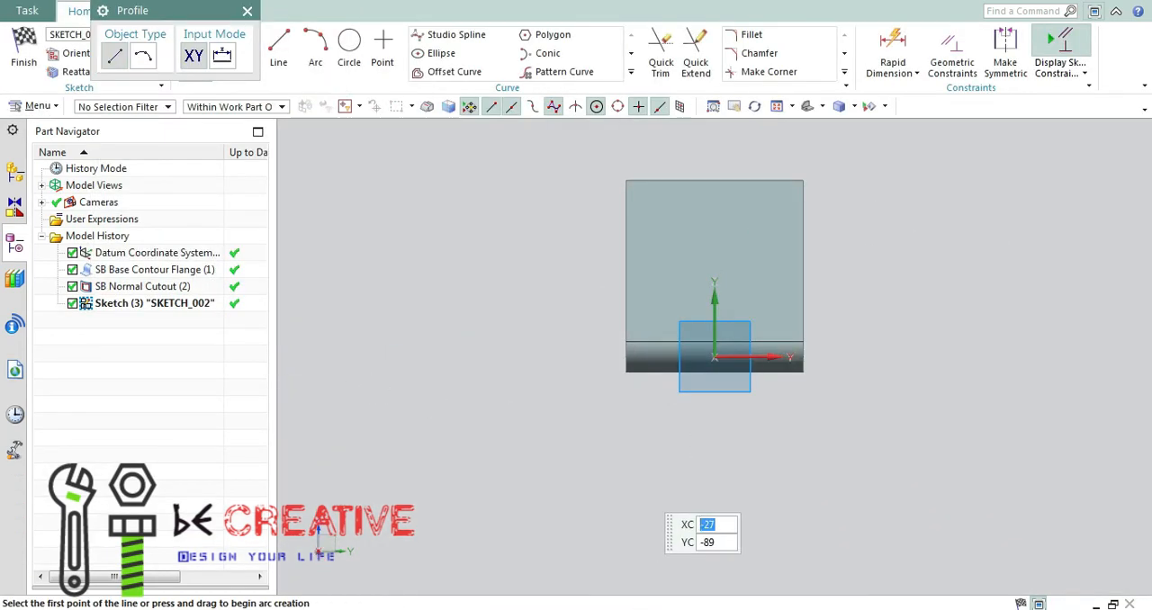
Consult section B-B in the Paint drawing and draw a circle about 30 mm in diameter near the wall's centre.
key(alt+Tab)
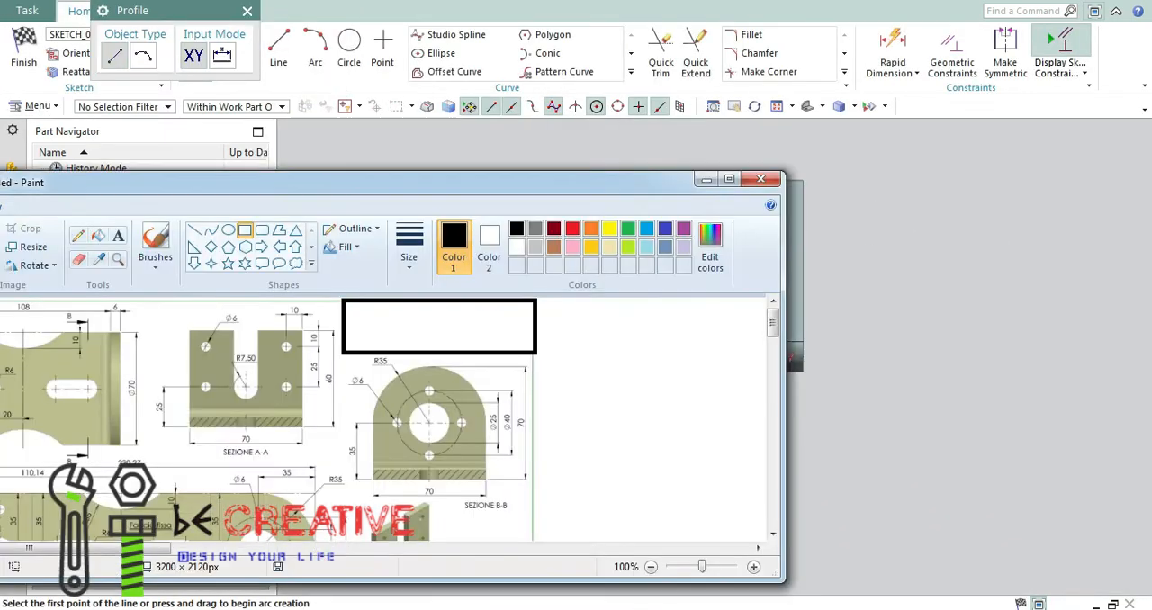
click(707, 180)
click(349, 42)
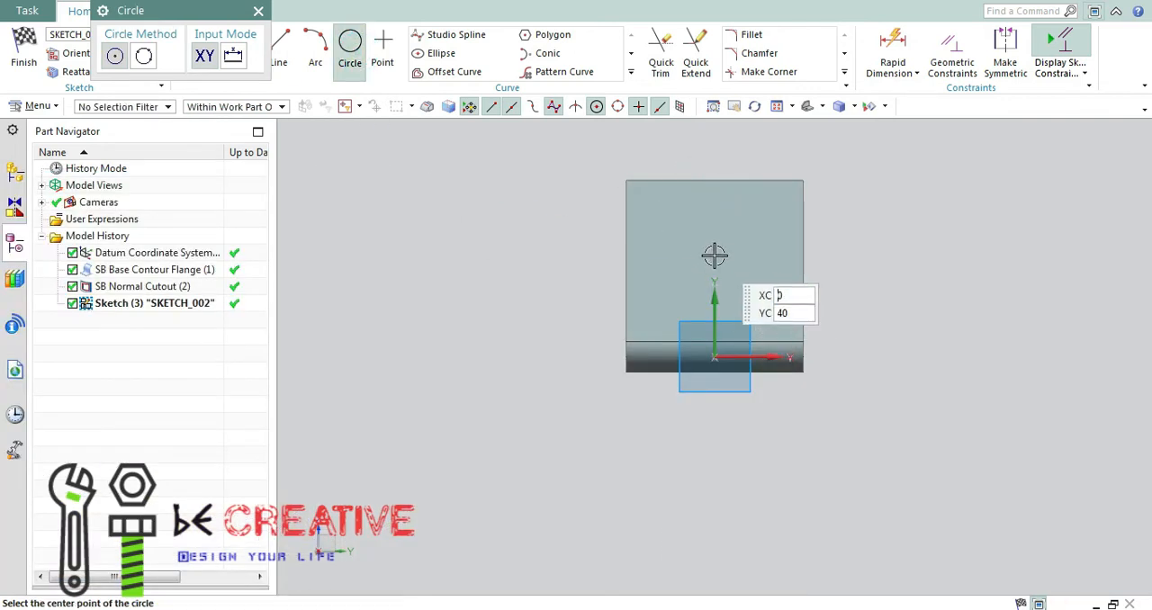
scroll(714, 256, up, 3)
scroll(714, 286, down, 2)
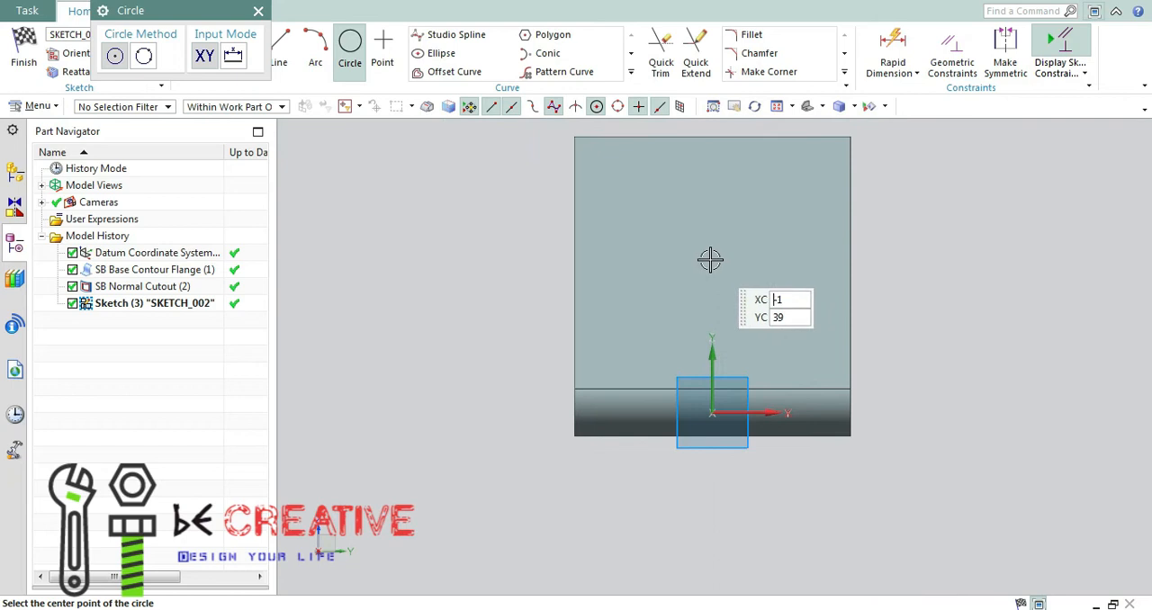
click(710, 259)
click(672, 215)
key(Escape)
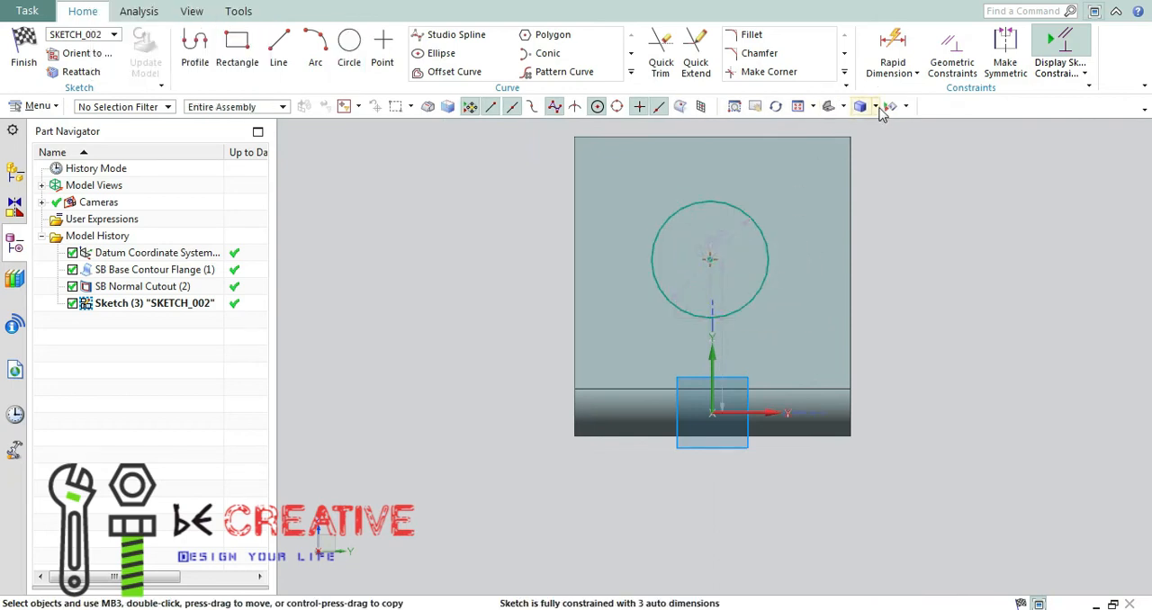
Switch the display to wireframe and set the circle's diameter to 35 mm.
click(875, 107)
click(935, 183)
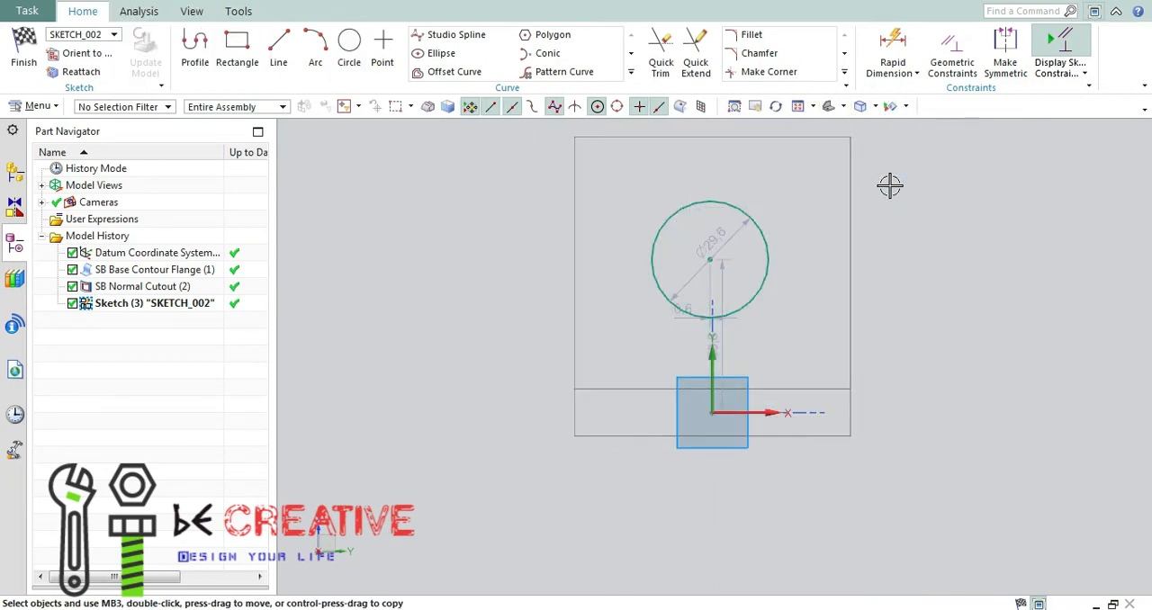
double_click(722, 240)
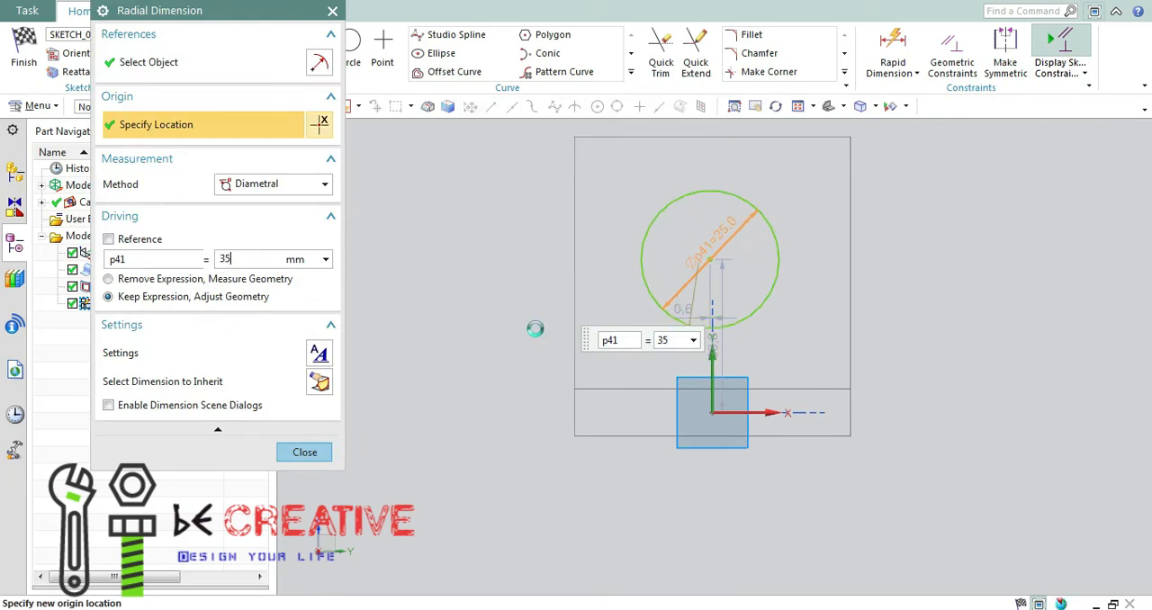
click(327, 452)
Constrain the circle's centre onto the sketch's vertical axis with Point on Curve, and close the constraints.
key(c)
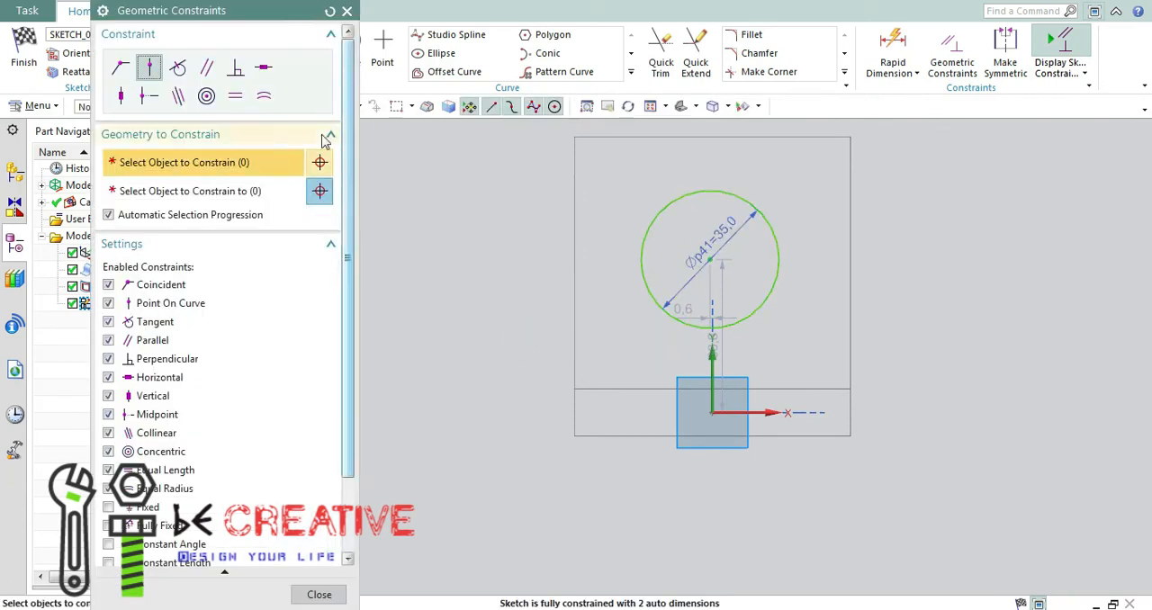
click(700, 259)
click(712, 309)
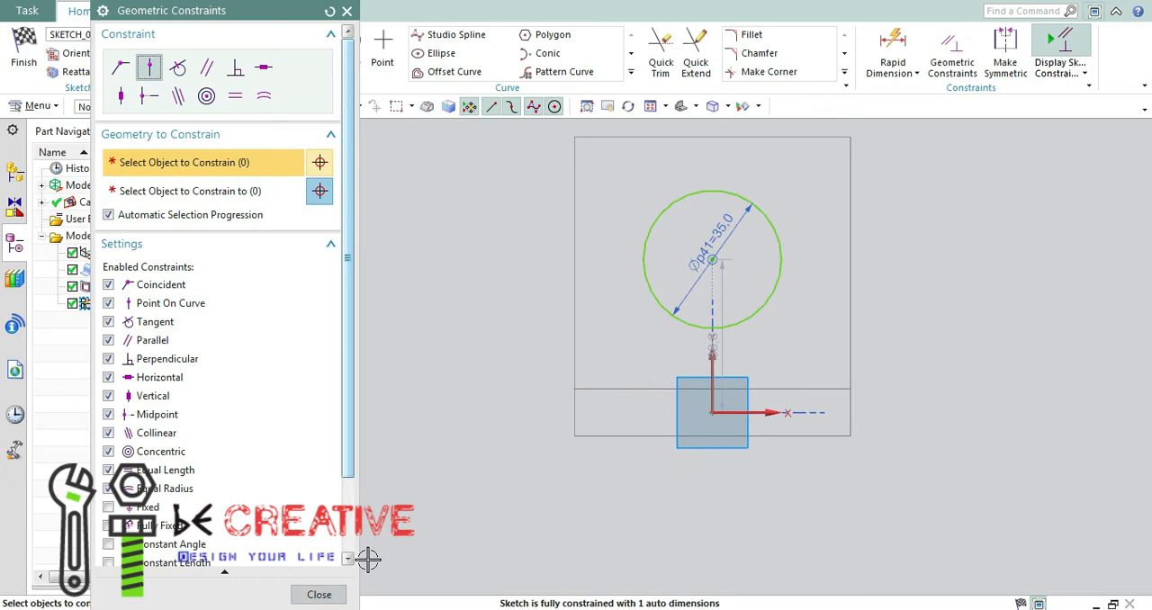
click(318, 594)
click(577, 529)
Consult the Paint drawing, dimension the circle's centre from the wall's lower edge and set the distance to 35 mm.
key(alt+Tab)
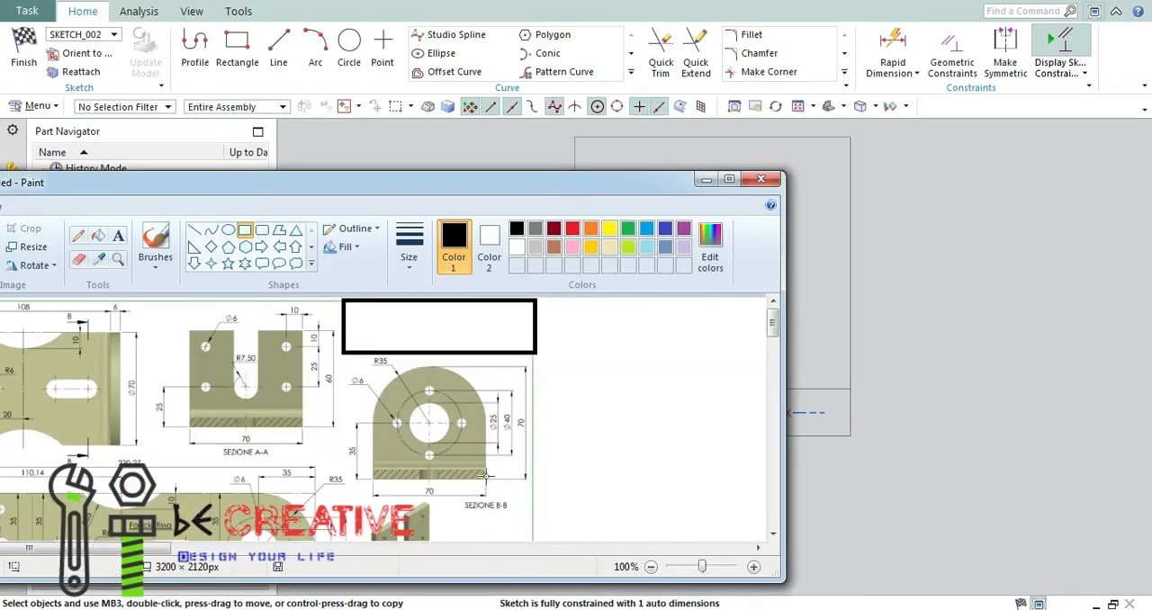
click(706, 180)
key(d)
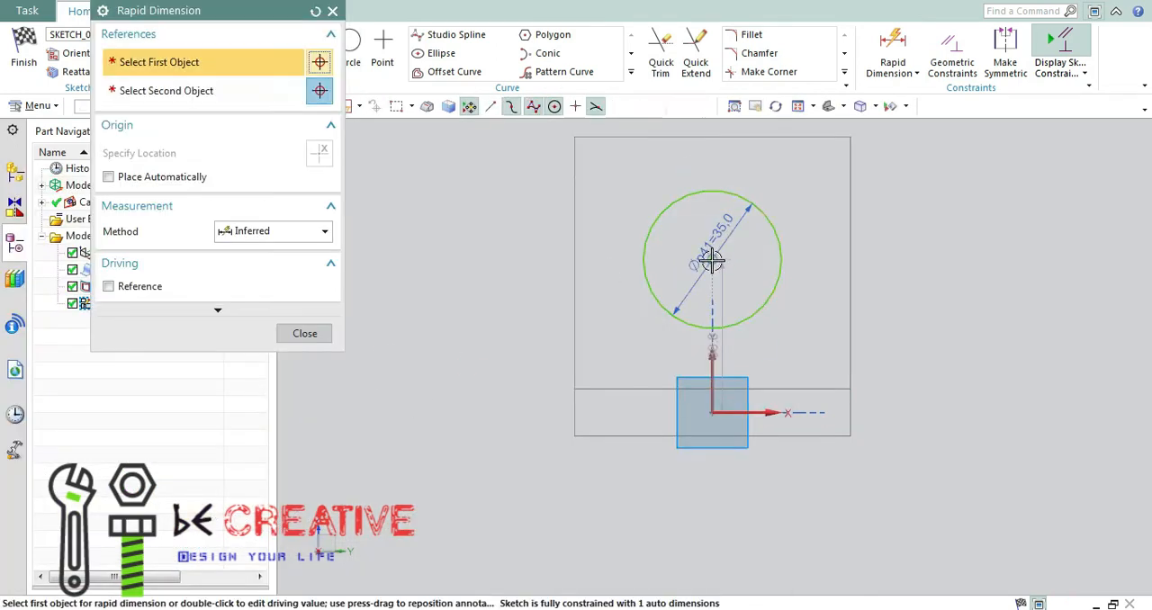
click(712, 259)
click(609, 436)
click(512, 344)
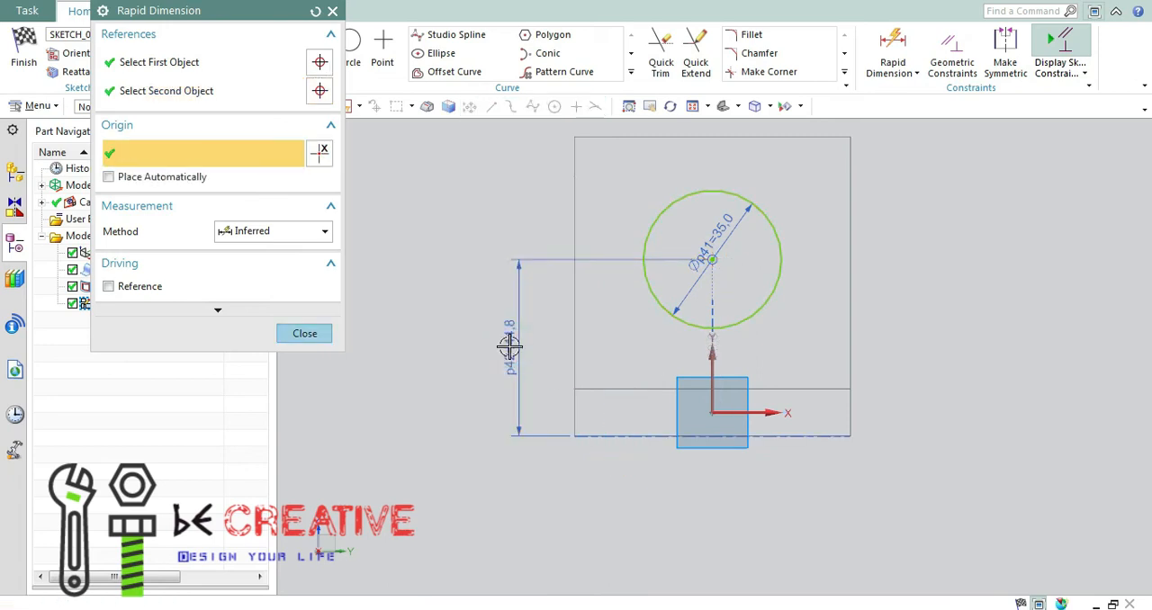
key(Return)
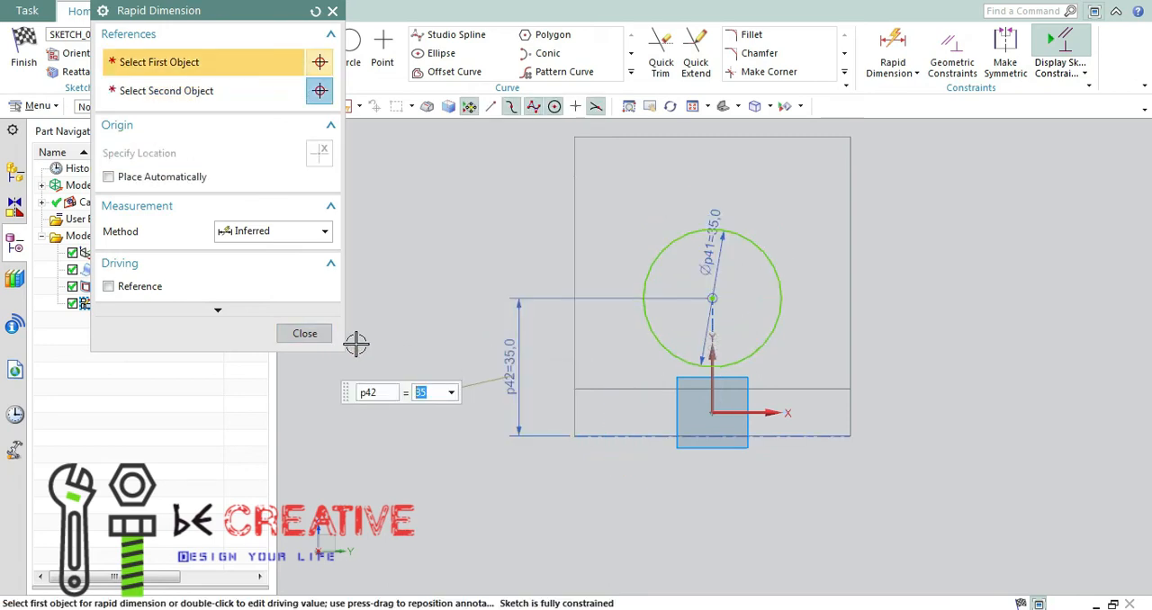
click(310, 336)
Recheck section B-B in the Paint drawing and set the central circle's diameter to 25 mm.
key(alt+Tab)
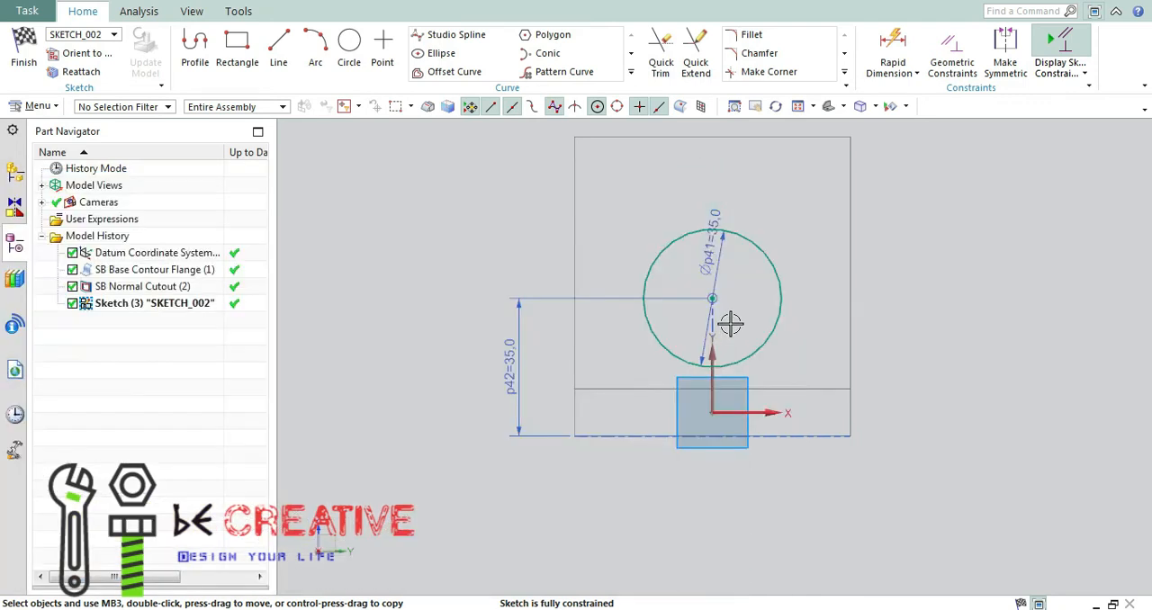
click(706, 179)
double_click(713, 243)
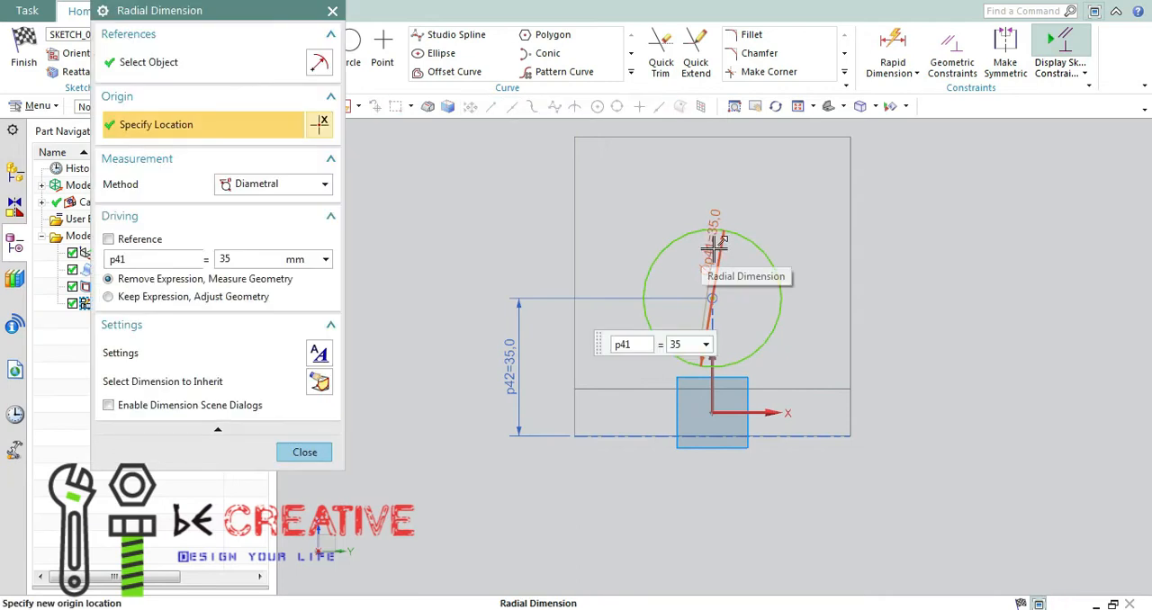
click(328, 448)
After checking the Paint drawing, draw a 40 mm diameter circle concentric with the central circle and convert it to reference.
key(alt+Tab)
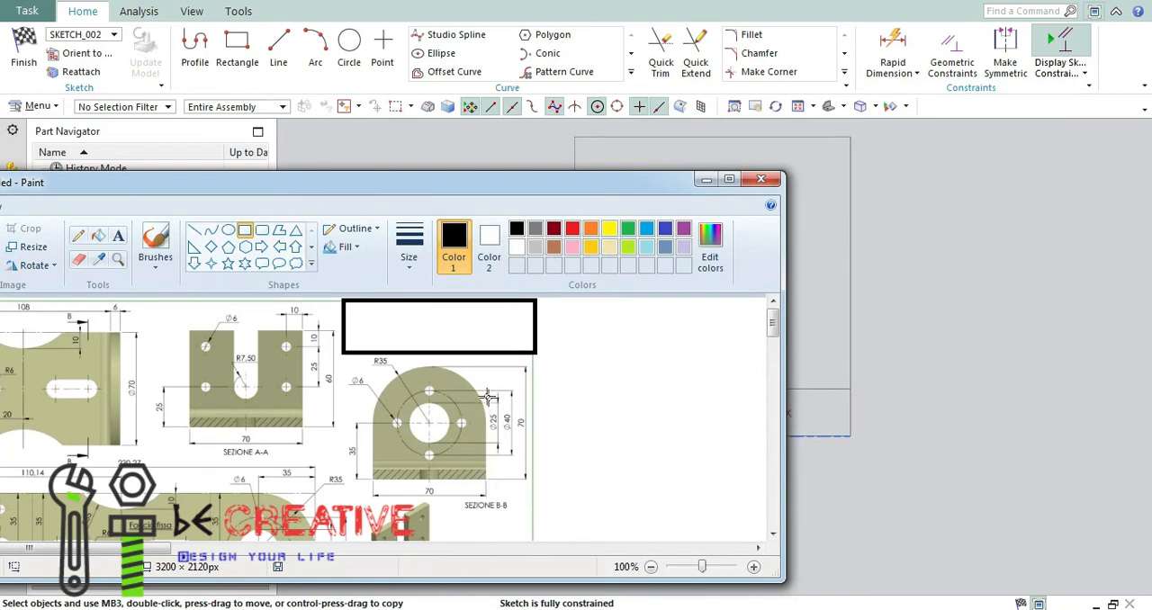
click(705, 182)
click(349, 41)
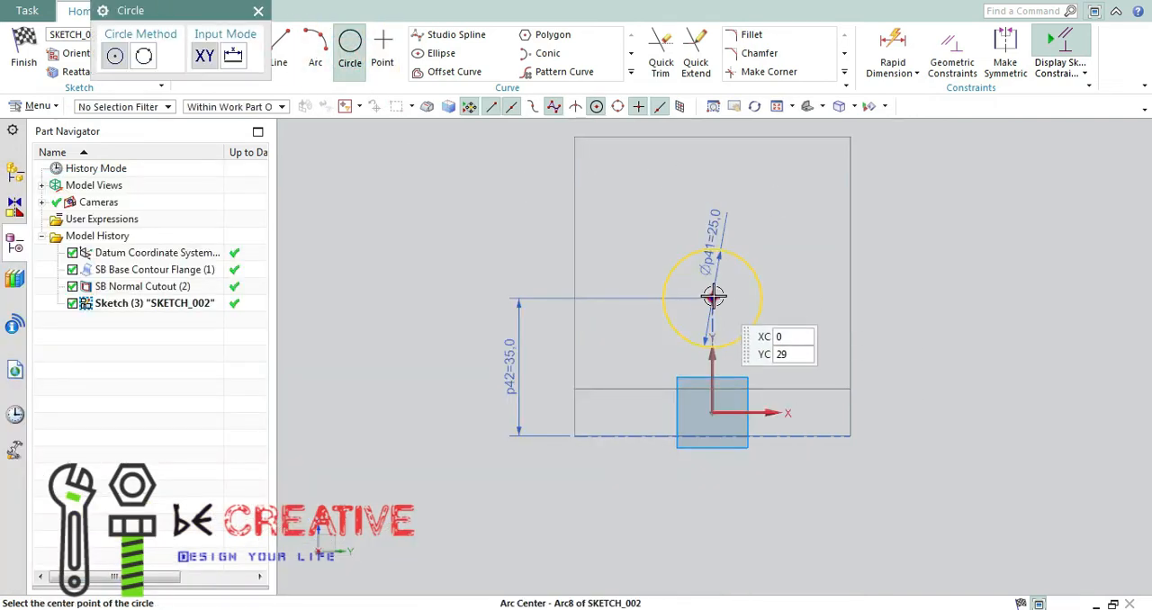
click(712, 297)
click(656, 227)
key(Escape)
double_click(668, 344)
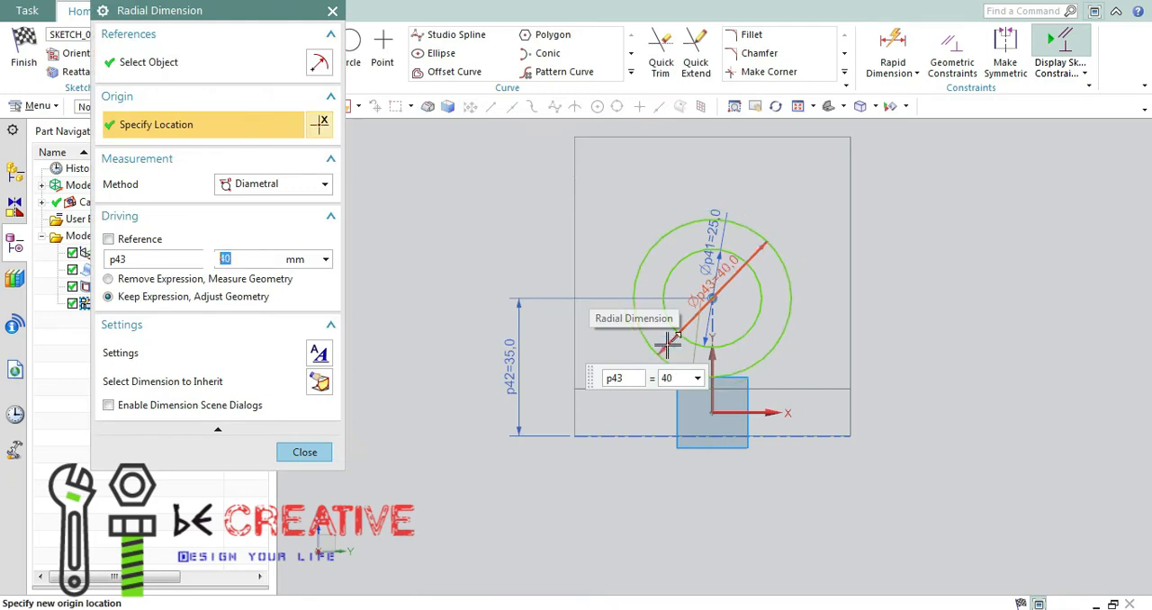
click(304, 451)
right_click(658, 242)
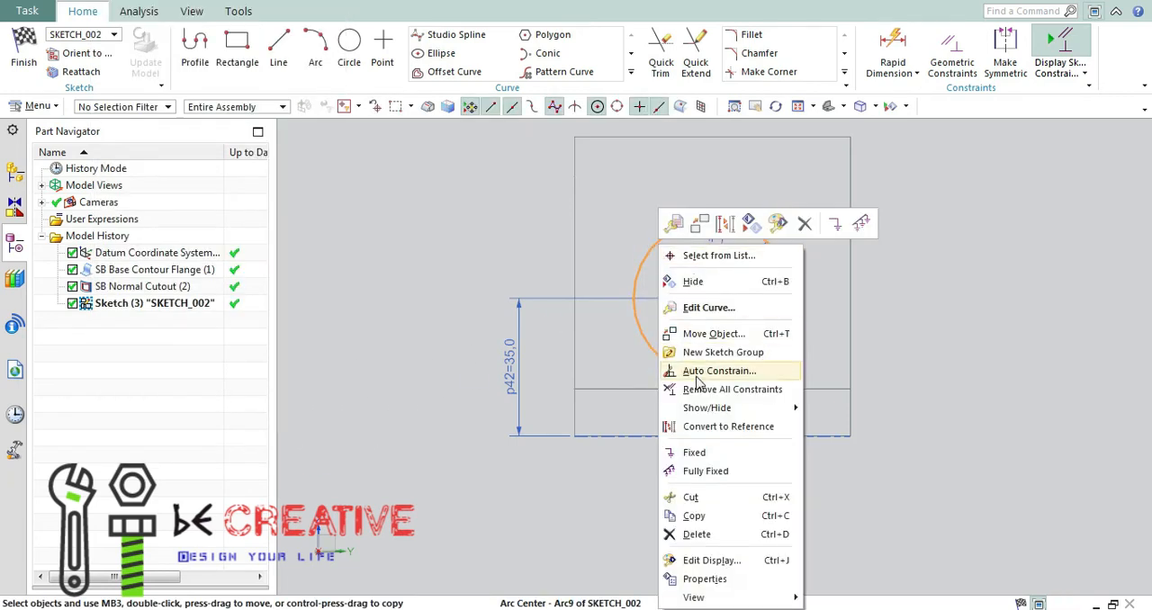
click(719, 427)
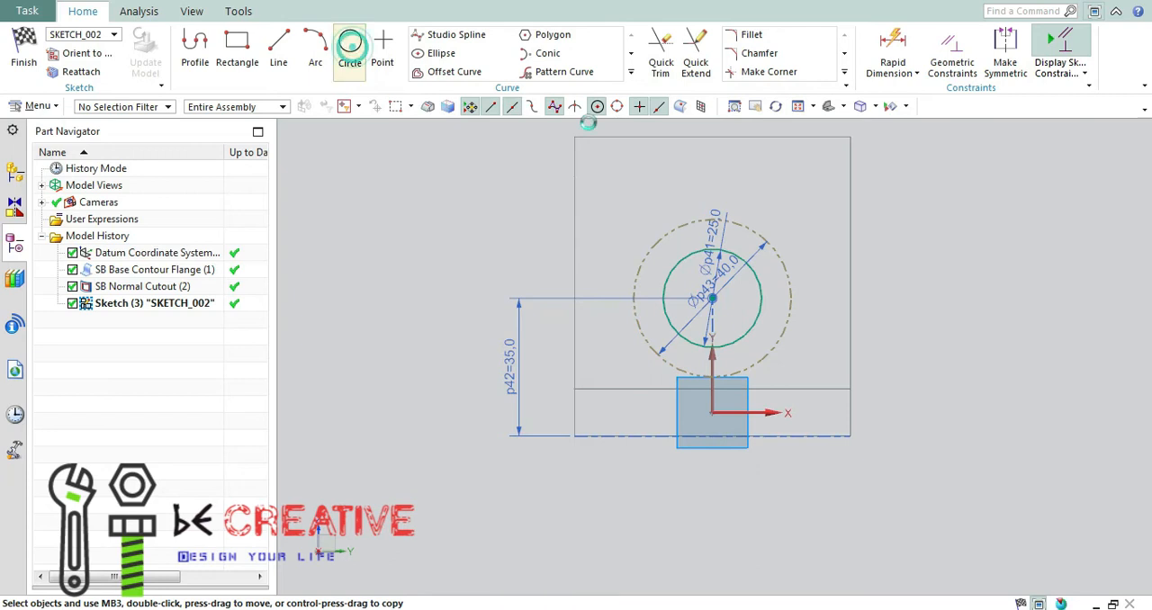
Draw a small circle centred on the left side of the 40 mm reference circle and set its diameter to 6 mm.
click(349, 45)
click(635, 300)
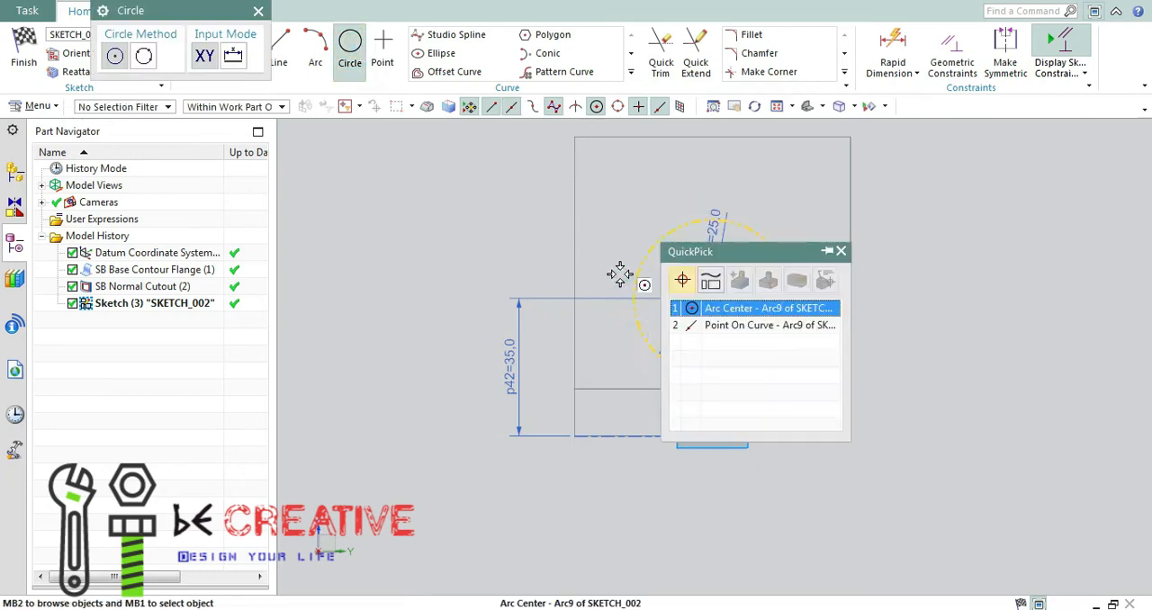
click(709, 324)
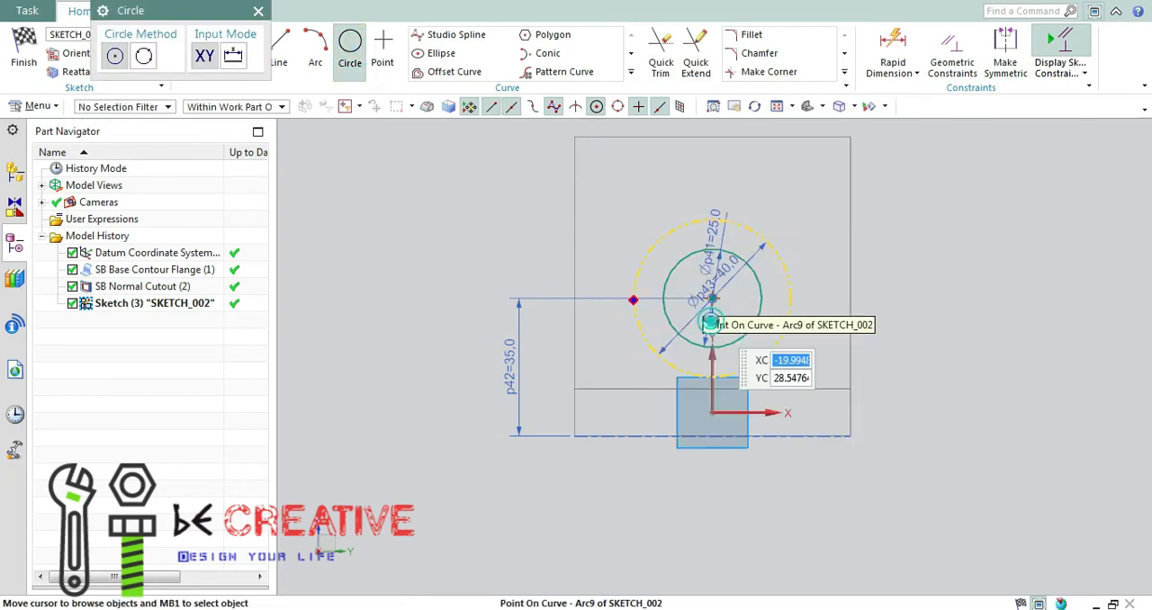
click(621, 281)
key(Escape)
scroll(723, 306, down, 5)
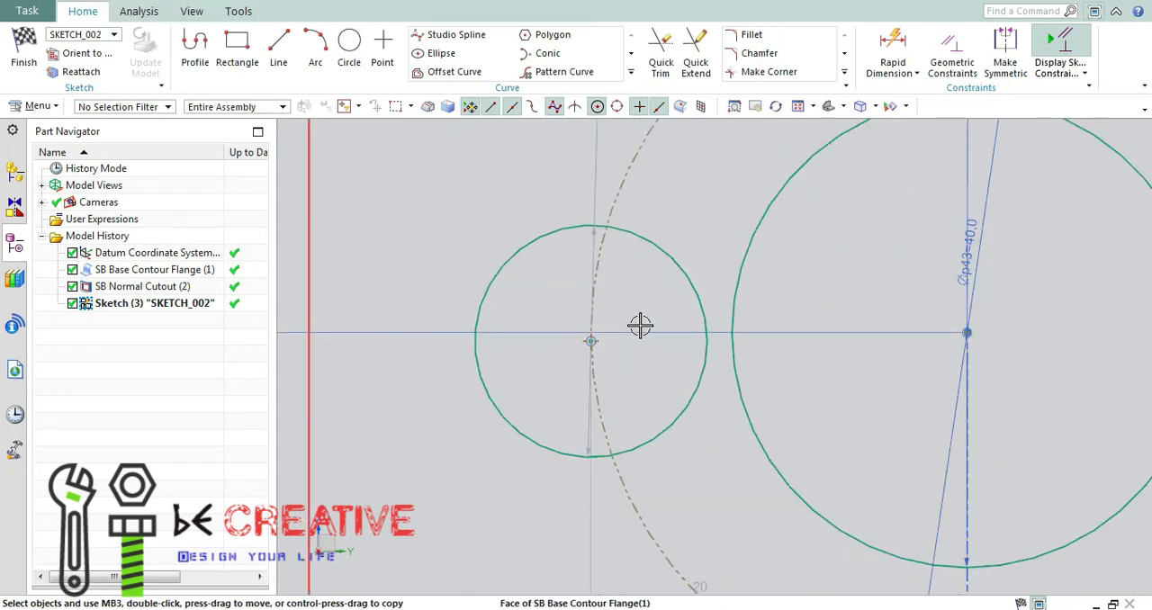
scroll(540, 259, up, 5)
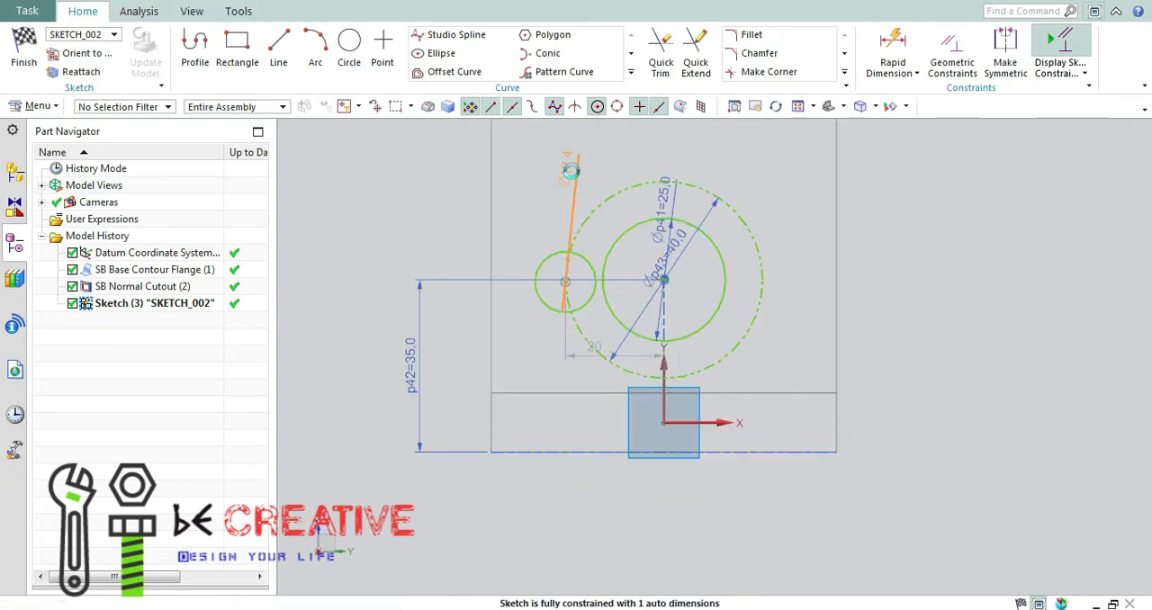
double_click(570, 170)
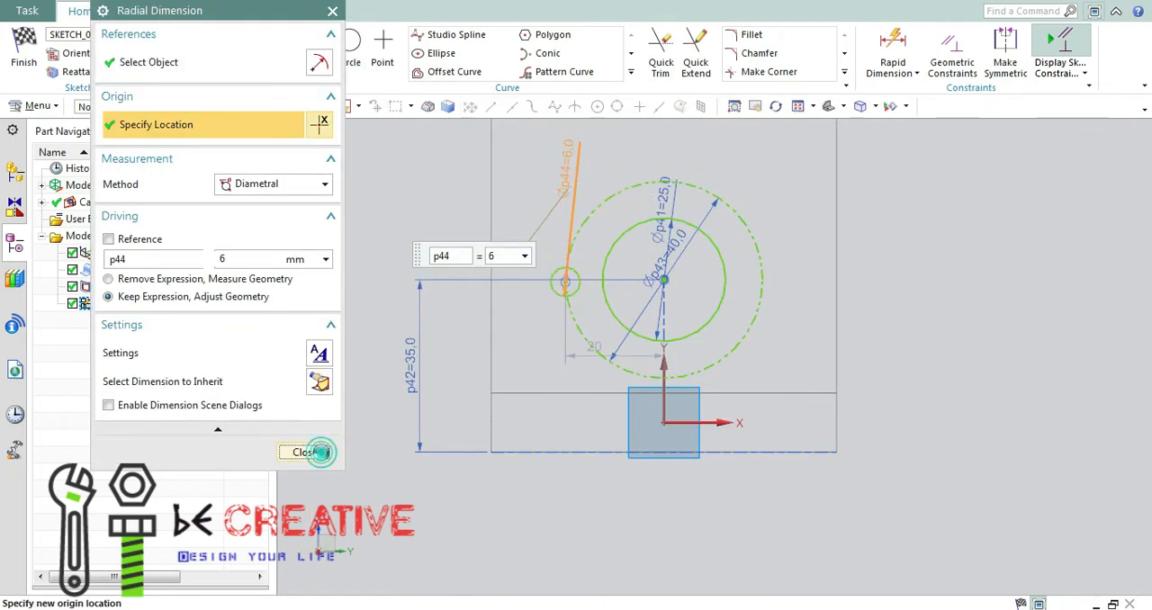
click(305, 452)
Draw a horizontal line about 39.5 mm long from the central circle's centre leftward past the 6 mm circle and convert it to reference.
scroll(663, 301, down, 3)
click(286, 56)
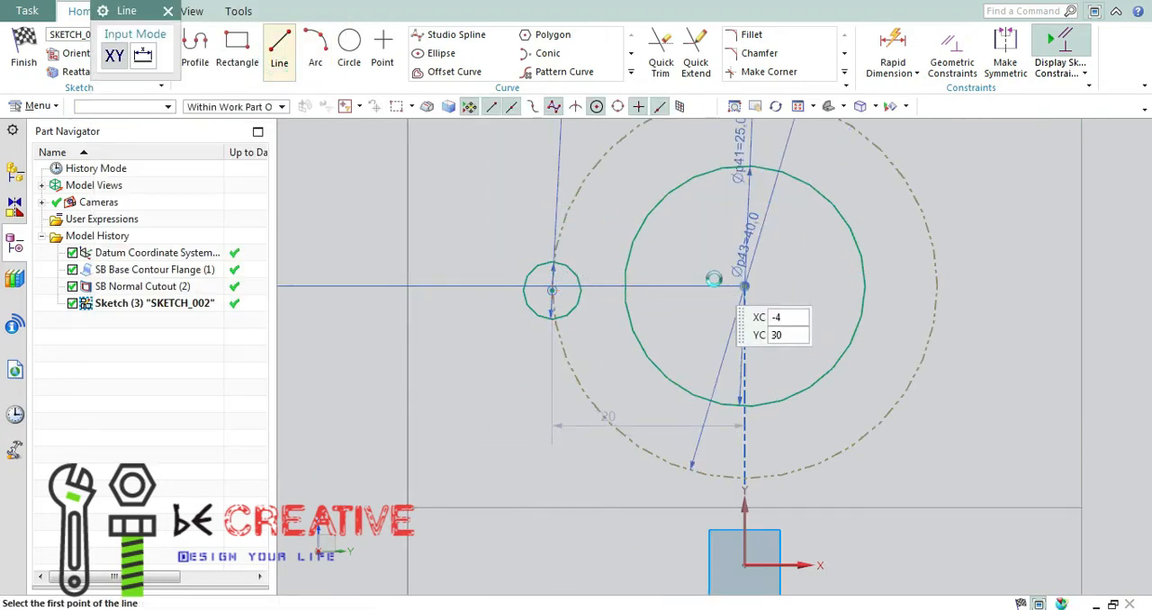
click(744, 286)
click(365, 286)
key(Escape)
right_click(386, 286)
click(456, 319)
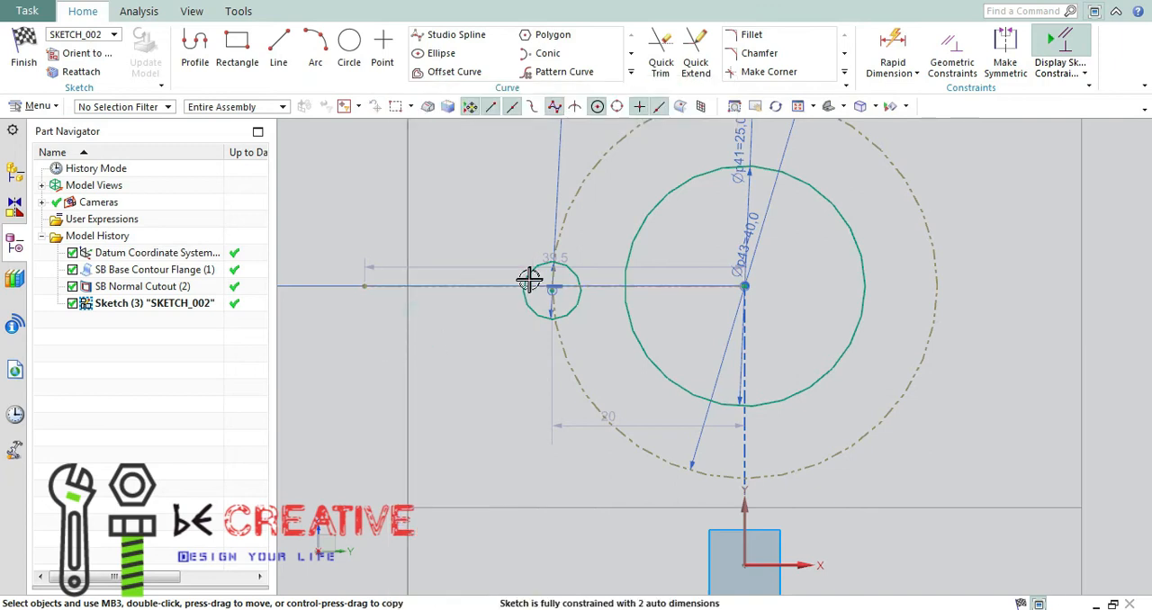
Constrain the 6 mm circle's centre onto the horizontal reference line with Point on Curve and close the constraints.
scroll(540, 288, down, 3)
key(c)
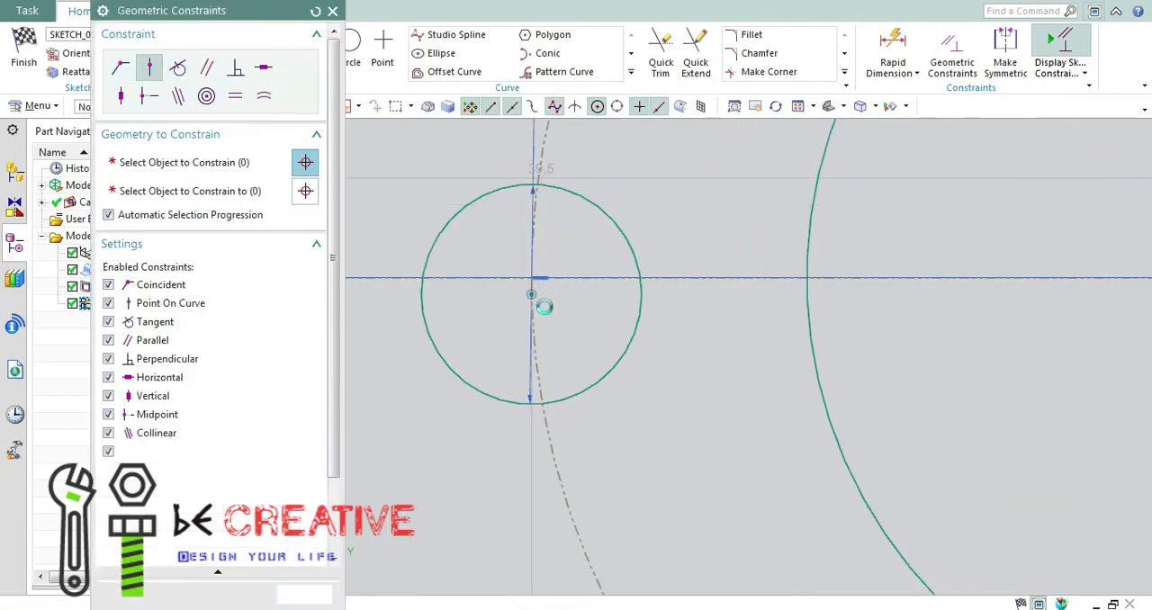
click(666, 277)
click(532, 293)
click(335, 600)
Start a circular Pattern Curve of the 6 mm circle with the central circle's centre as rotation point.
scroll(533, 298, down, 9)
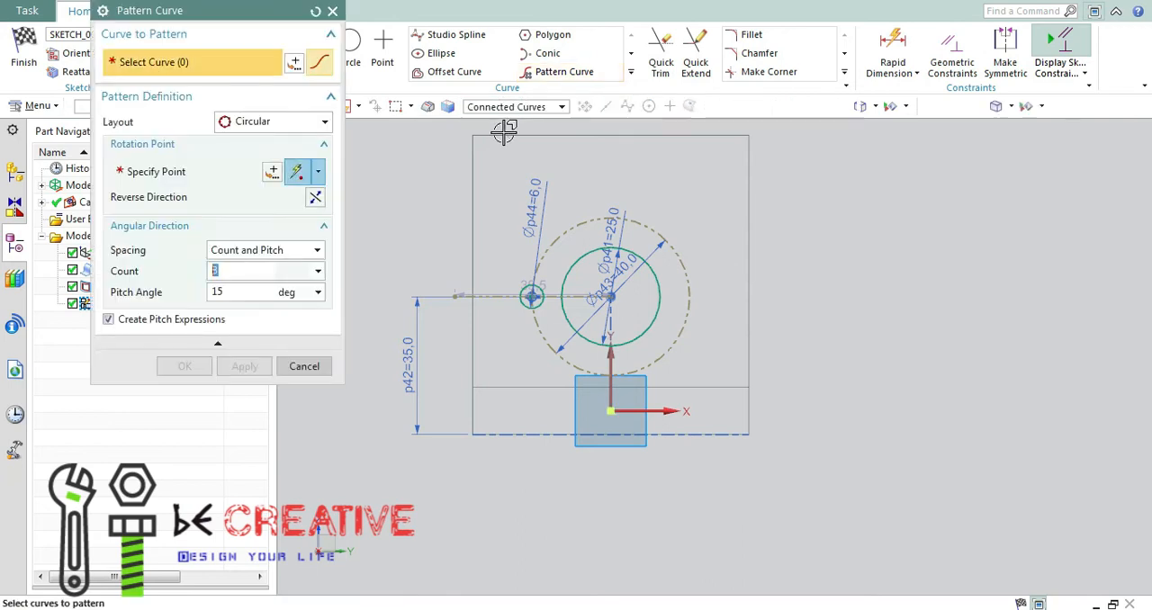
scroll(537, 276, up, 3)
click(545, 300)
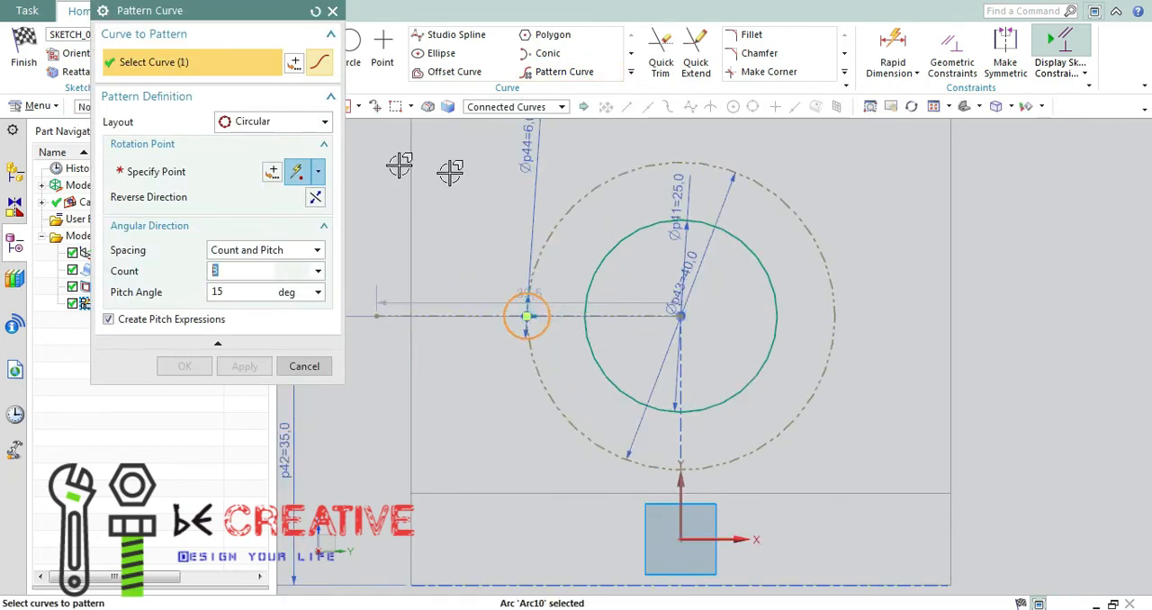
click(205, 171)
click(777, 302)
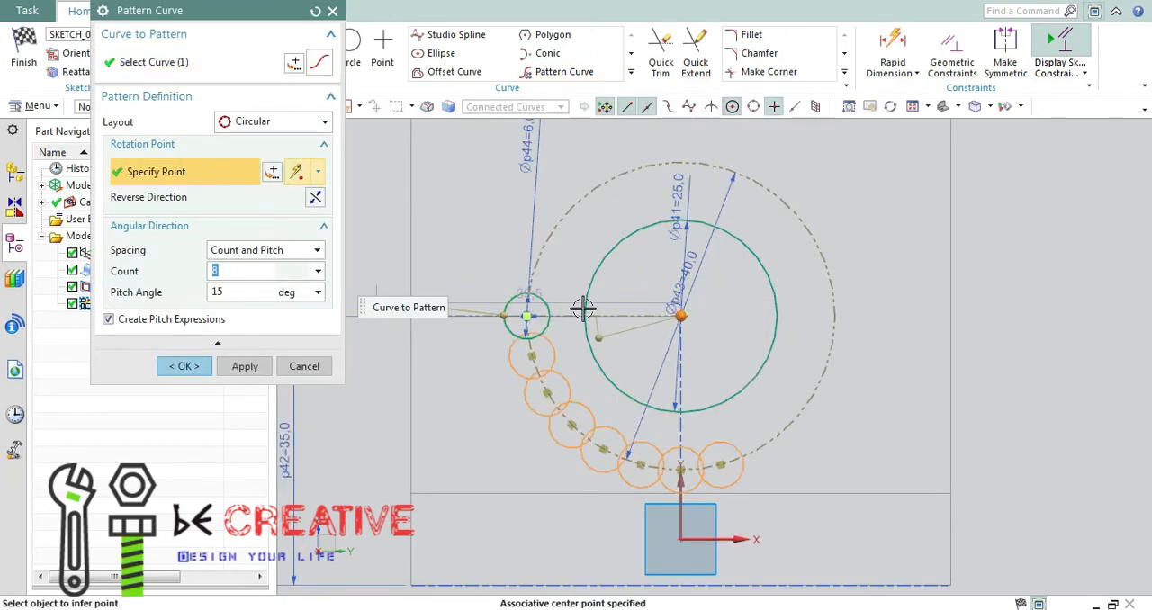
Set the pattern to Count and Span with a count of 4 over 360 degrees, check it against the Paint drawing and create it.
key(Tab)
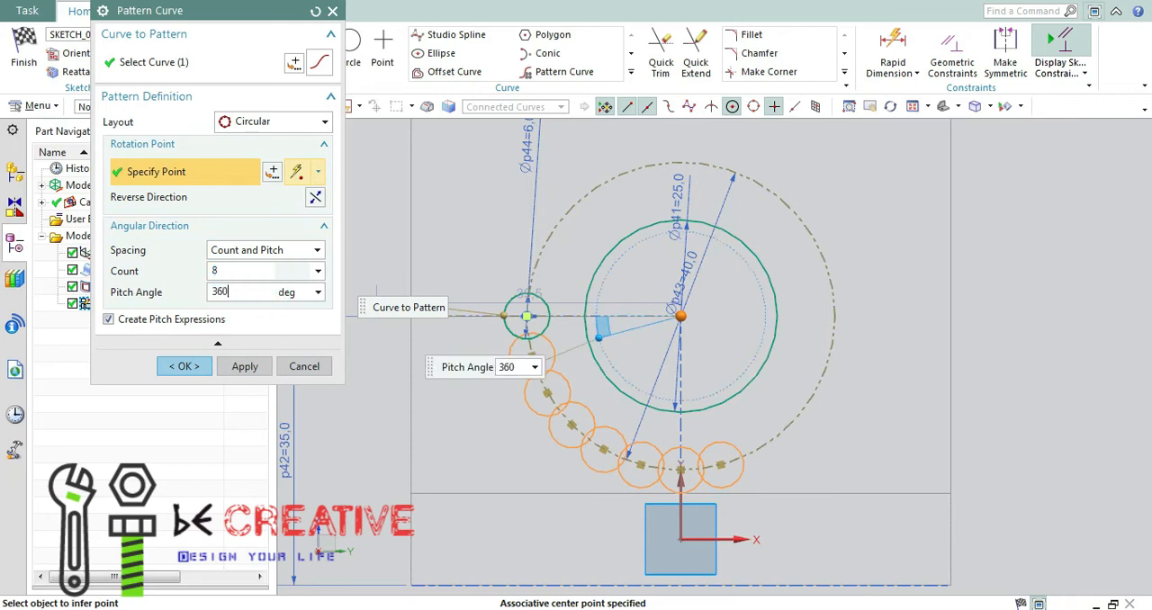
key(Return)
click(281, 251)
click(243, 278)
drag(255, 292, 159, 291)
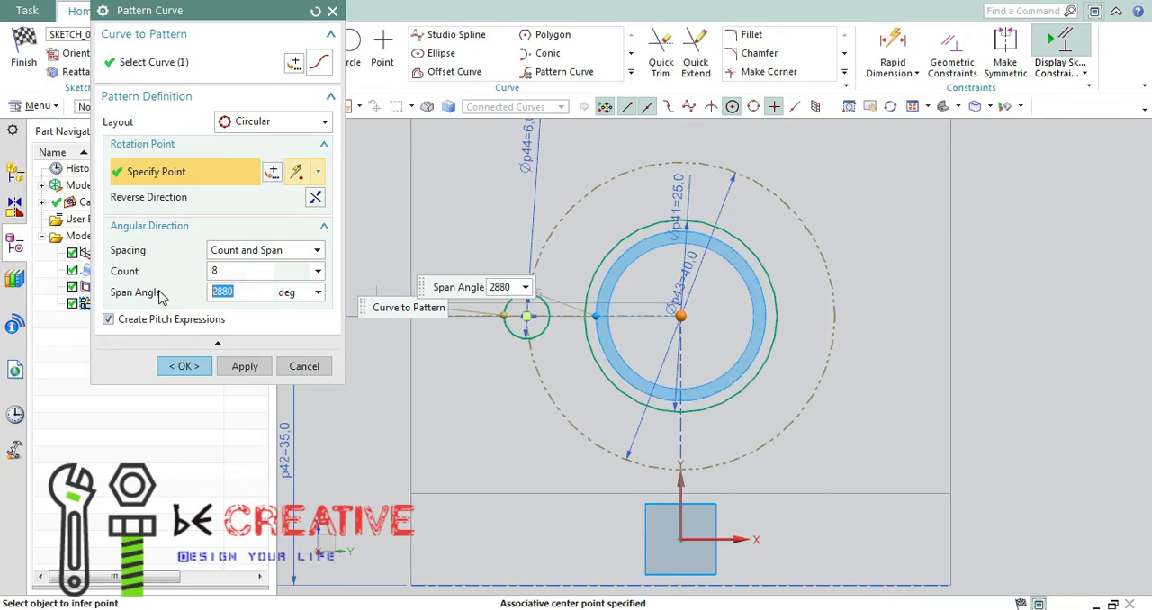
text(360)
key(Return)
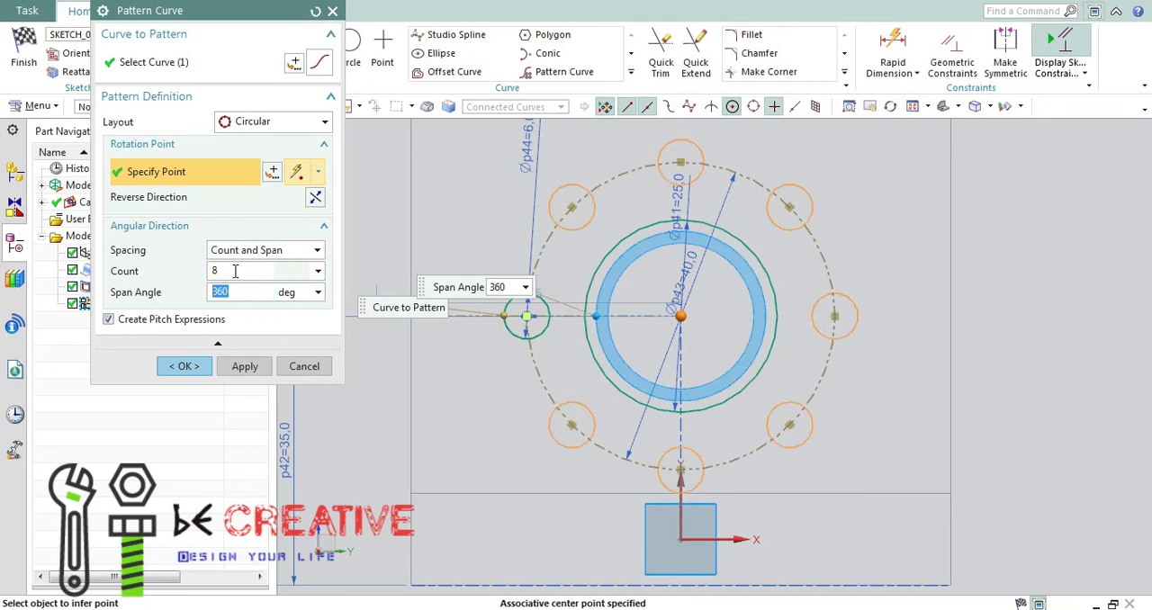
drag(234, 270, 191, 272)
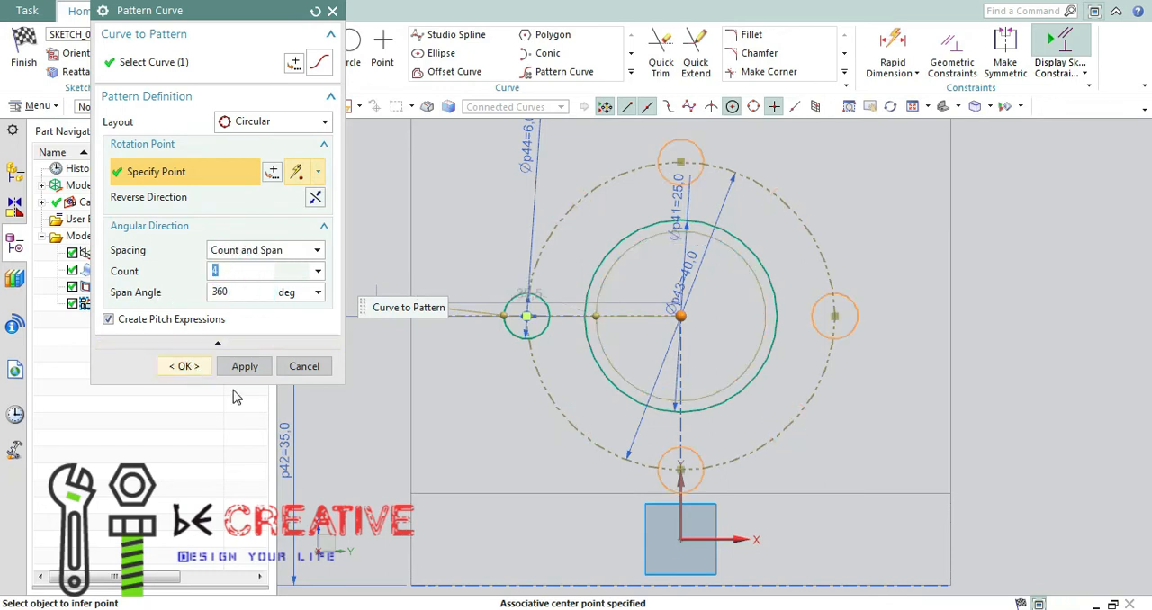
key(alt+Tab)
click(706, 180)
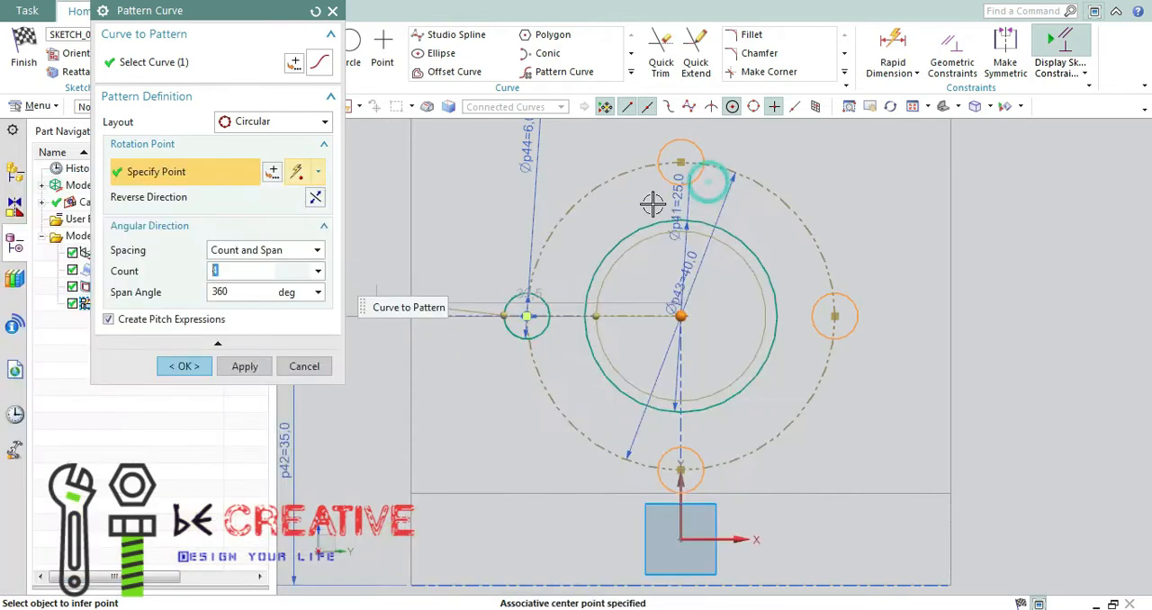
click(186, 366)
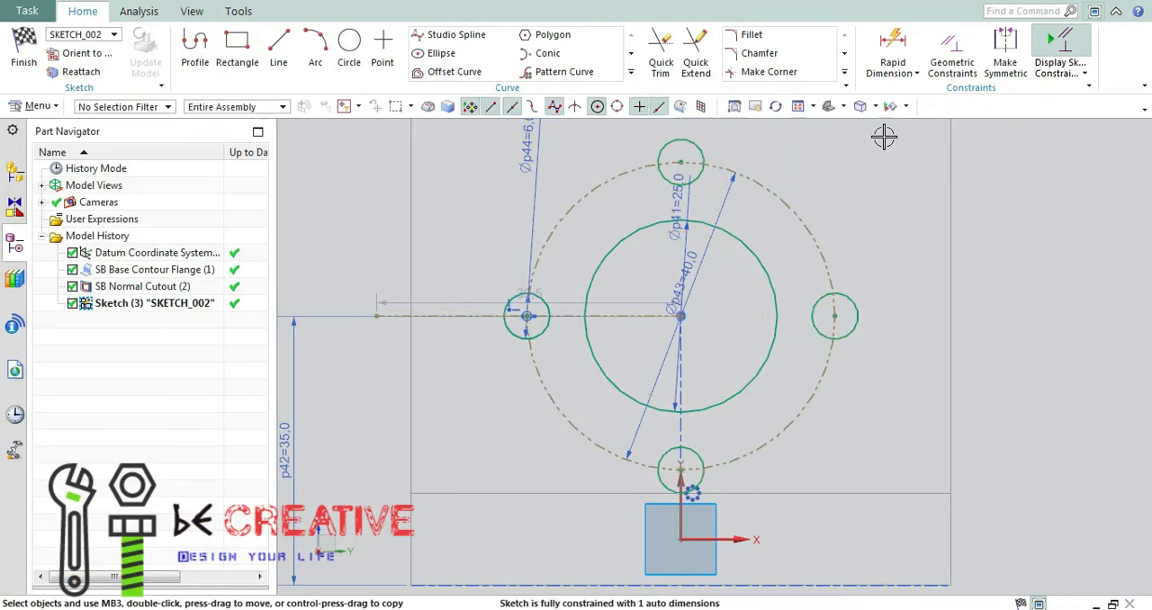
Draw an arc with a radius of about 37 mm from the wall's left edge to its right edge, curving over the holes.
click(798, 107)
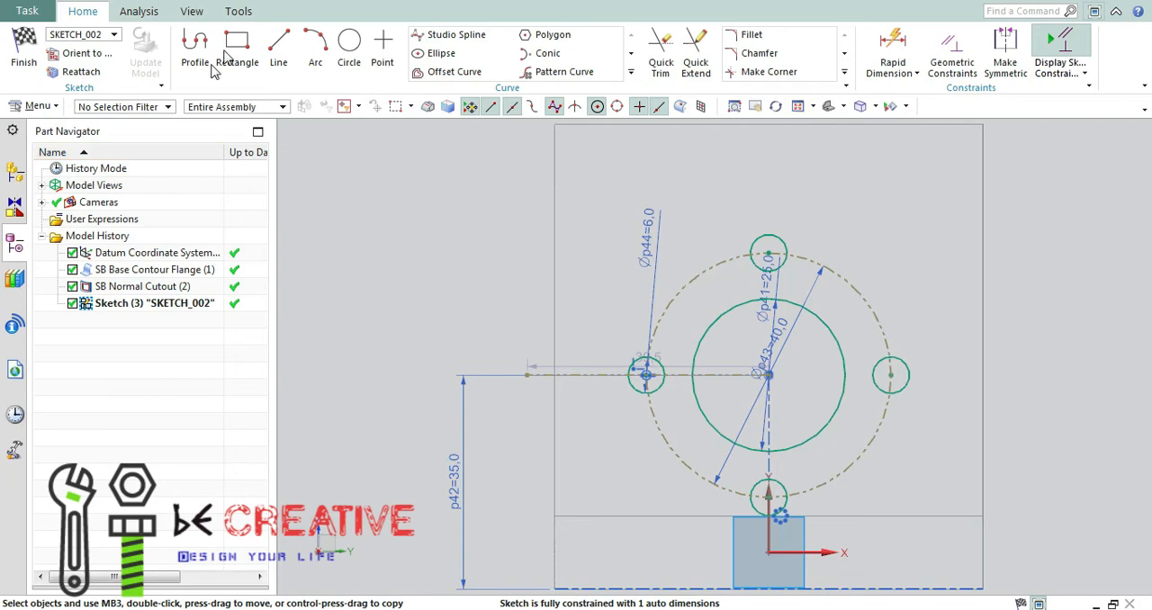
click(316, 56)
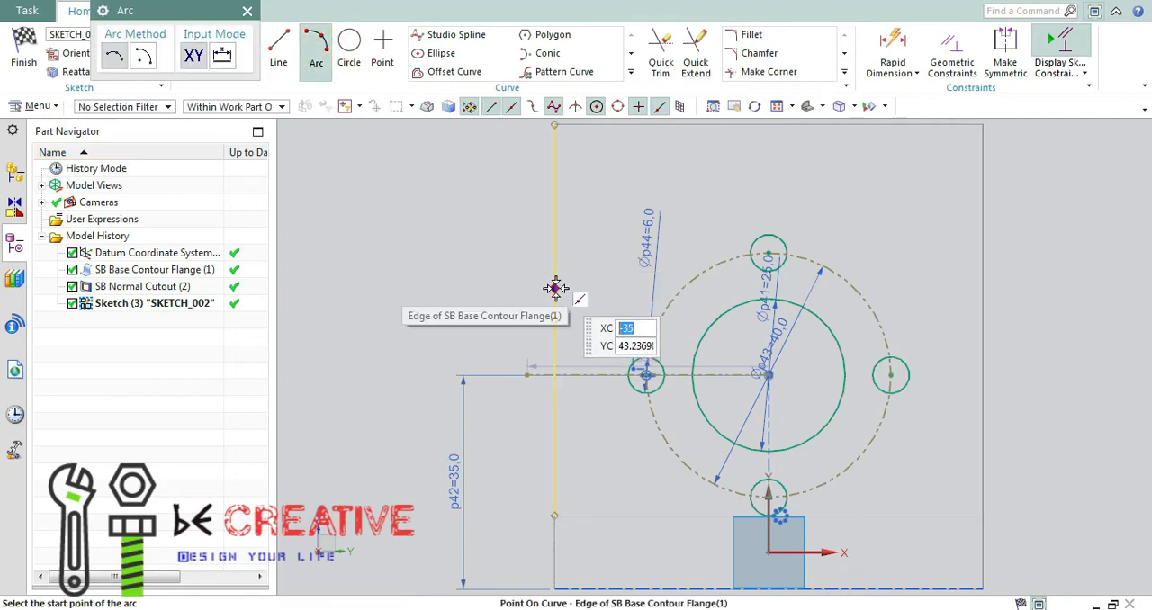
click(555, 288)
click(983, 288)
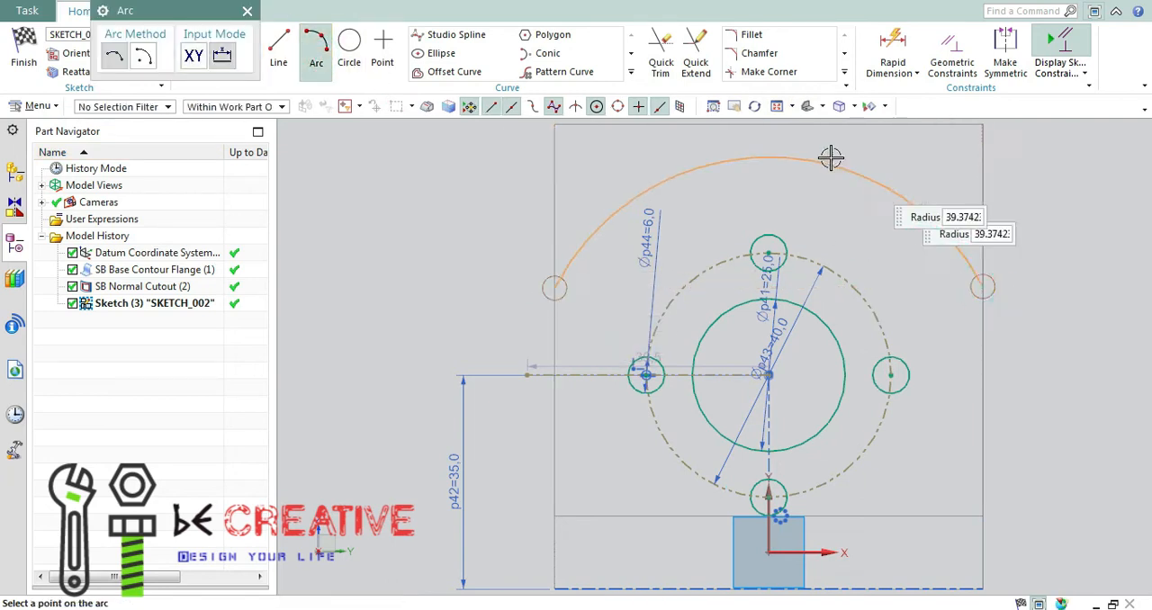
key(Escape)
Set the large arc's radius to 35 mm and close the dimension.
double_click(725, 213)
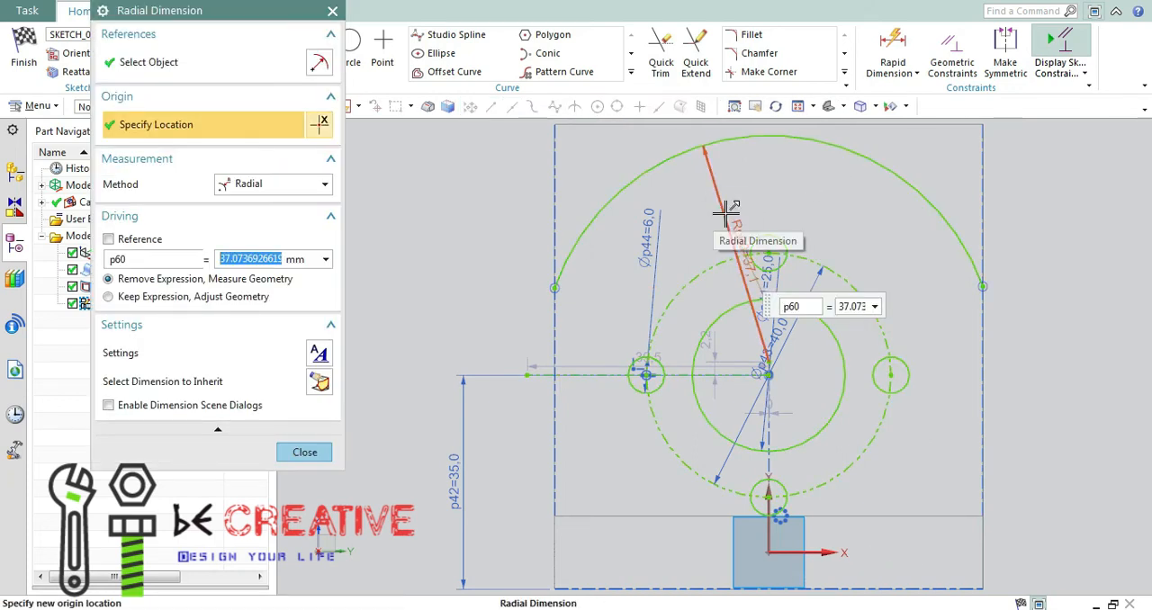
text(35)
key(Return)
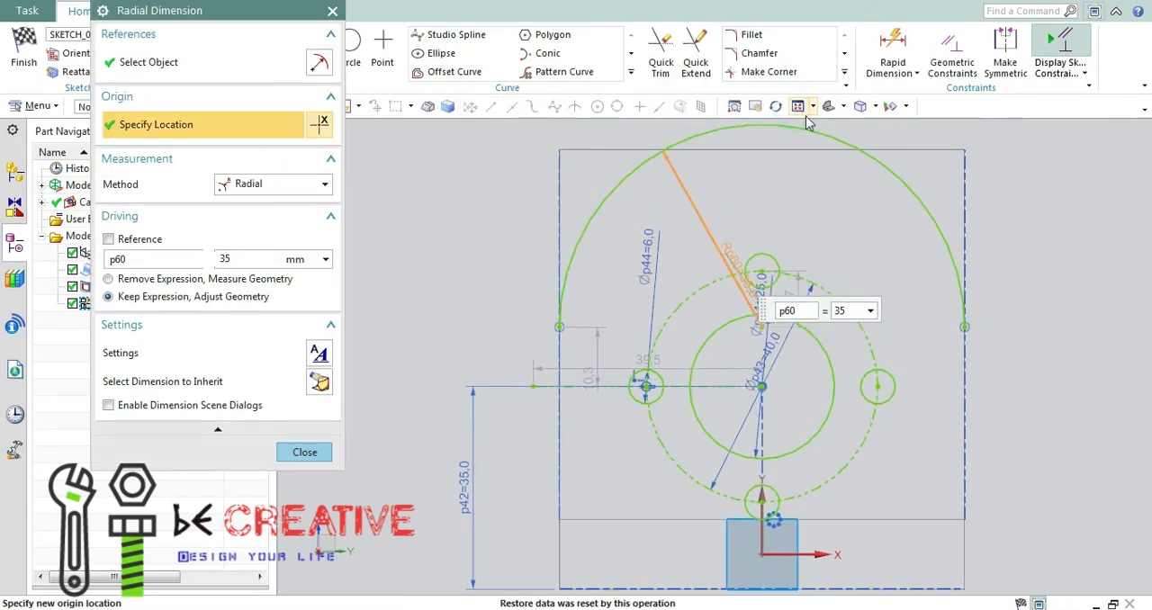
click(304, 452)
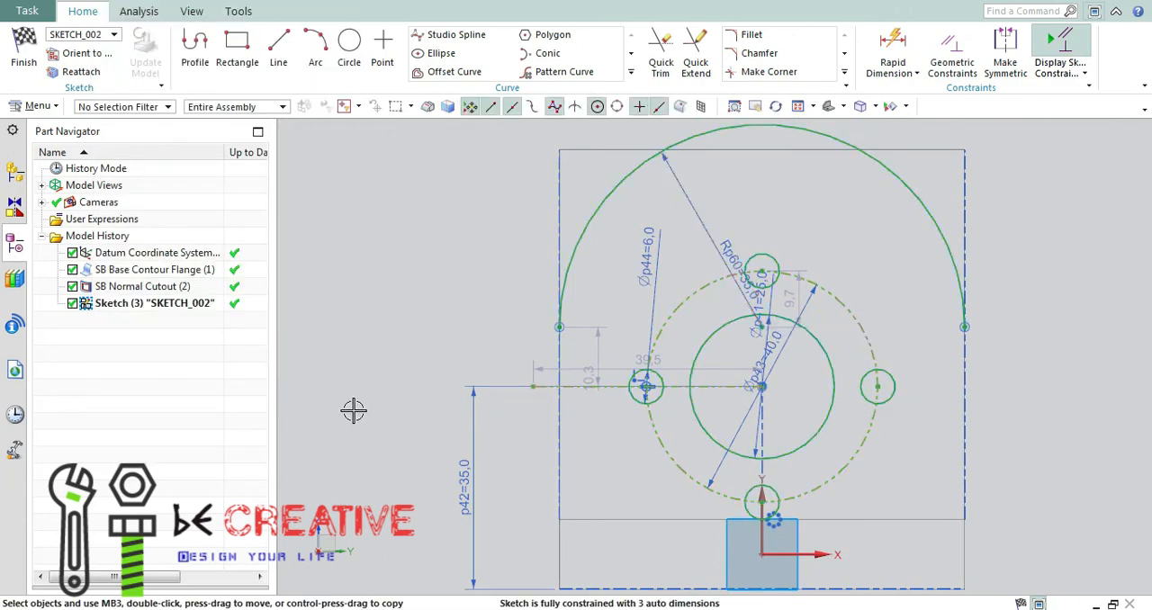
Try to constrain the large R35 arc to the wall's top edge, and undo the attempt.
key(c)
click(846, 135)
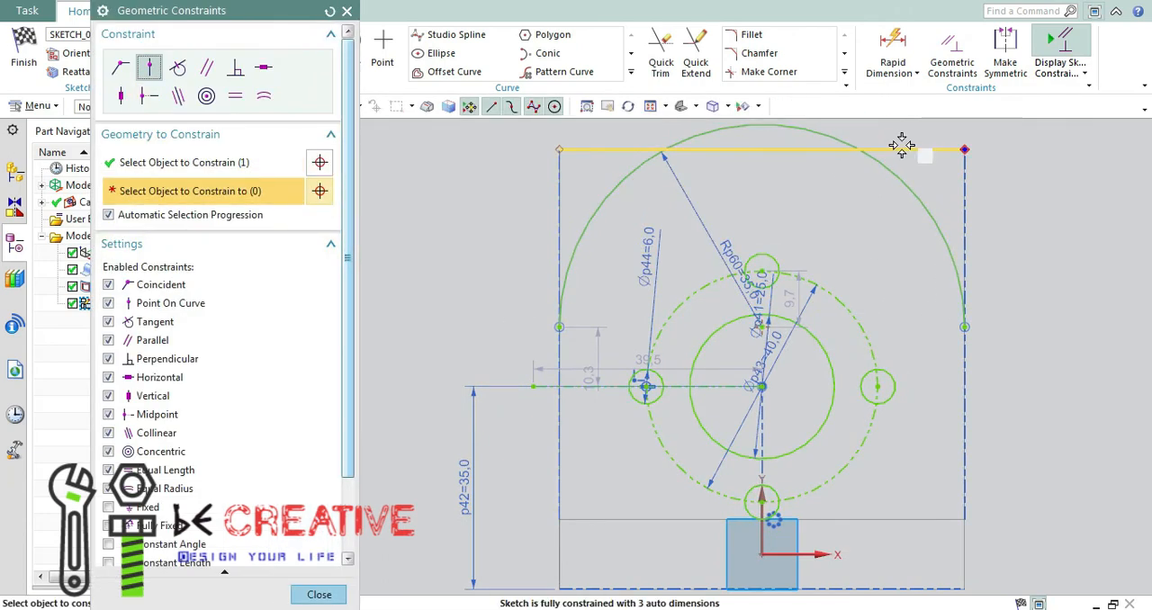
click(902, 146)
key(ctrl+z)
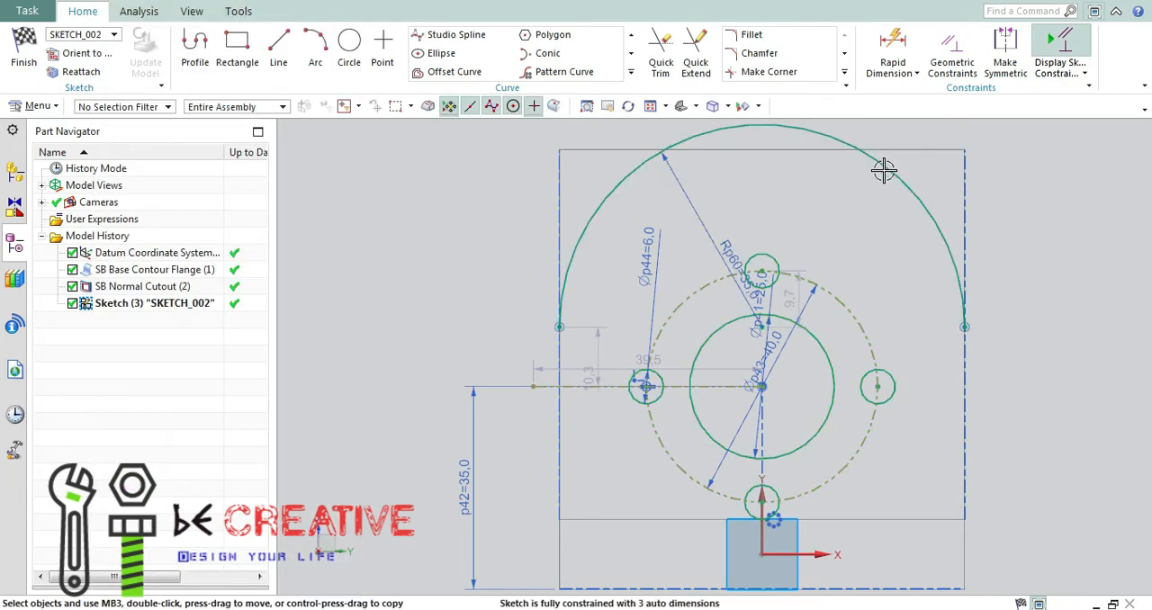
Dimension the vertical distance between the wall's top edge and the large arc's centre, setting it to 35 mm.
scroll(779, 327, up, 2)
scroll(774, 332, down, 3)
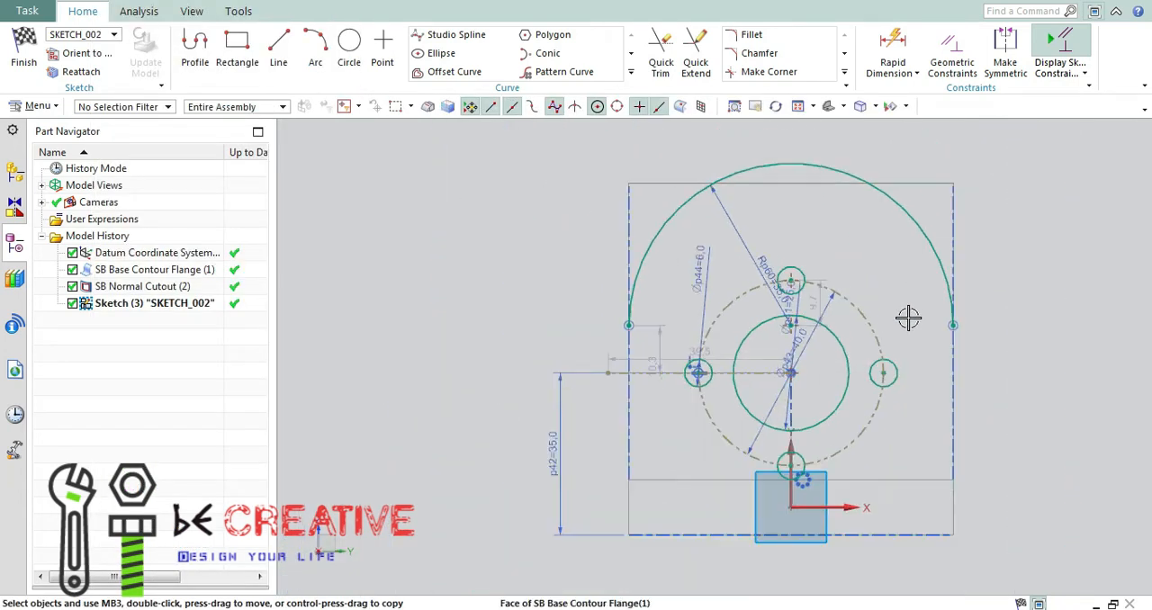
key(d)
click(826, 307)
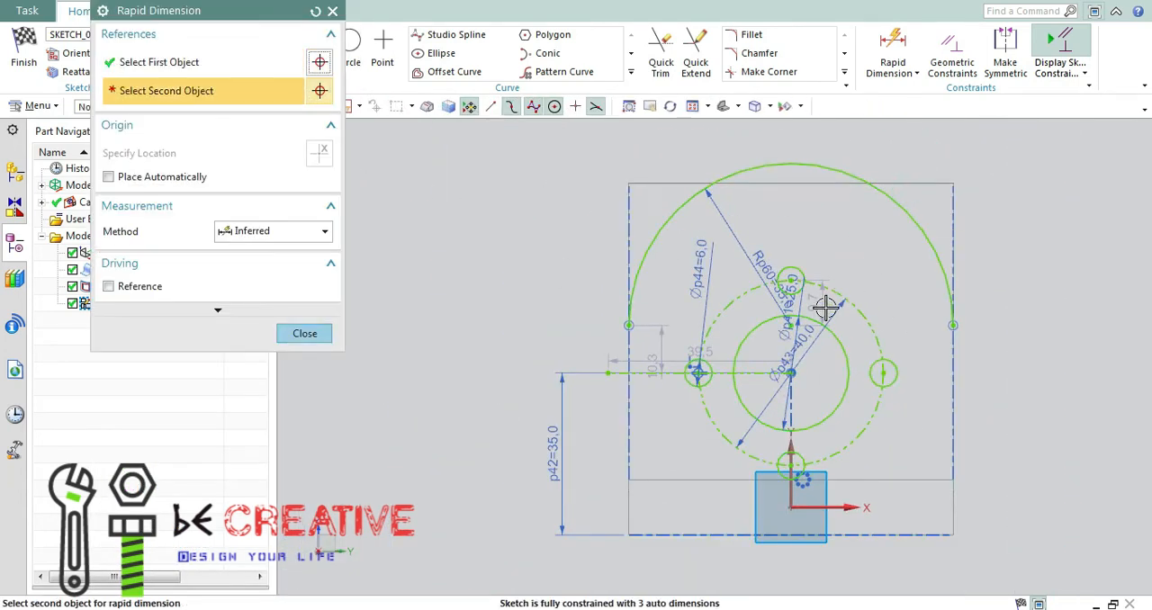
scroll(801, 331, up, 7)
click(741, 312)
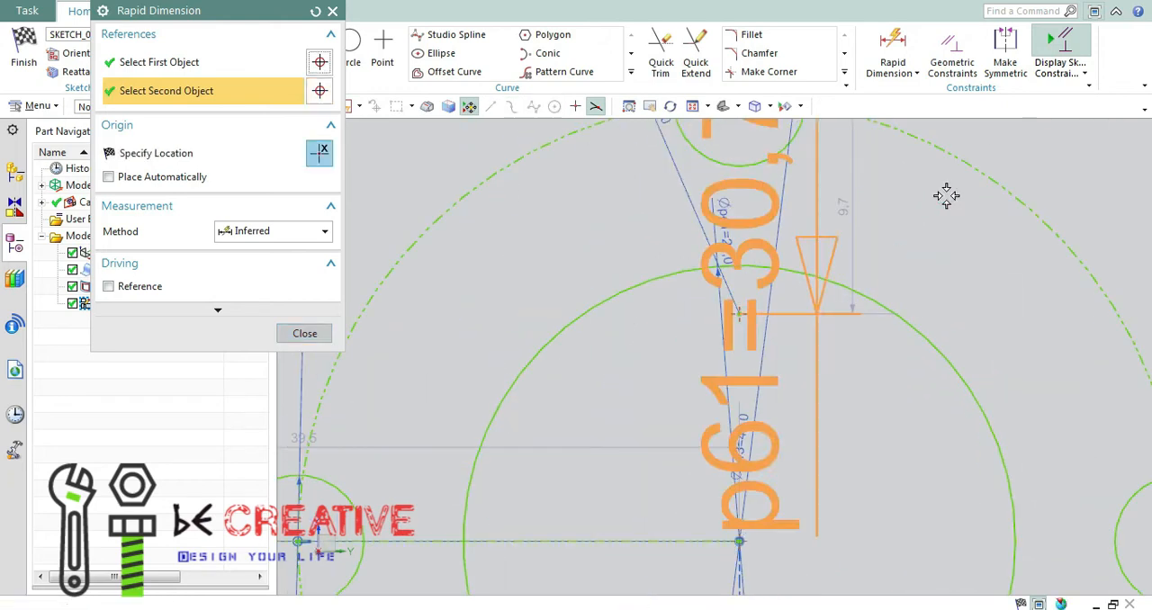
scroll(940, 195, down, 10)
click(1021, 186)
text(35)
key(Return)
click(304, 332)
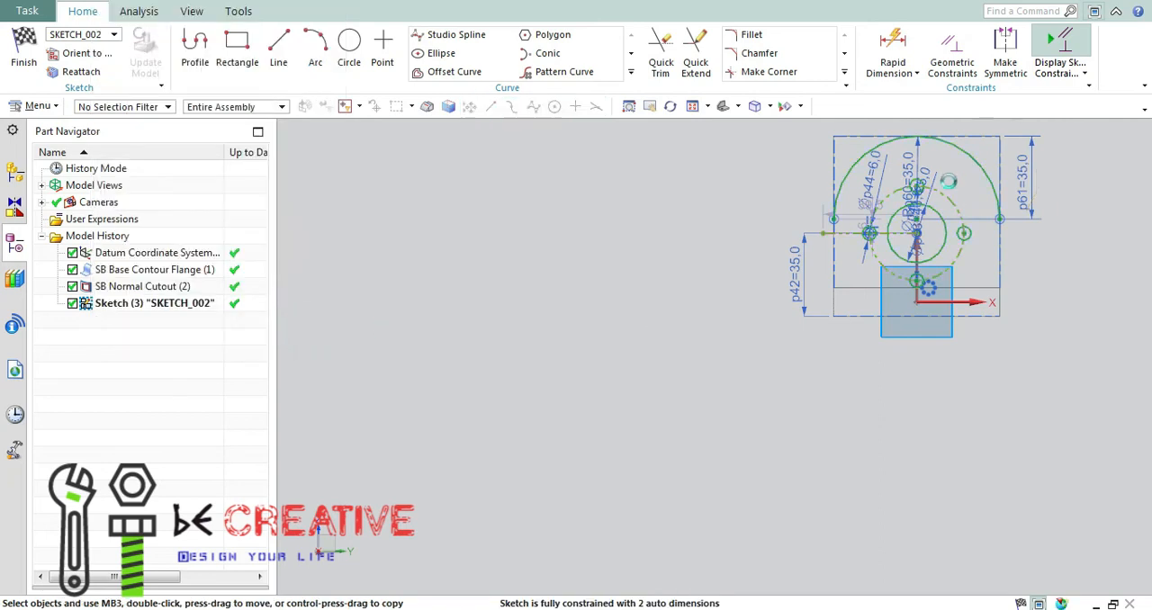
click(797, 106)
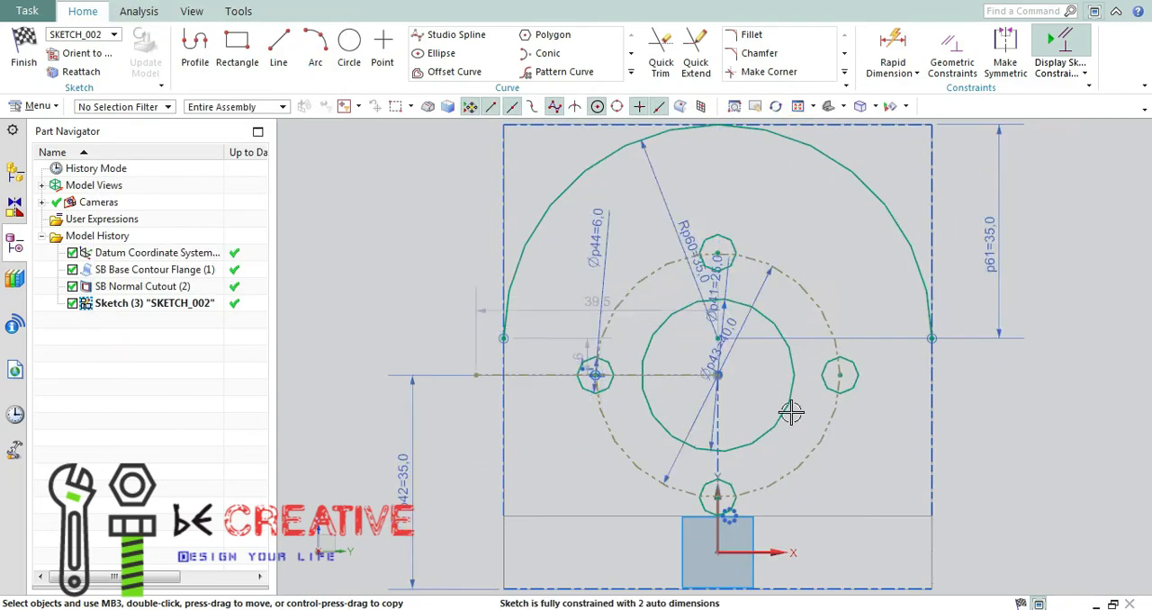
Start a Profile at the large arc's left endpoint, drawing a 9 mm line outward and a 42 mm line upward past the wall.
click(282, 52)
click(171, 12)
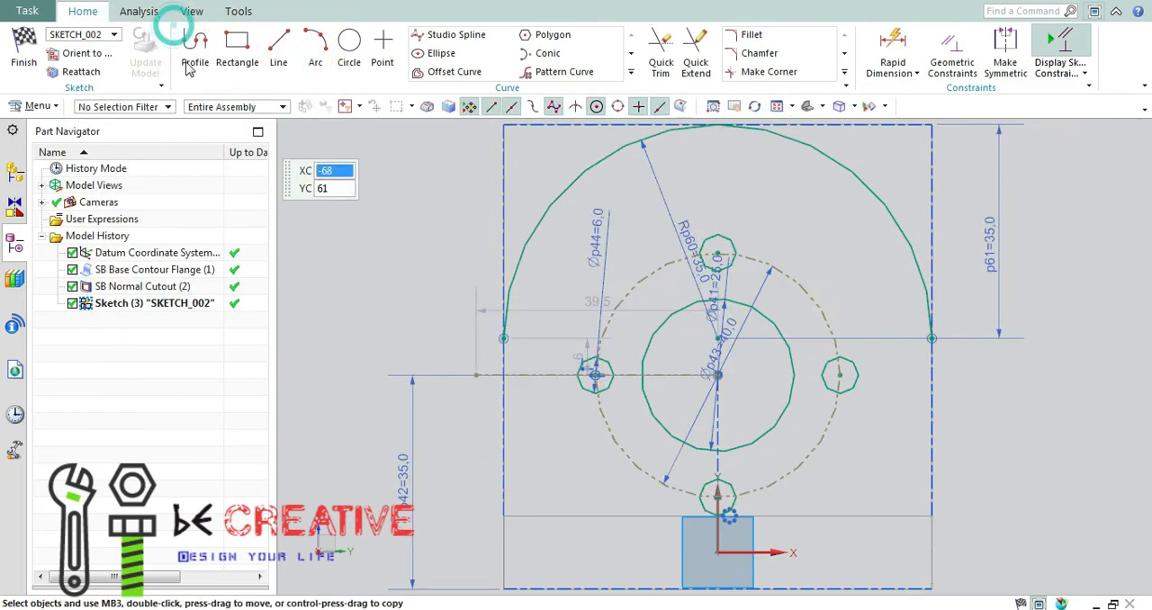
click(194, 50)
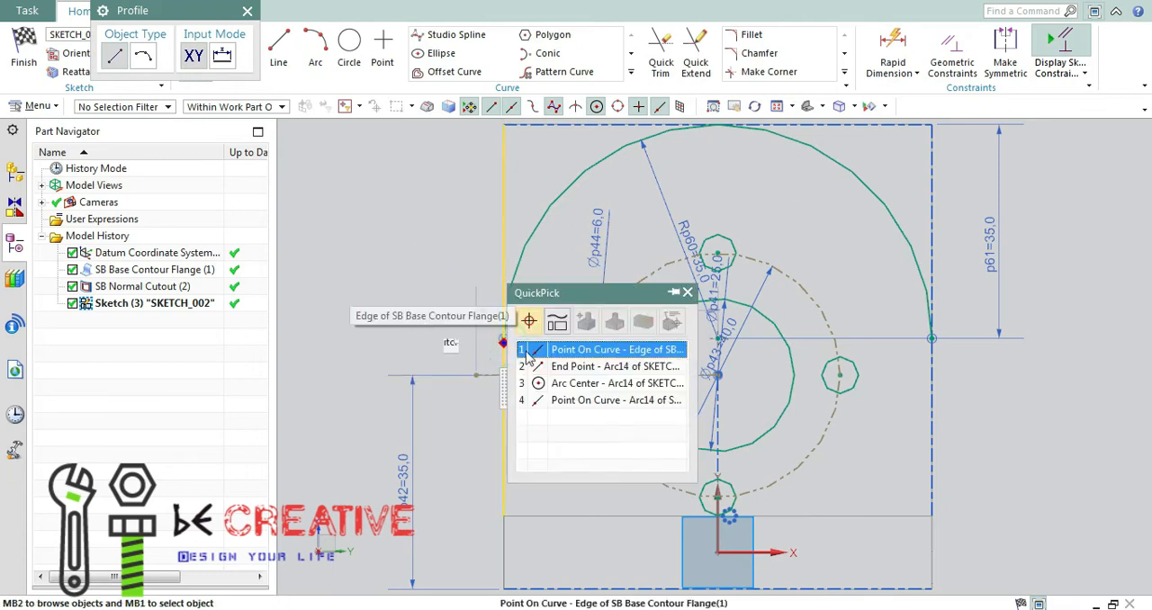
click(558, 353)
key(Escape)
scroll(509, 337, up, 7)
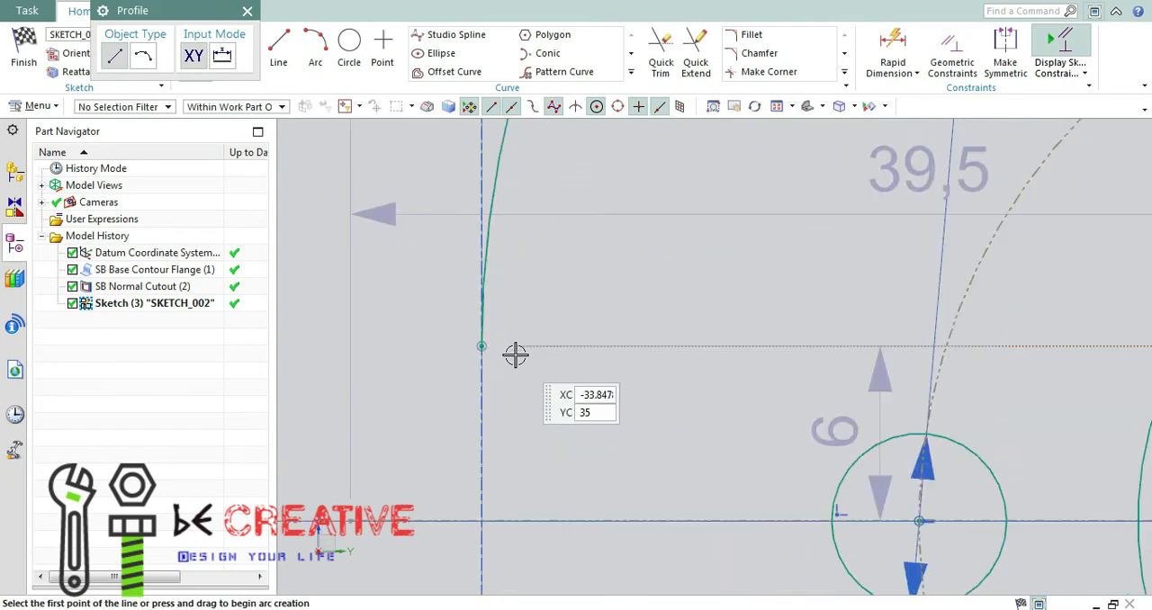
click(481, 345)
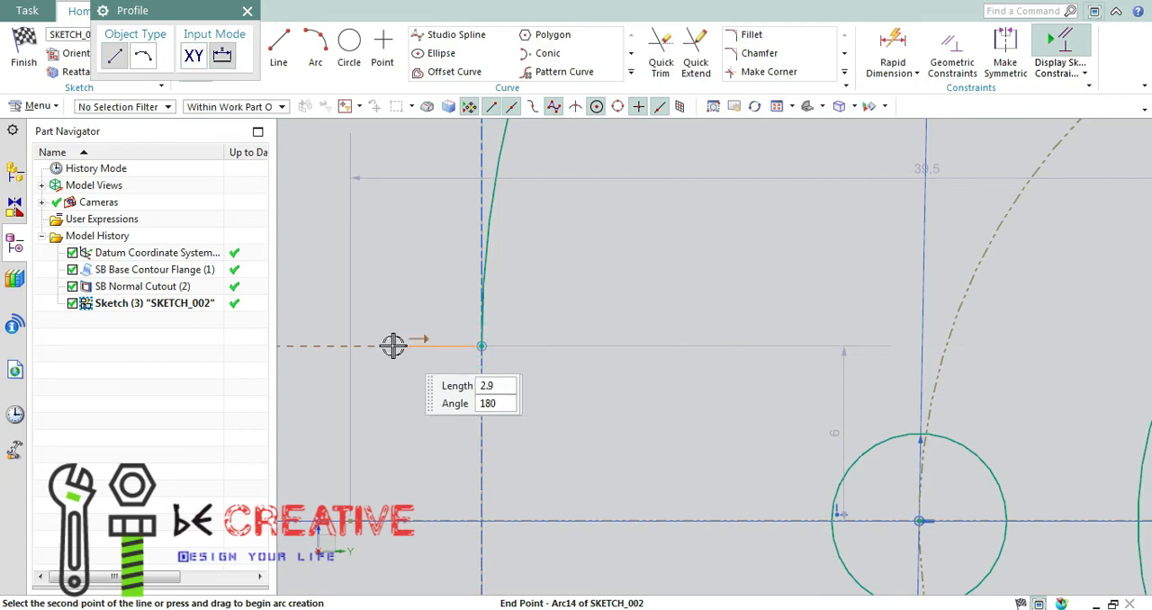
scroll(394, 340, down, 4)
scroll(393, 340, down, 5)
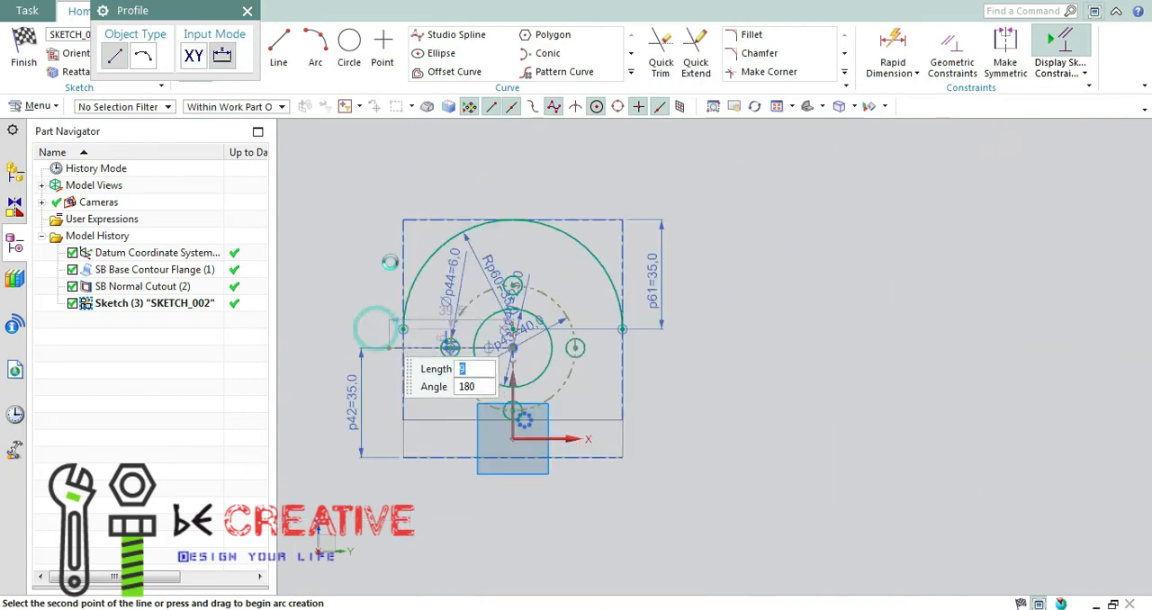
click(374, 197)
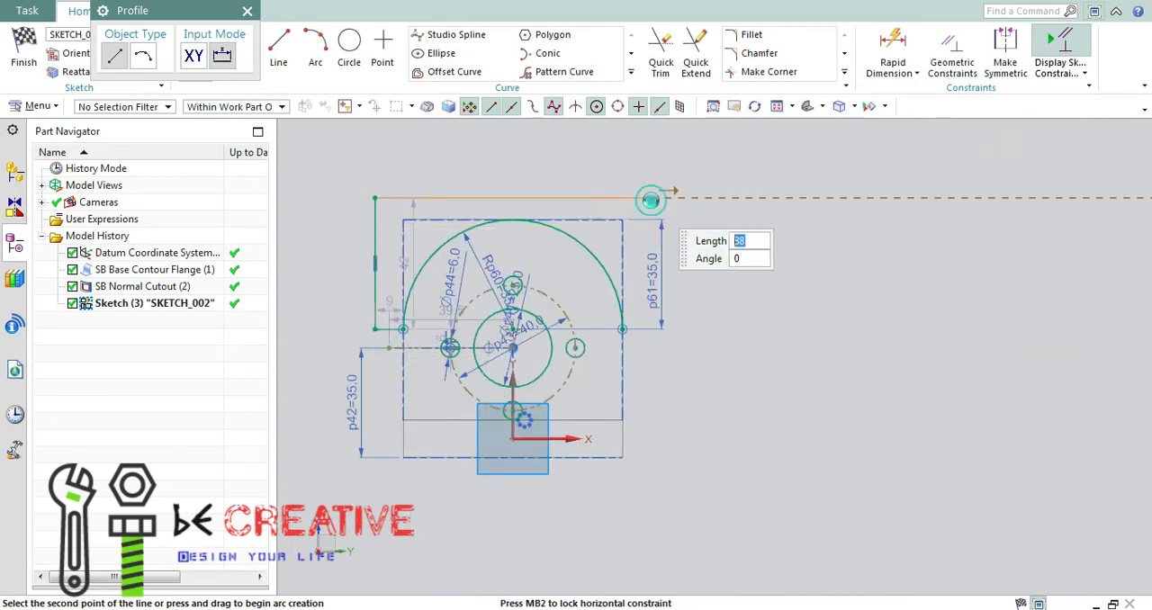
Continue the profile 88 mm across above the wall, 42 mm down and 9 mm back to the arc's right endpoint.
click(650, 200)
scroll(655, 327, up, 4)
click(661, 328)
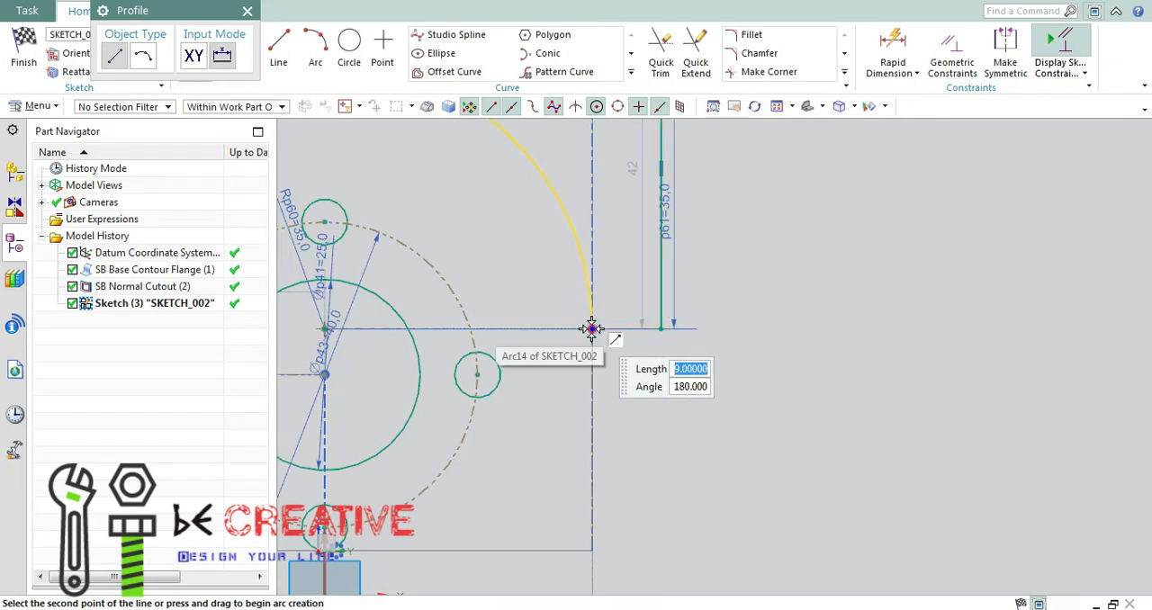
click(591, 329)
click(680, 337)
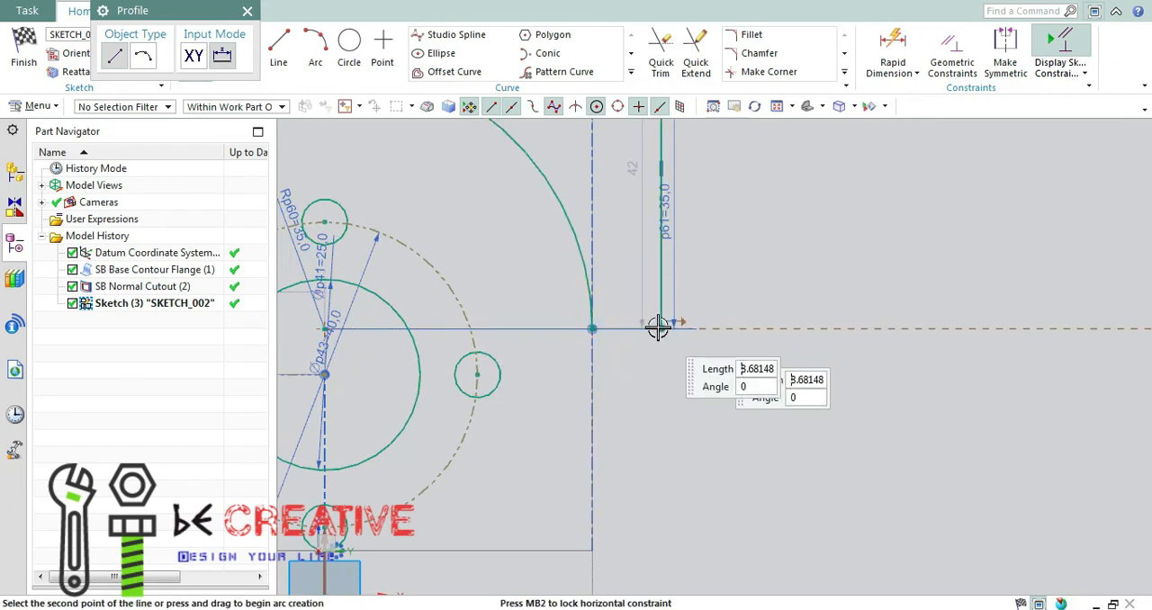
key(Escape)
key(Escape)
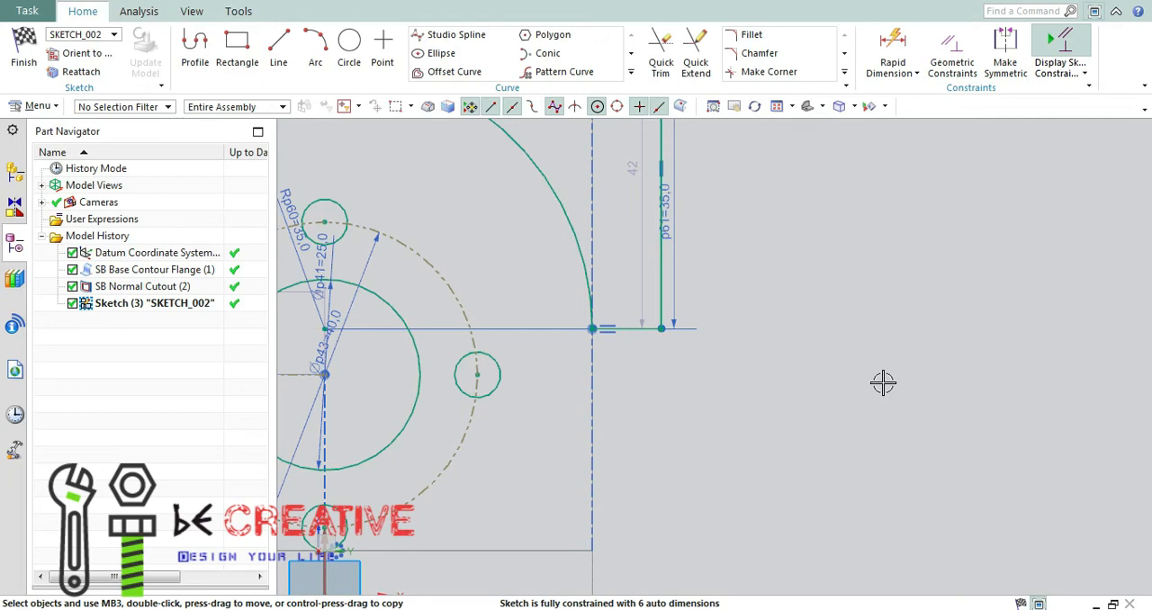
Finish the wall sketch and switch the bracket's display to shaded.
scroll(839, 306, down, 4)
click(30, 63)
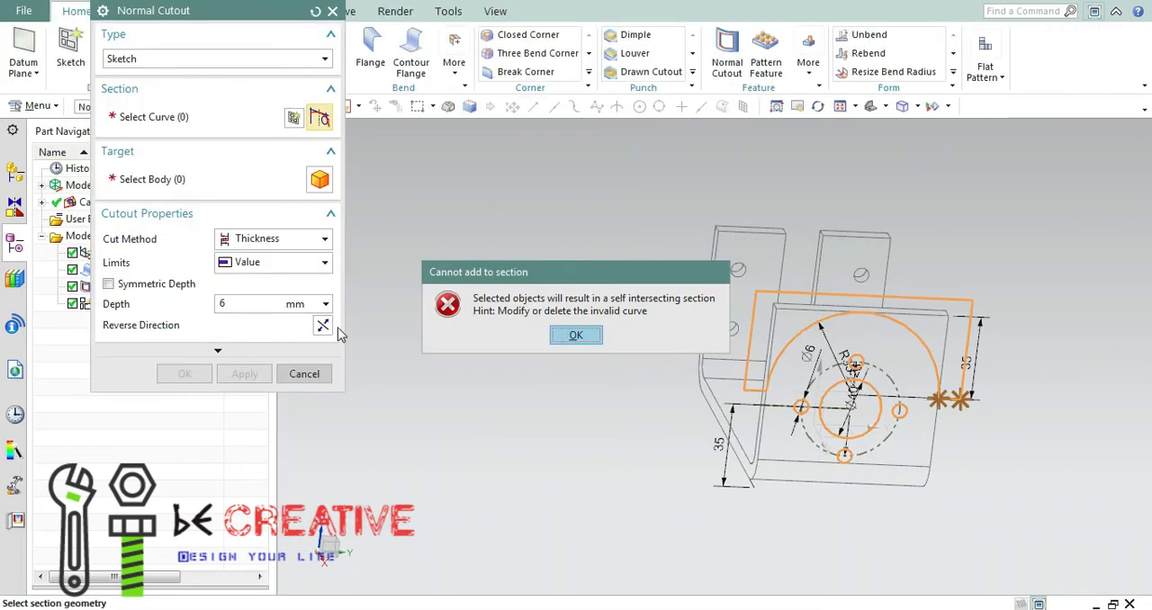
click(576, 336)
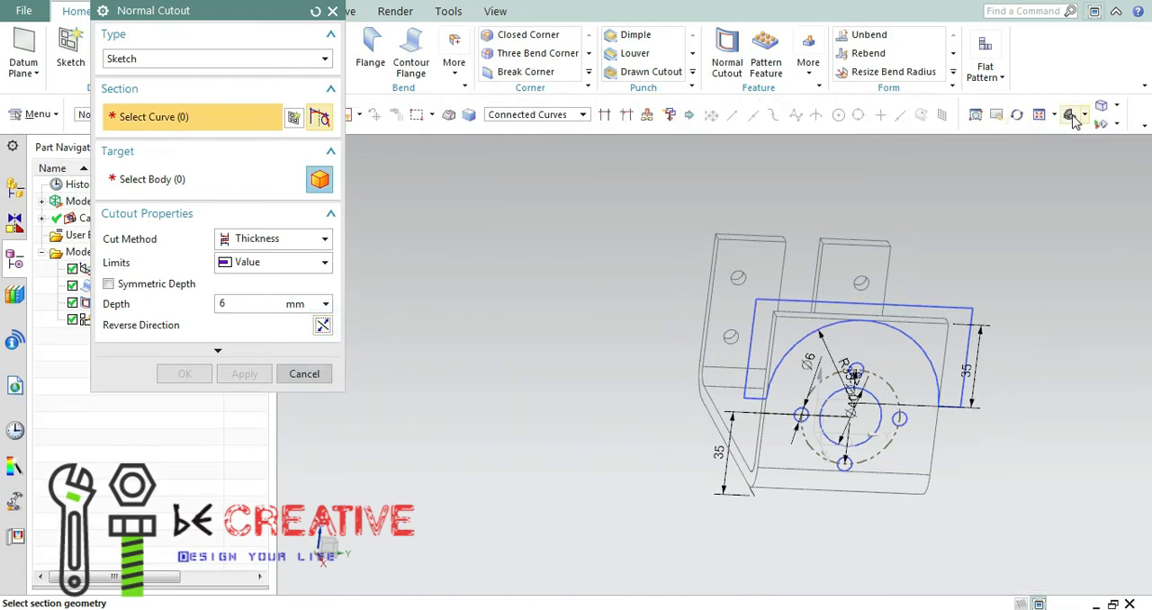
click(1117, 106)
click(1028, 124)
mouse_move(1028, 483)
middle_down()
mouse_move(1067, 483)
mouse_move(1053, 484)
middle_up()
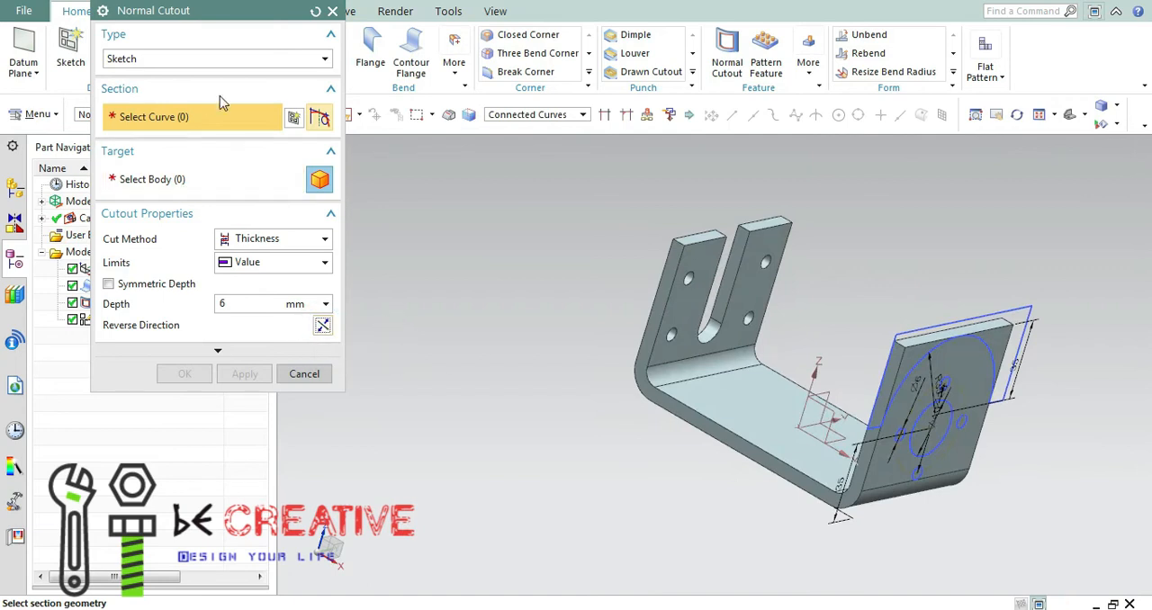
Try to select the profile with the R35 arc and the central circle as connected curves for the cutout section.
click(1023, 319)
scroll(1013, 392, up, 4)
scroll(1057, 450, down, 4)
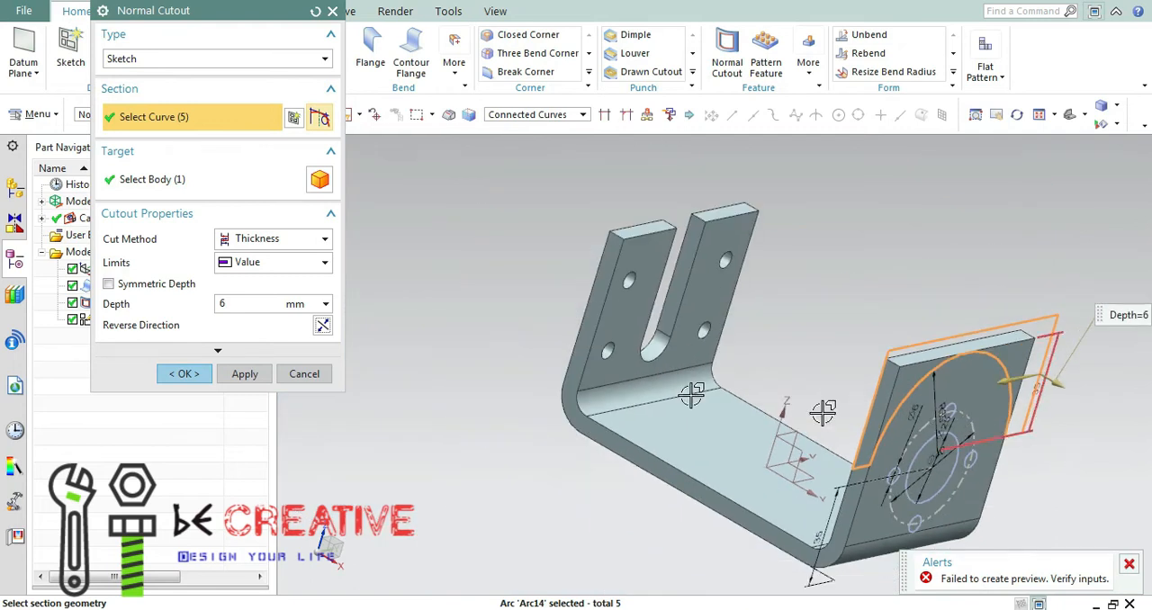
scroll(985, 468, up, 3)
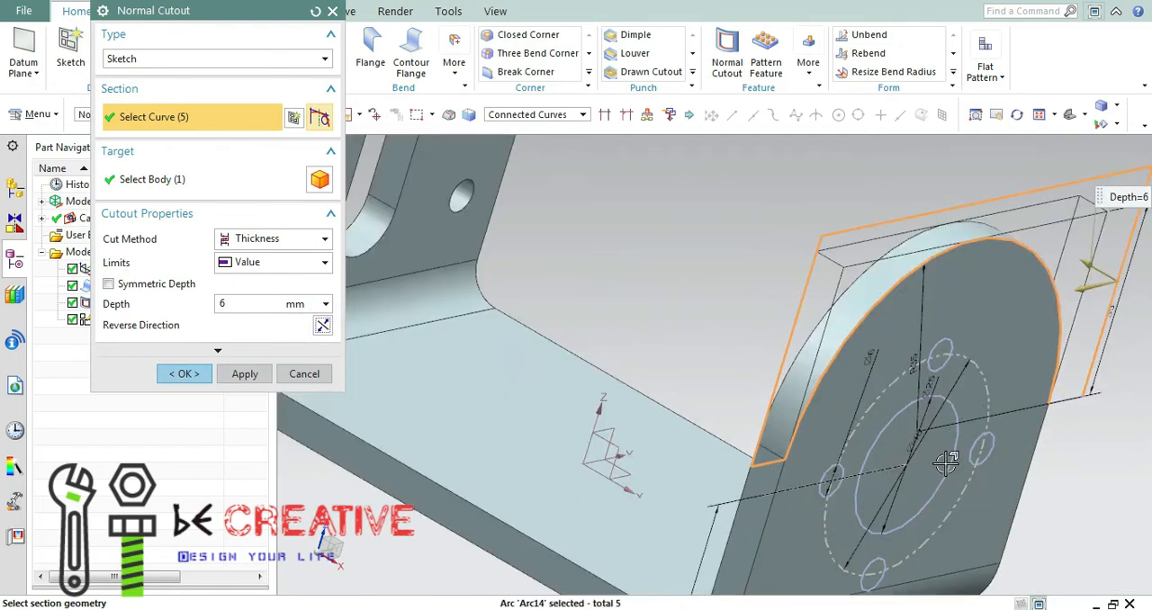
click(981, 459)
Set the curve rule to Region Boundary Curves and try to add the region outside the R35 arc to the section.
click(537, 115)
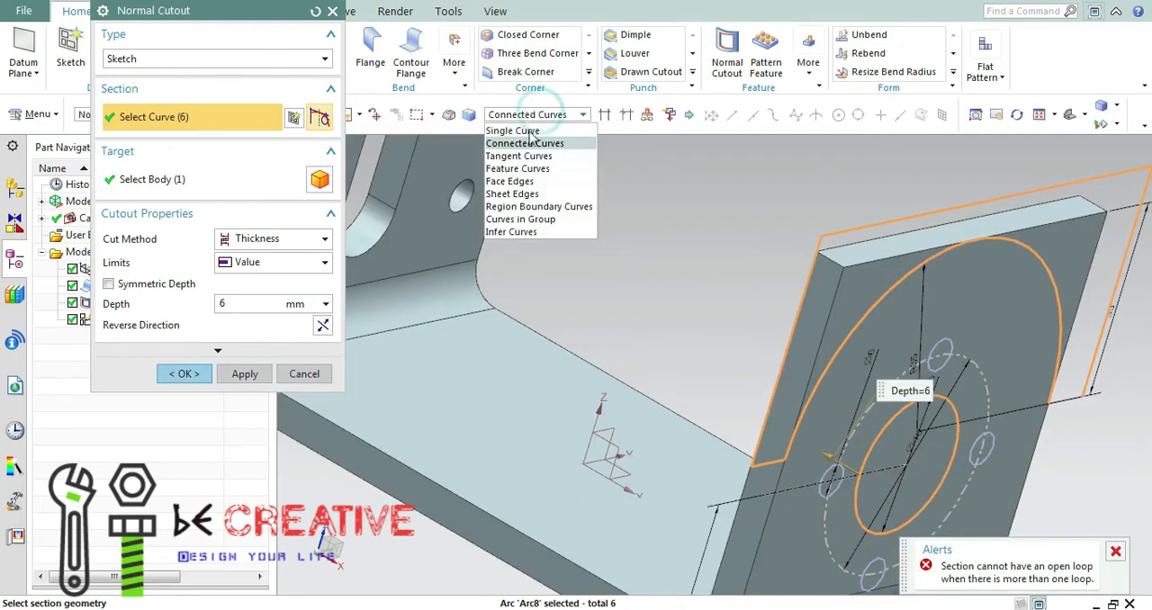
click(531, 205)
click(891, 248)
click(575, 338)
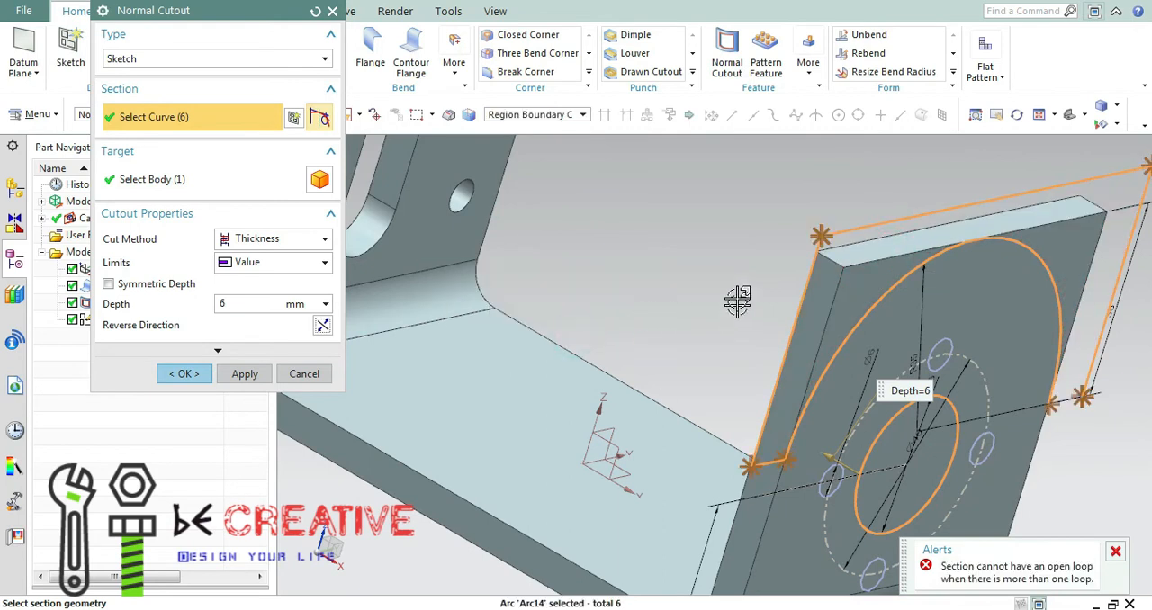
Add the central circle's region and the four 6 mm circles to the cutout section.
scroll(738, 300, down, 3)
middle_drag(904, 385, 819, 349)
scroll(787, 335, up, 4)
click(787, 335)
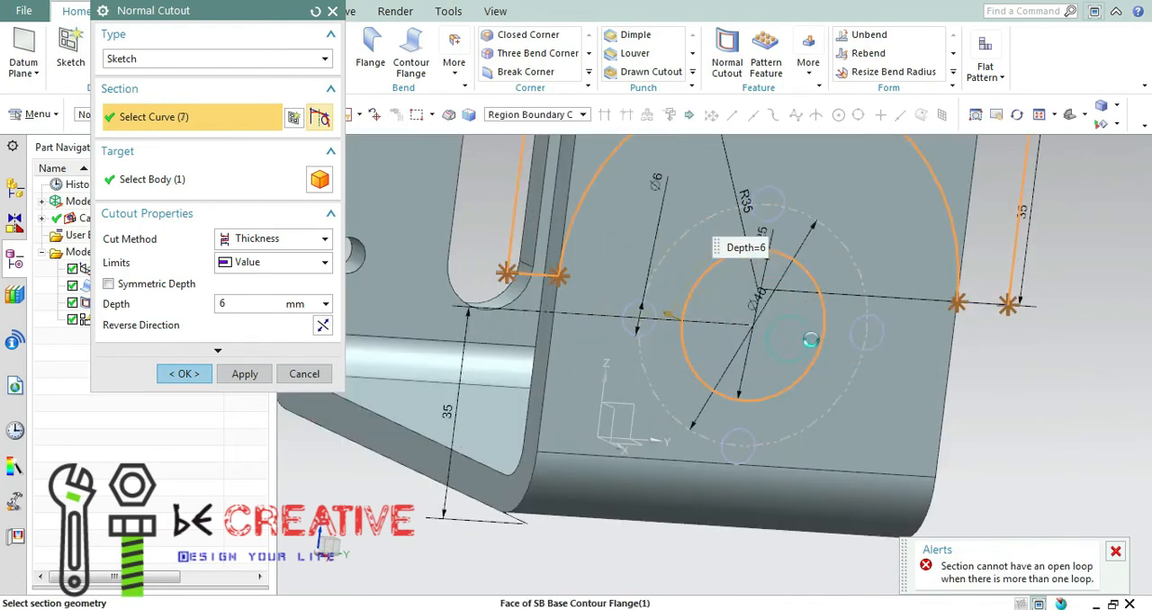
scroll(810, 334, up, 3)
click(931, 335)
click(680, 551)
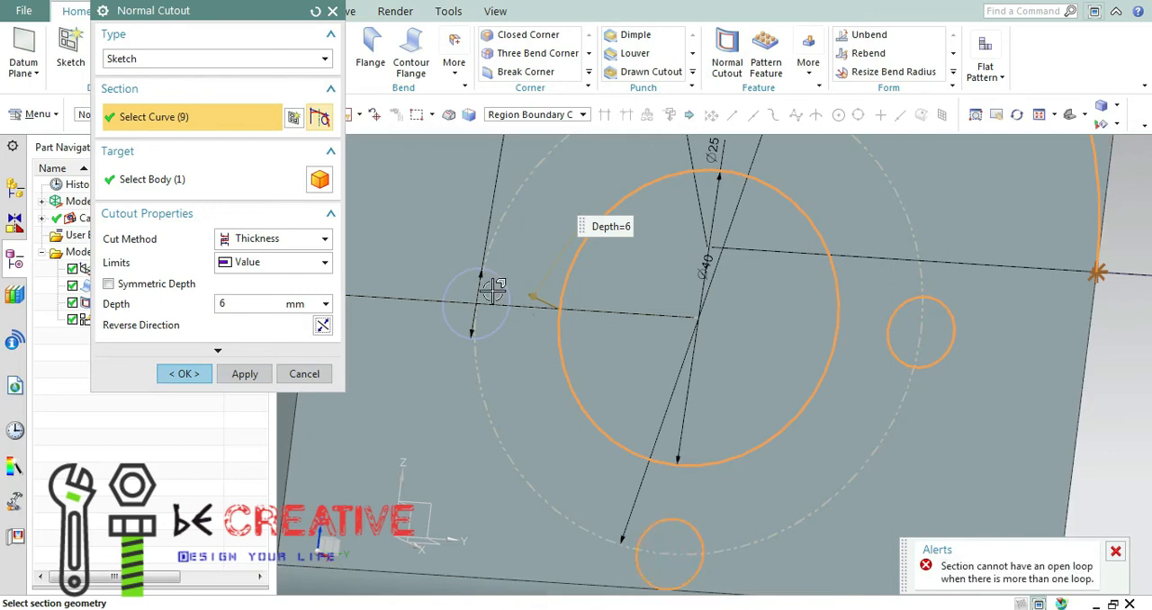
click(493, 293)
scroll(643, 273, down, 5)
scroll(676, 224, up, 5)
click(673, 225)
Try to apply the 6 mm deep Normal Cutout, and cancel the command while keeping its sketch.
click(243, 373)
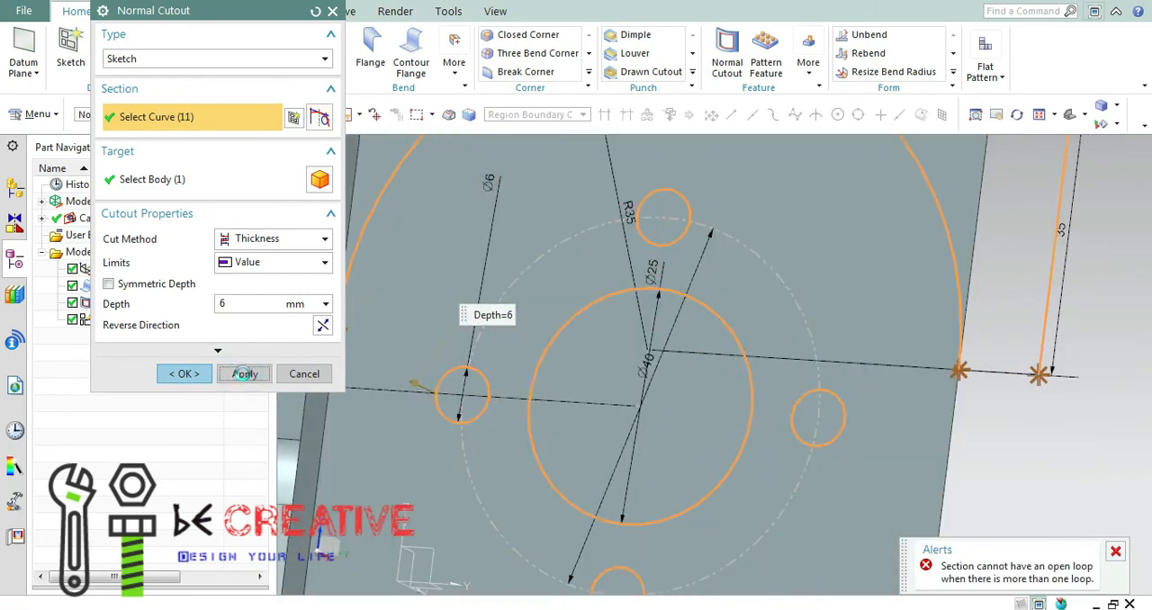
click(586, 338)
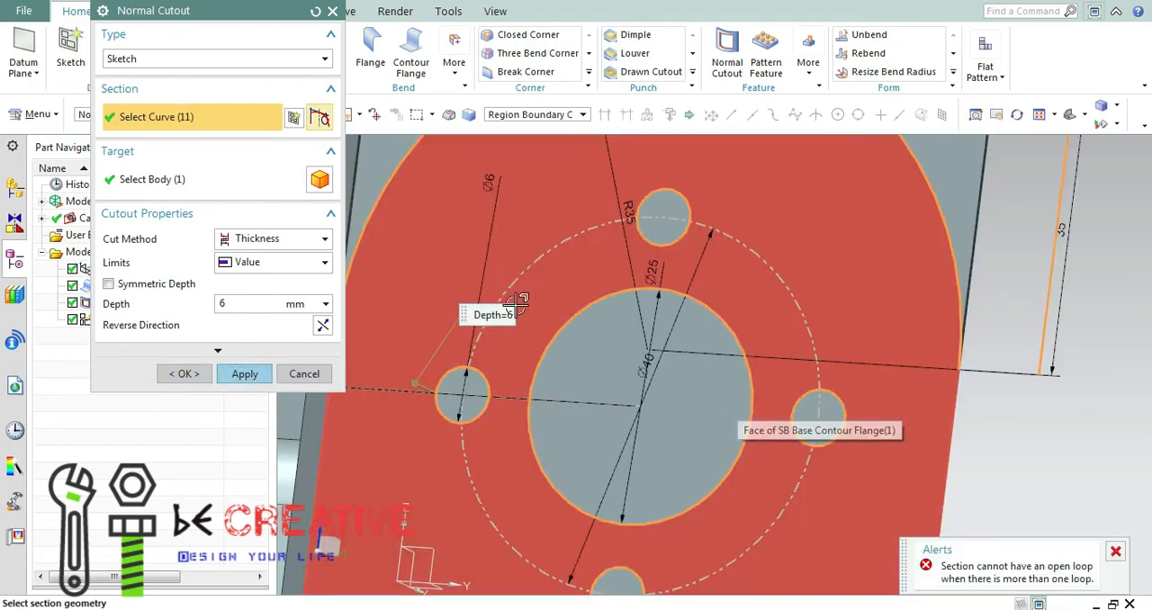
click(304, 372)
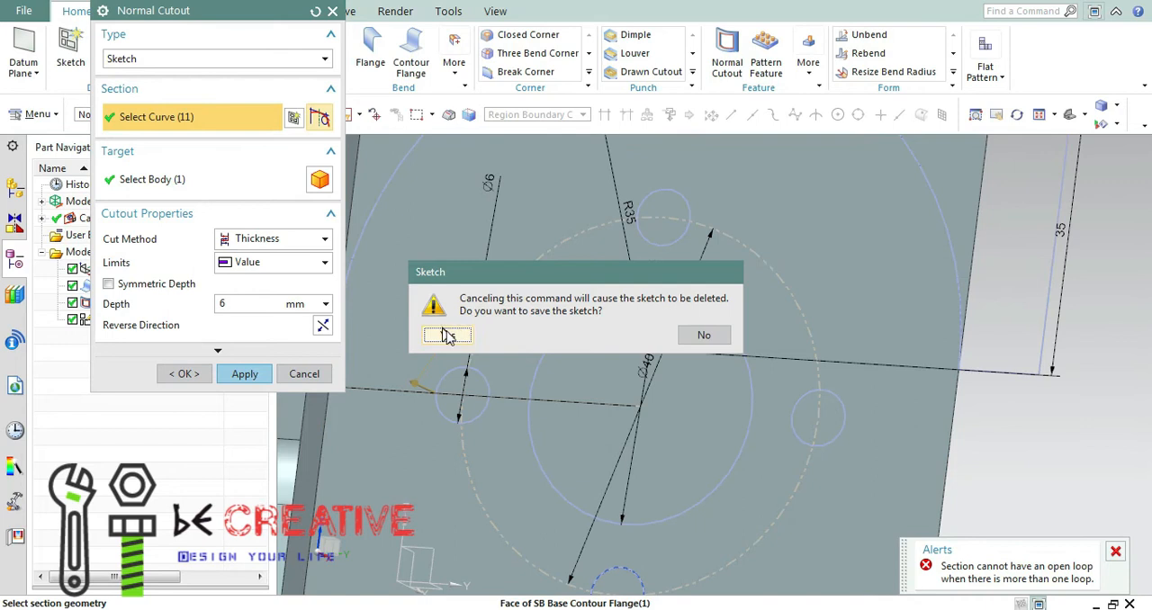
click(444, 335)
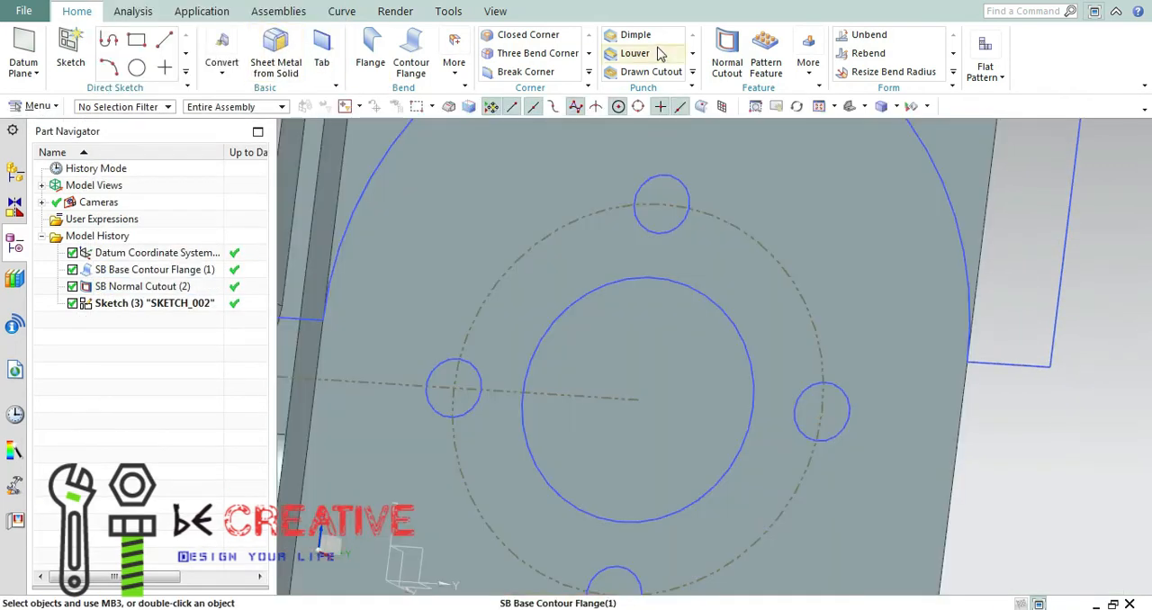
Start a new Normal Cutout with Region Boundary Curves and select the region of the wall's central 25 mm circle.
click(727, 63)
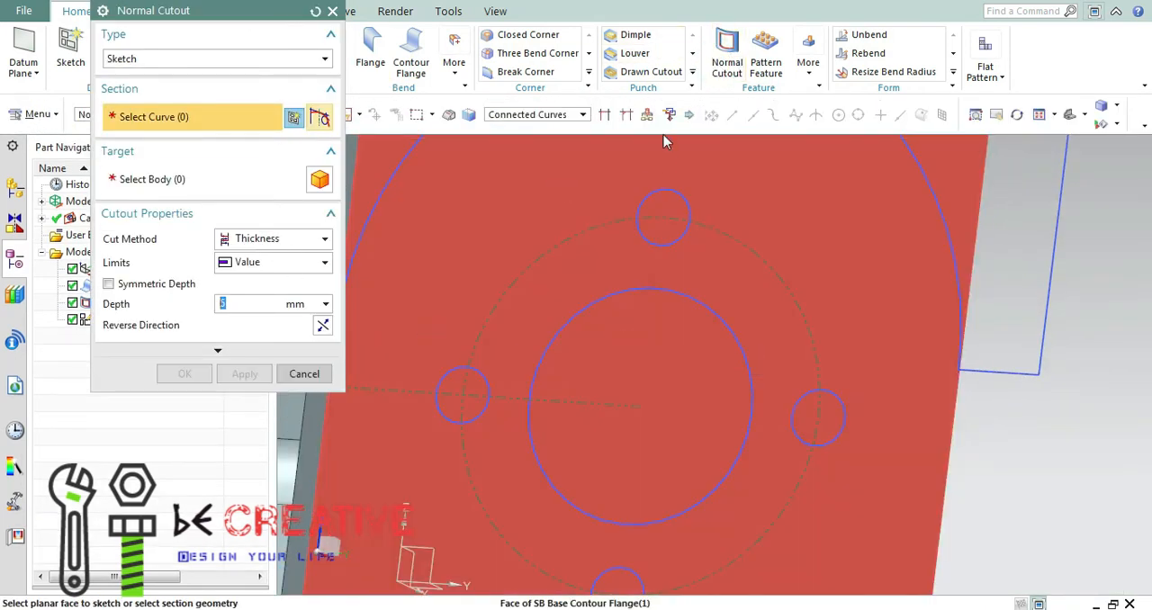
click(544, 115)
click(517, 207)
click(690, 342)
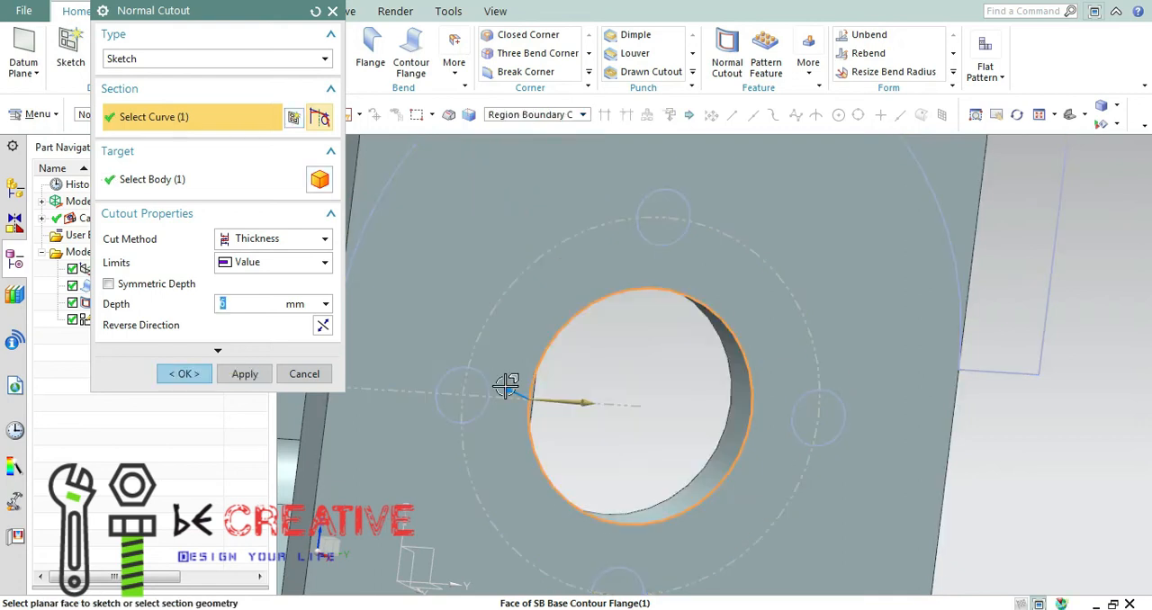
Add the regions of the four 6 mm circles around the central hole to the cutout section.
click(463, 392)
click(667, 210)
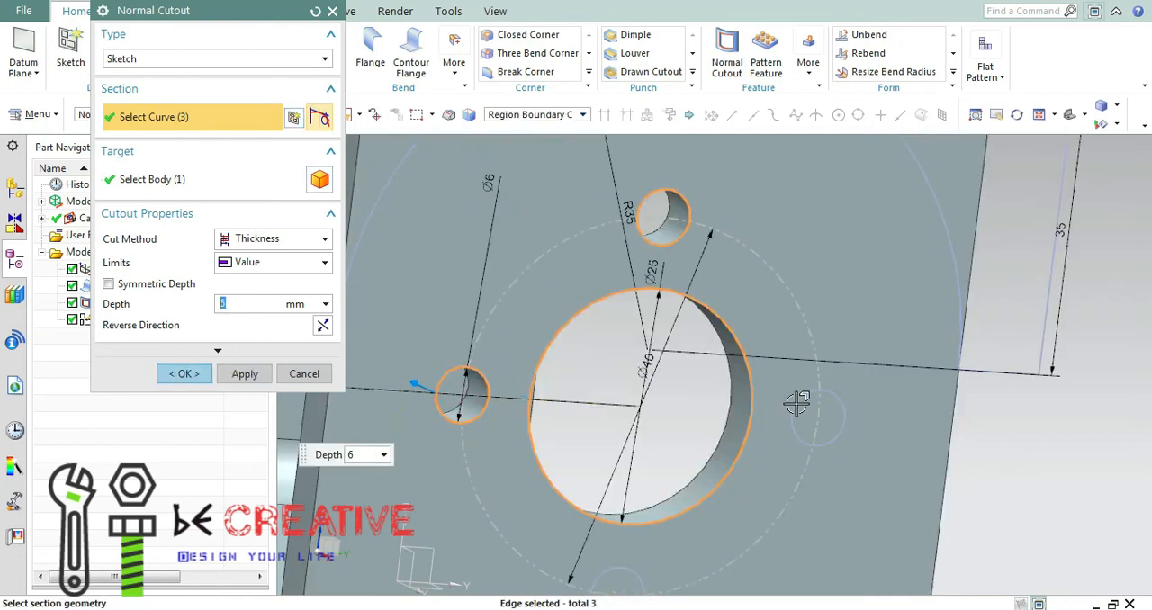
click(819, 418)
key(Home)
scroll(731, 506, up, 3)
click(707, 512)
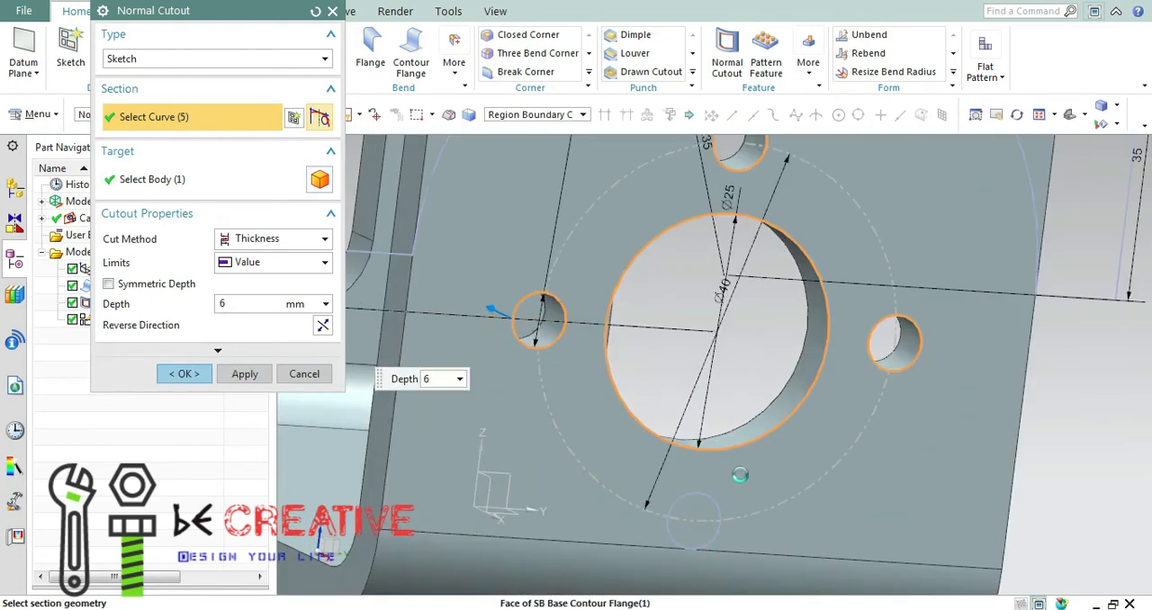
Add the waste region outside the R35 arc at one upper corner to the section and apply the 6 mm deep Normal Cutout.
scroll(738, 471, down, 3)
click(906, 239)
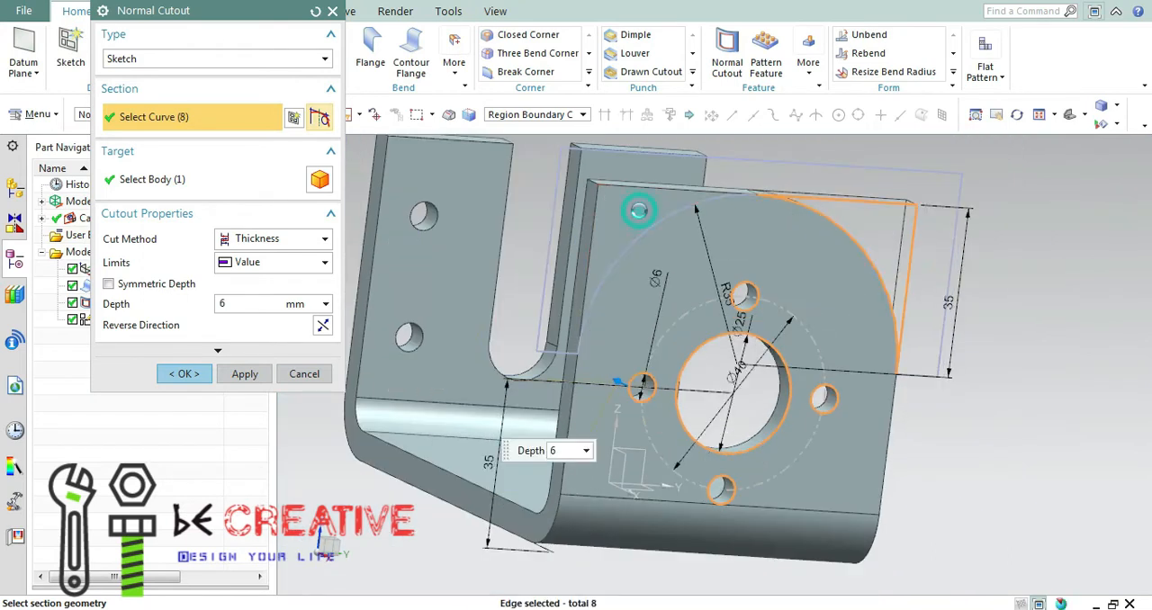
click(577, 326)
click(637, 207)
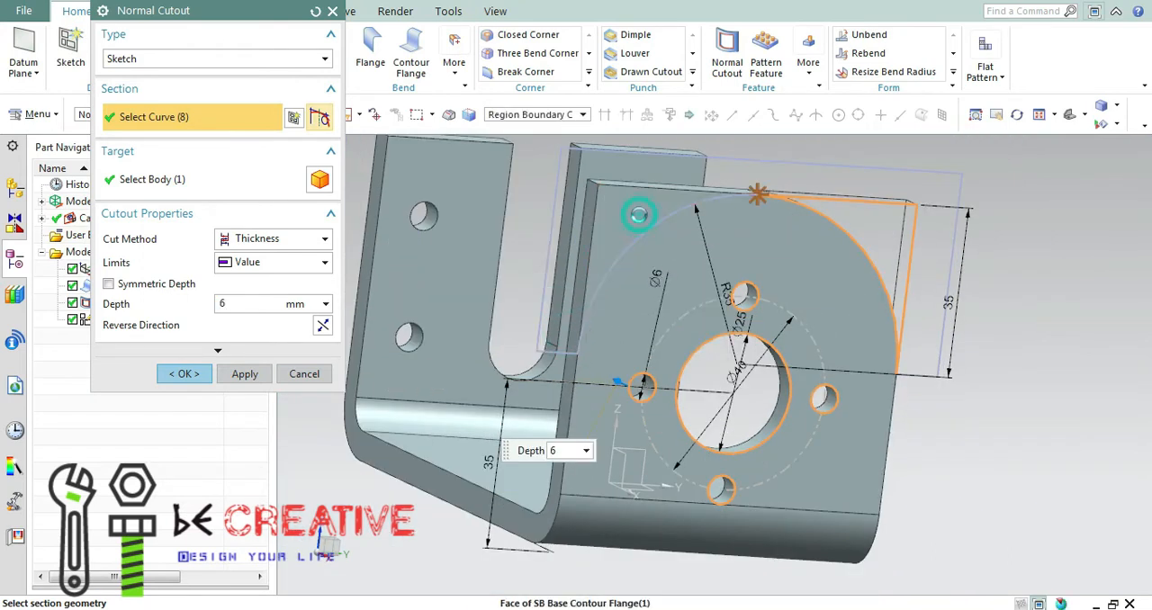
click(569, 332)
click(245, 373)
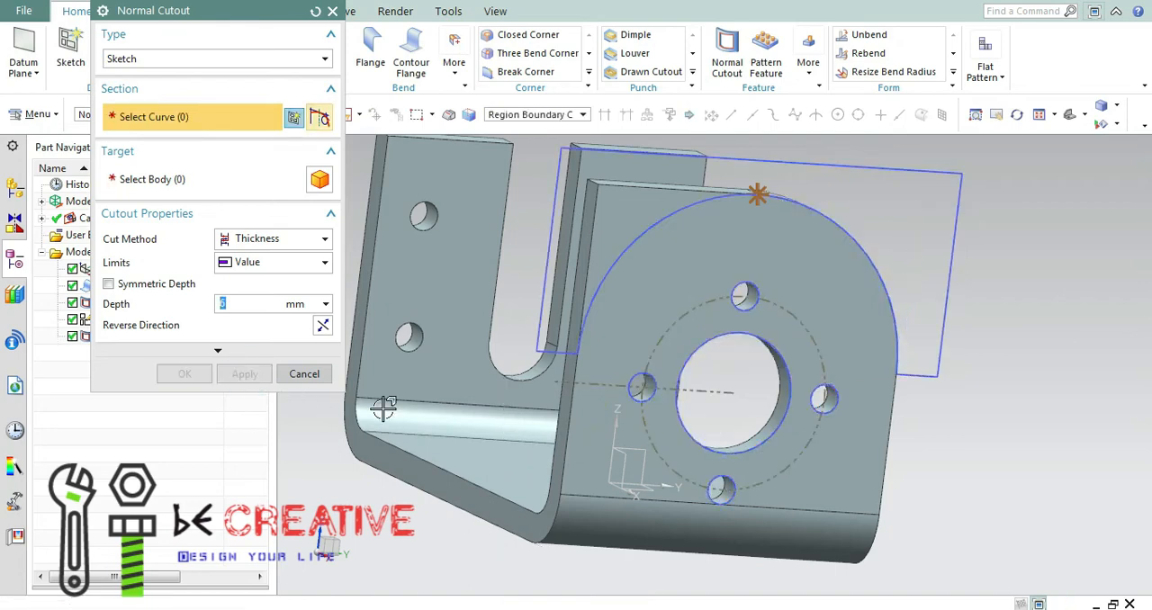
Cut away the other upper corner outside the R35 arc with a second 6 mm deep Normal Cutout.
click(599, 241)
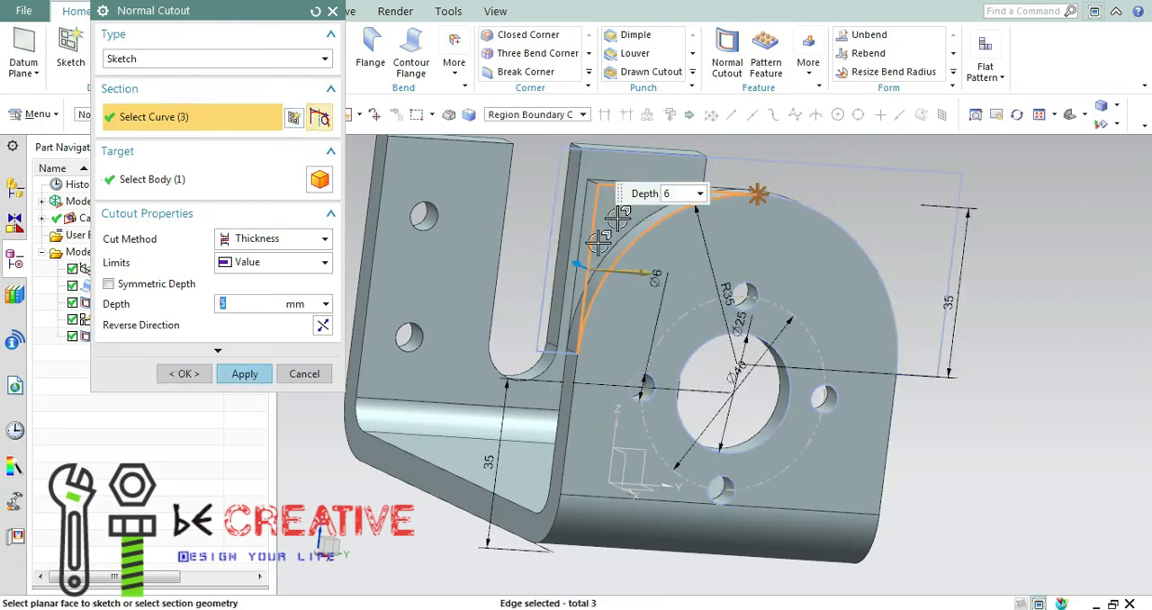
middle_drag(803, 199, 817, 221)
click(200, 375)
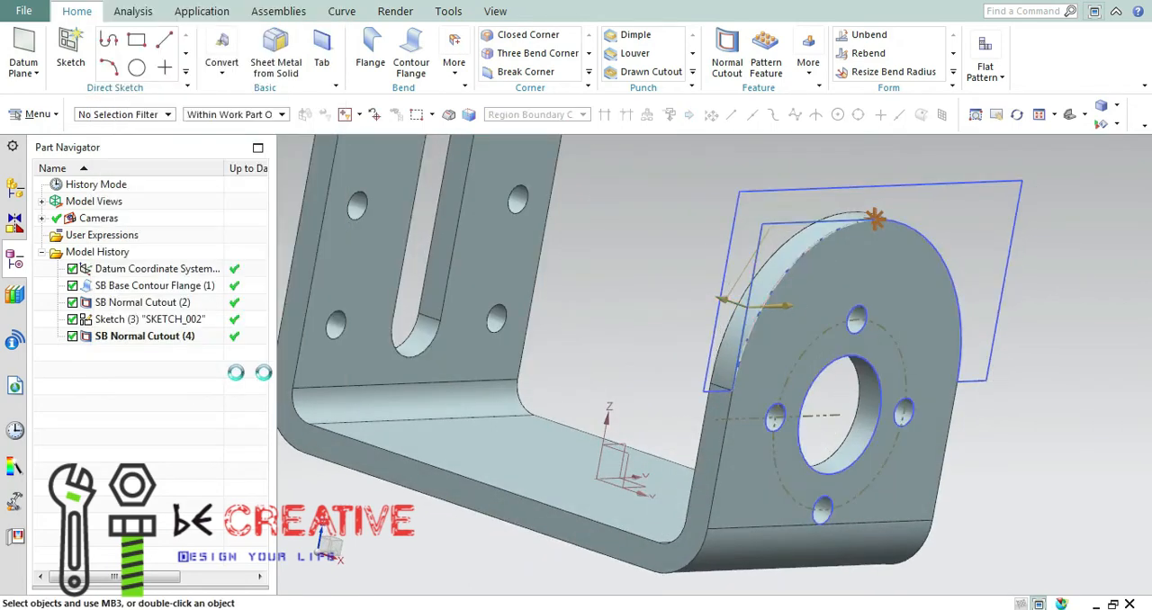
Hide all sketches so that the bracket is shown without the cutout profile.
middle_drag(626, 253, 580, 266)
click(926, 107)
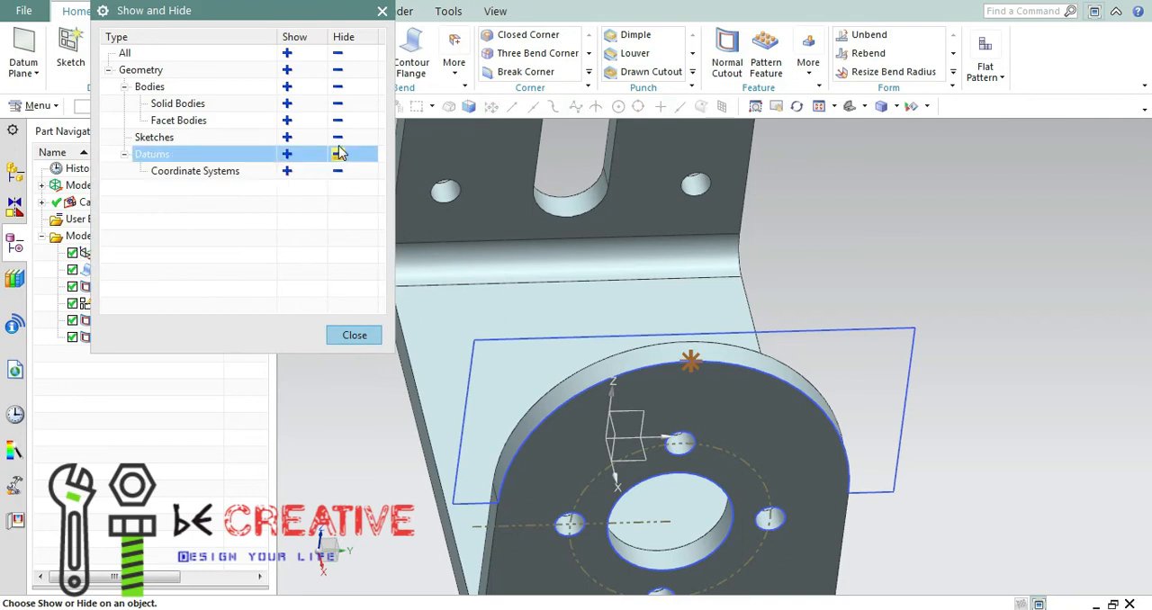
click(334, 147)
click(355, 334)
click(852, 106)
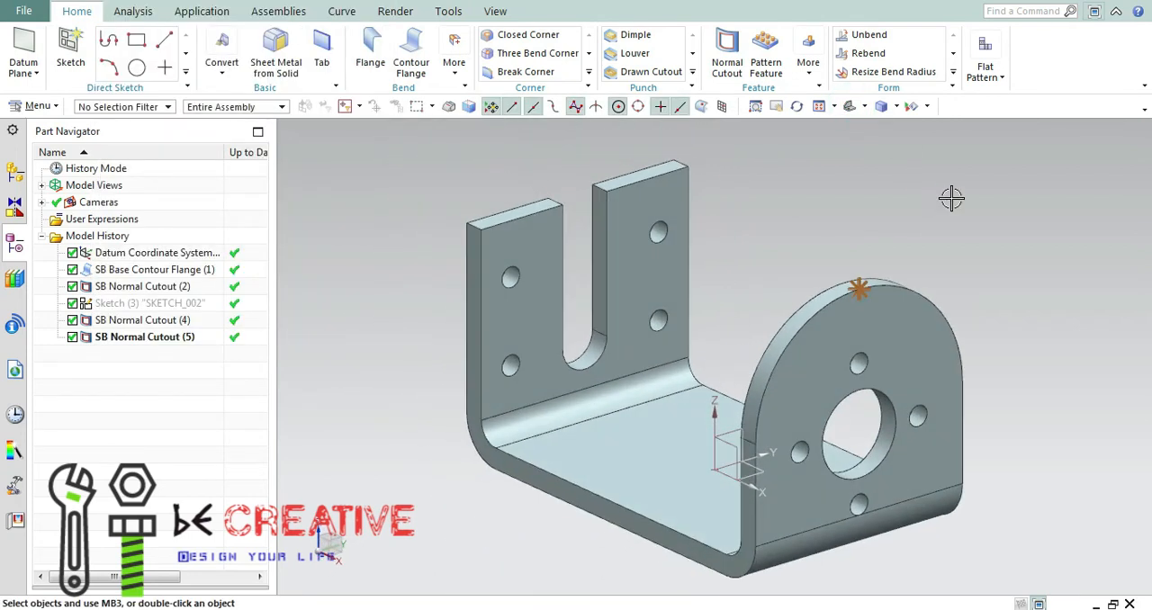
Change the display color of the whole bracket body to a vibrant blue.
key(ctrl+b)
click(654, 451)
click(248, 440)
click(288, 112)
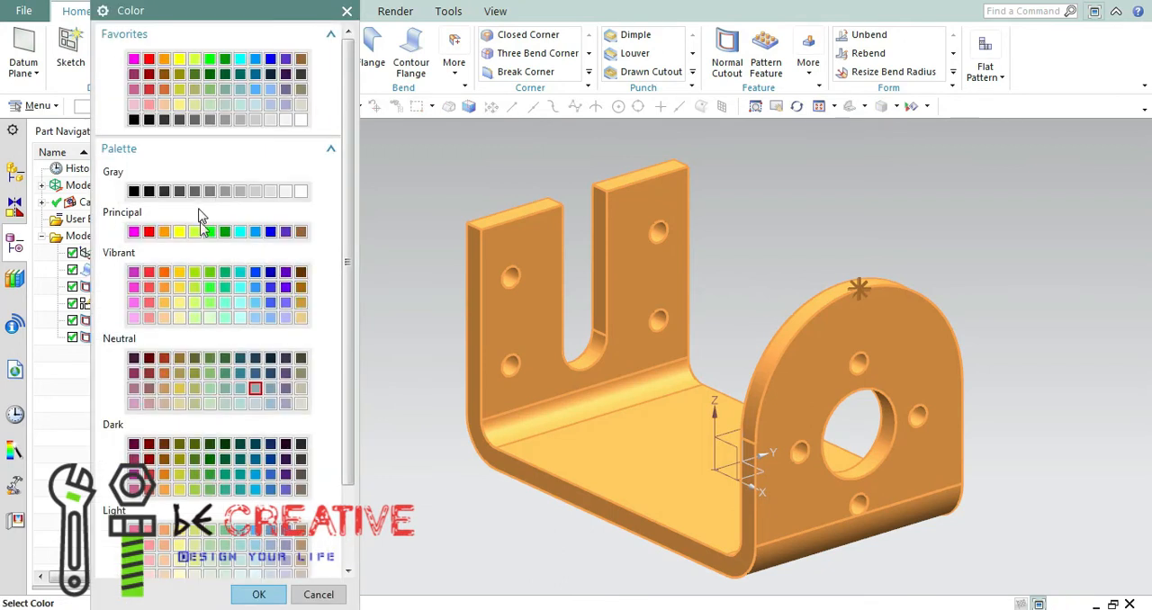
click(261, 594)
click(241, 487)
click(193, 486)
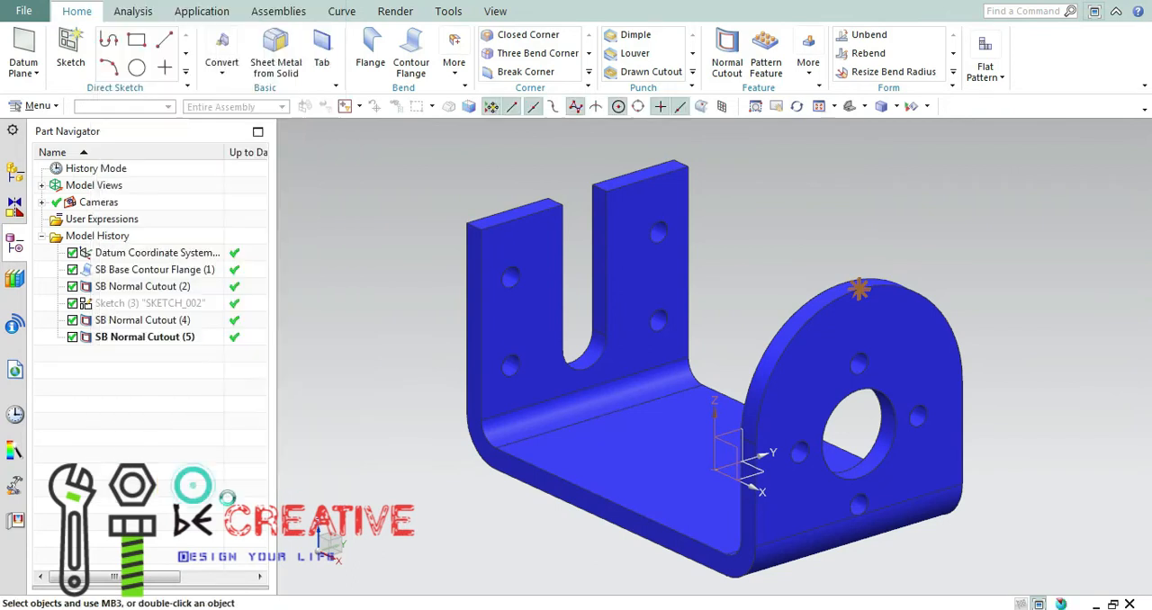
Switch to the reference drawing in Paint and examine the views of the base plate's slots and side cutouts.
middle_drag(389, 445, 699, 243)
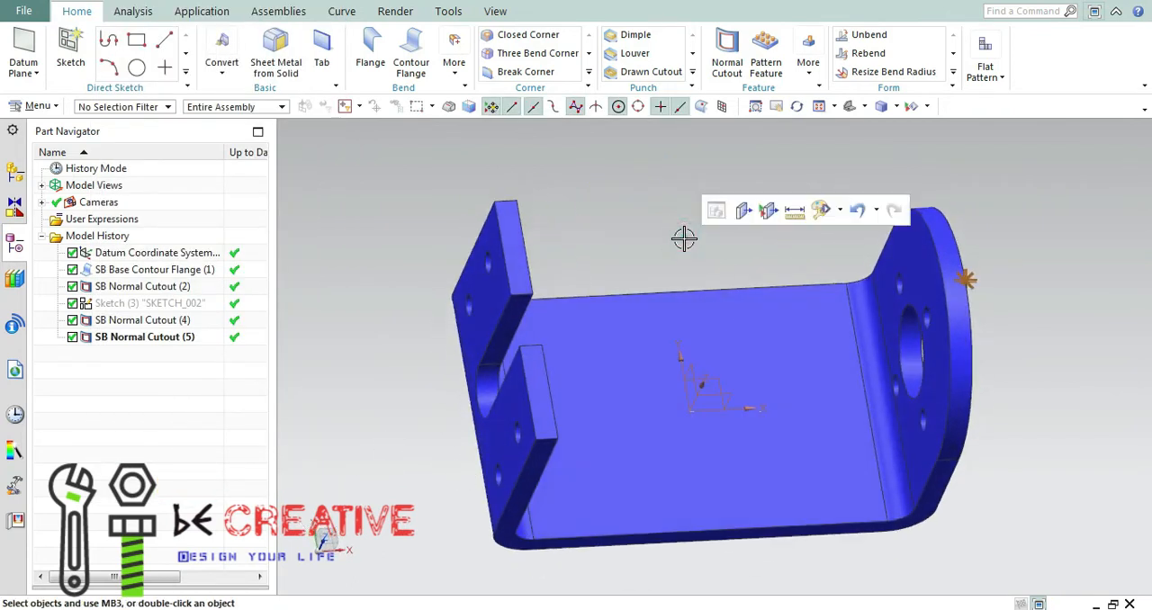
key(alt+Tab)
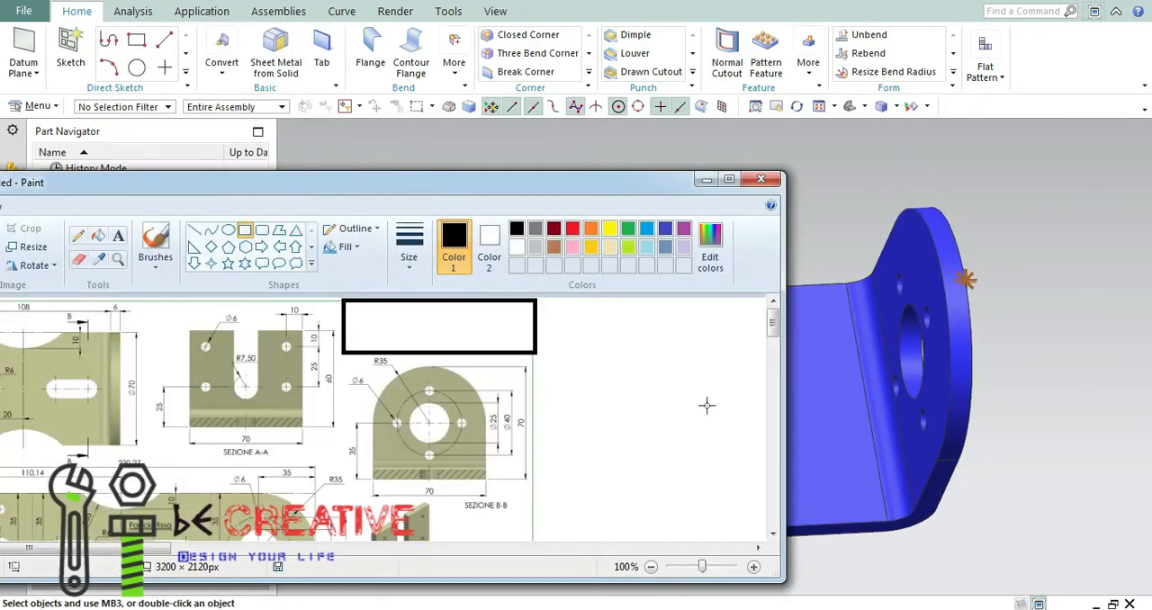
drag(442, 193, 650, 128)
drag(959, 522, 747, 546)
scroll(452, 335, down, 5)
scroll(450, 333, up, 3)
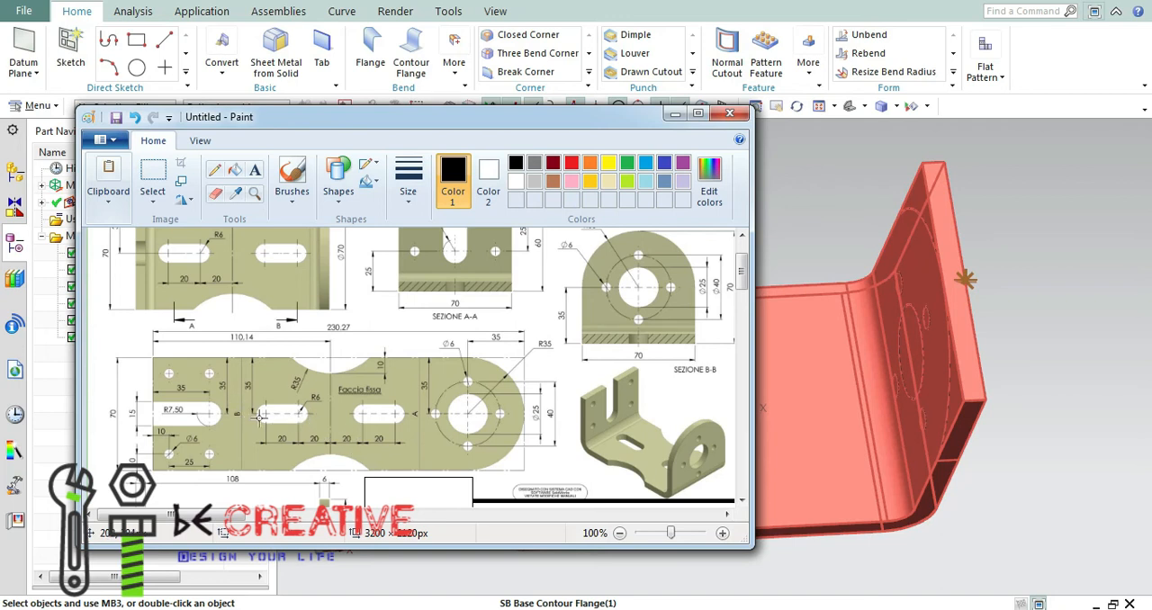
Return from the reference drawing to the model and start a Normal Cutout sketch on the base plate's inner face.
scroll(373, 420, up, 2)
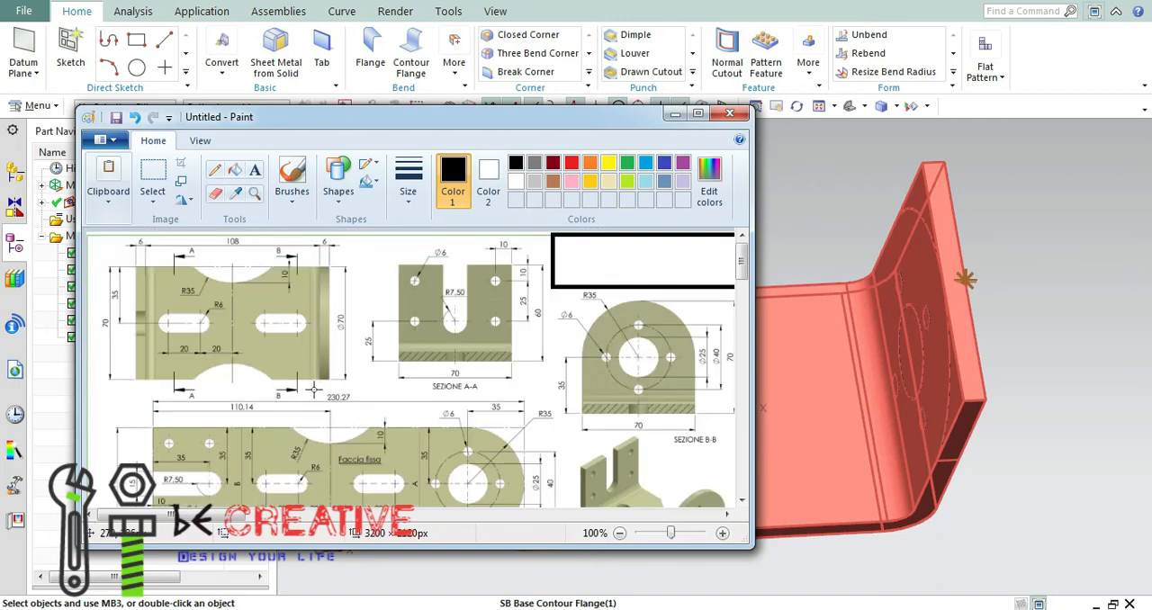
scroll(312, 390, down, 2)
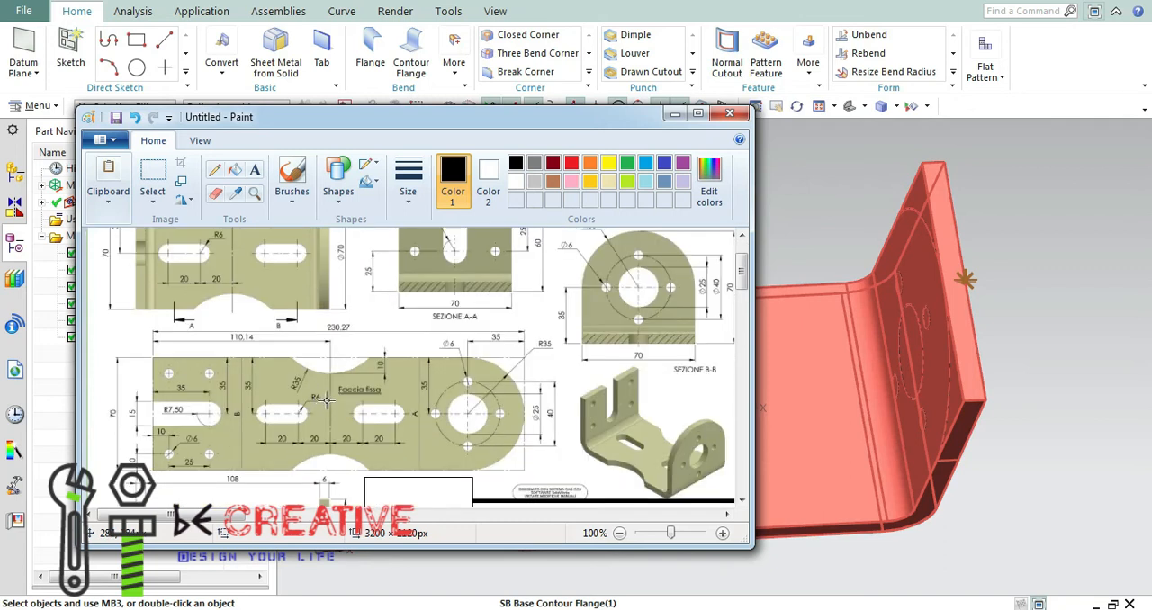
click(674, 115)
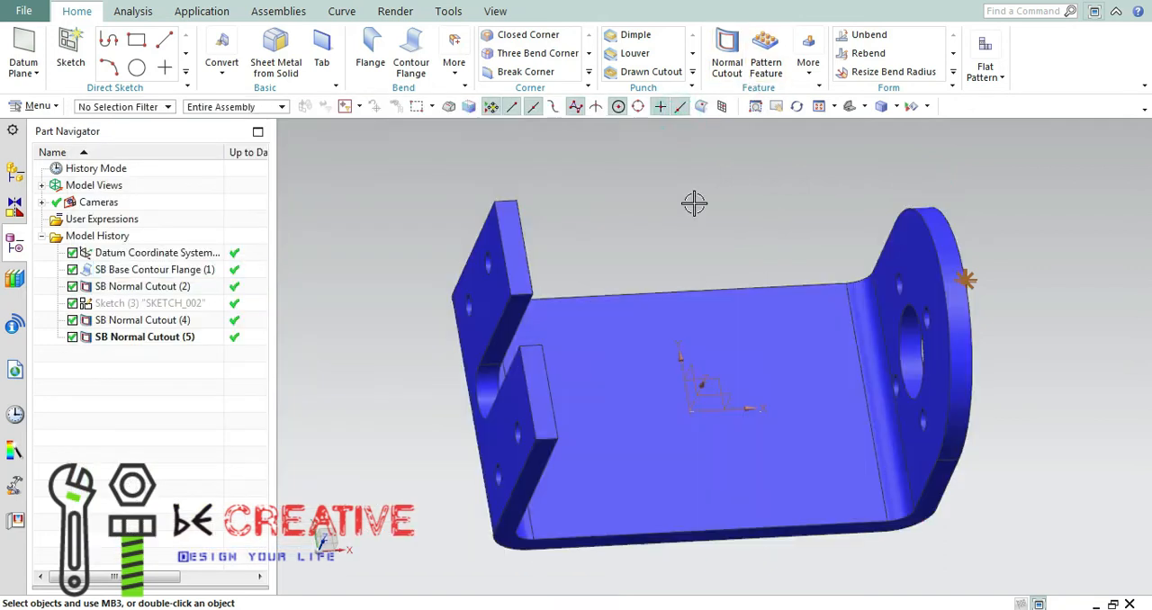
click(729, 61)
click(320, 118)
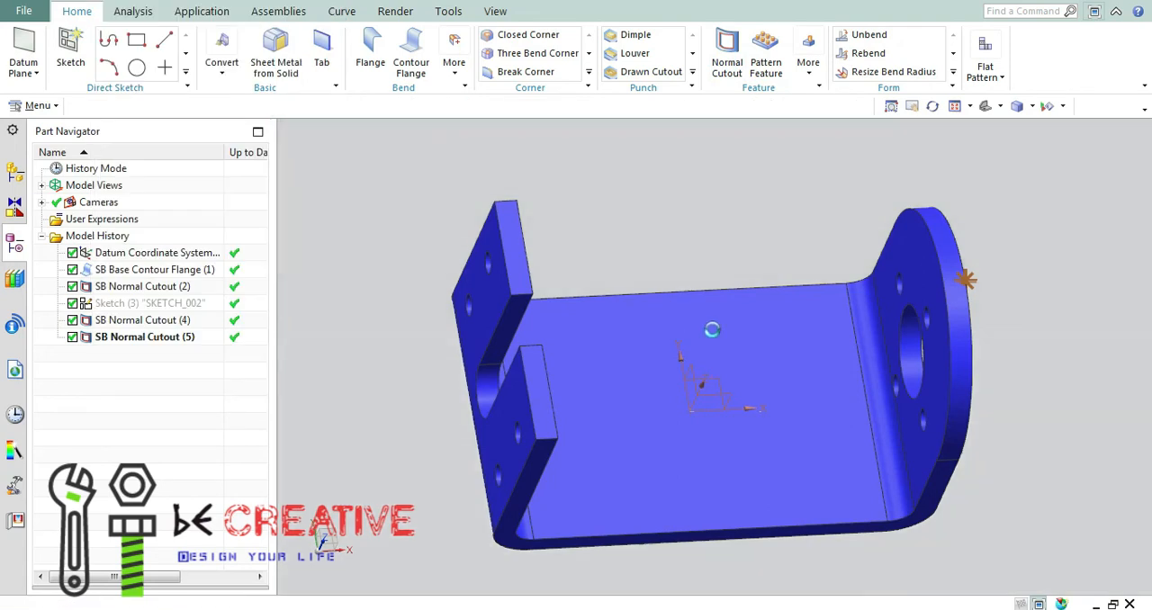
click(675, 383)
click(241, 353)
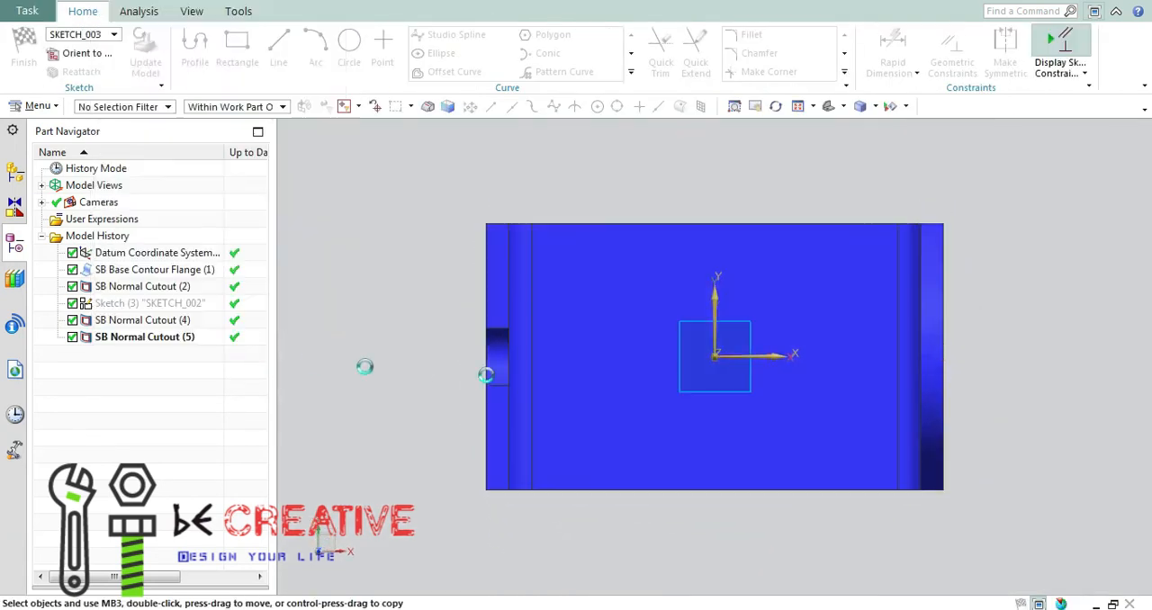
drag(216, 11, 187, 194)
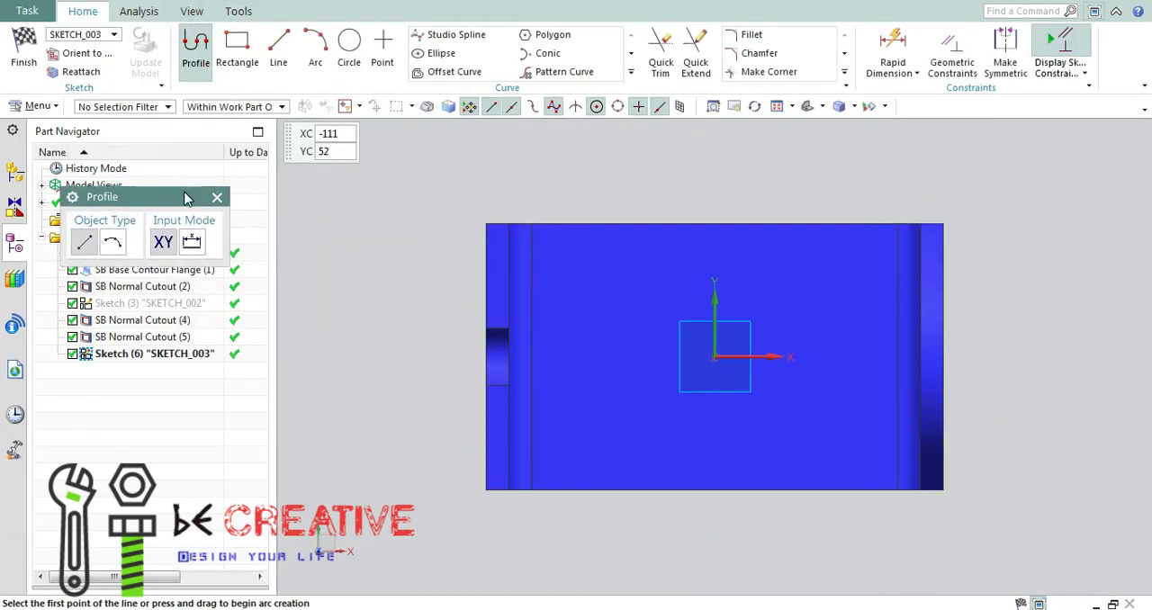
Sketch a rectangle about 18 mm by 7 mm above the horizontal axis, about 13 mm from the vertical axis on the notched wall's side.
click(630, 72)
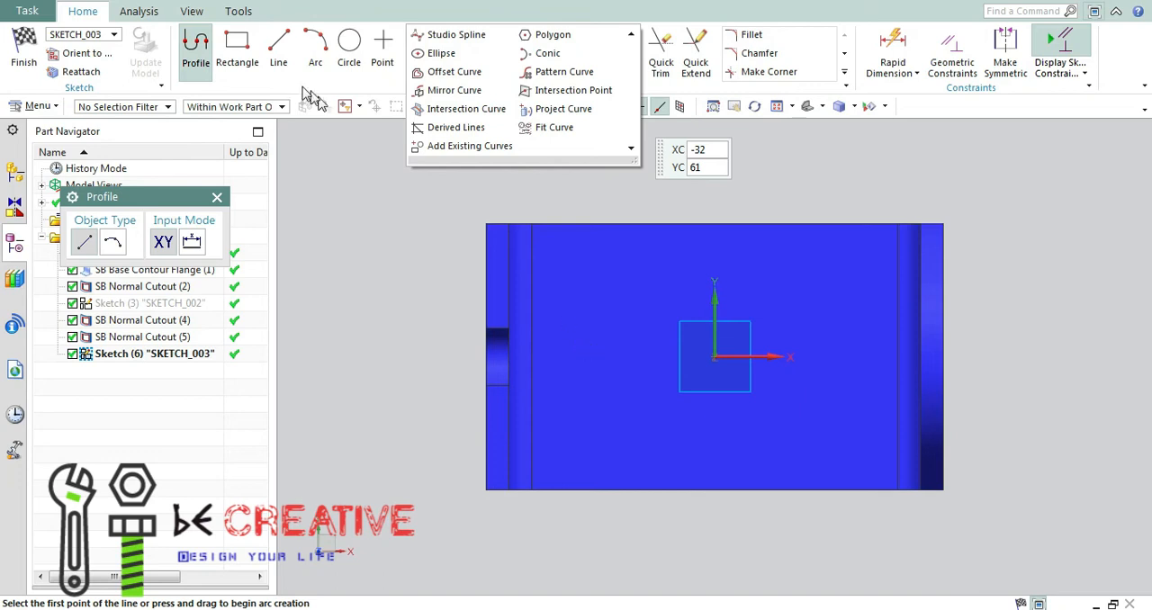
mouse_move(649, 609)
click(656, 509)
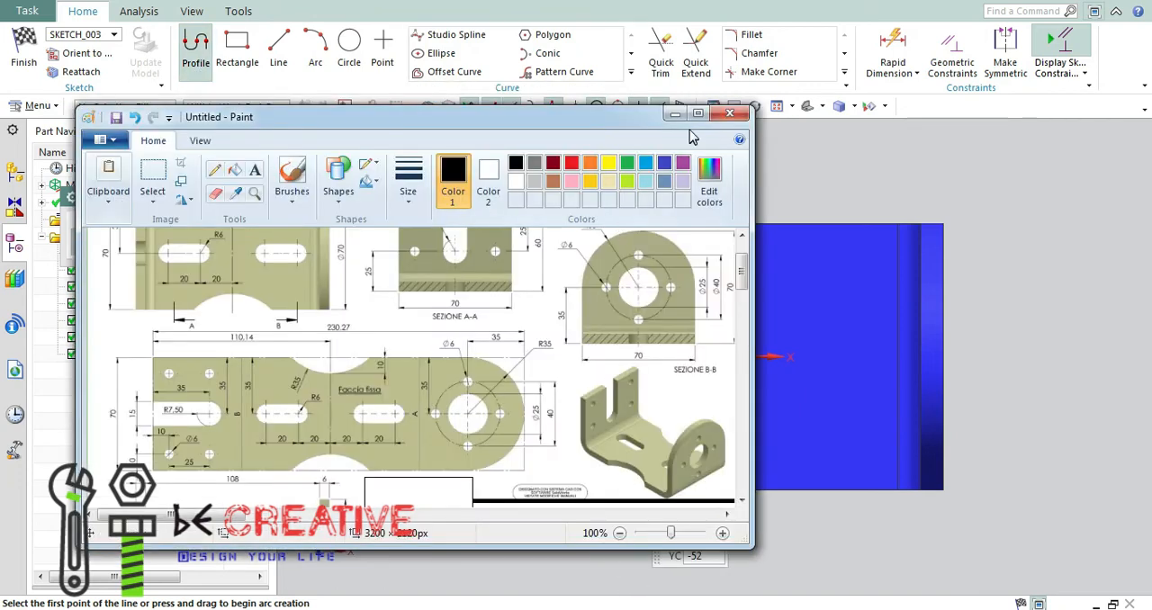
click(673, 115)
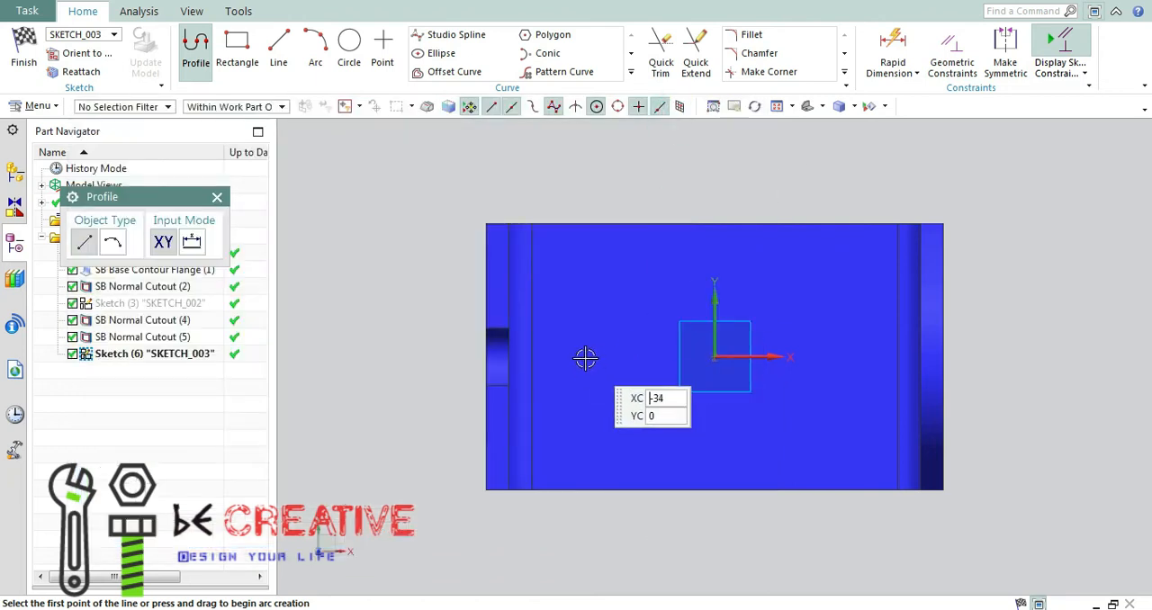
click(597, 356)
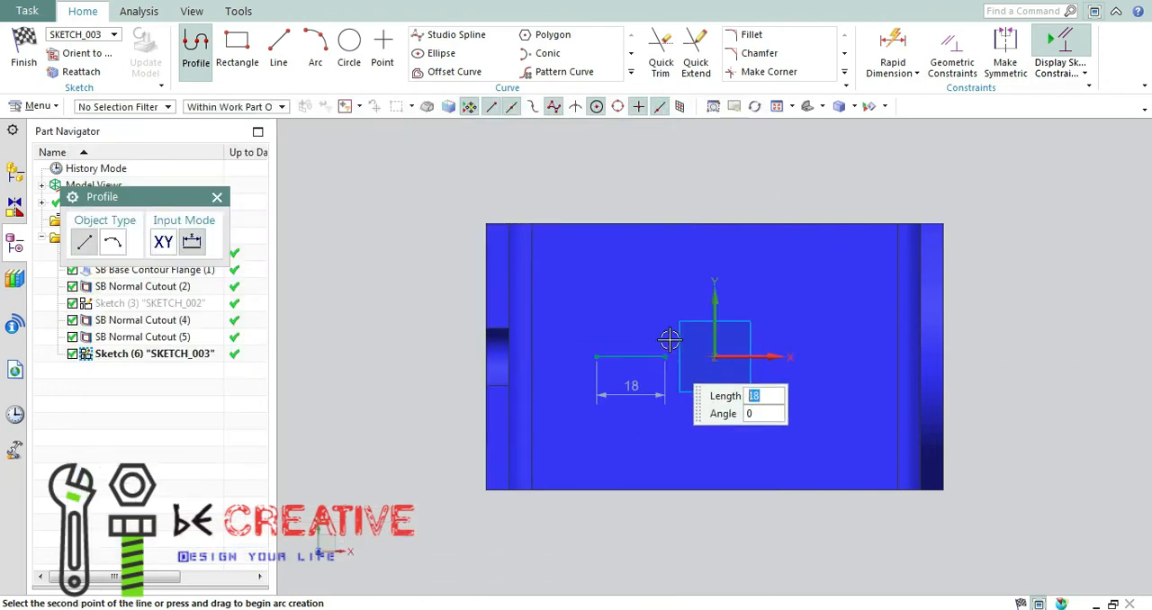
click(666, 331)
click(596, 352)
click(598, 357)
scroll(592, 358, up, 3)
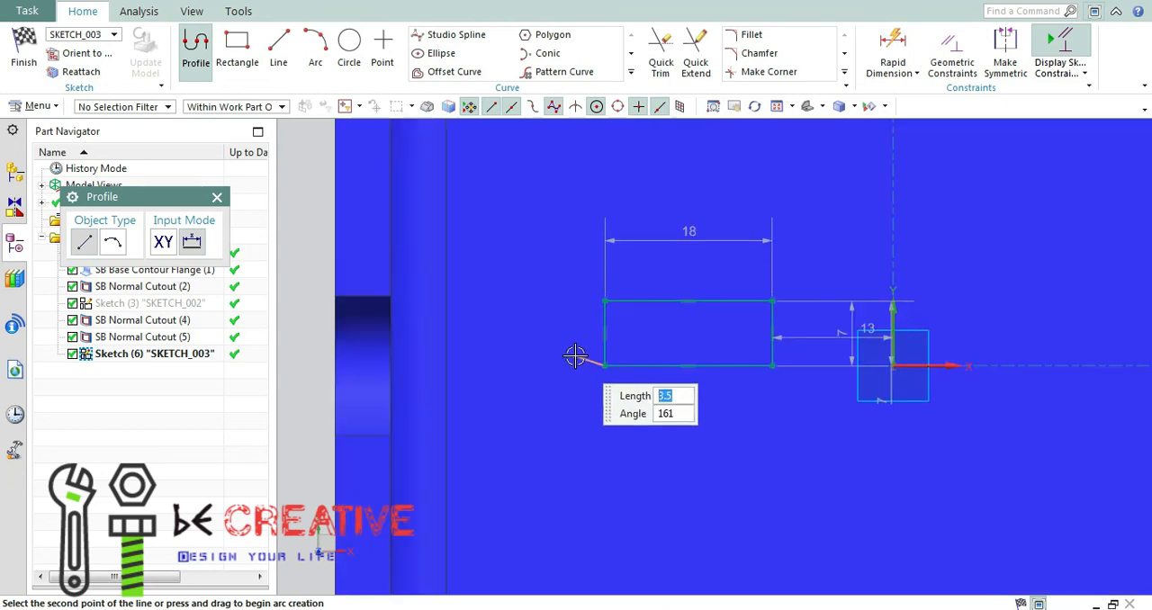
click(112, 245)
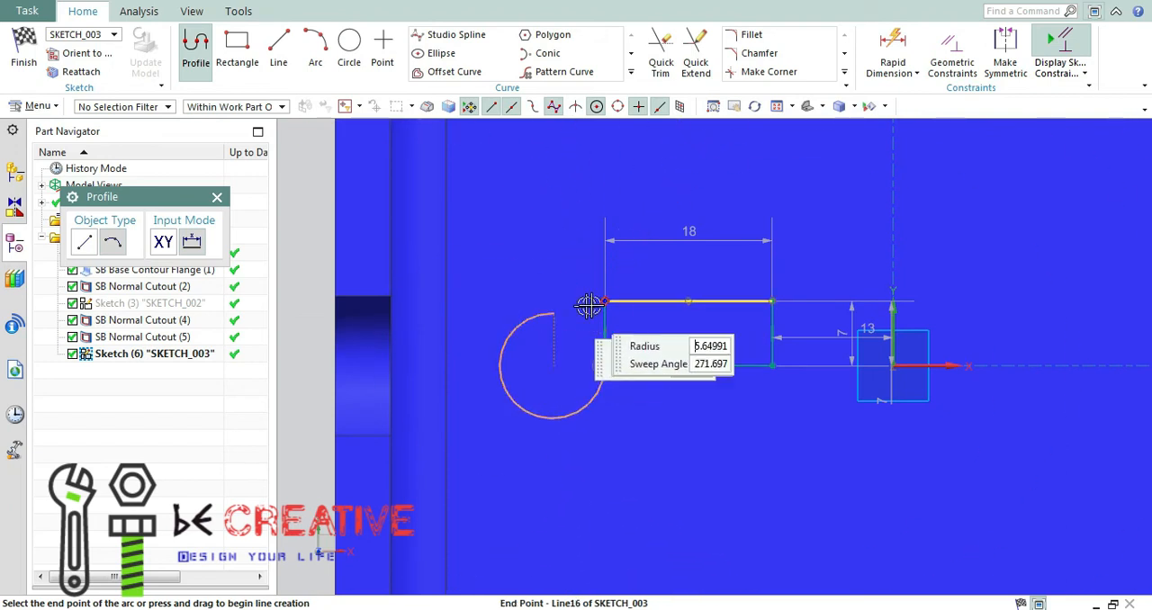
key(Escape)
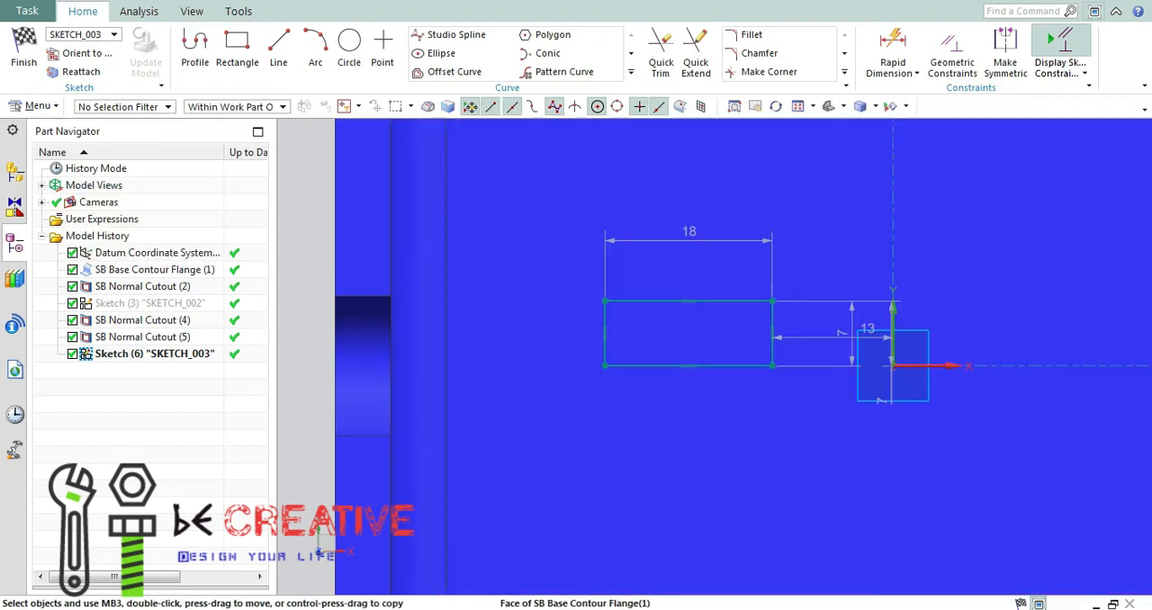
Try to make the rectangle symmetric about the horizontal axis while its lower edge lies on that axis.
key(alt+Tab)
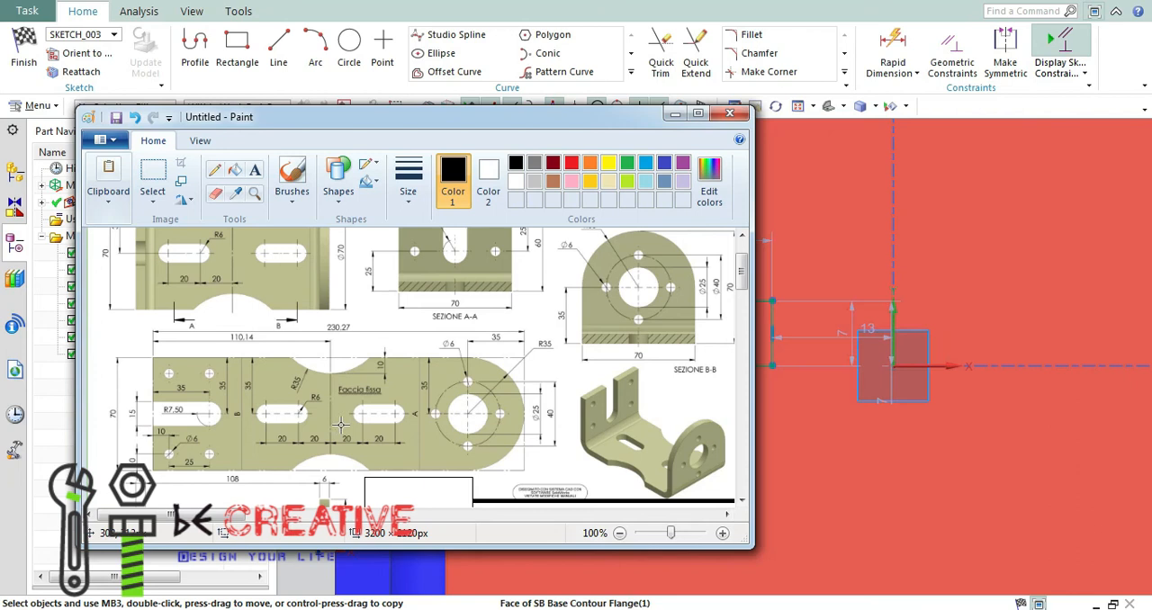
click(677, 118)
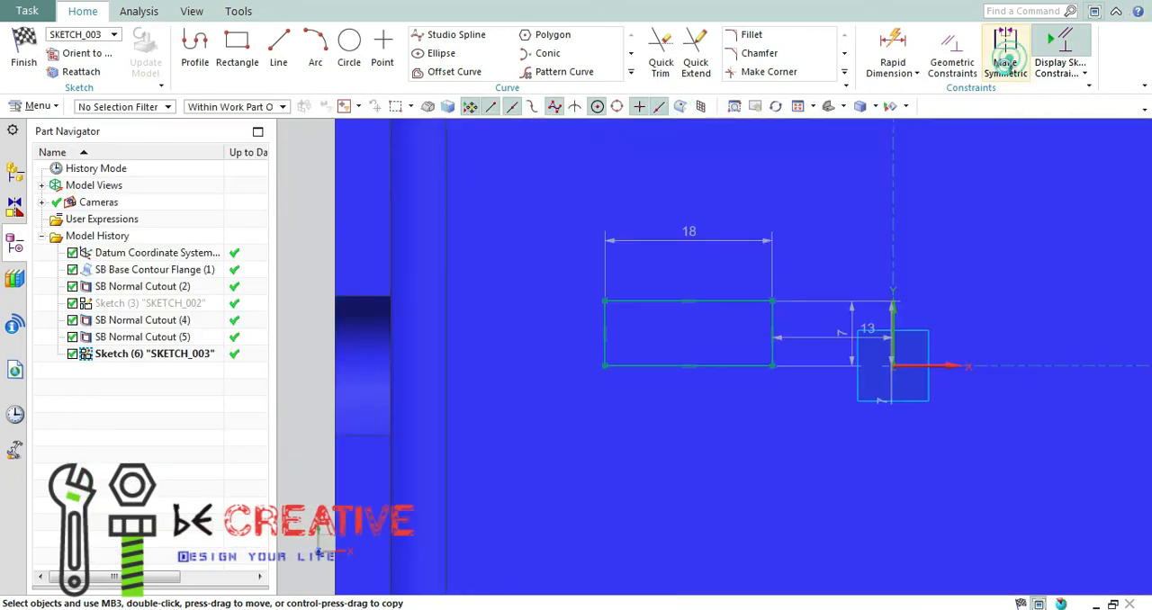
click(1005, 54)
click(725, 301)
click(725, 302)
click(936, 367)
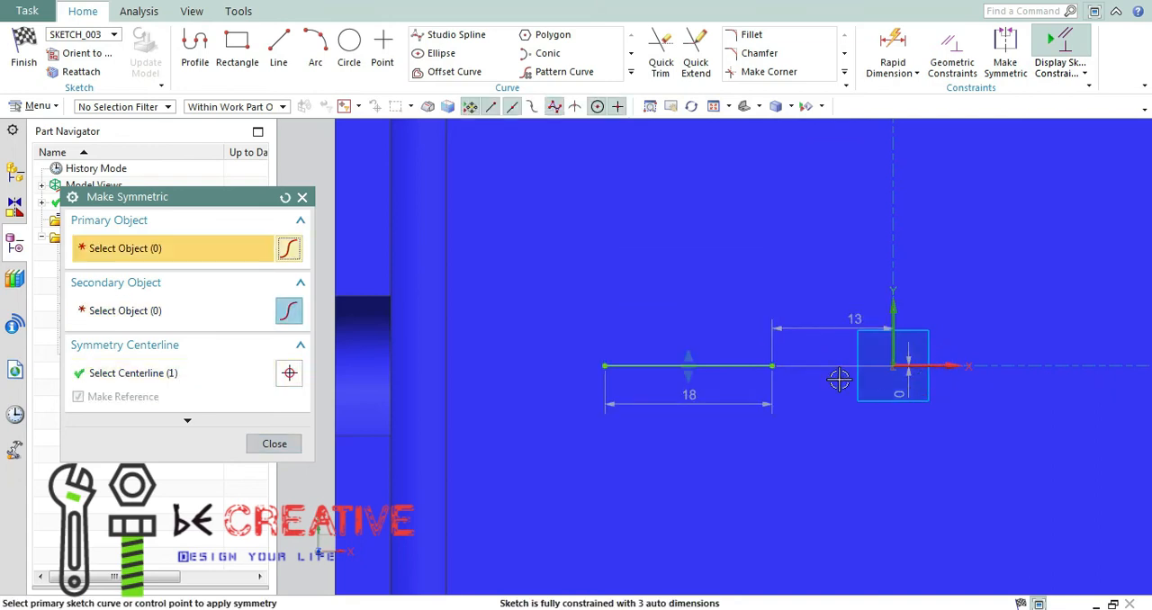
key(ctrl+z)
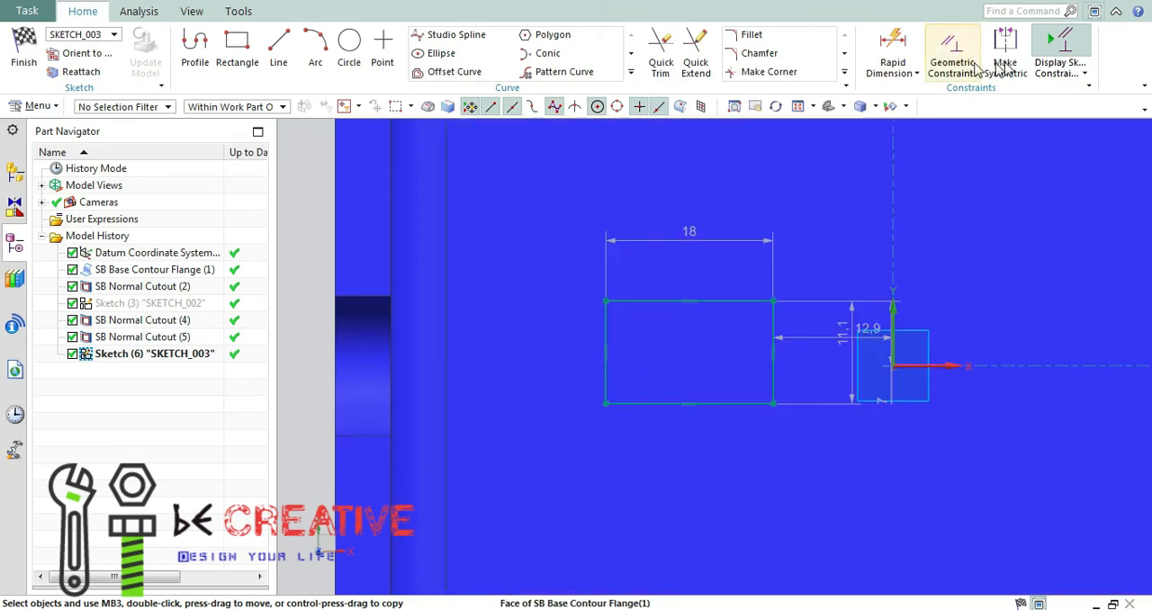
Move the rectangle's lower edge below the horizontal axis and make its two long edges symmetric about that axis.
click(1004, 62)
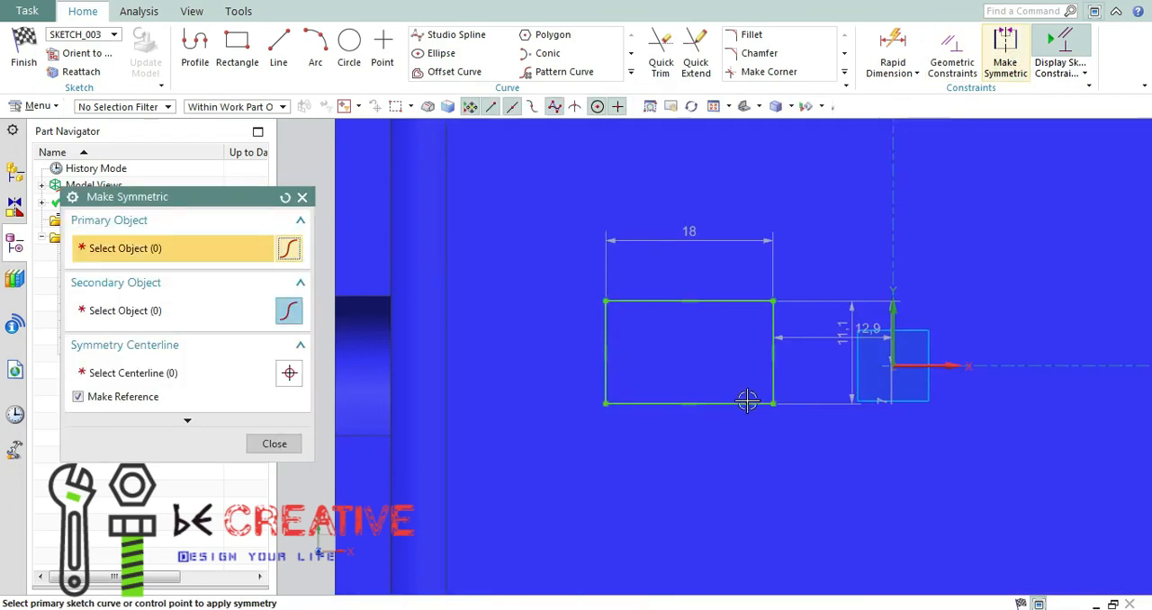
click(741, 403)
click(741, 300)
click(931, 364)
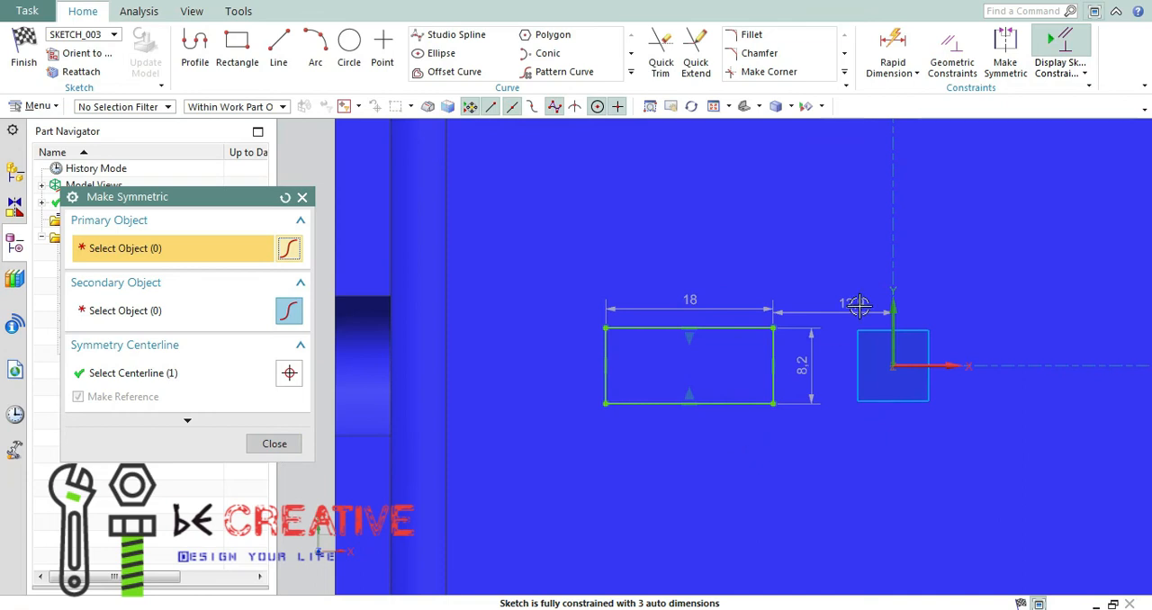
key(Escape)
Set the rectangle's distance from the vertical axis to 20 mm and its length to 20 mm, following the reference drawing.
key(alt+Tab)
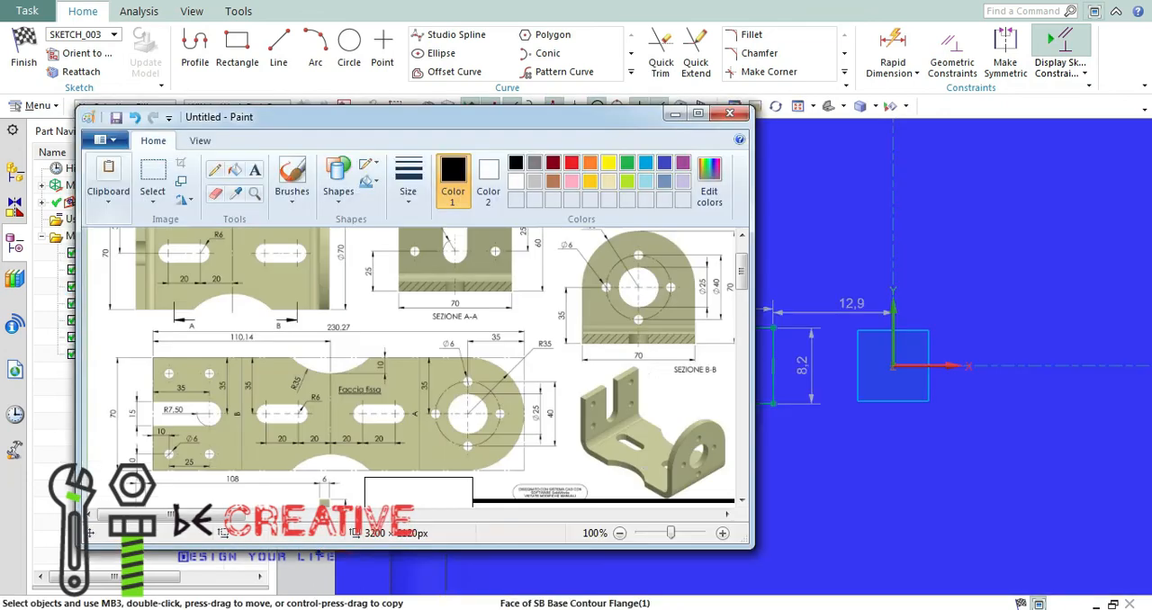
click(675, 114)
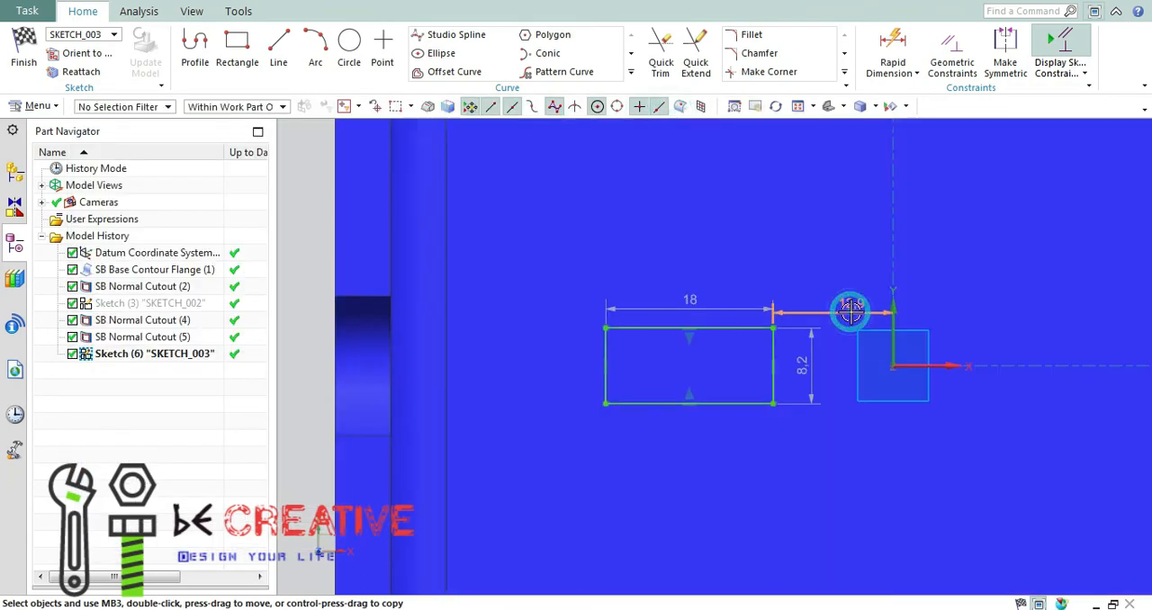
double_click(851, 304)
text(20)
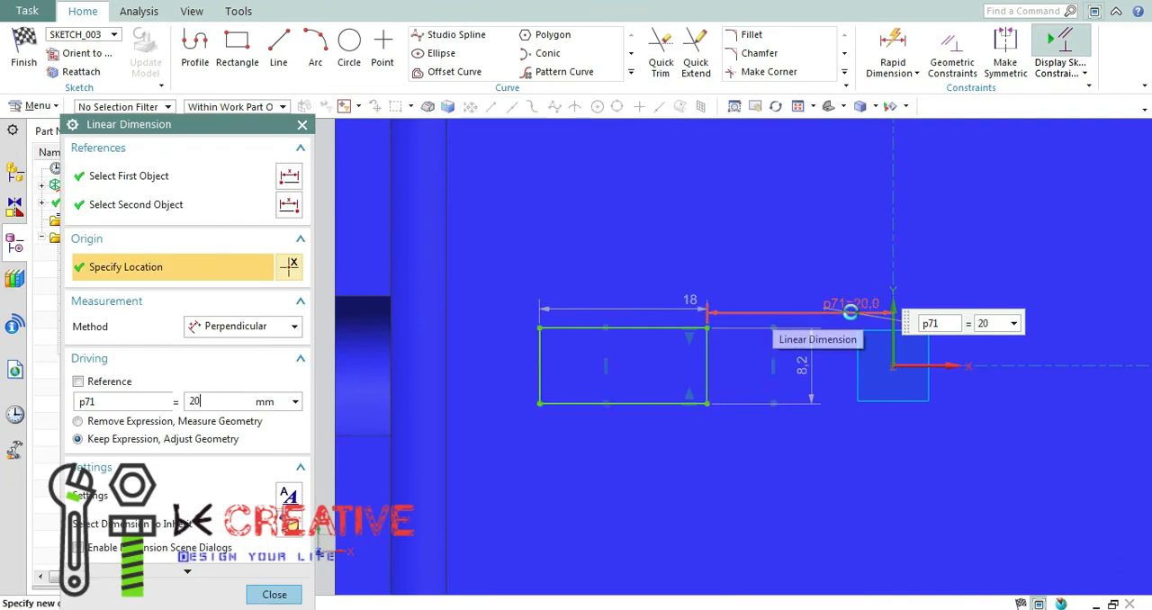
key(Return)
key(Escape)
double_click(666, 310)
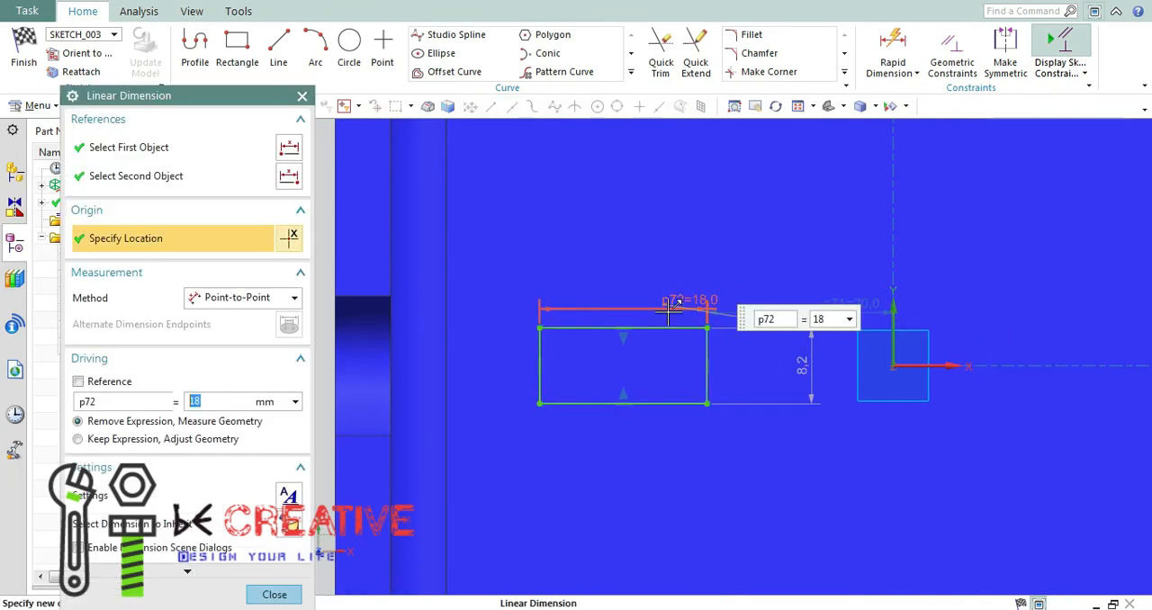
text(20)
key(Return)
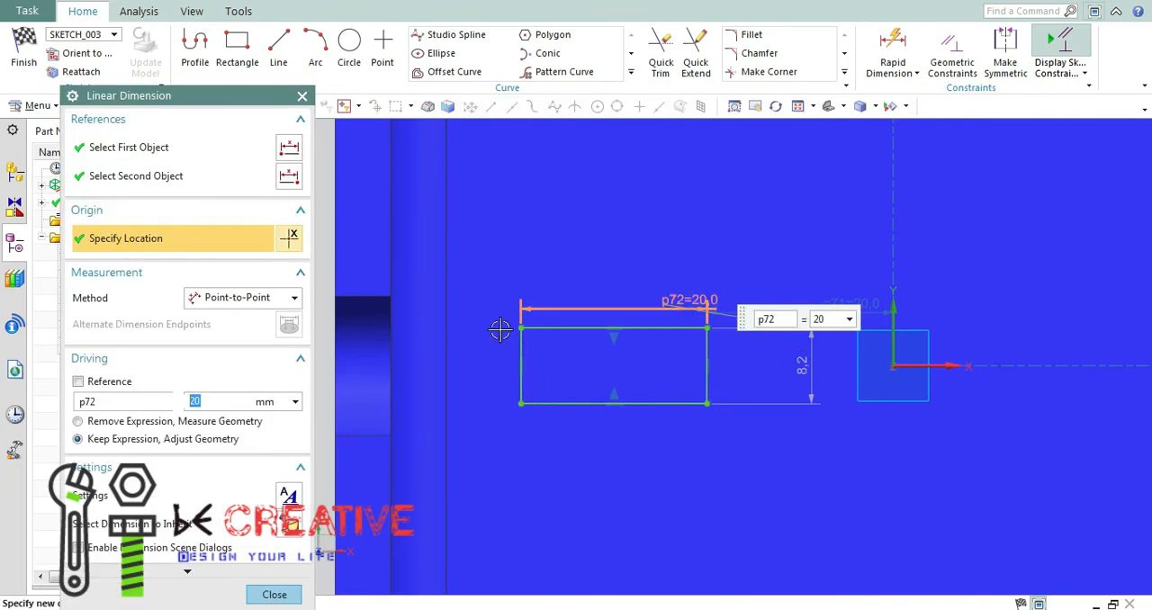
click(276, 593)
Check the slot radius in the reference drawing and set the rectangle's height to 12 mm.
click(316, 47)
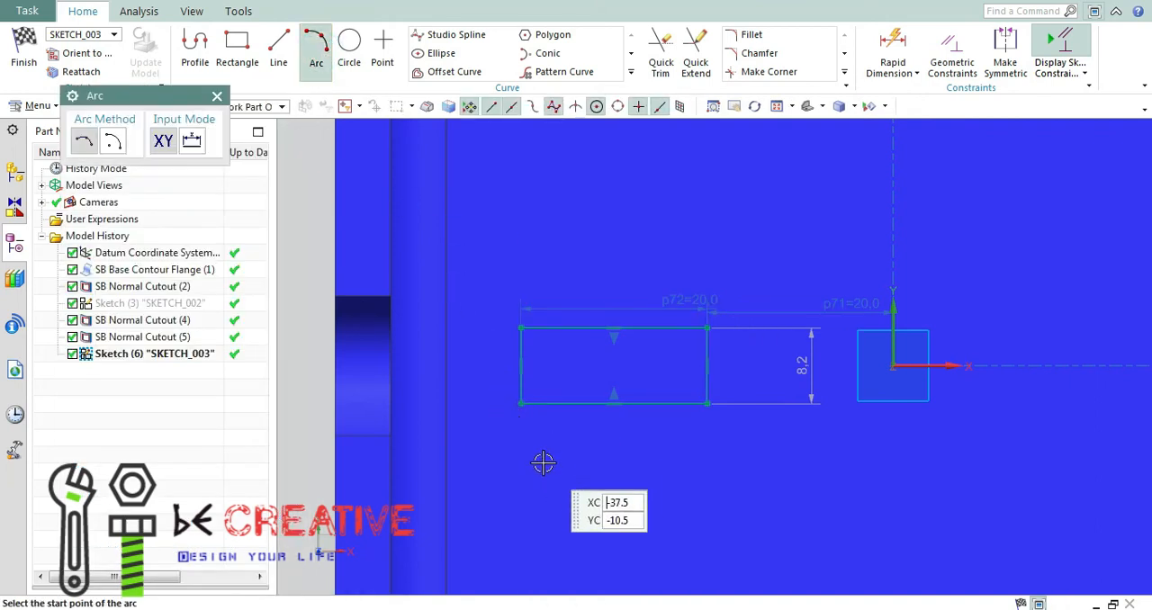
key(Escape)
key(alt+Tab)
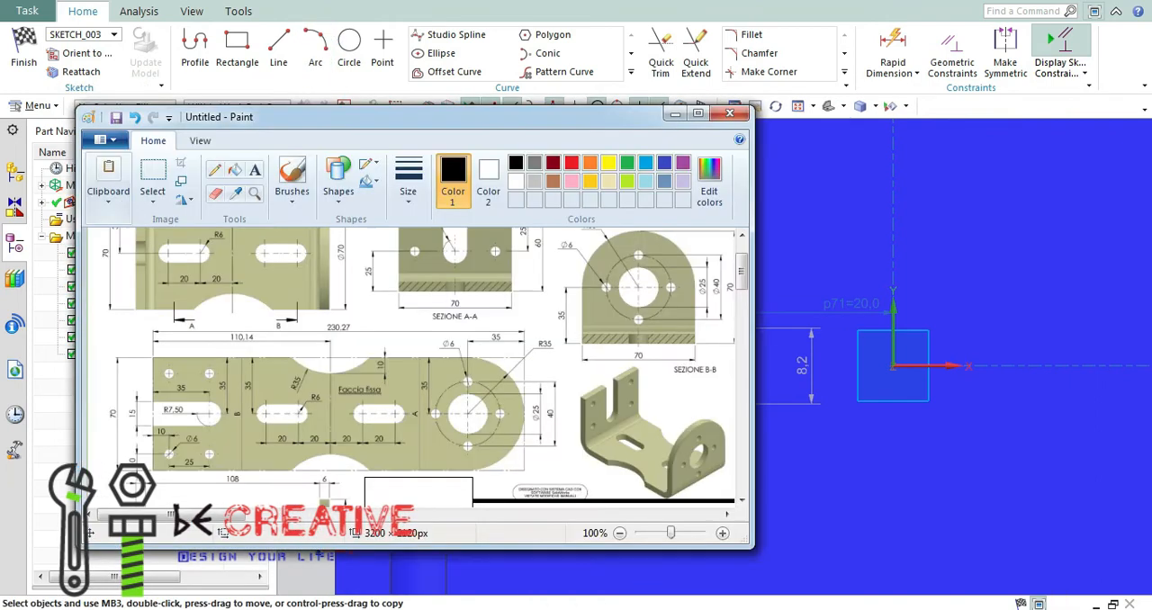
click(675, 113)
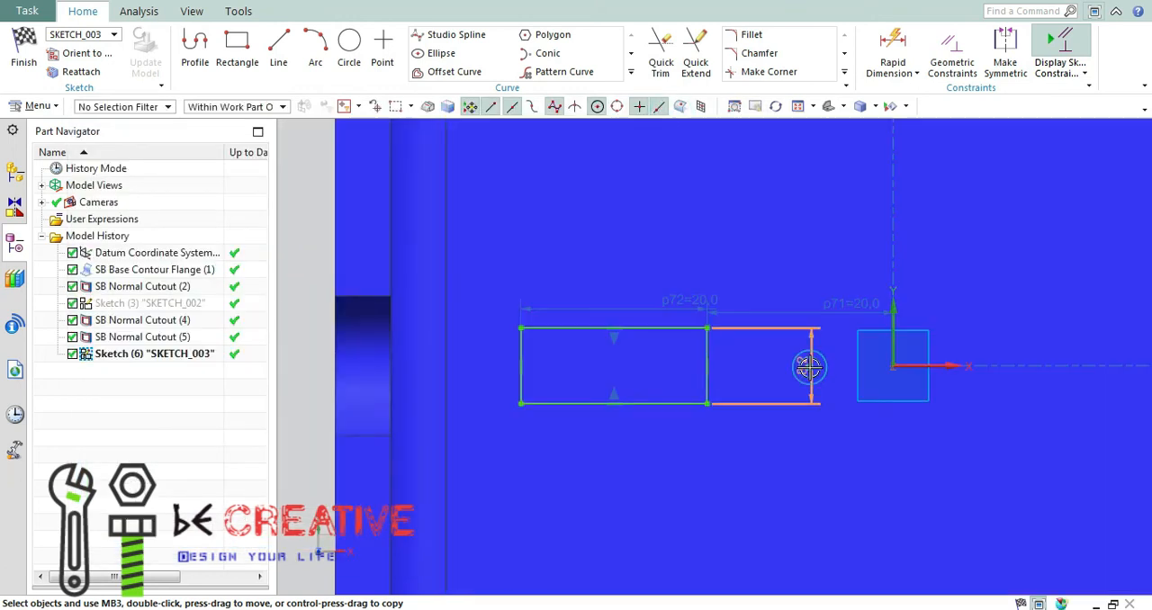
double_click(811, 365)
key(Return)
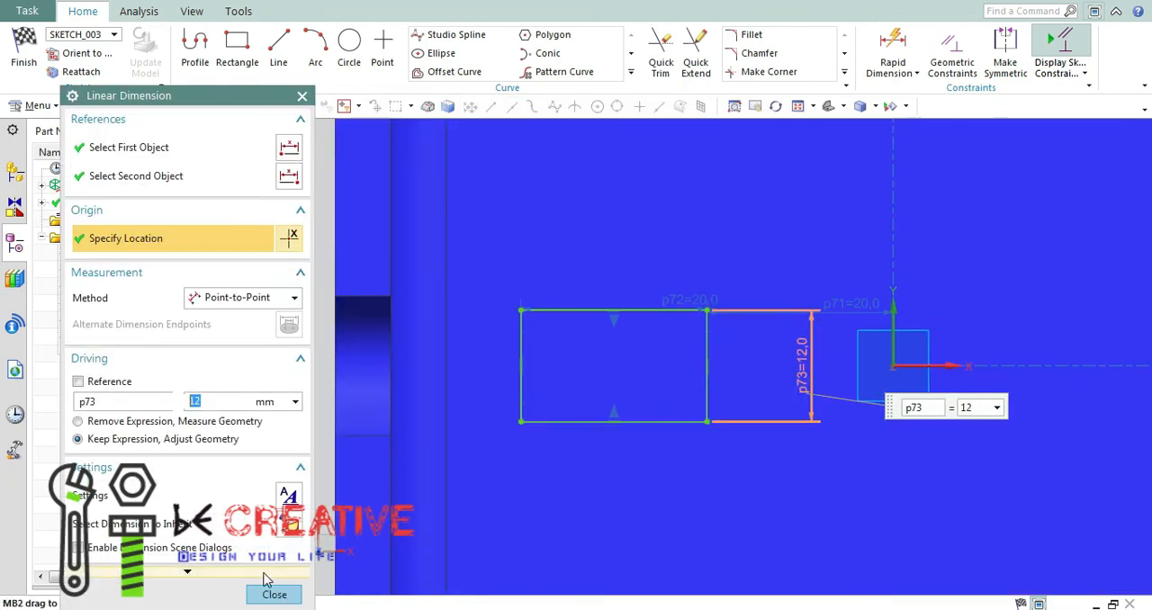
Add outward semicircular arcs of 6 mm radius across both short ends of the rectangle.
click(321, 52)
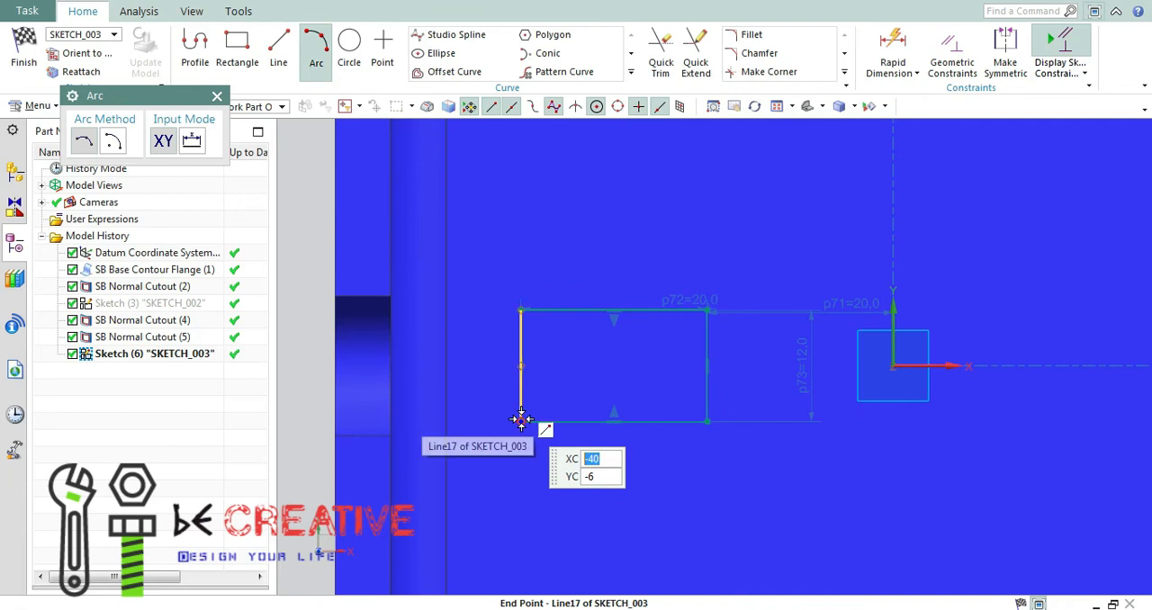
click(521, 420)
click(521, 311)
click(468, 364)
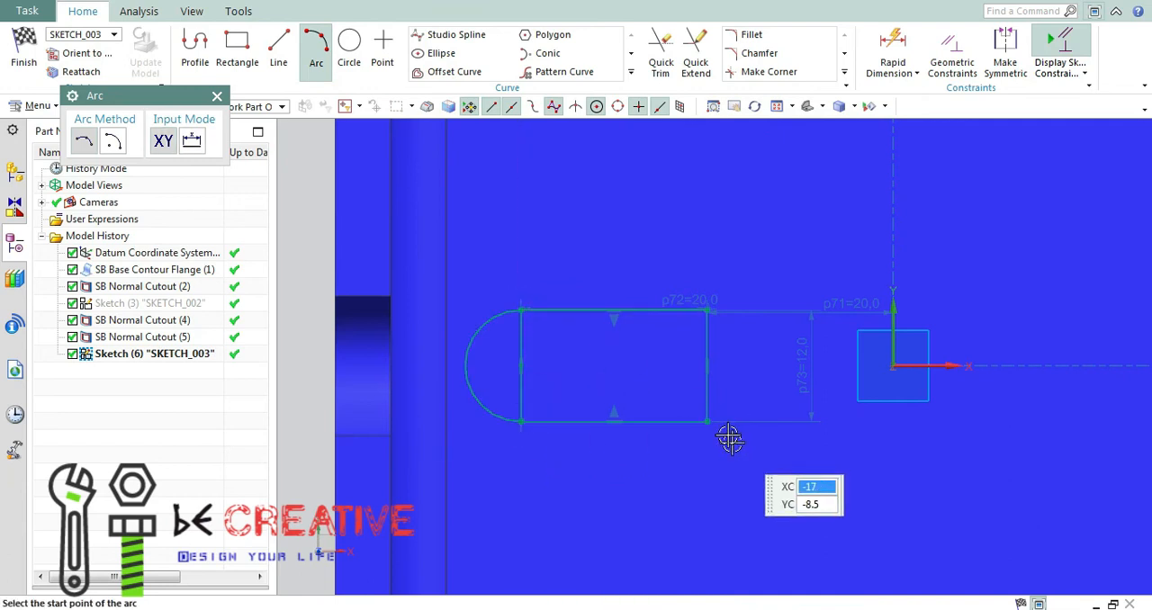
click(707, 421)
click(706, 311)
click(764, 364)
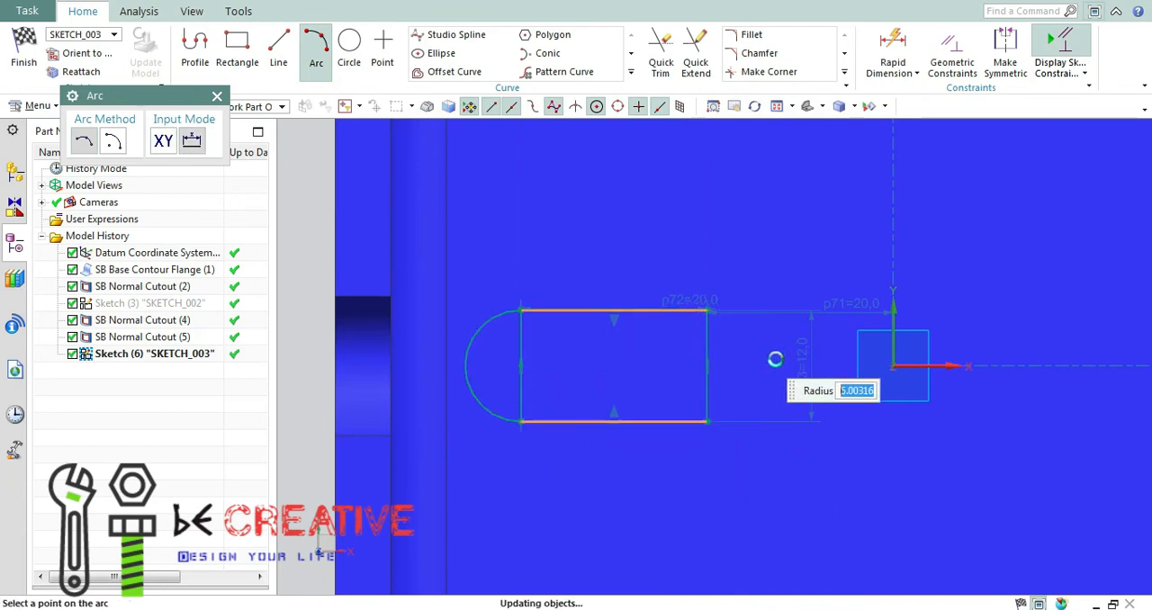
key(Escape)
Trim away the two short edges inside the arcs to leave a closed slot outline.
key(t)
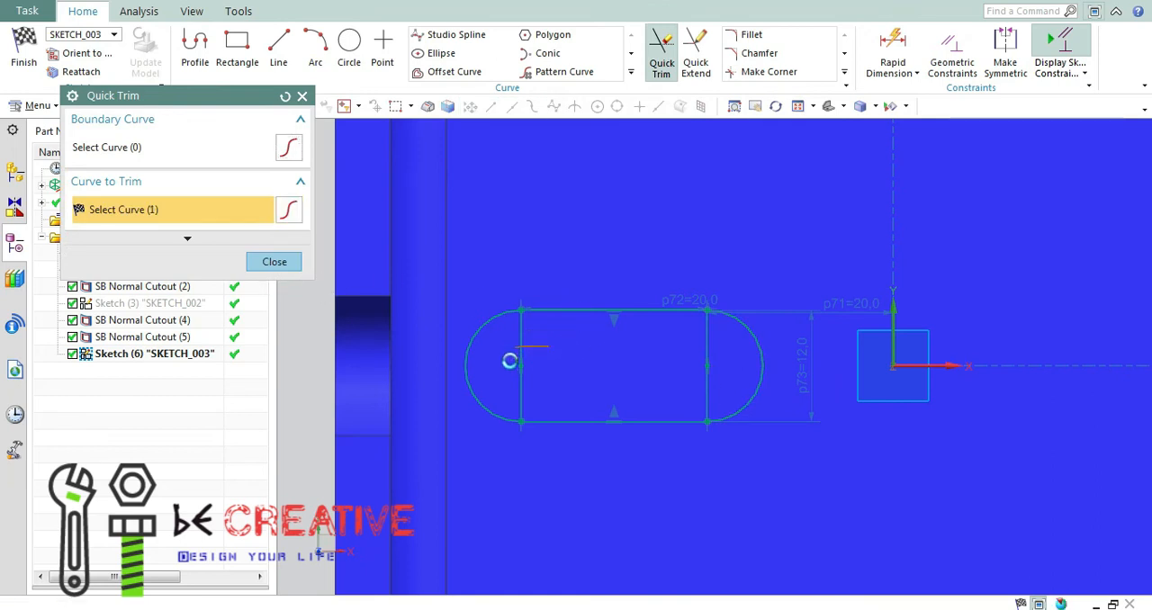
drag(694, 350, 695, 389)
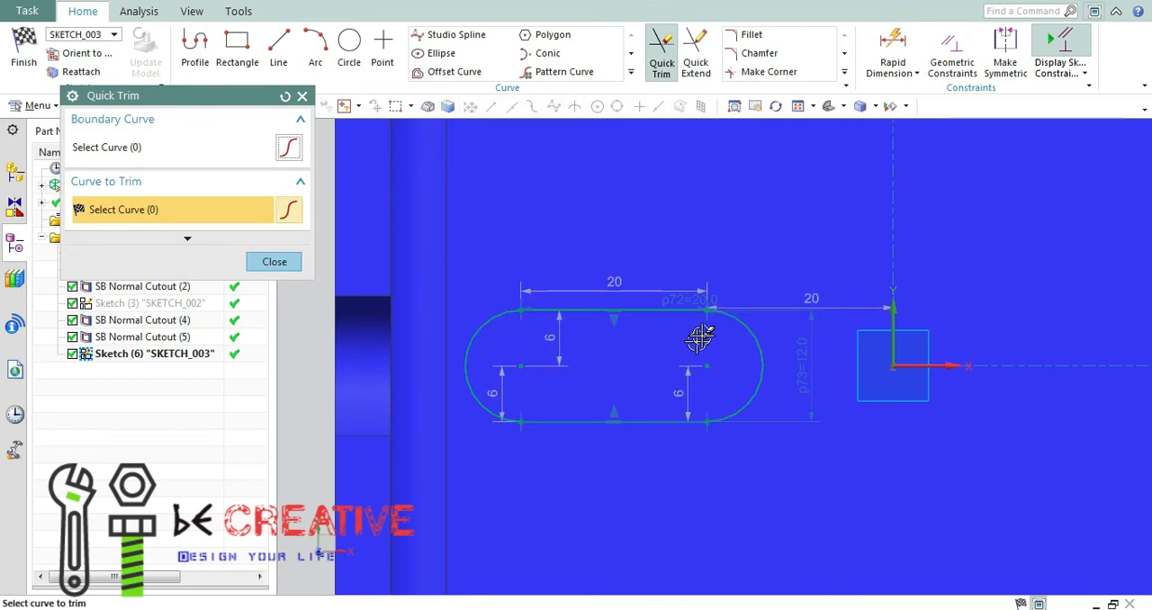
scroll(711, 311, up, 4)
scroll(707, 375, down, 4)
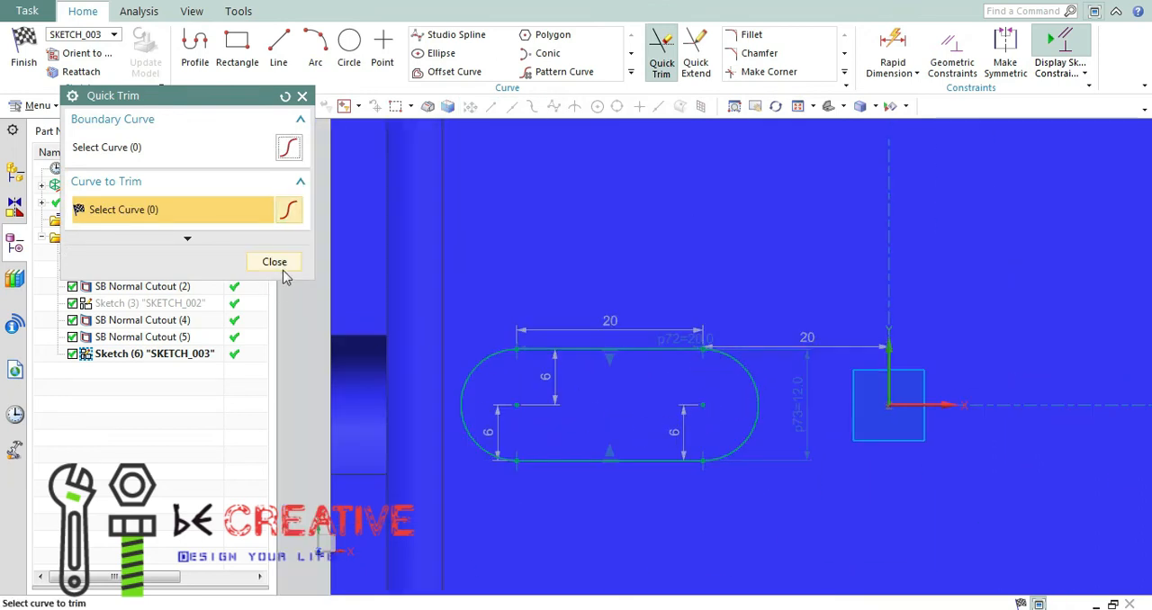
click(282, 269)
click(799, 105)
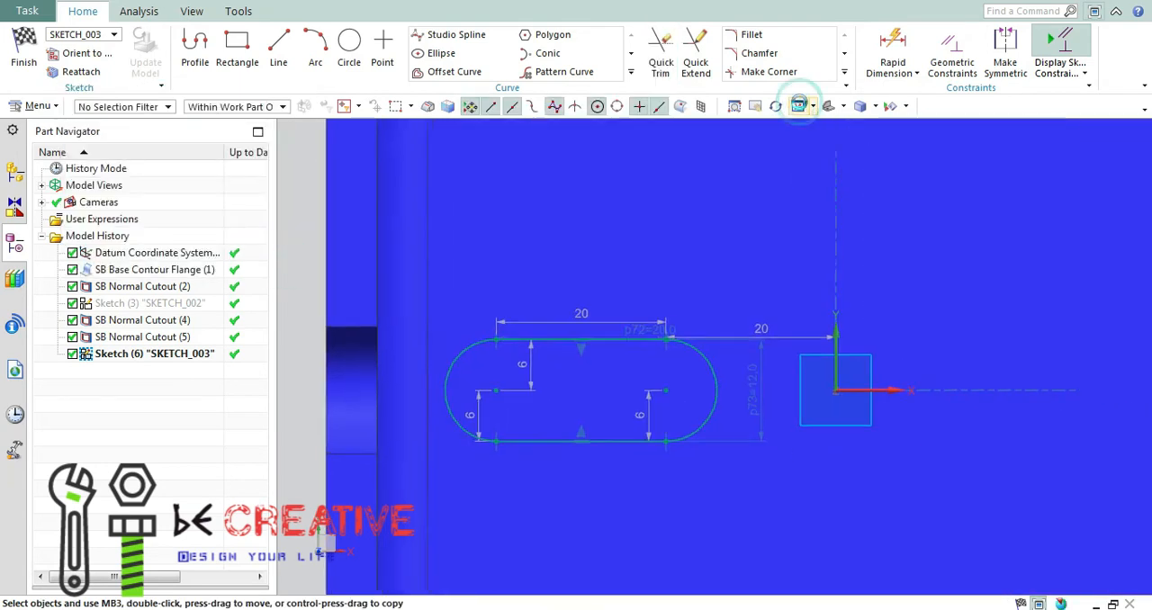
Check the radius and depth of the side cutouts in the reference drawing.
key(alt+Tab)
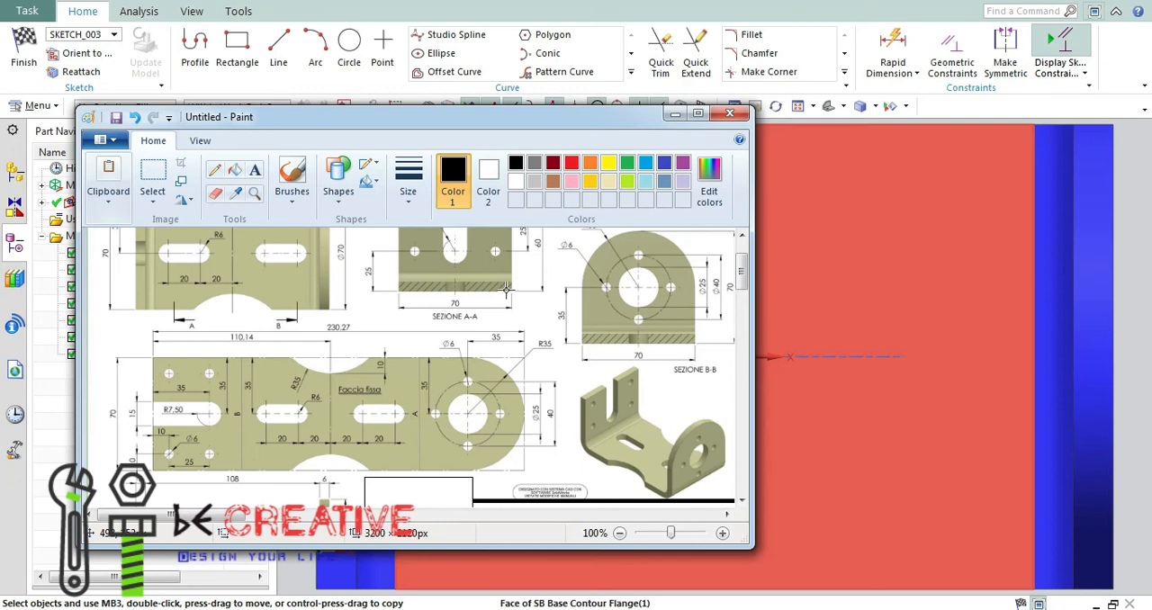
scroll(337, 317, up, 2)
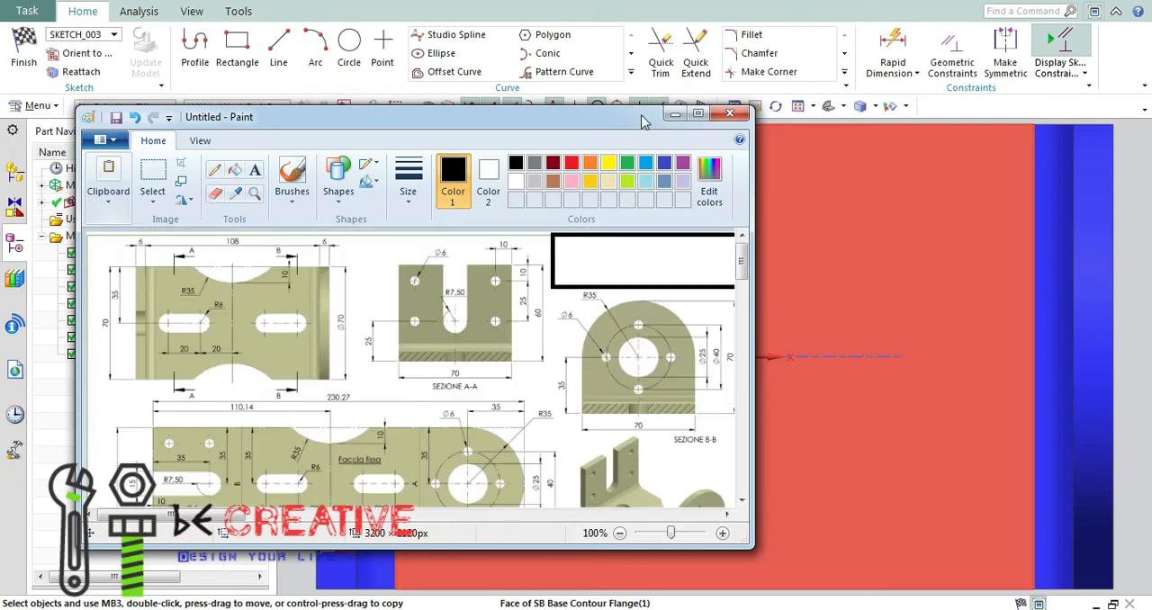
click(675, 113)
Sketch an arc bulging inward from the base plate's upper edge with a radius of 35 mm.
click(315, 45)
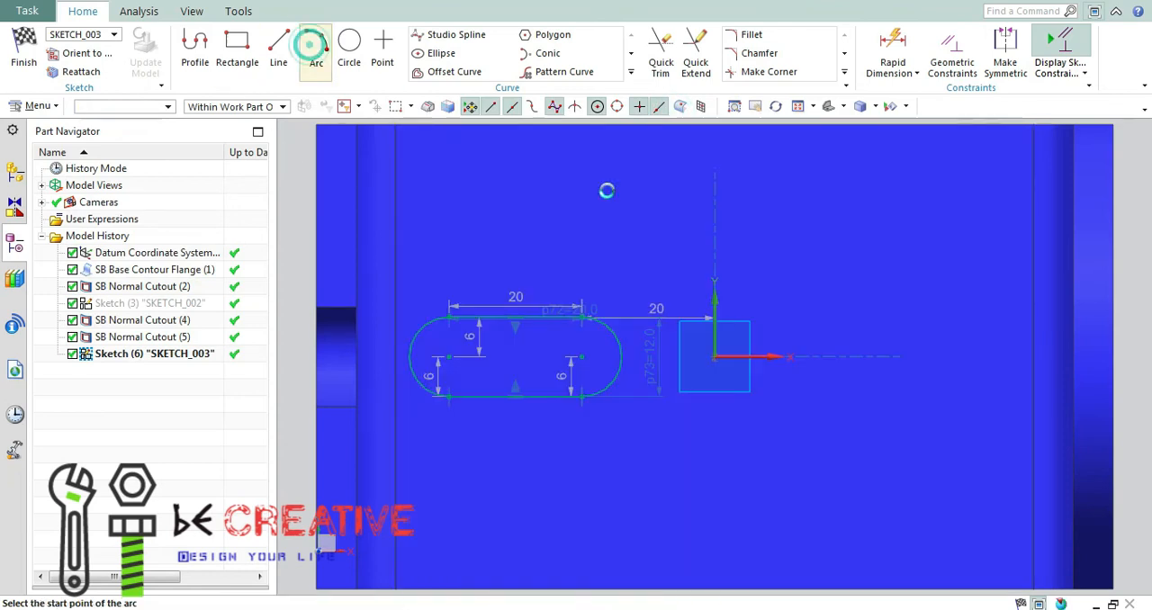
click(633, 126)
click(820, 126)
click(748, 155)
key(Escape)
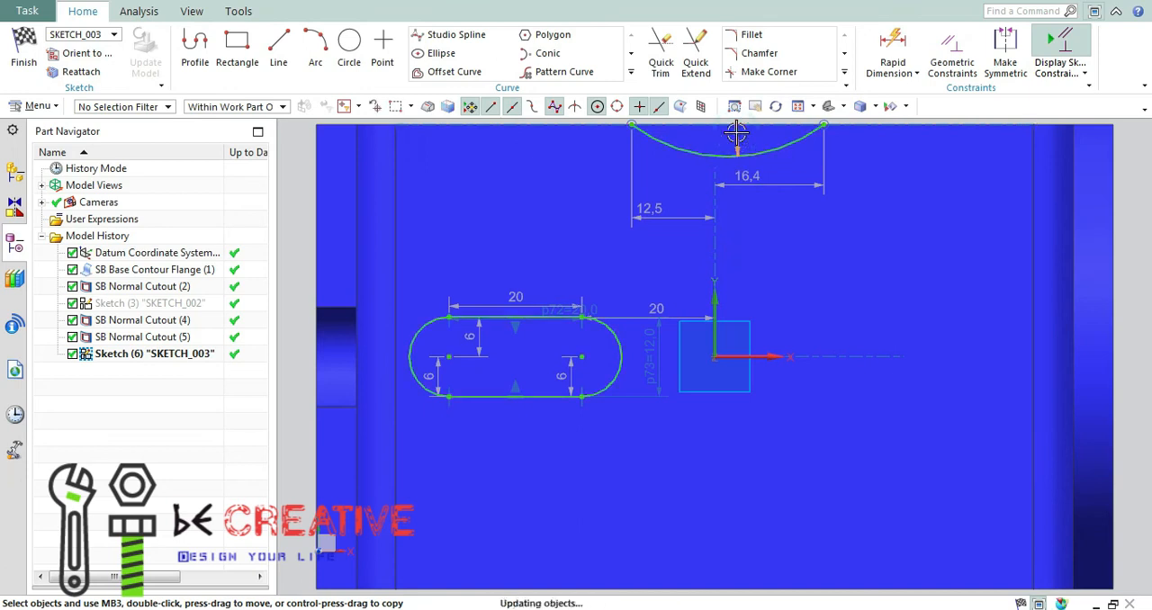
double_click(737, 134)
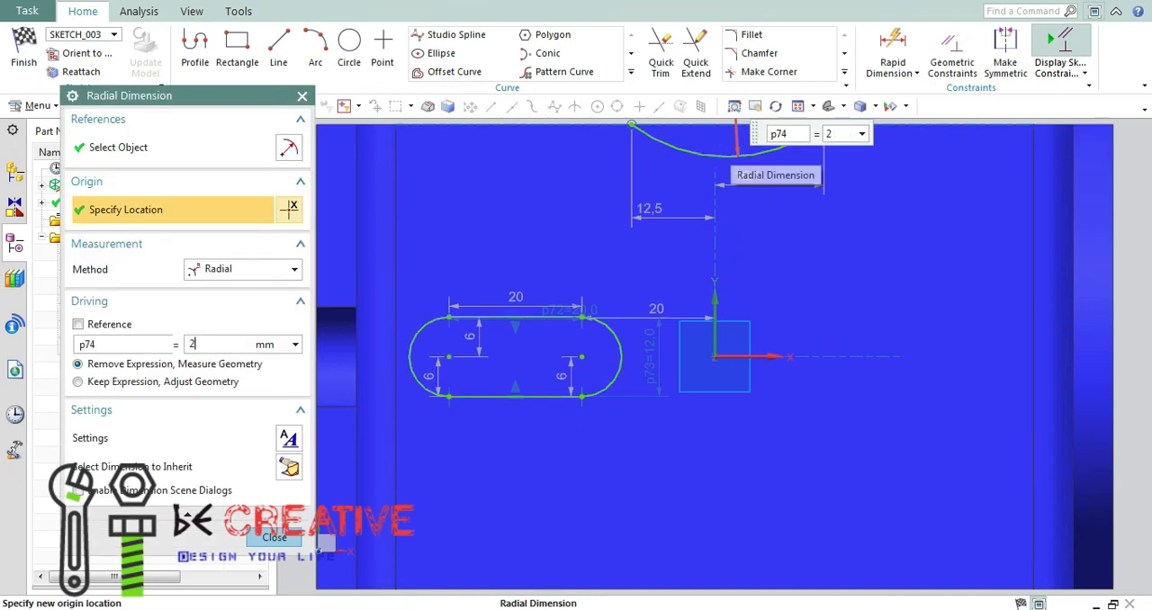
click(798, 106)
click(282, 535)
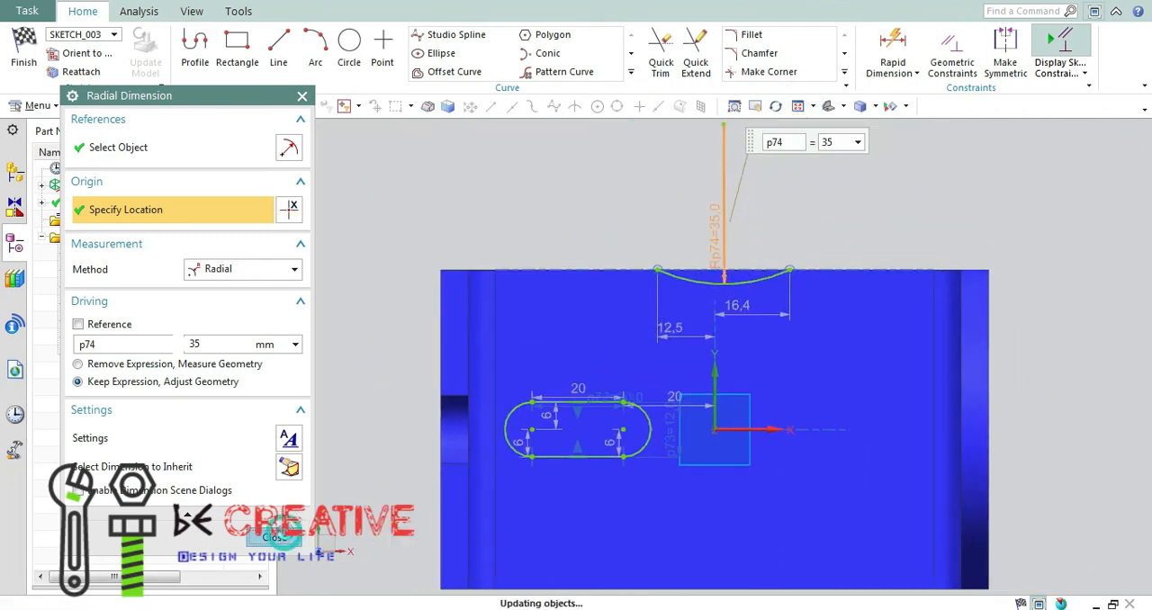
Constrain the arc's centre onto the vertical axis and pull the arc about 5 mm deep into the plate.
key(c)
click(724, 127)
click(714, 349)
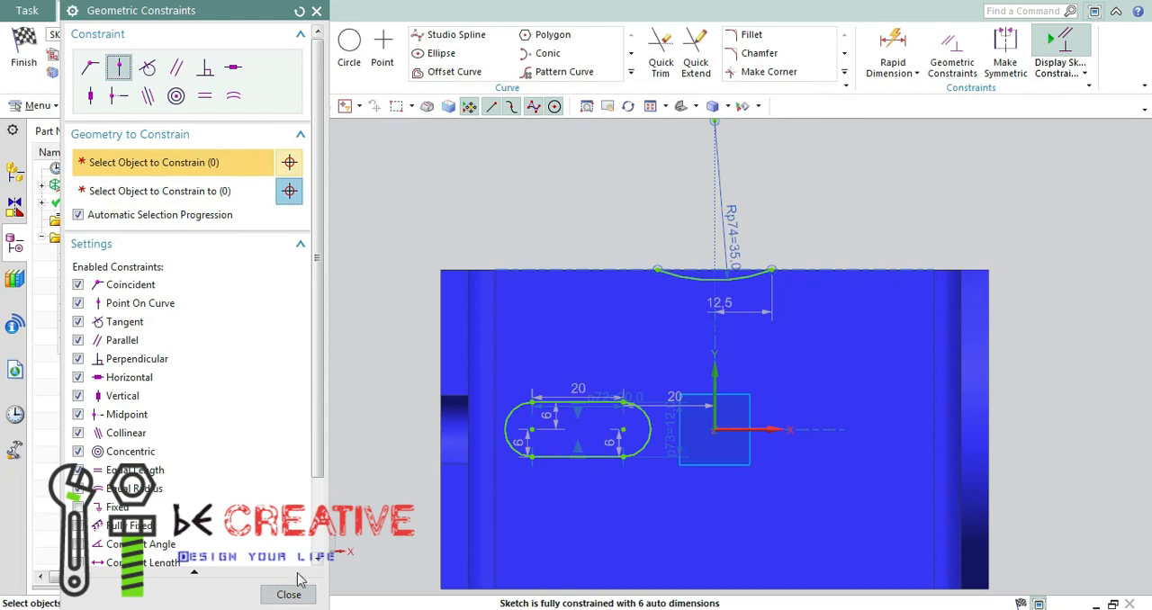
click(299, 584)
scroll(744, 286, up, 3)
drag(746, 307, 747, 307)
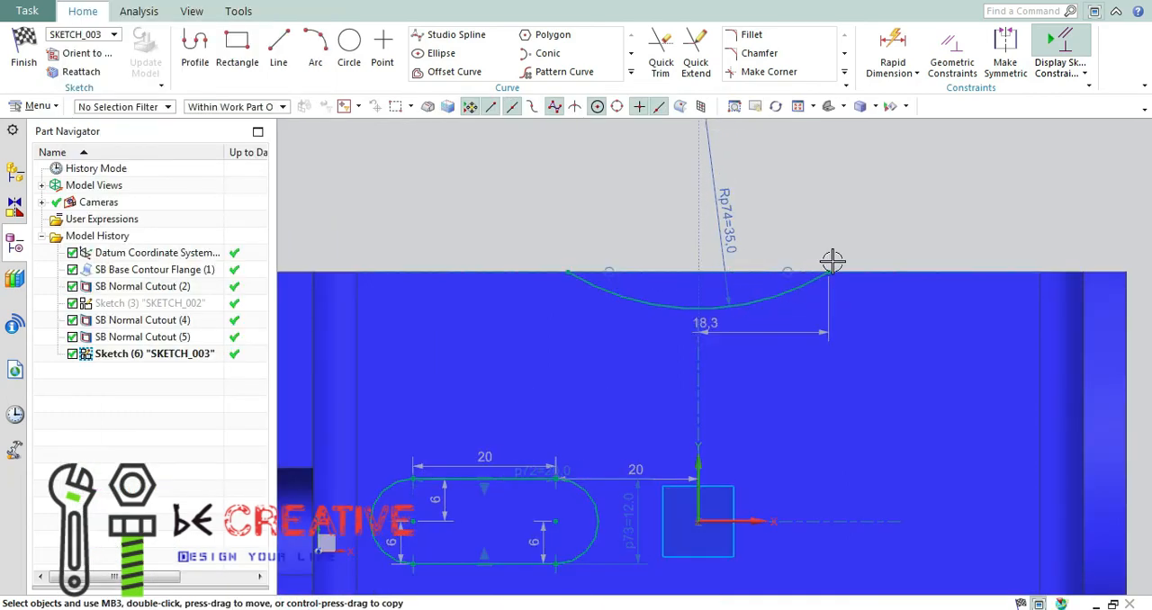
Draw a horizontal line about 27 mm long from the arc's lowest point and convert it to reference.
click(282, 58)
click(699, 308)
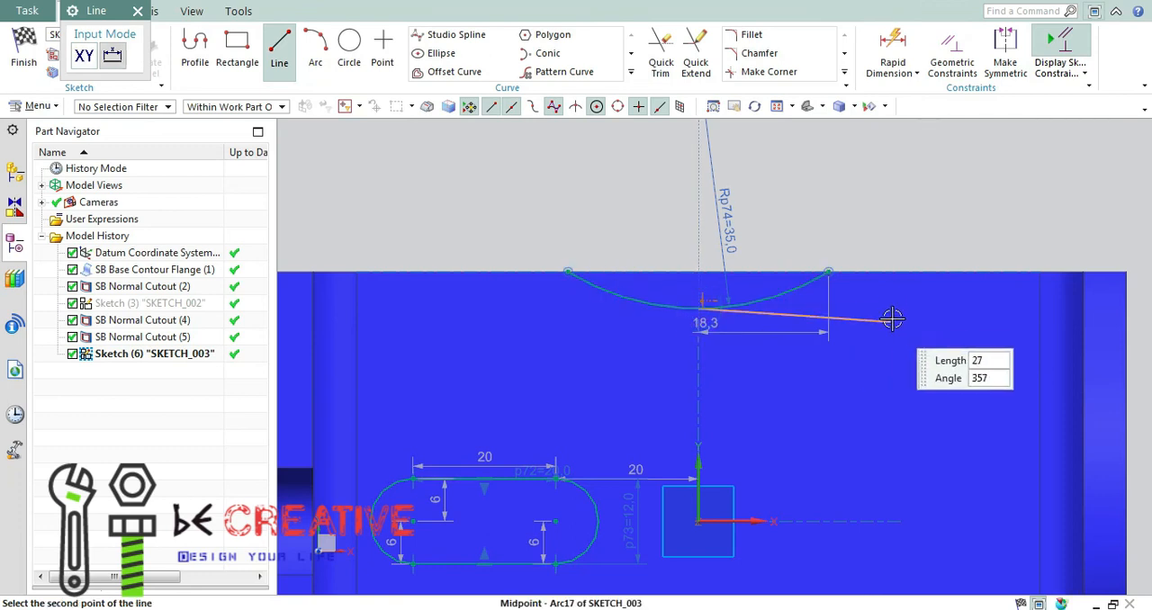
click(889, 309)
key(Escape)
right_click(869, 308)
click(927, 301)
Dimension the reference line from the plate's upper edge and set the distance to 10 mm.
key(d)
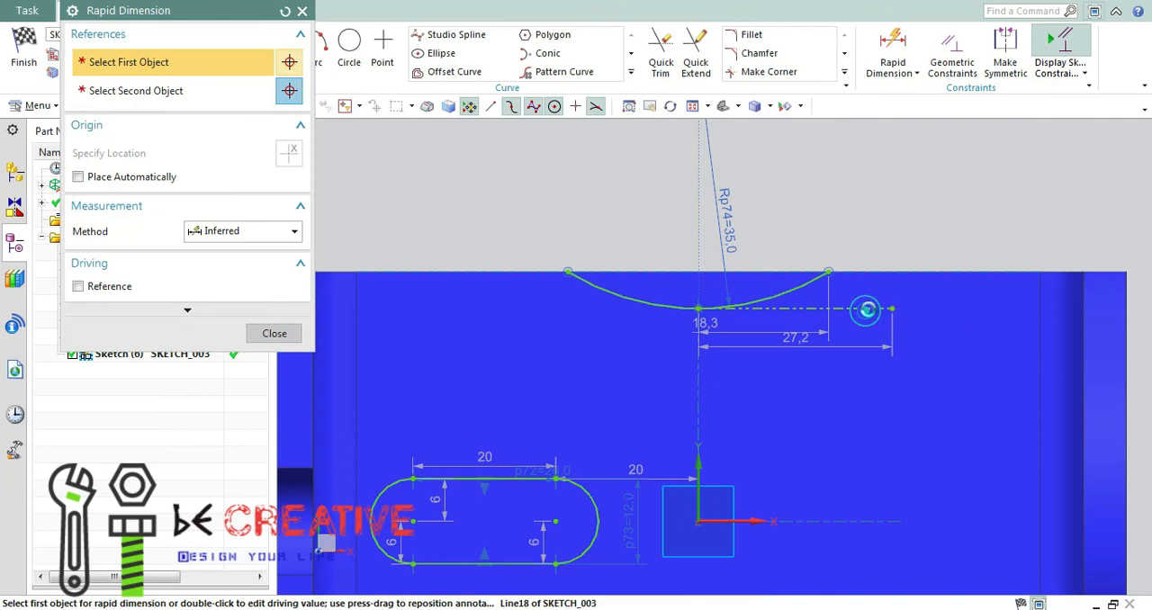
click(866, 309)
click(904, 186)
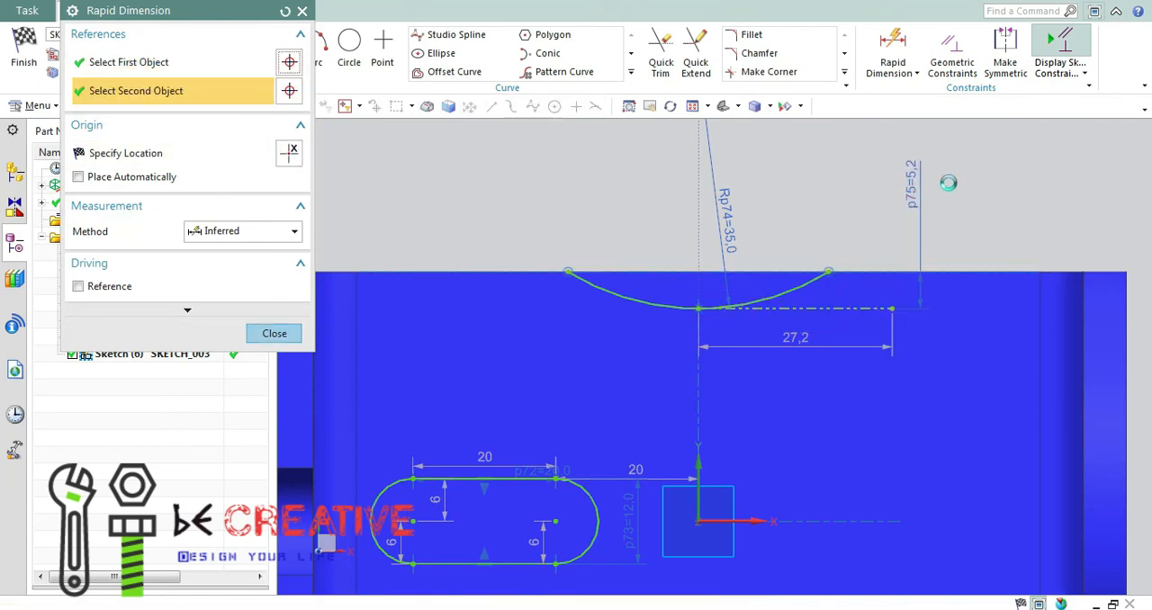
click(949, 183)
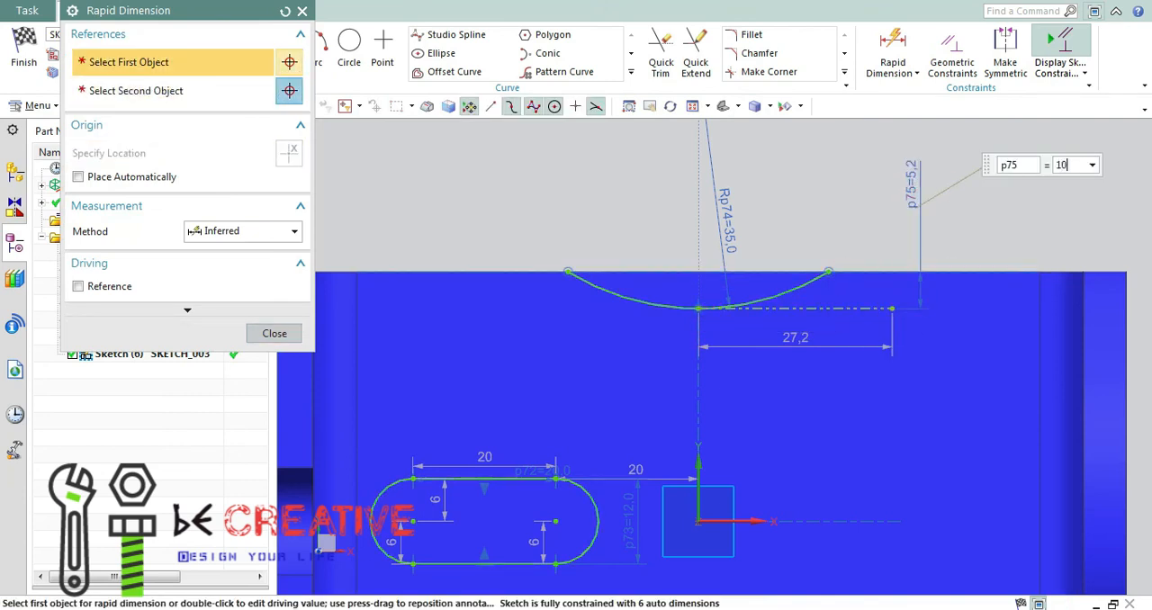
text(10)
key(Return)
click(262, 333)
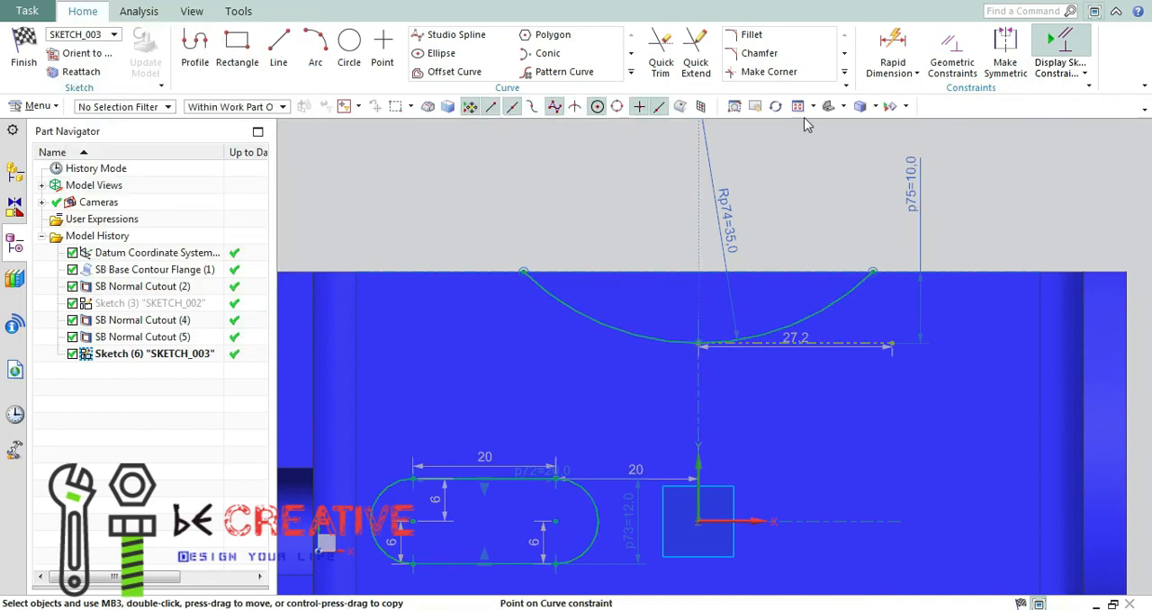
Close the arc profile with a straight line joining its two endpoints along the plate's upper edge.
click(795, 107)
click(280, 50)
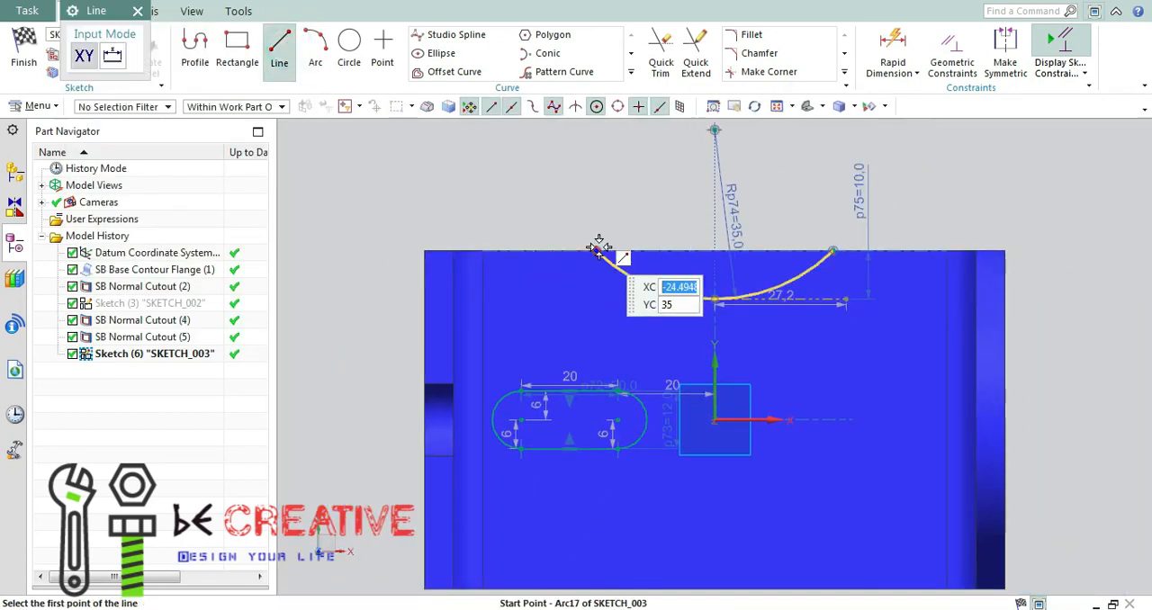
click(597, 250)
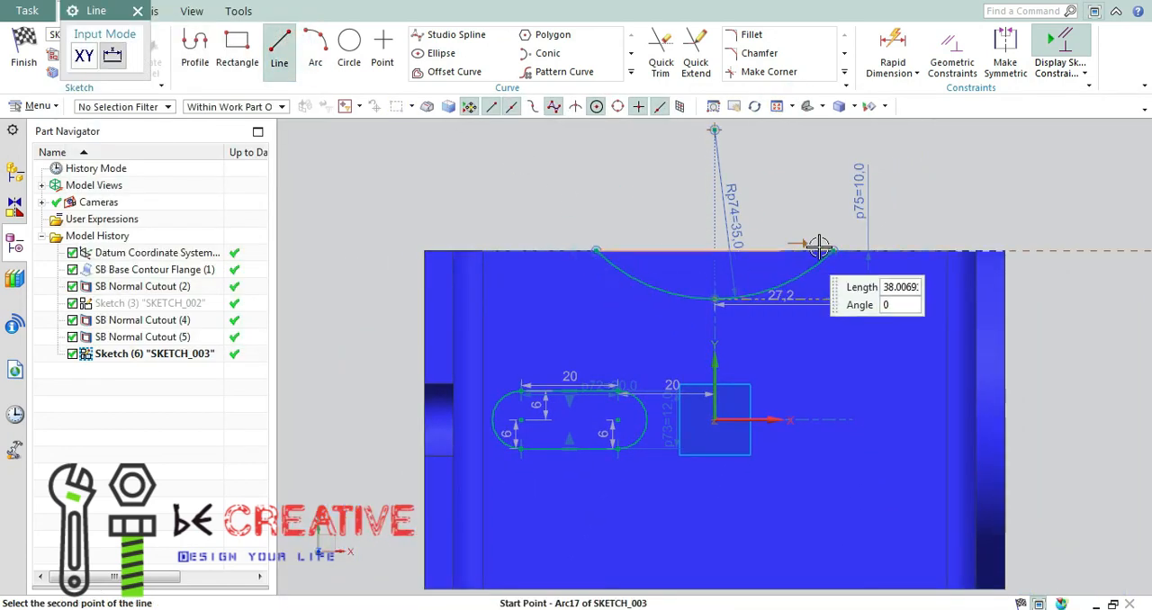
click(822, 191)
key(Escape)
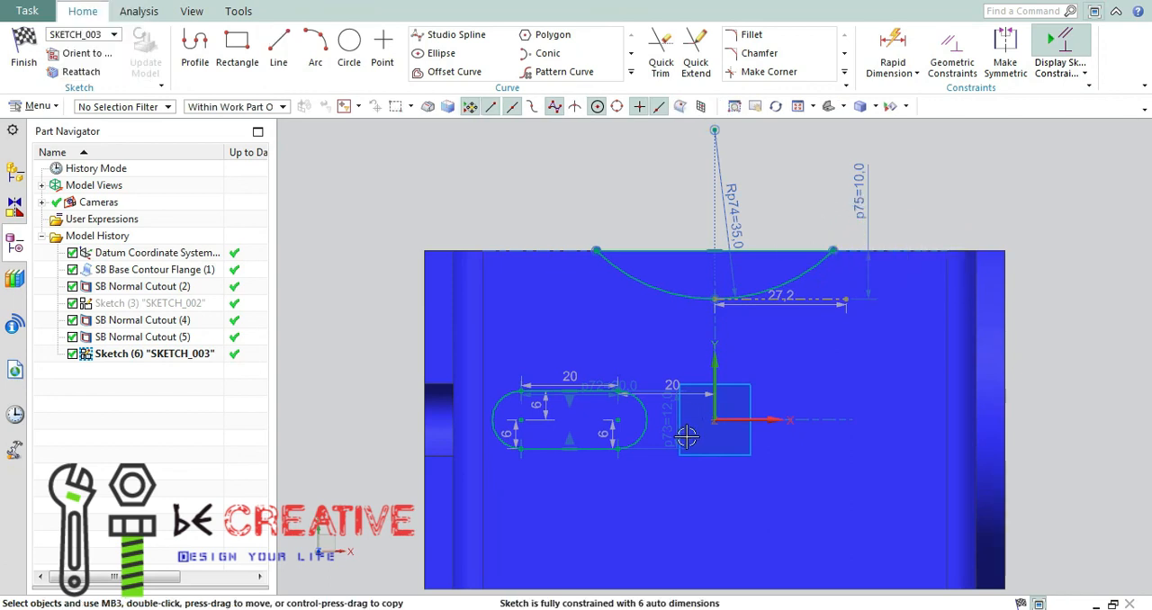
click(632, 74)
click(454, 91)
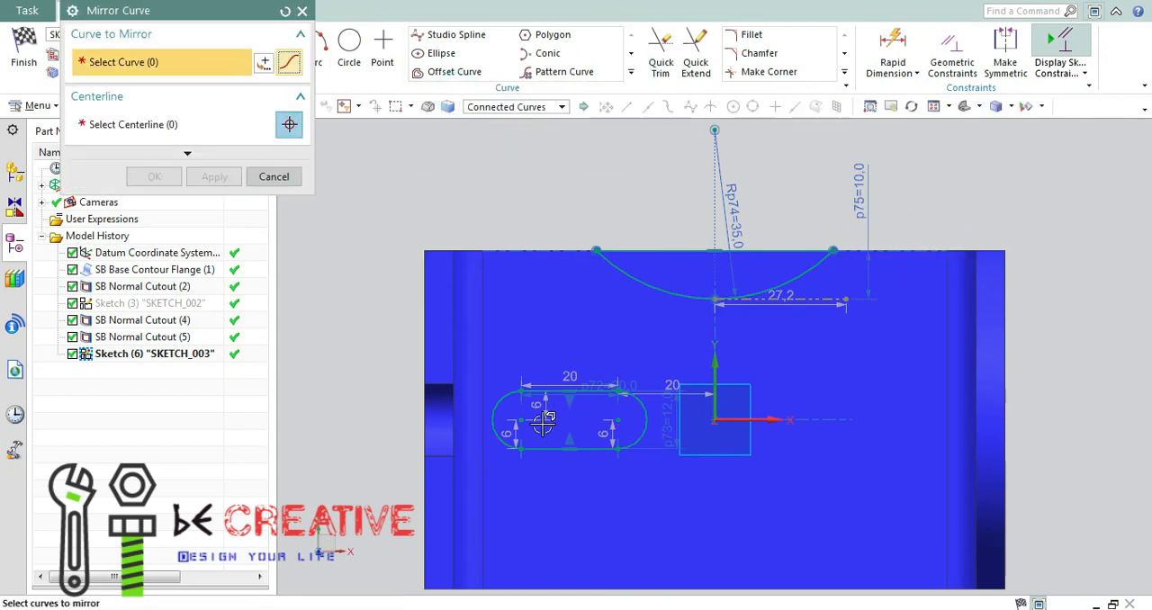
click(505, 405)
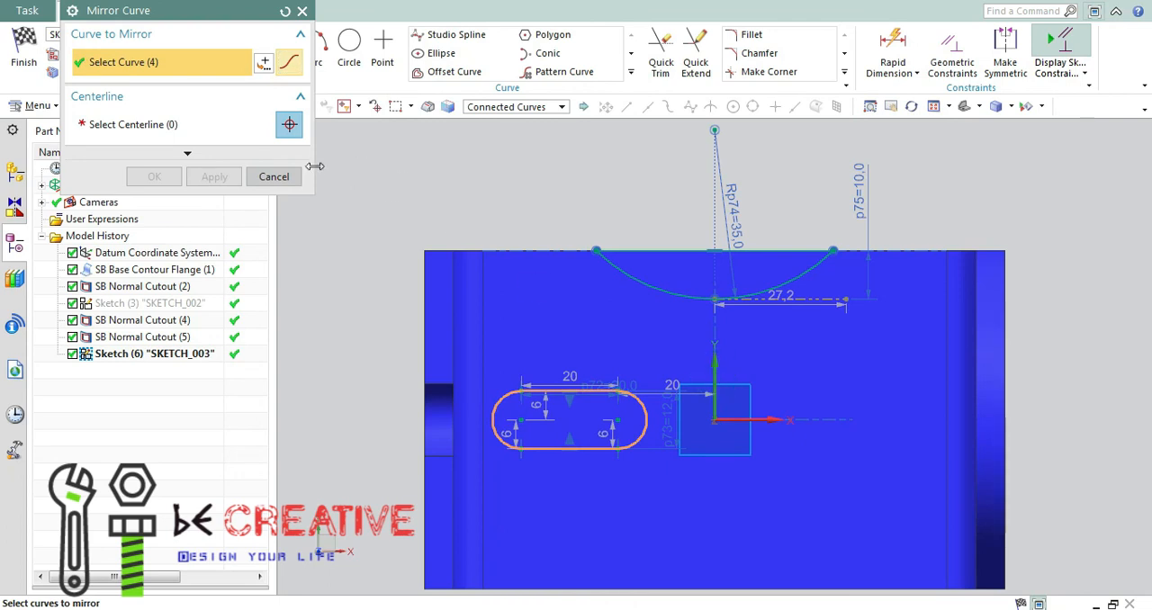
click(273, 176)
Draw a vertical line about 49 mm long up from the sketch origin and convert it to reference.
click(279, 52)
click(714, 419)
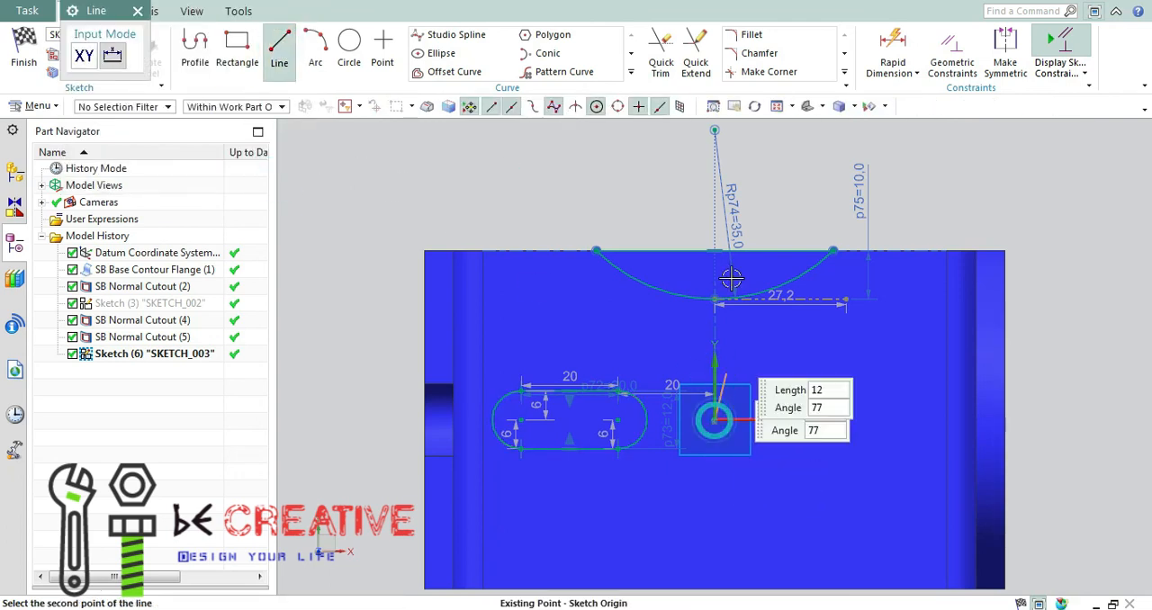
click(715, 185)
key(Escape)
right_click(720, 223)
click(715, 342)
right_click(714, 331)
click(770, 187)
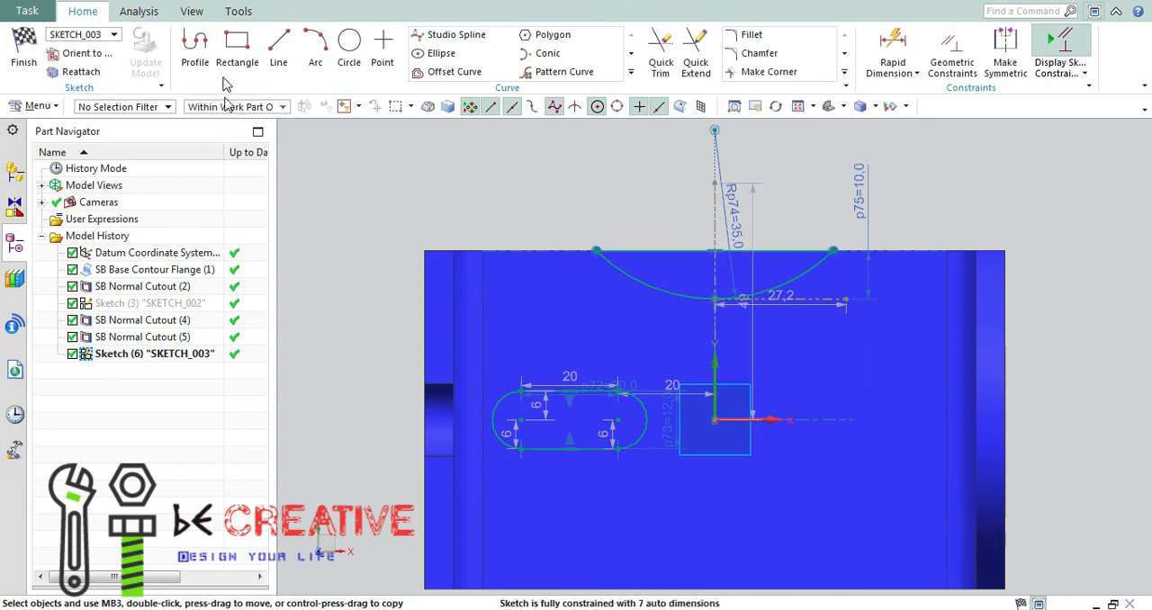
Draw a horizontal line about 79 mm long from the sketch origin and convert it to reference.
click(279, 54)
click(715, 419)
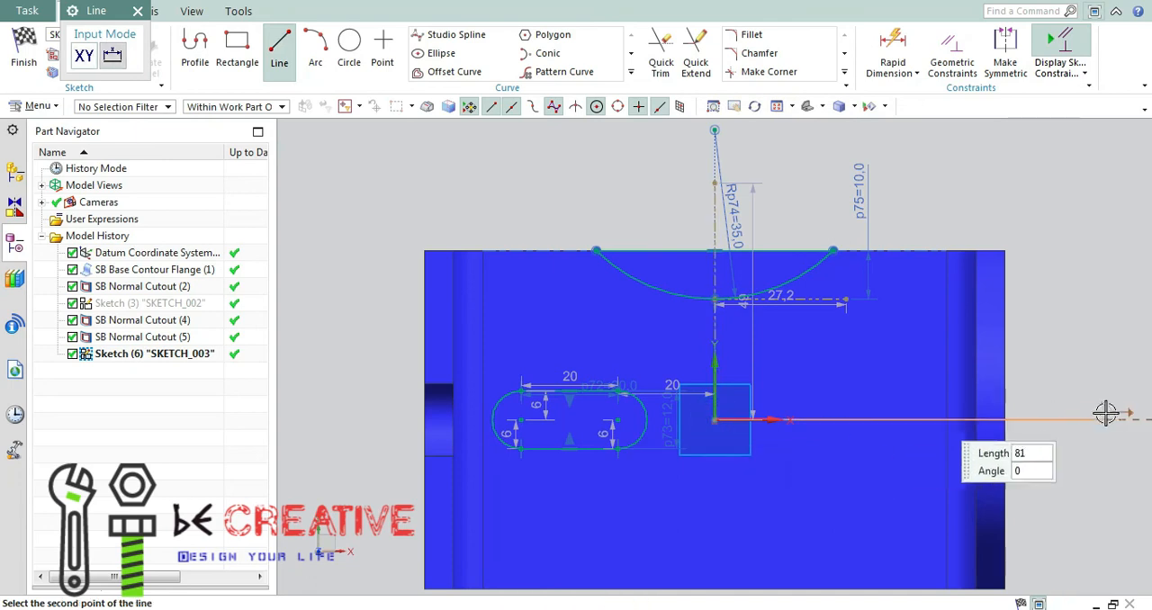
click(1091, 420)
right_click(1038, 419)
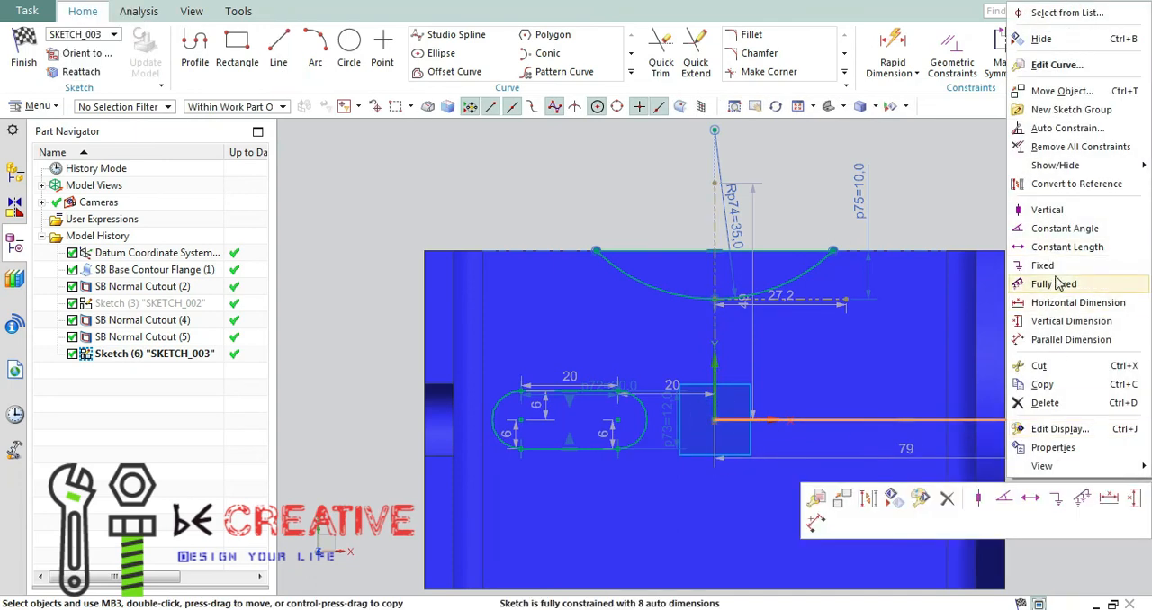
click(1048, 186)
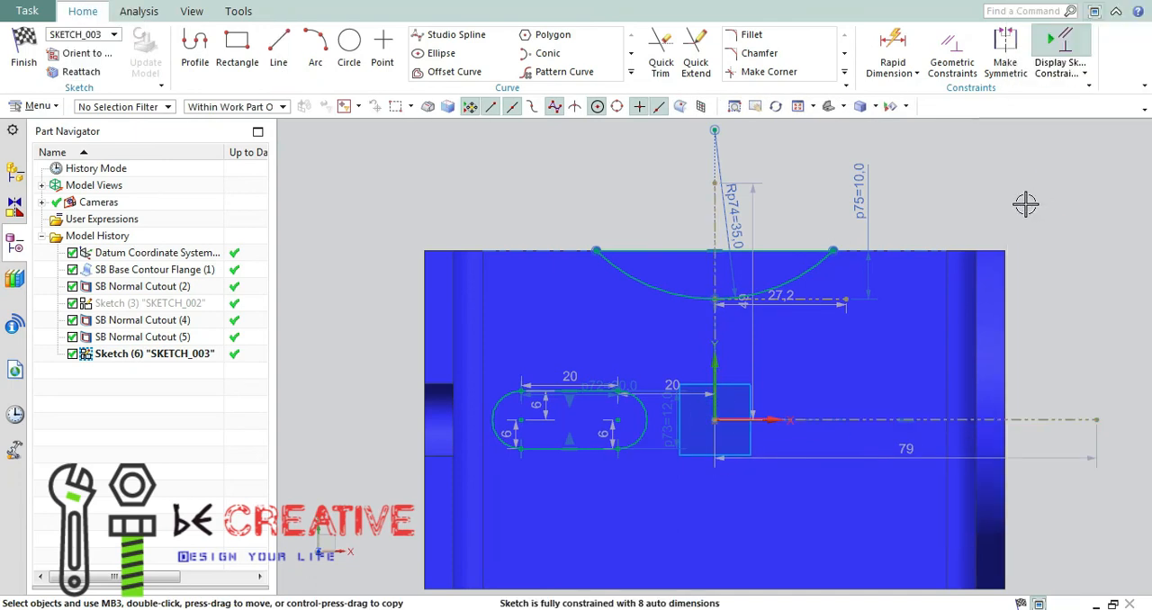
Mirror the closed arc profile about the horizontal reference line onto the plate's opposite edge.
click(631, 72)
click(450, 84)
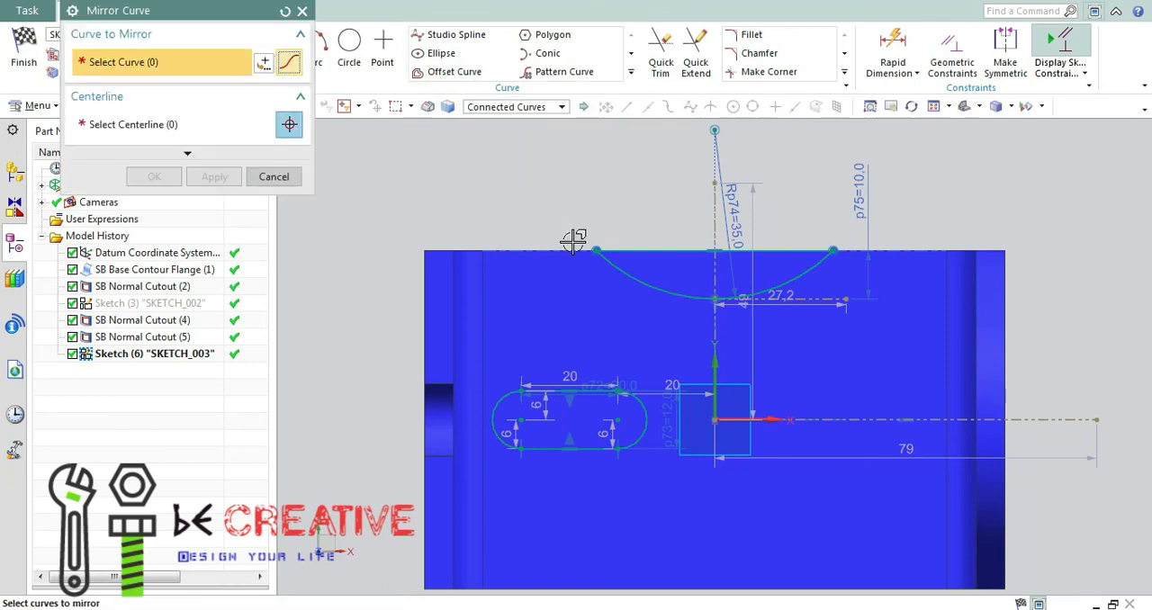
click(655, 288)
click(207, 127)
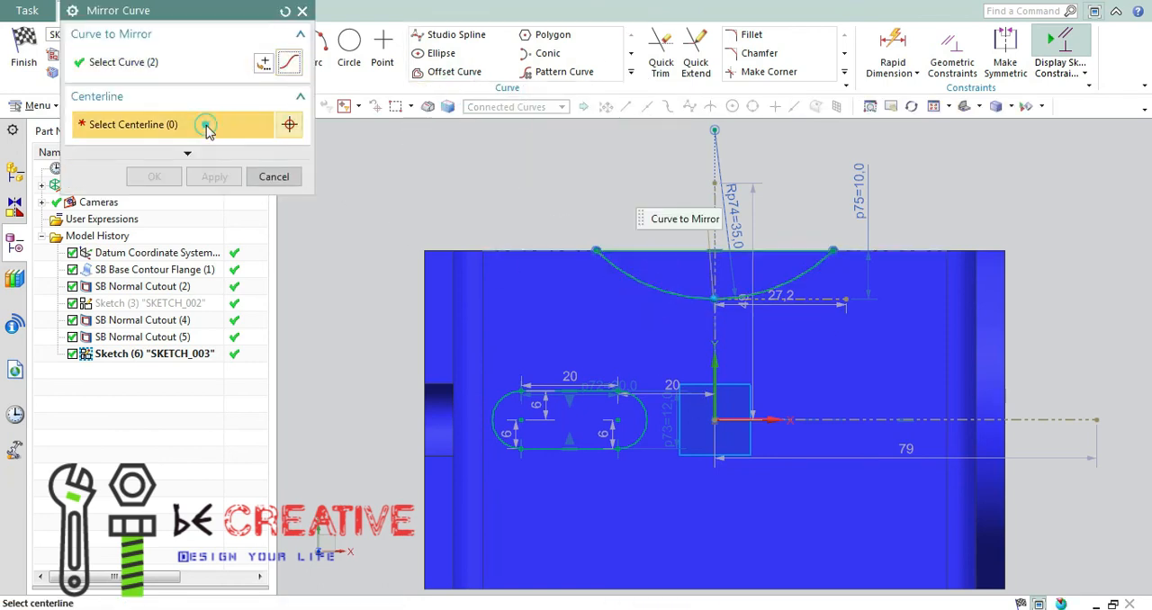
click(862, 419)
click(201, 177)
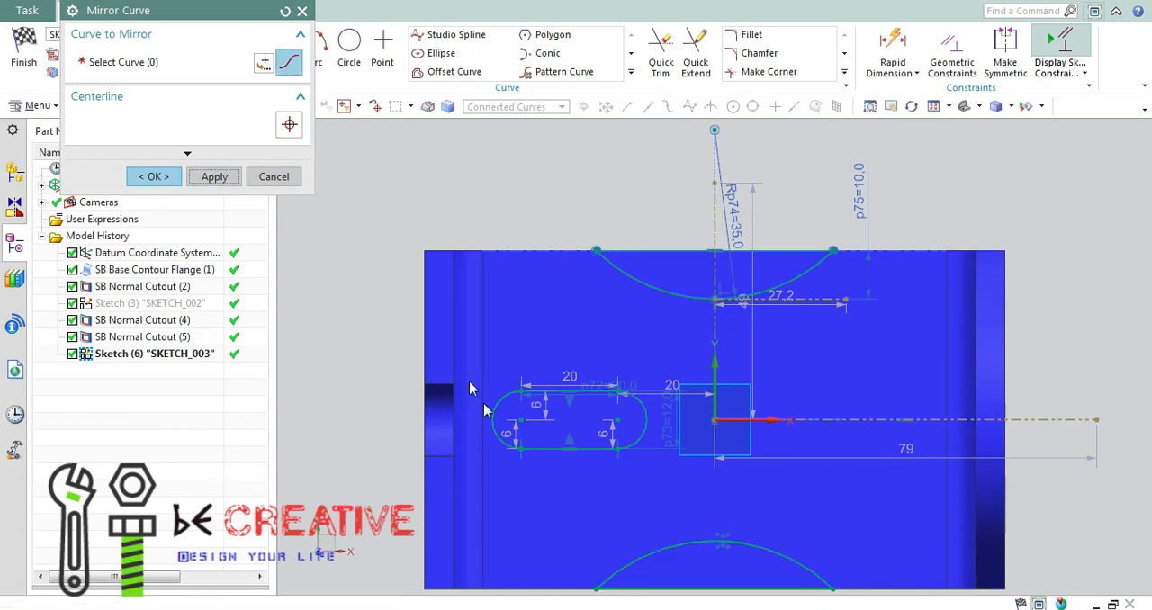
click(494, 415)
click(715, 327)
click(273, 177)
Mirror the four slot curves about the vertical reference line to create the second slot.
click(631, 72)
click(447, 90)
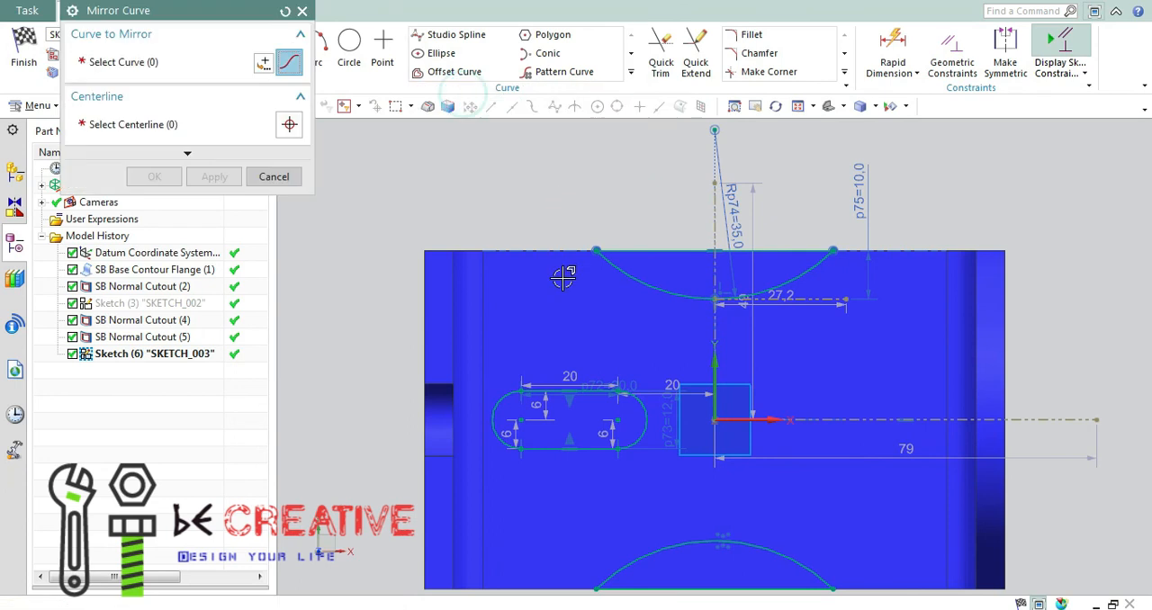
click(494, 415)
click(720, 322)
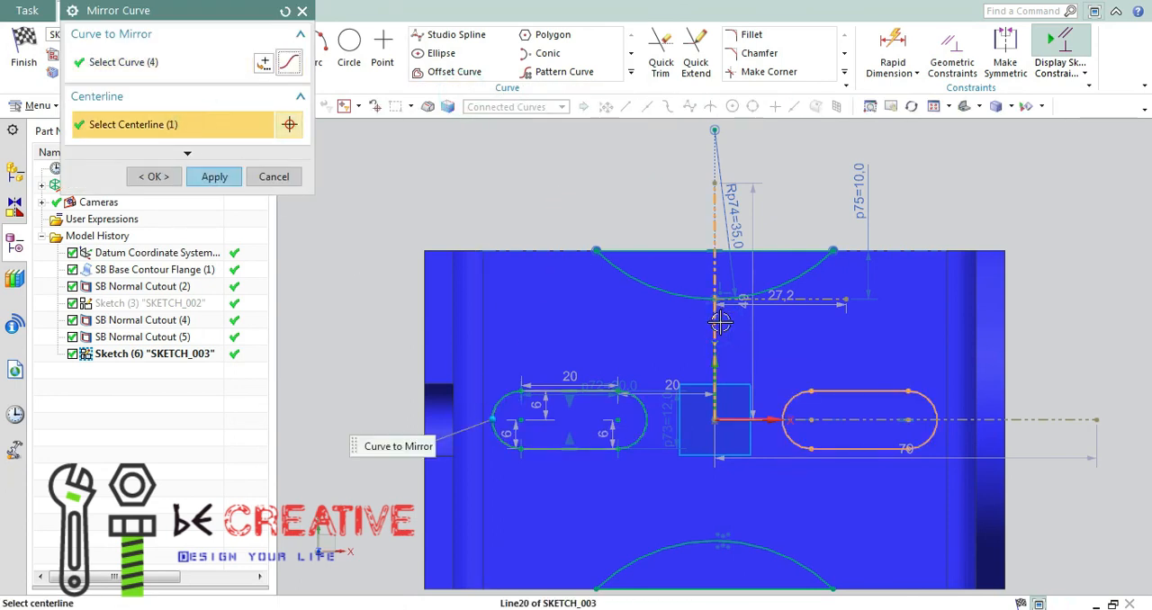
click(153, 177)
Finish the sketch and cut both slots and side arcs through the base with a 6 mm deep Normal Cutout.
key(ctrl+q)
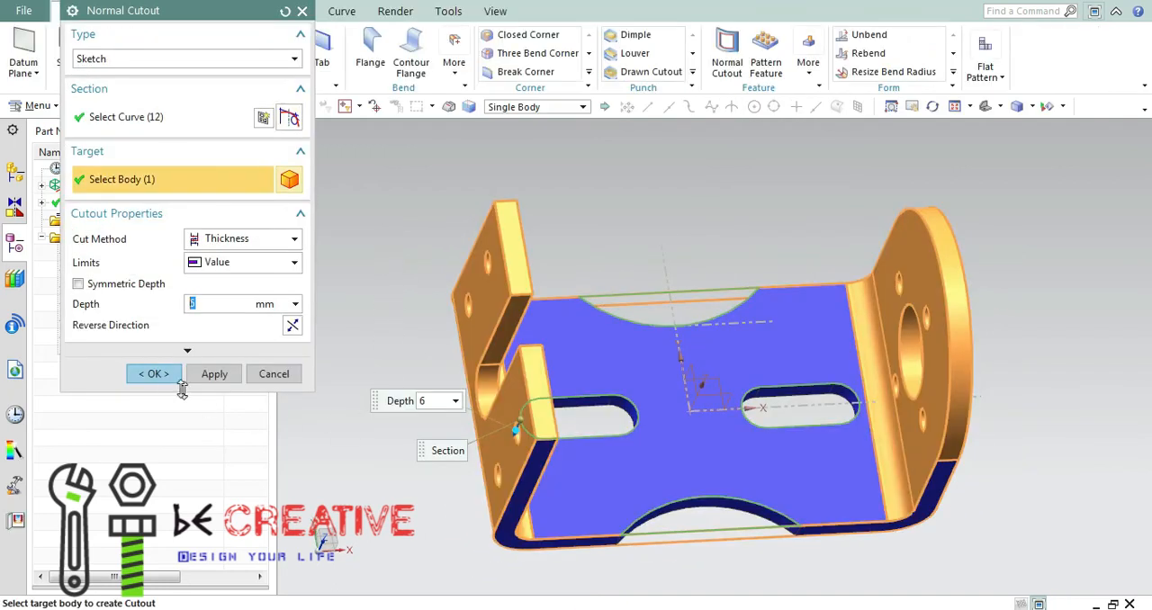
click(154, 373)
Inspect the bracket from several angles and hide all coordinate systems.
mouse_move(694, 200)
middle_down()
mouse_move(682, 177)
mouse_move(686, 186)
middle_up()
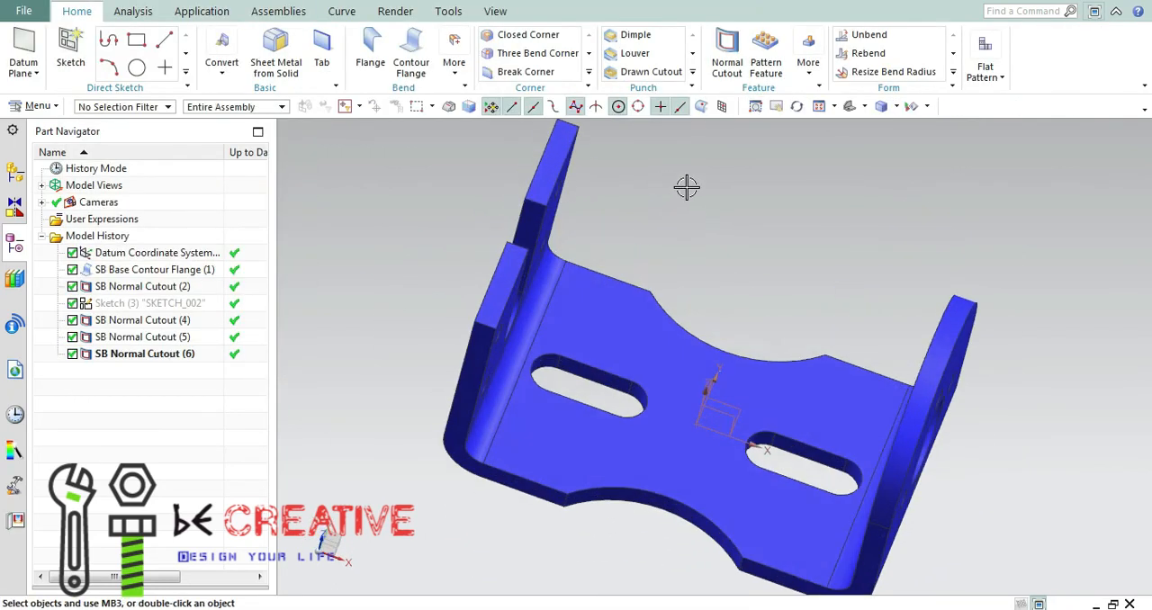
click(849, 106)
middle_drag(860, 244, 883, 275)
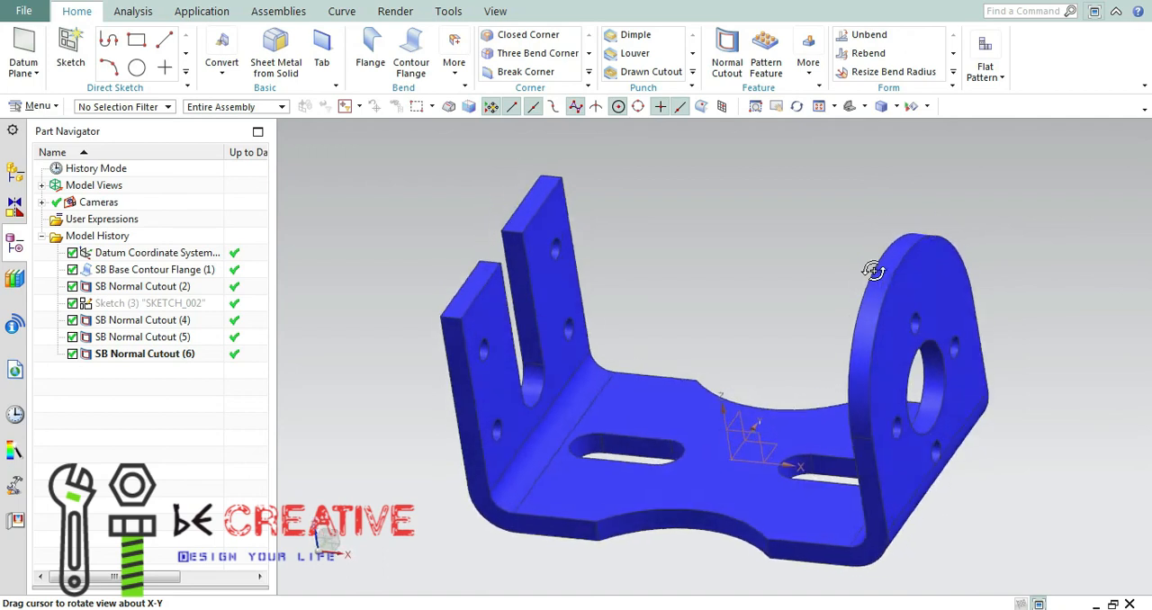
middle_drag(880, 275, 1014, 275)
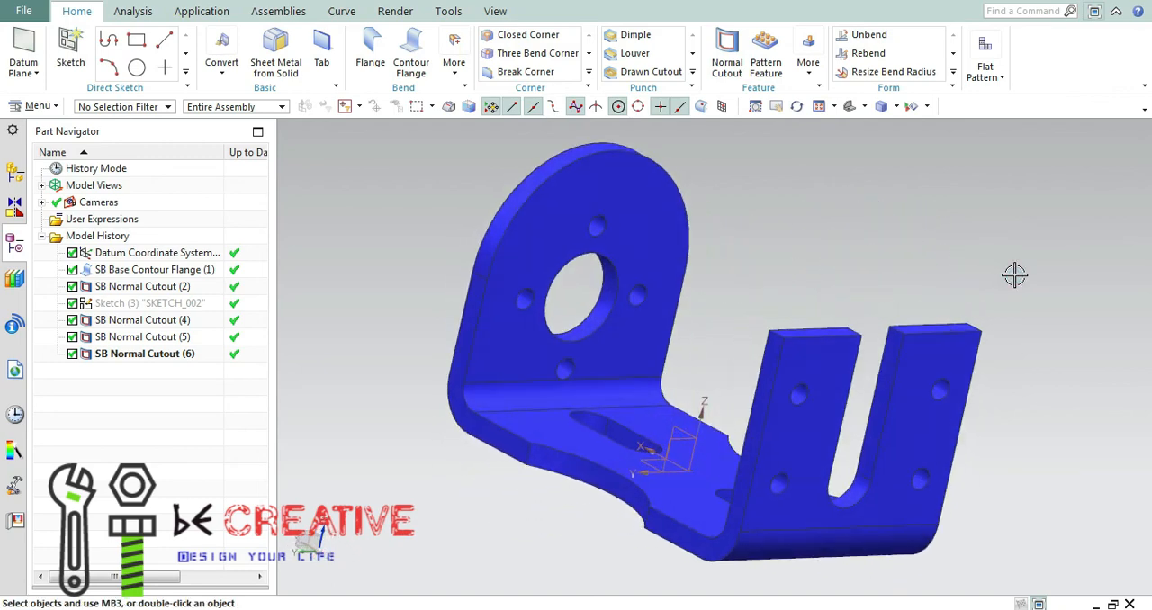
middle_drag(829, 273, 1015, 311)
middle_drag(790, 243, 951, 328)
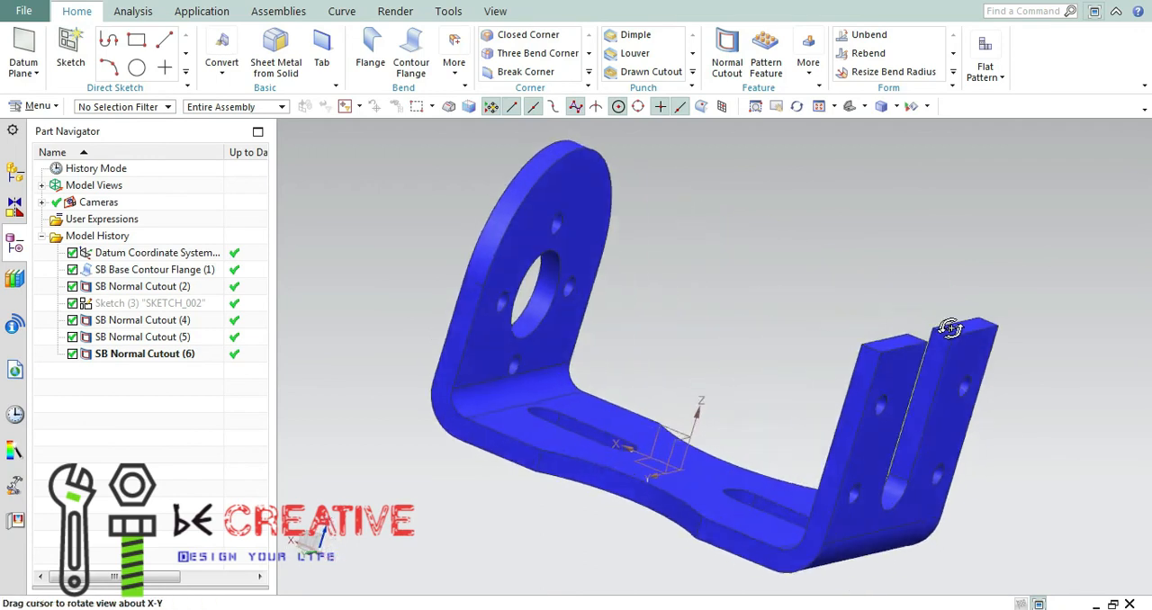
click(926, 107)
click(932, 126)
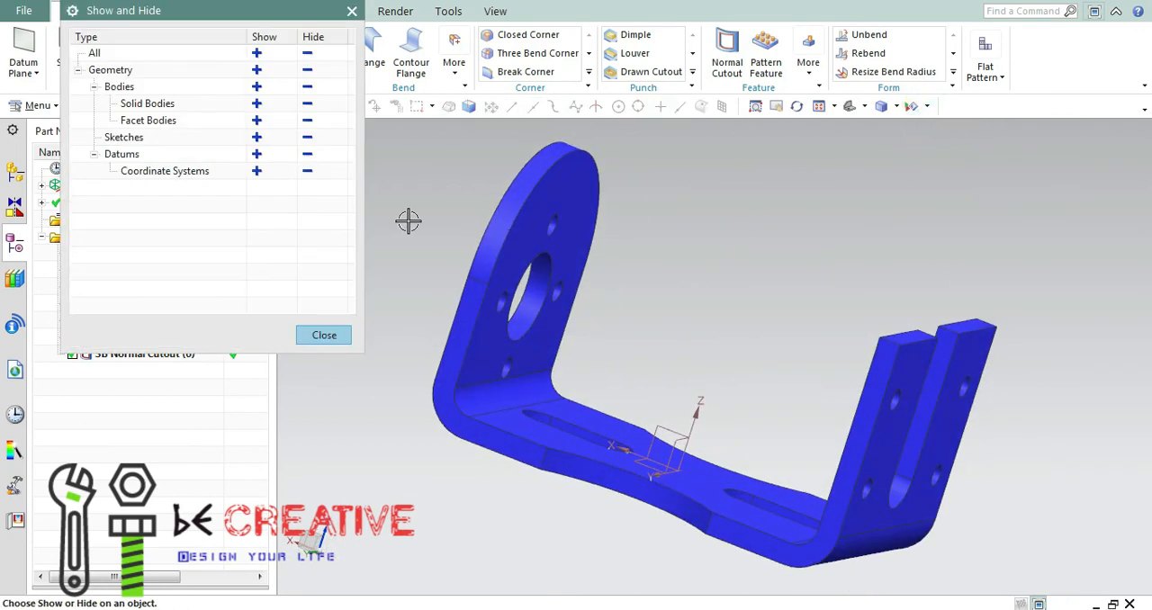
click(306, 172)
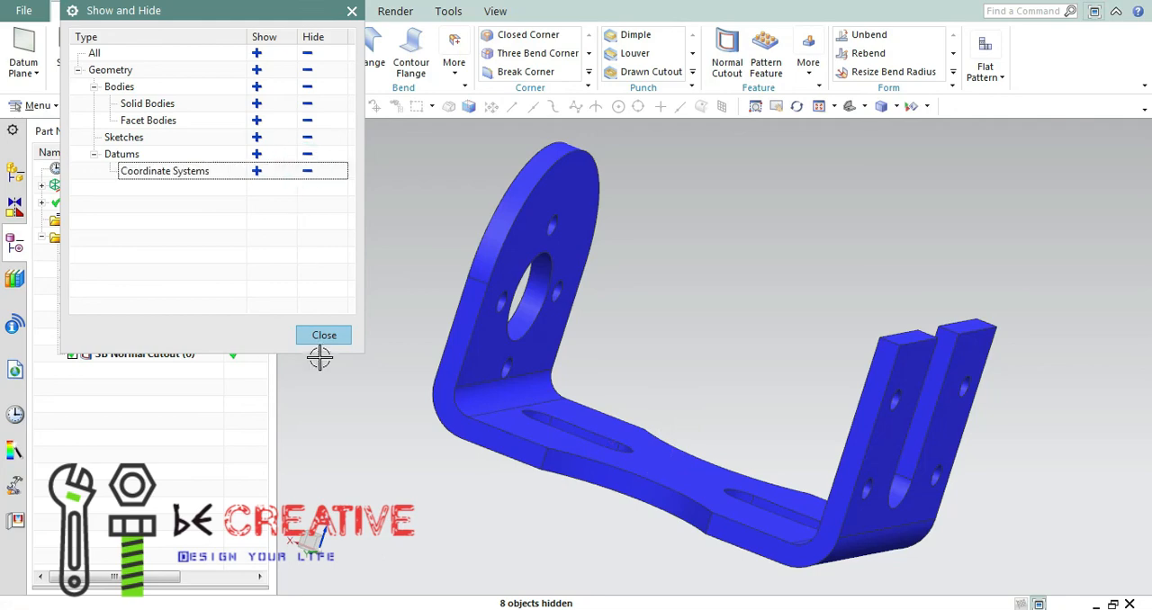
Close the visibility settings and examine the finished bracket's flanges, holes and base slots from several angles, including the trimetric and isometric views.
click(324, 336)
middle_drag(833, 304, 630, 202)
click(849, 108)
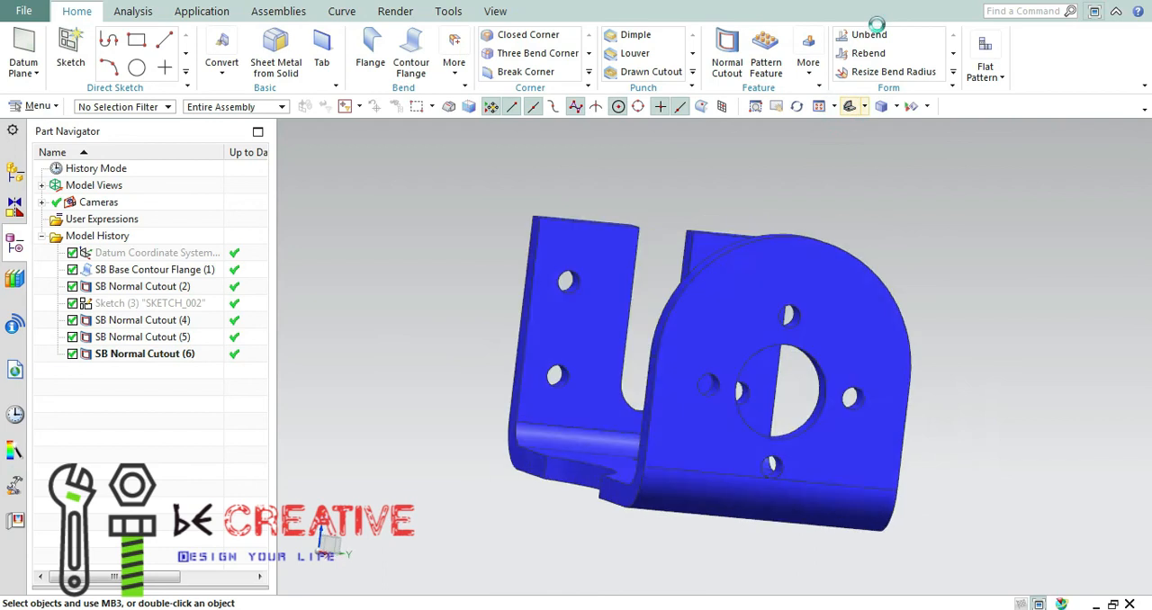
middle_drag(966, 240, 1009, 232)
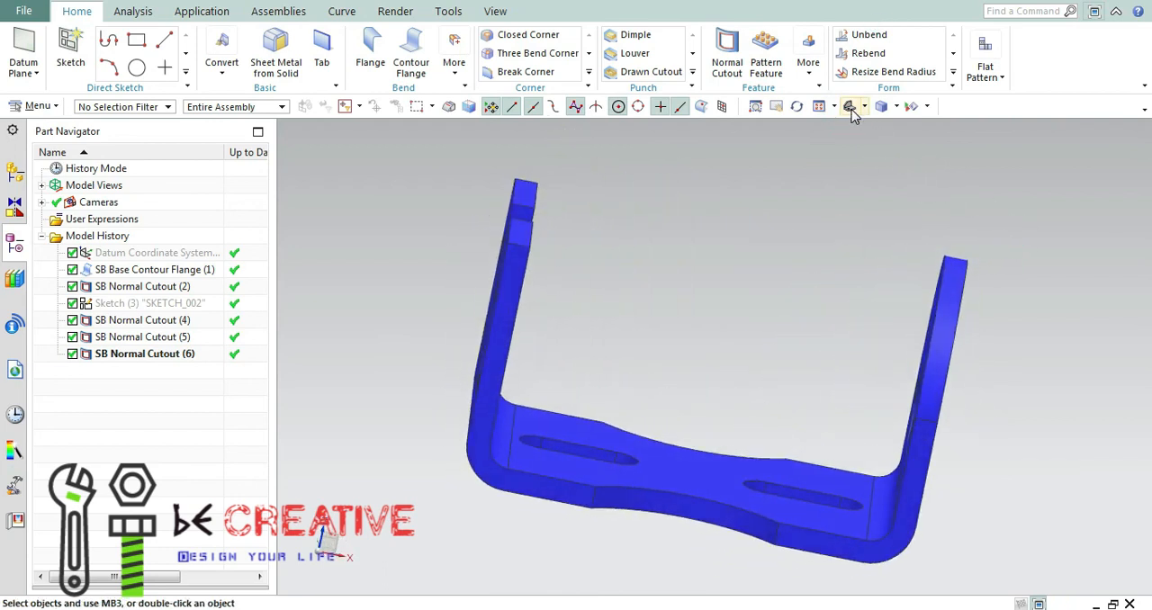
click(851, 108)
click(862, 106)
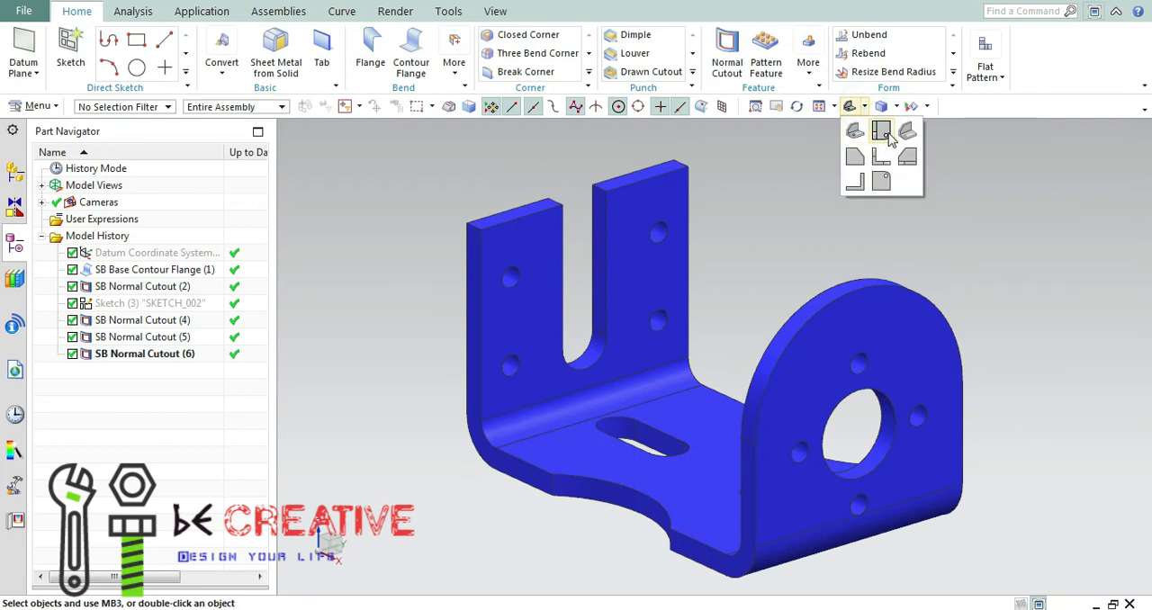
click(887, 134)
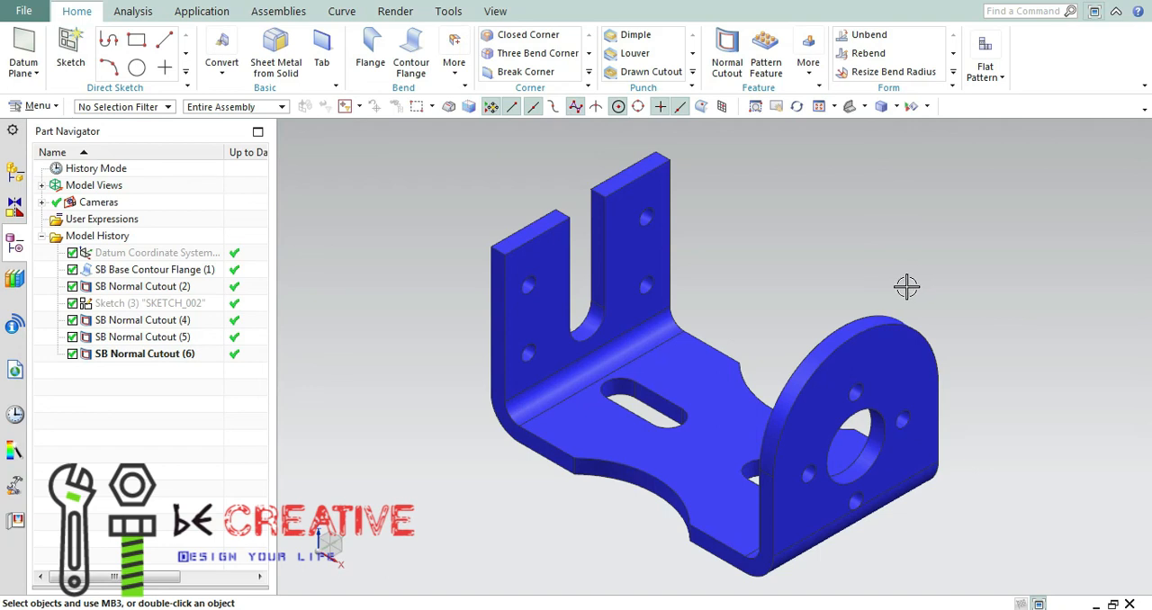
mouse_move(905, 286)
middle_down()
mouse_move(912, 275)
mouse_move(941, 298)
mouse_move(925, 286)
middle_up()
scroll(882, 290, up, 2)
scroll(879, 296, down, 2)
mouse_move(850, 348)
middle_down()
mouse_move(880, 345)
mouse_move(859, 339)
mouse_move(857, 349)
middle_up()
Orient the finished bracket to the standard isometric view for final display.
click(819, 106)
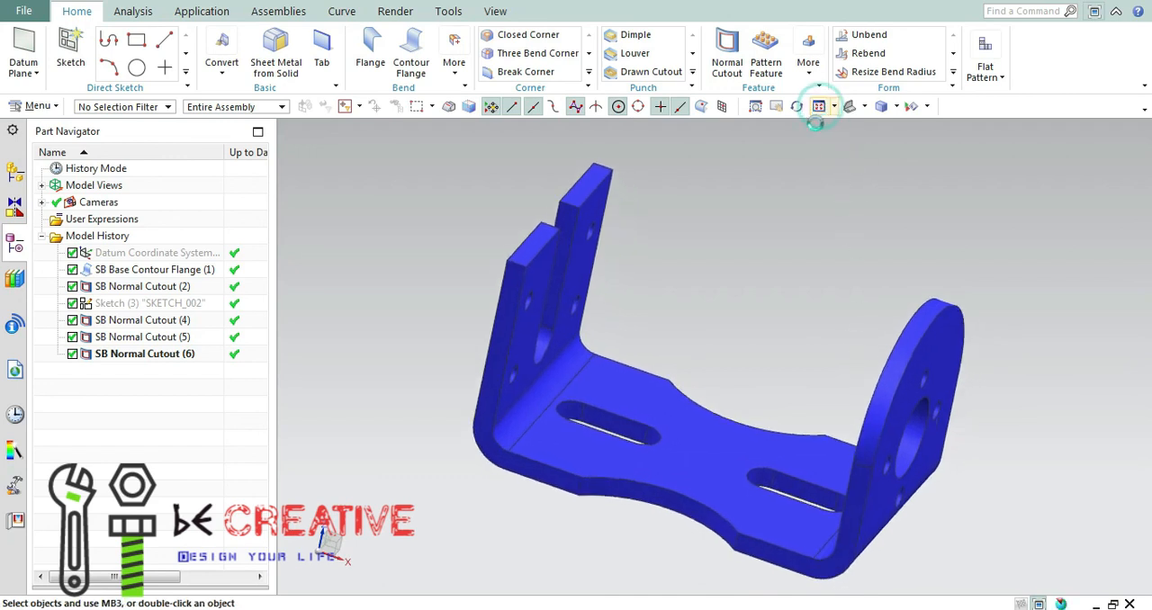
middle_drag(793, 280, 872, 164)
click(863, 107)
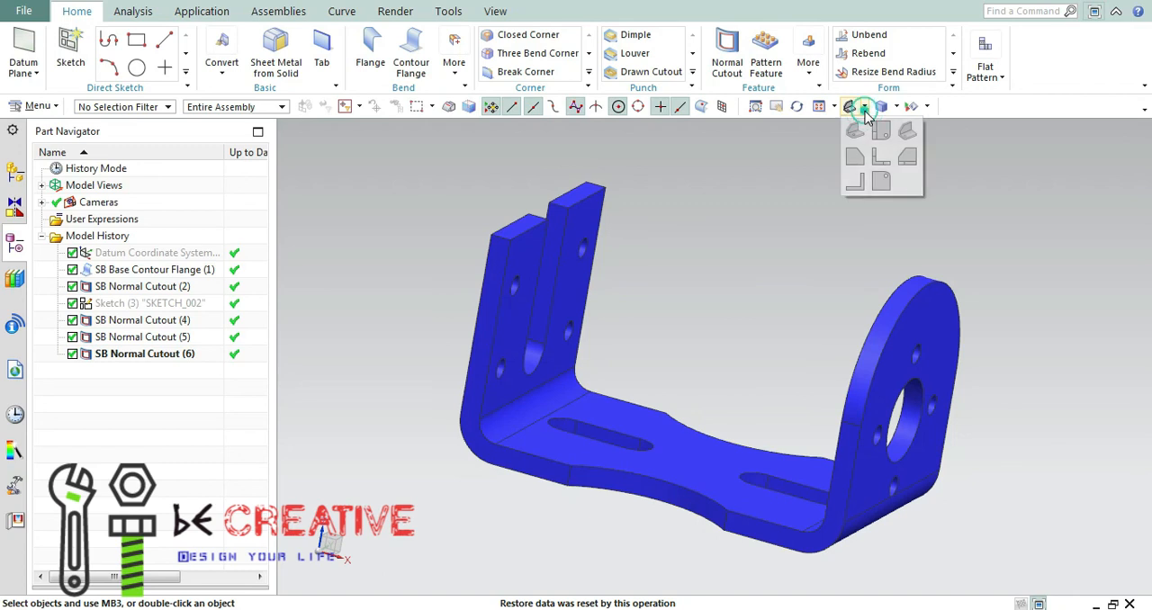
click(907, 133)
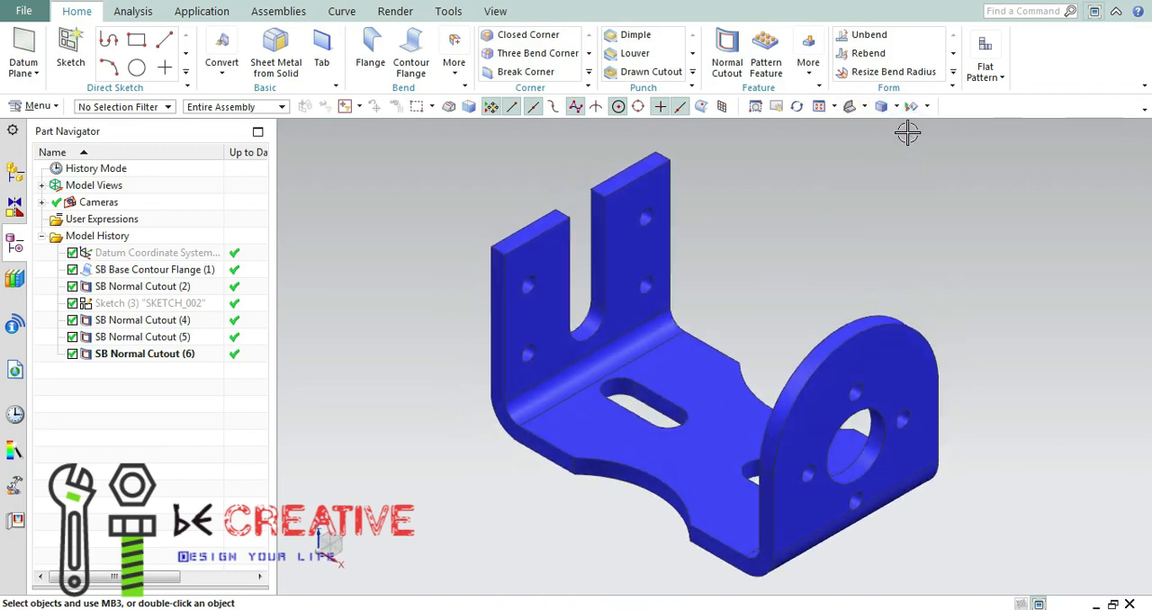
click(865, 107)
click(802, 196)
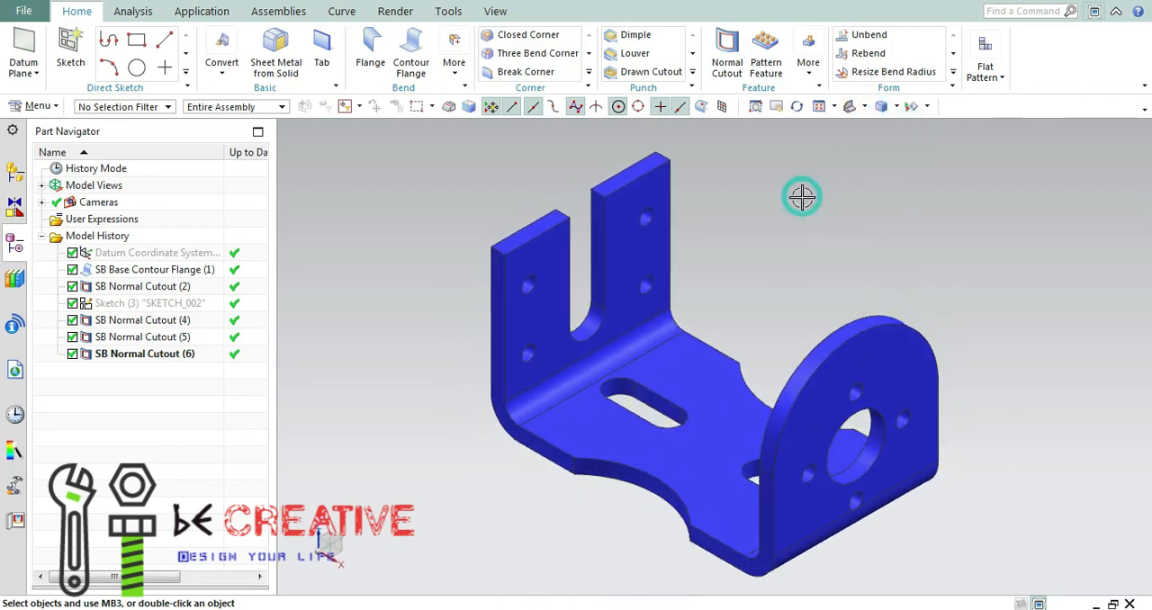